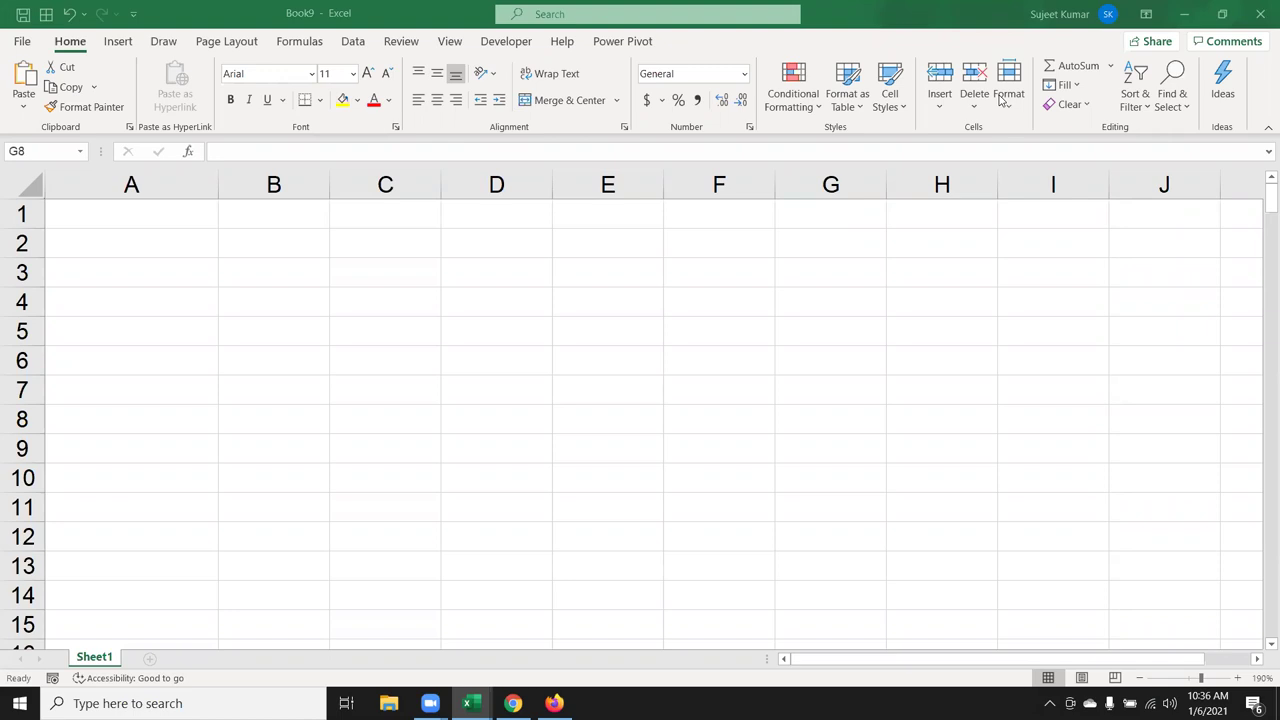
# Enter the date 1/6/20 in cell A2 so it displays as 6-Jan
pyautogui.hotkey('ctrl', 'shift', 'Home')
pyautogui.click(155, 254)
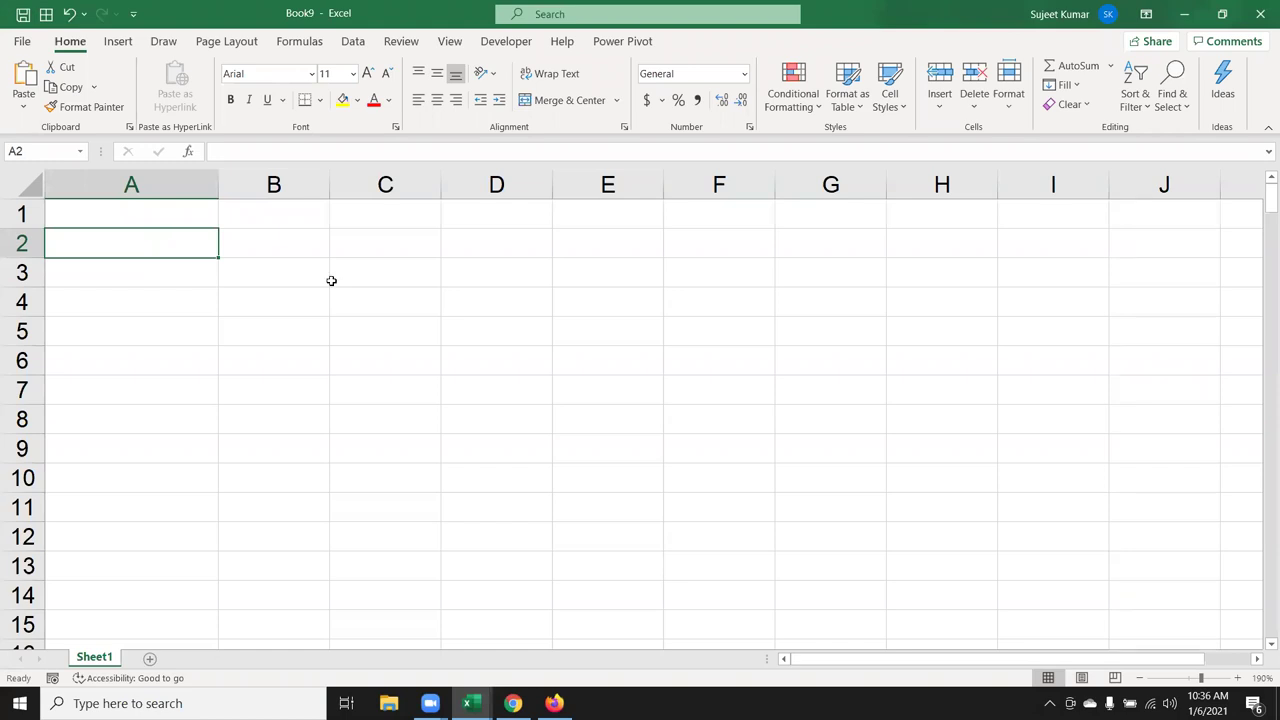
pyautogui.moveTo(1207, 703)
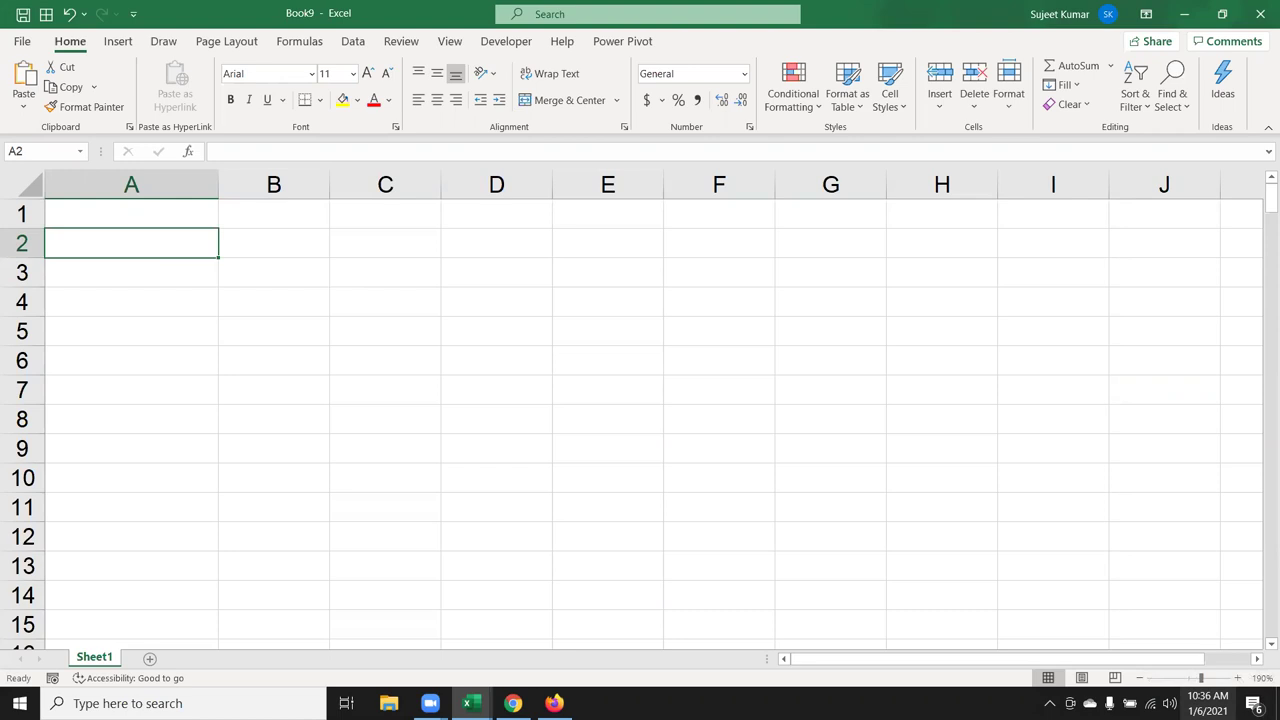
pyautogui.click(118, 266)
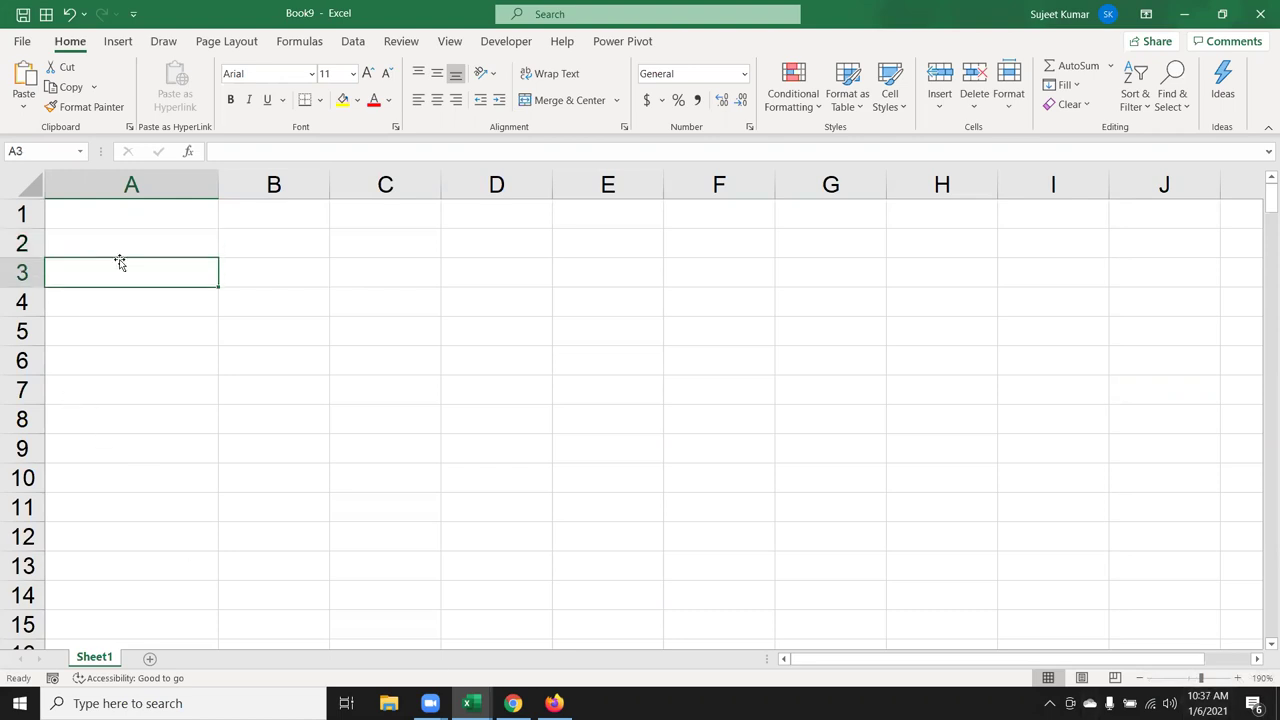
pyautogui.click(120, 241)
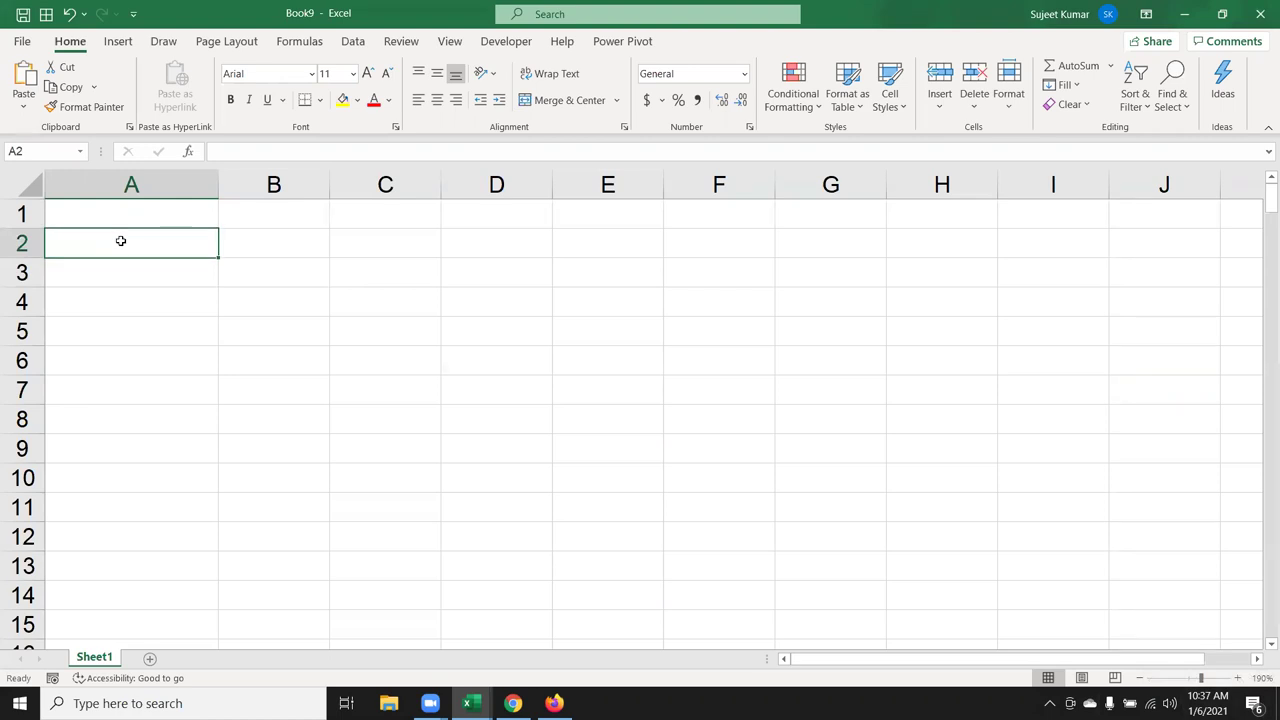
pyautogui.write('1/6')
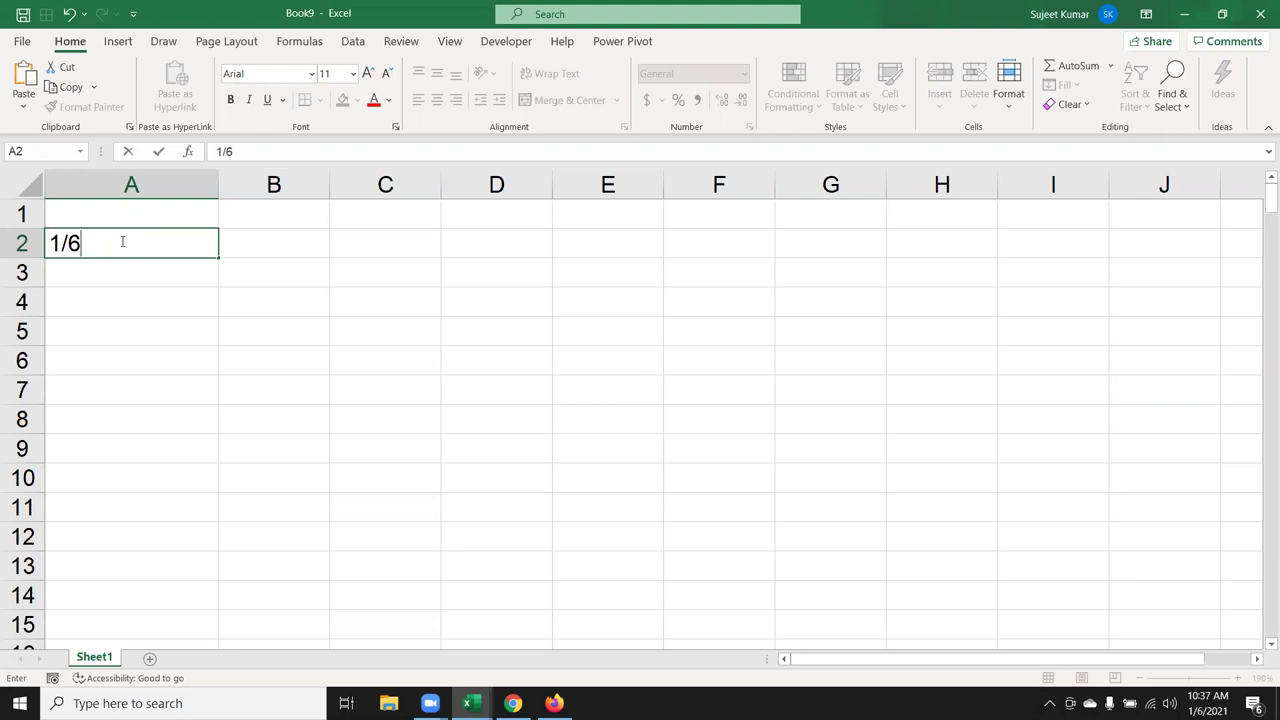
pyautogui.write('/205')
pyautogui.press('BackSpace')
pyautogui.press('BackSpace')
pyautogui.press('BackSpace')
pyautogui.press('BackSpace')
pyautogui.press('Return')
pyautogui.click(120, 241)
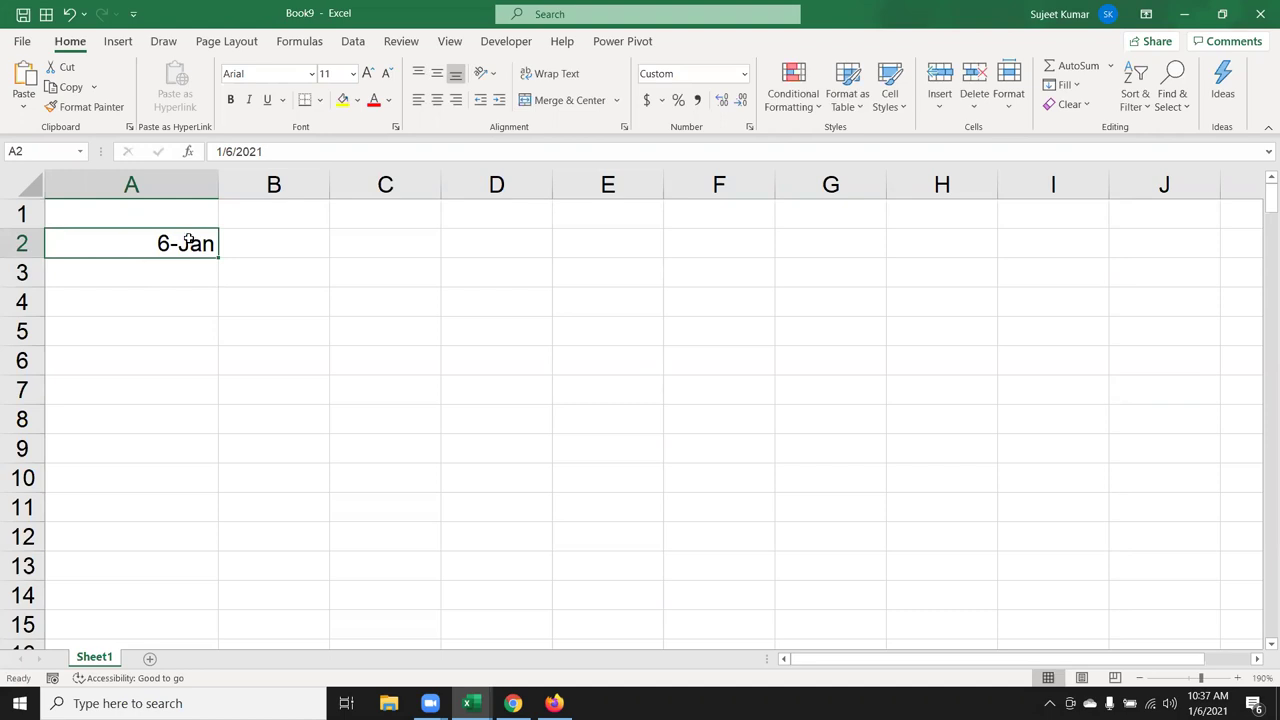
pyautogui.click(749, 130)
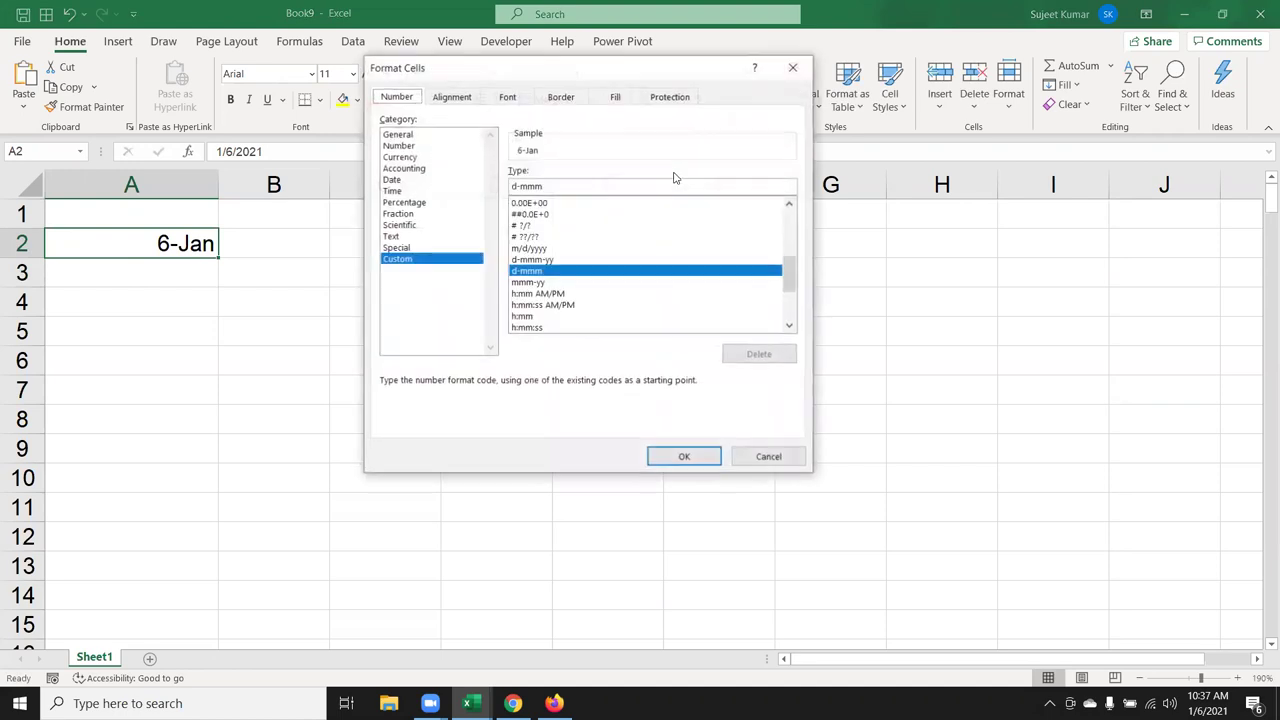
pyautogui.click(391, 179)
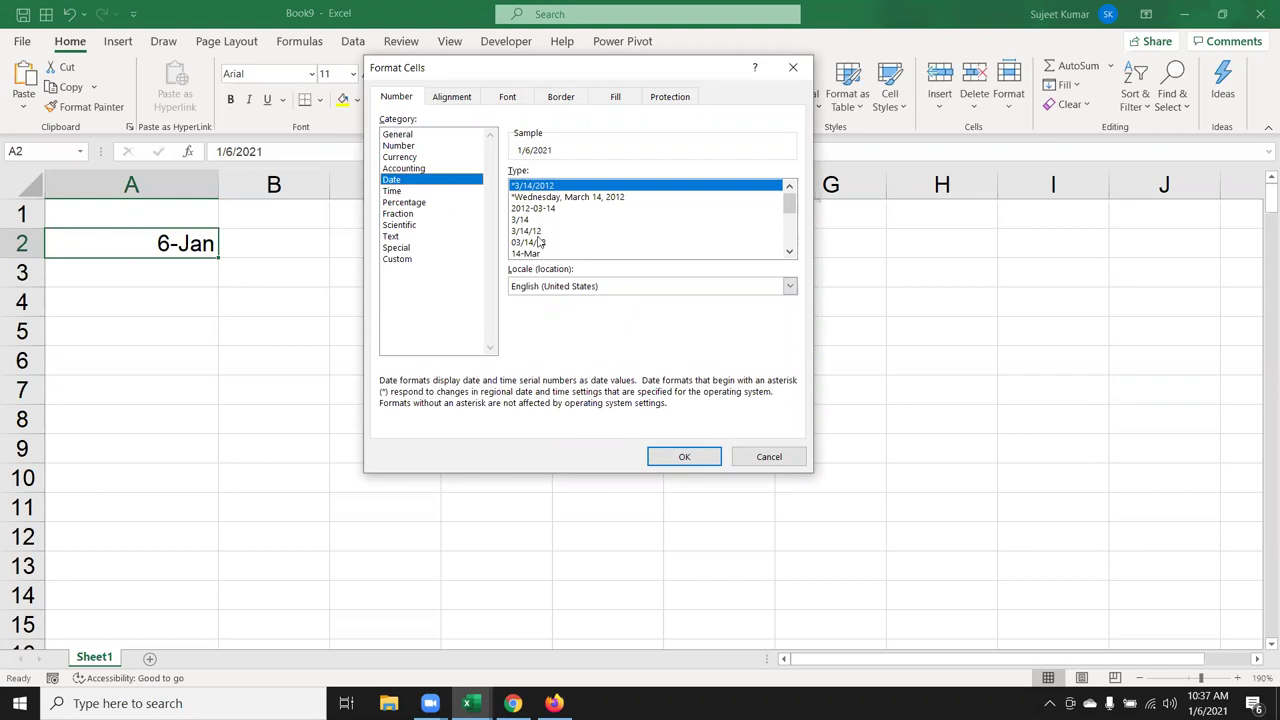
pyautogui.click(539, 231)
pyautogui.click(558, 287)
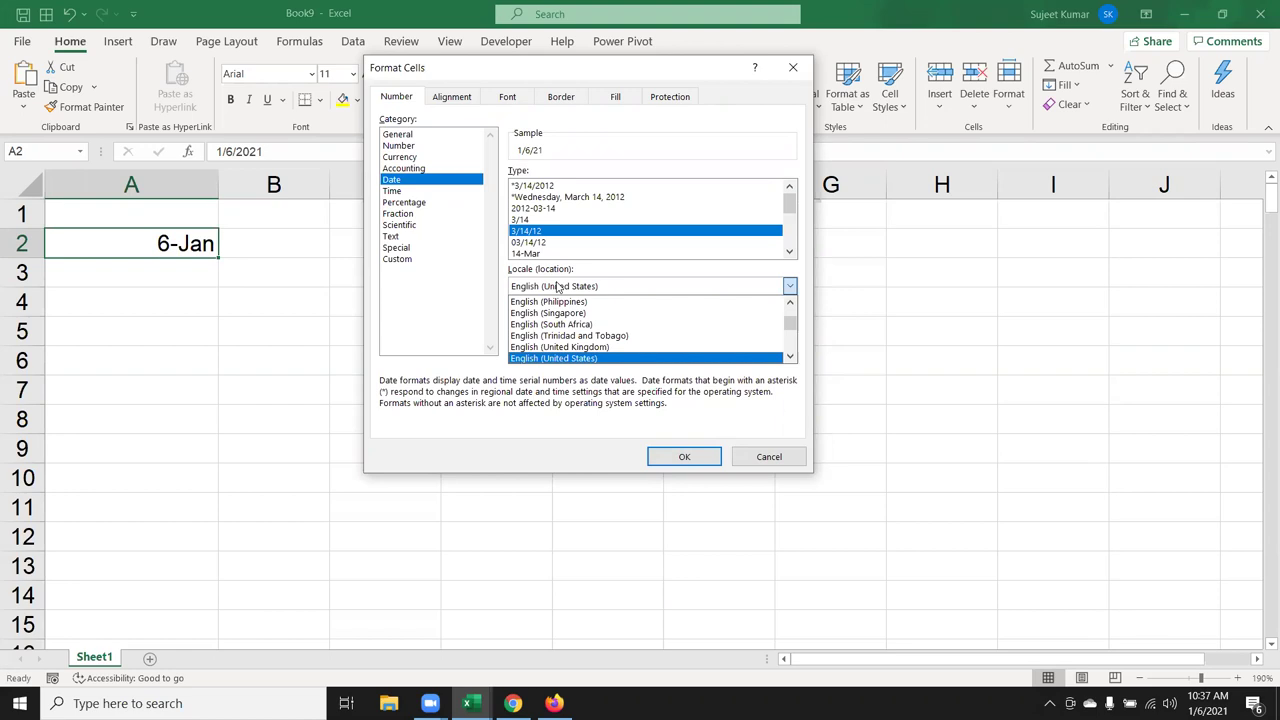
pyautogui.click(562, 276)
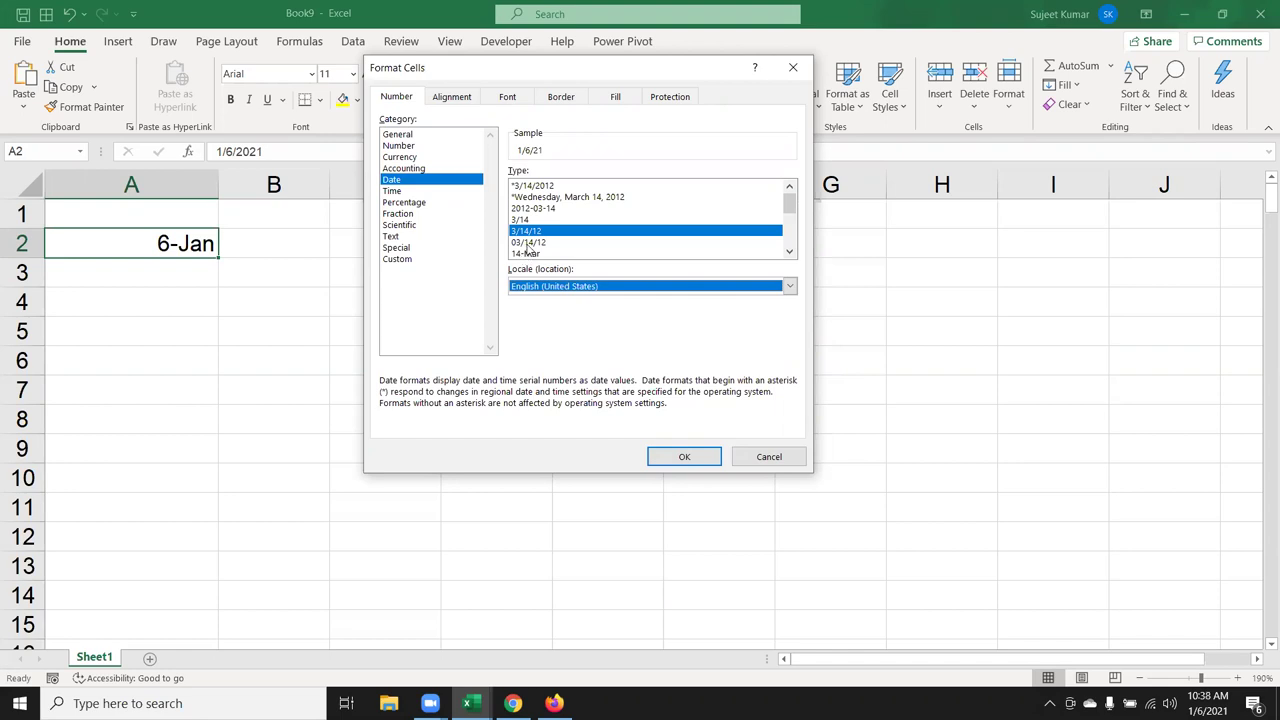
pyautogui.click(766, 462)
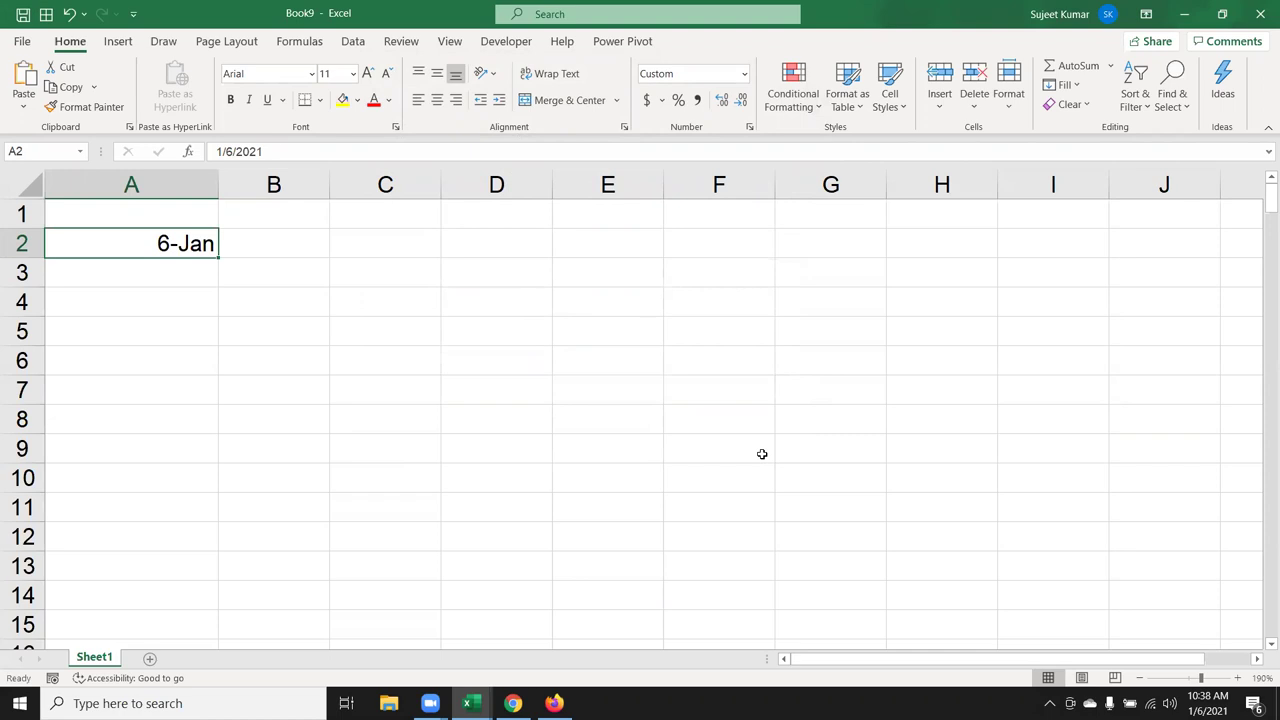
# Format A2 as 6-Jan-21 and put =YEAR(A2) in B2, returning 2021
pyautogui.hotkey('ctrl', 'shift', '3')
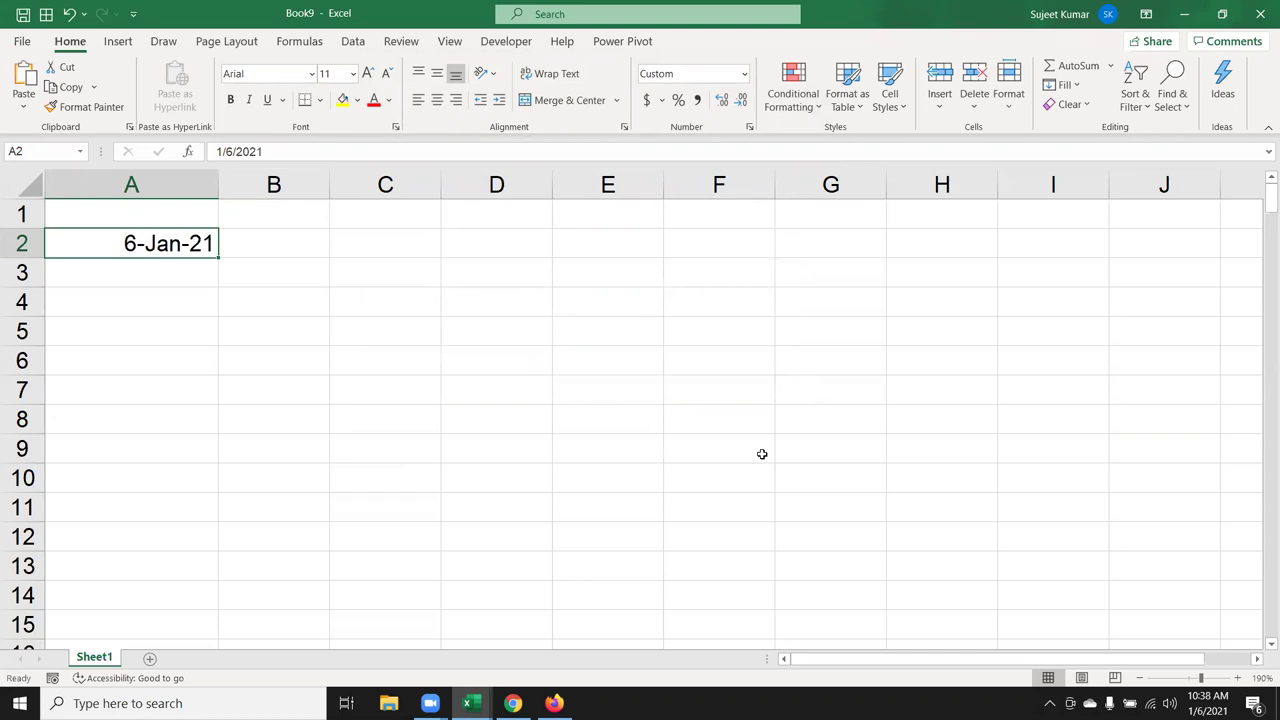
pyautogui.press('Right')
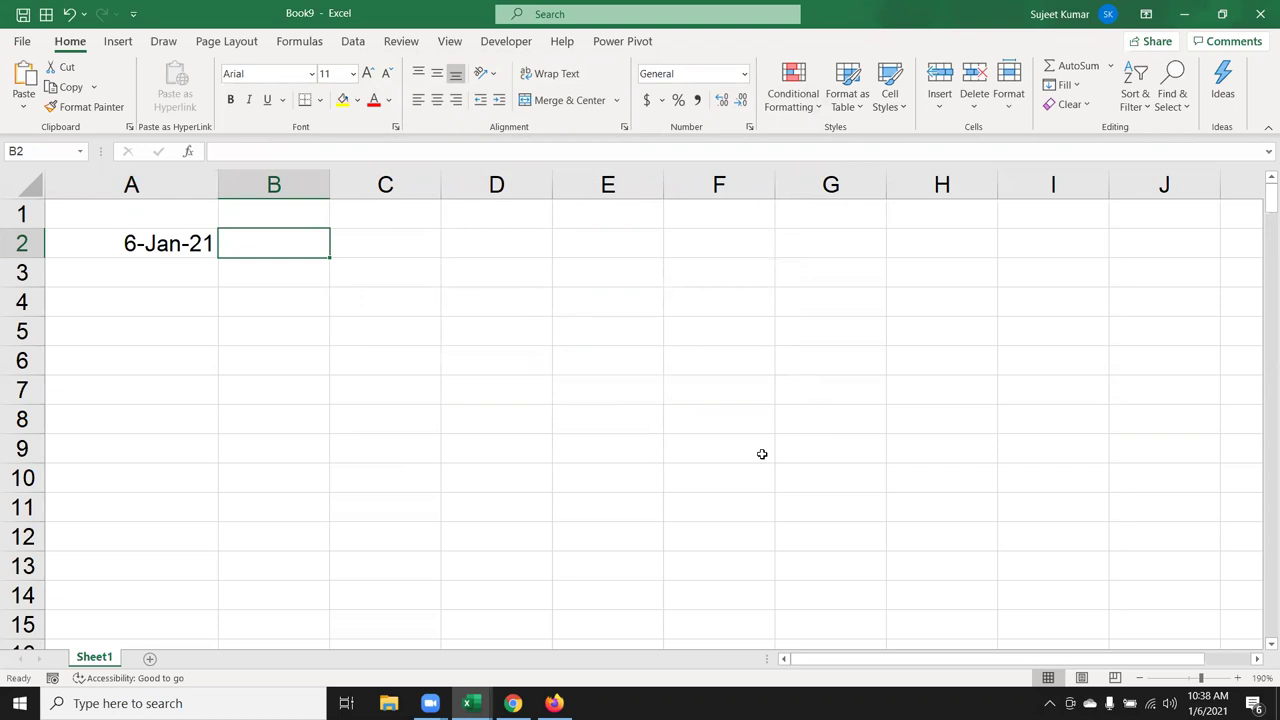
pyautogui.write('=y')
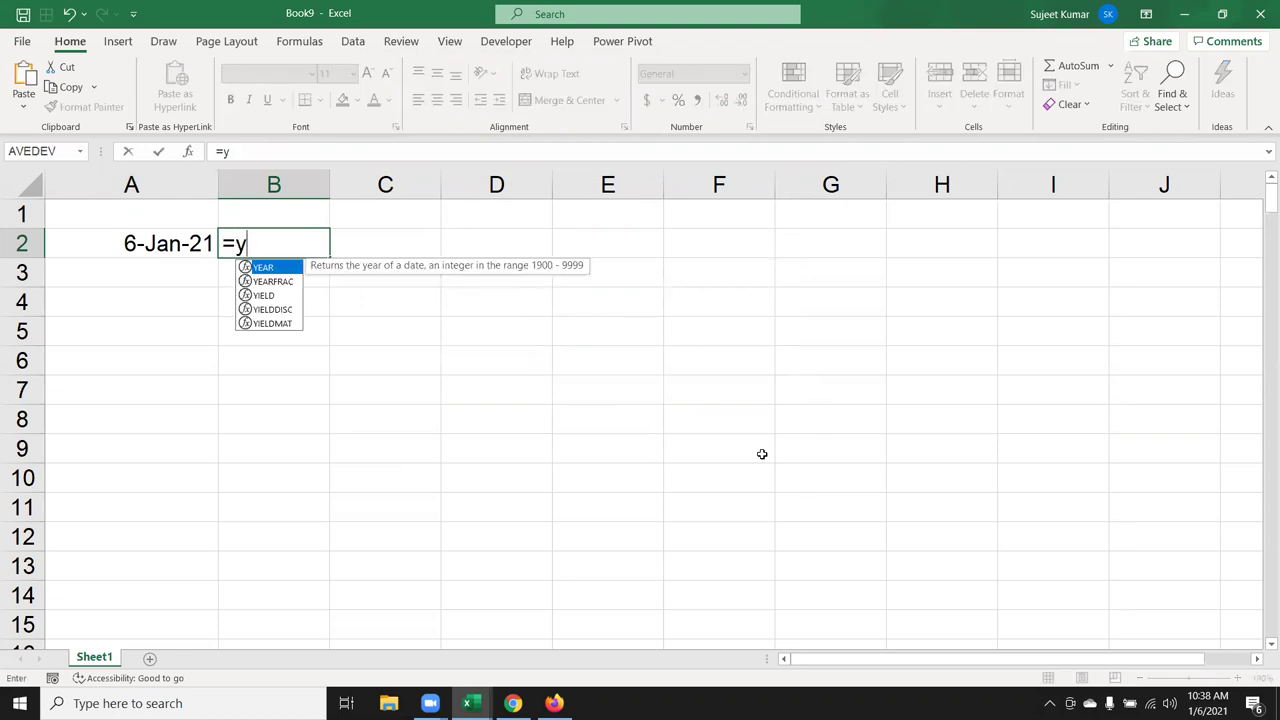
pyautogui.press('Tab')
pyautogui.press('Left')
pyautogui.press('Return')
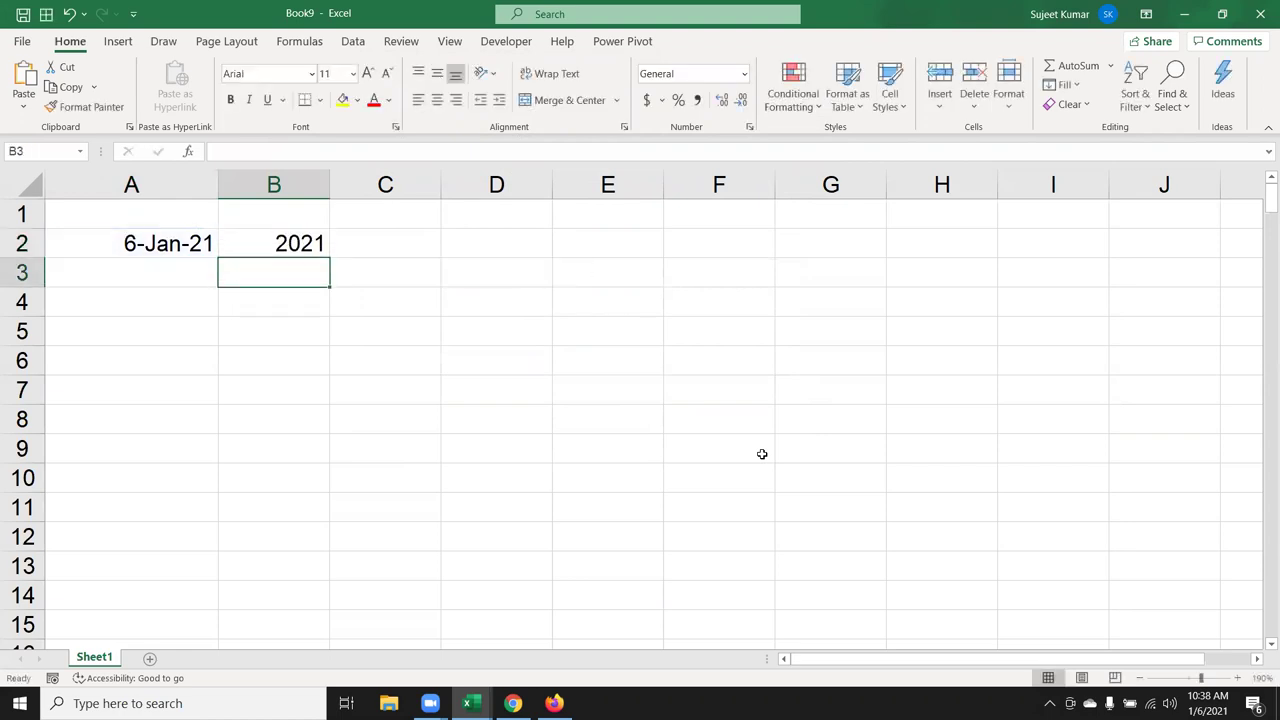
pyautogui.press('Up')
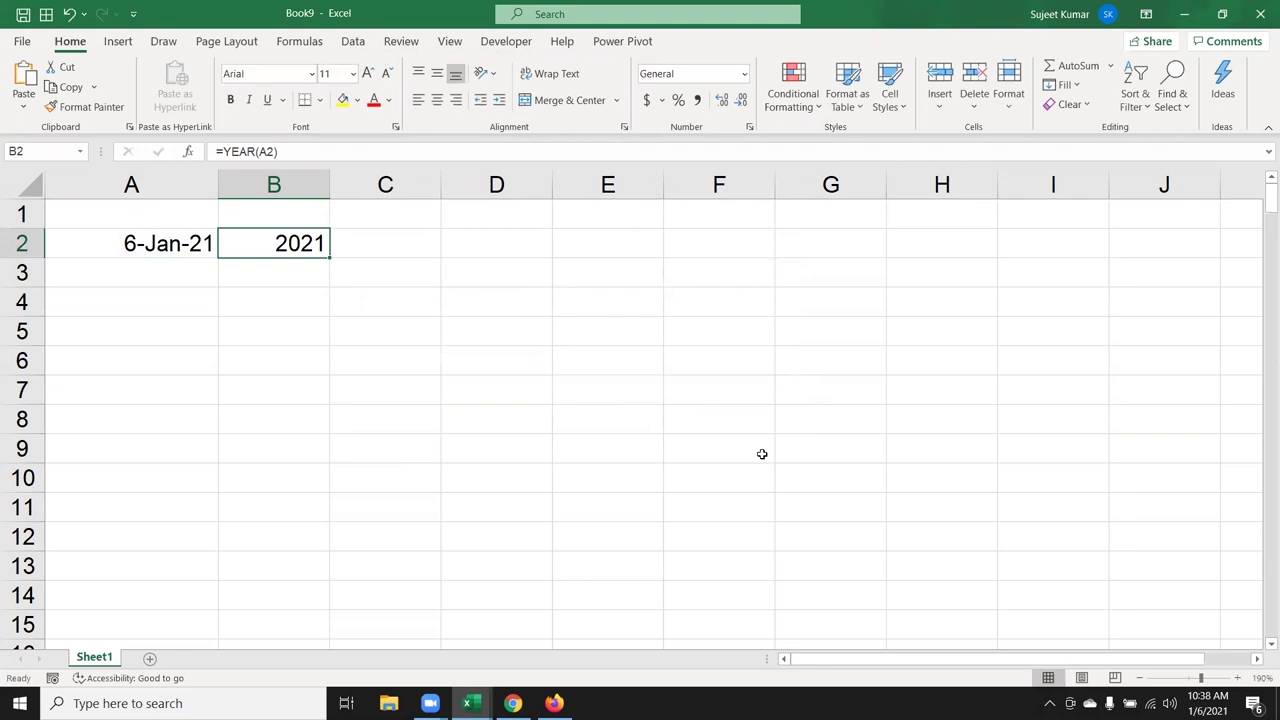
# Put =MONTH(A2) in C2, returning 1
pyautogui.press('Right')
pyautogui.write('=m')
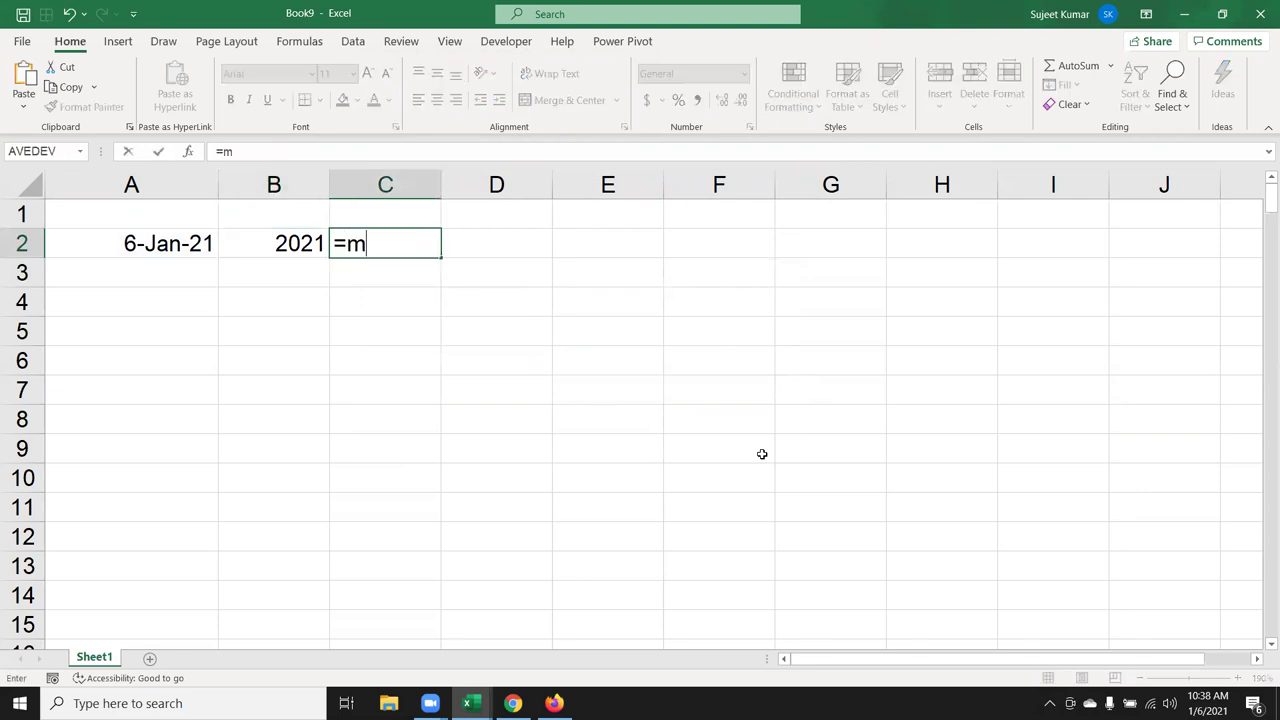
pyautogui.write('on')
pyautogui.press('Tab')
pyautogui.press('Left')
pyautogui.press('Left')
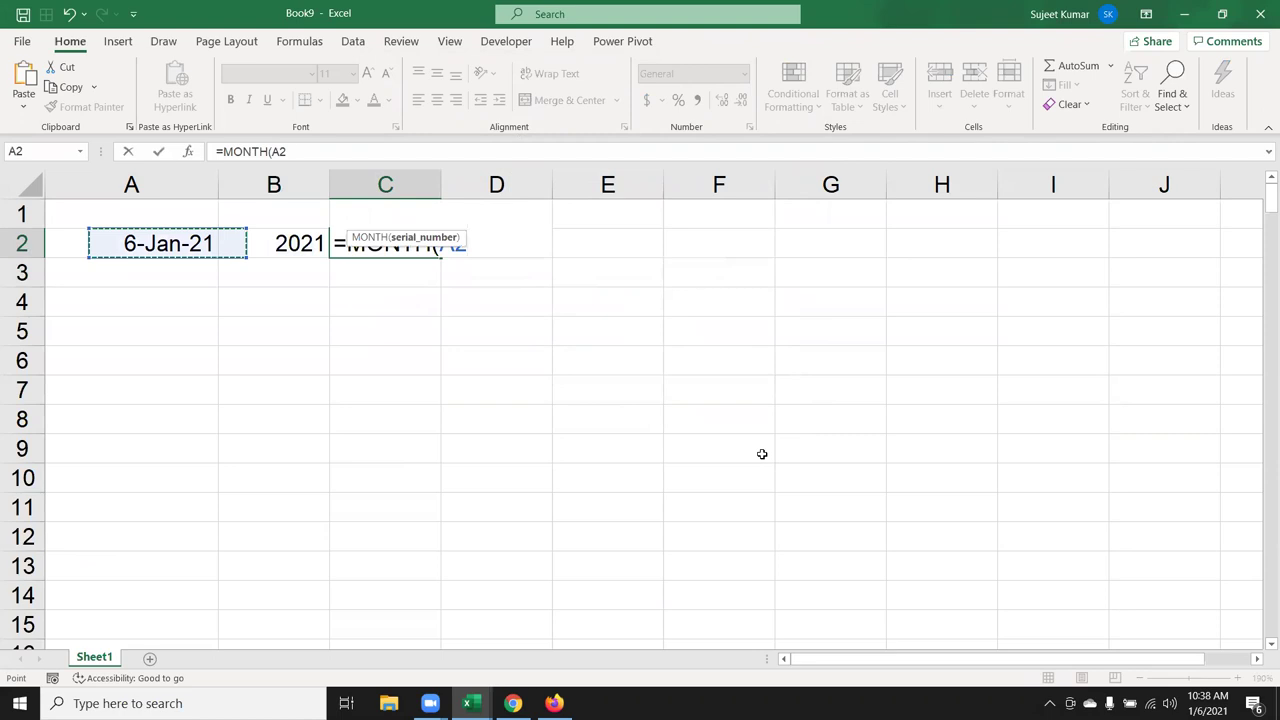
pyautogui.press('Return')
pyautogui.press('Up')
# Put =DAY(A2) in D2, returning 6, and review the row 2 formulas
pyautogui.press('Right')
pyautogui.write('=day')
pyautogui.press('Tab')
pyautogui.press('Left')
pyautogui.press('Left')
pyautogui.press('Left')
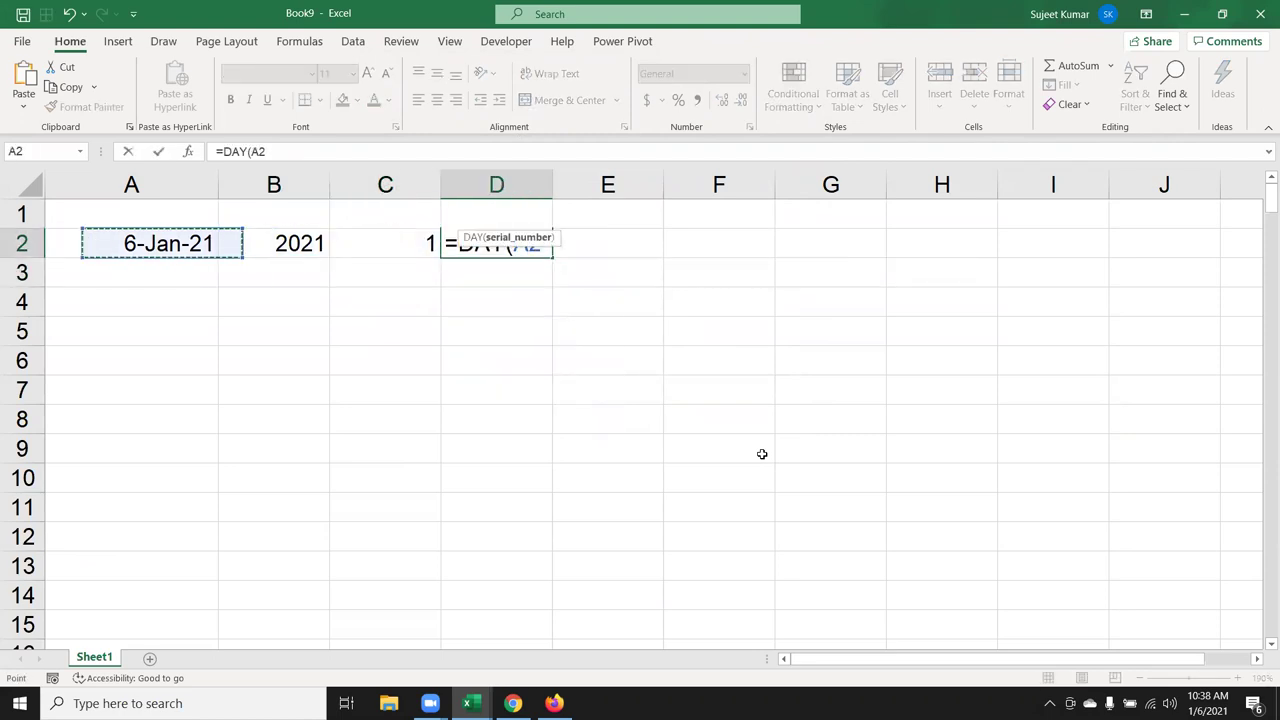
pyautogui.press('Return')
pyautogui.press('Up')
pyautogui.press('Left')
pyautogui.press('Left')
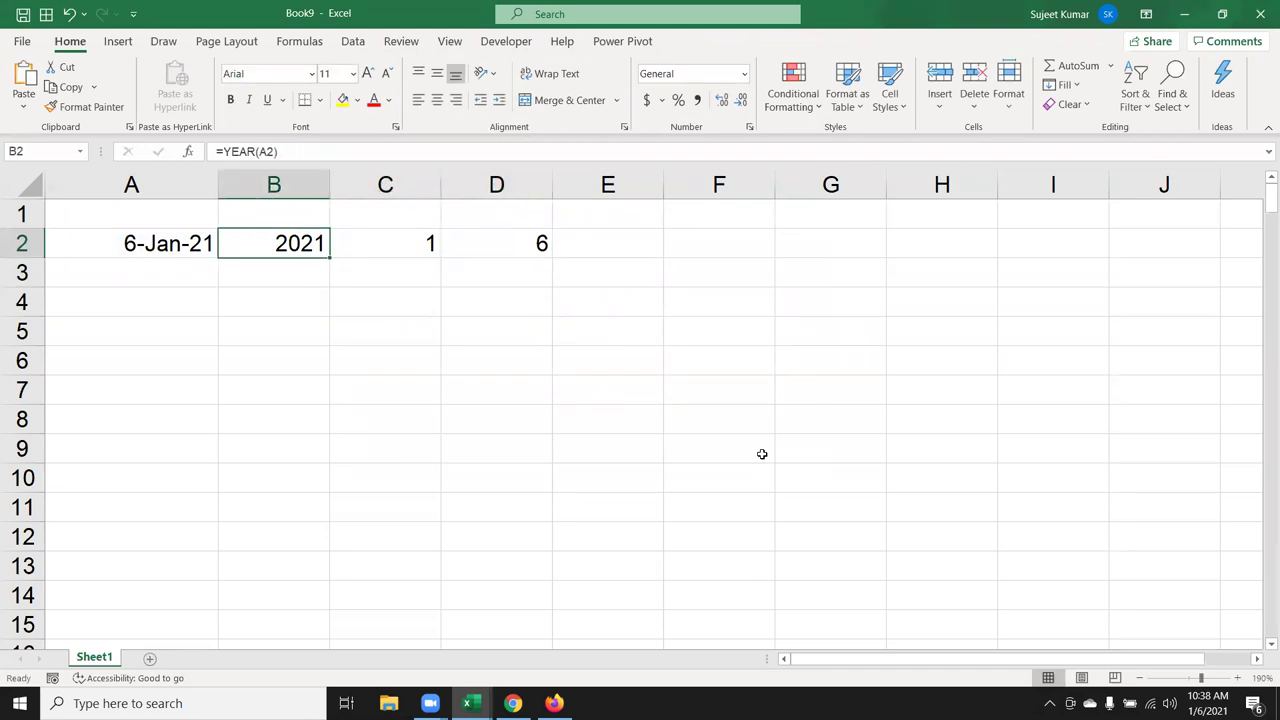
pyautogui.press('Right')
pyautogui.press('Right')
pyautogui.press('Left')
pyautogui.press('Right')
pyautogui.press('Right')
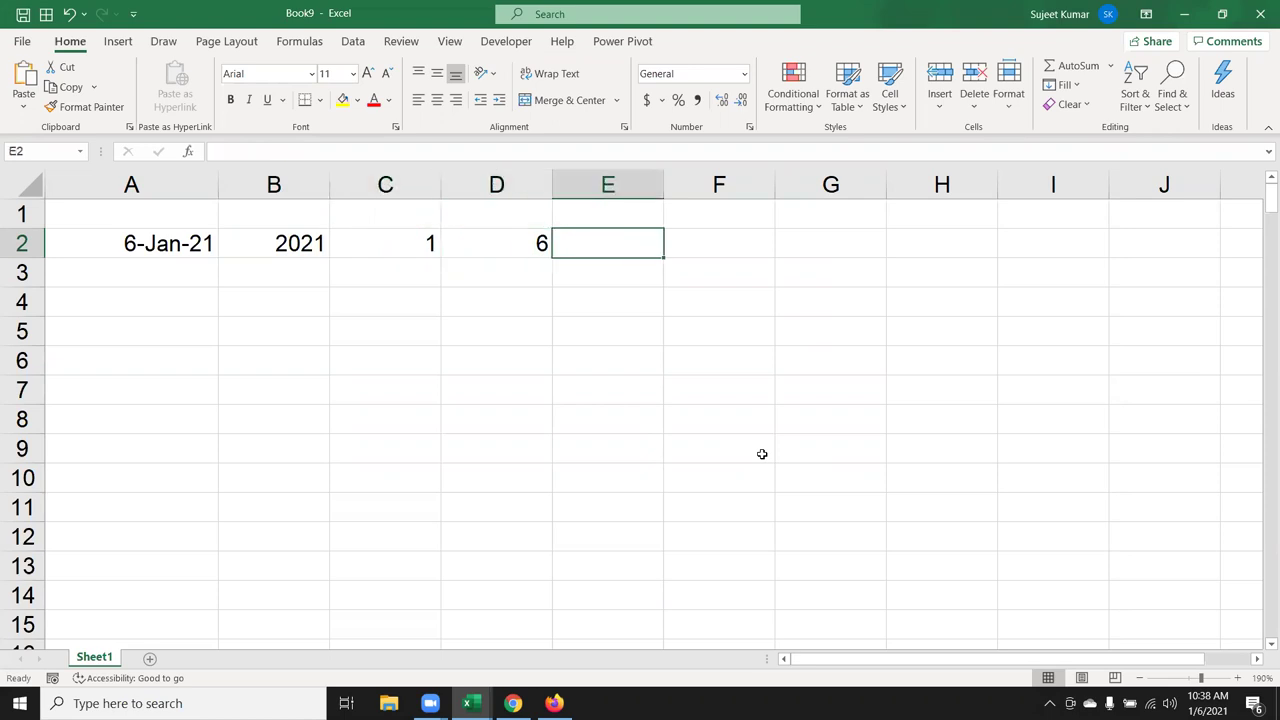
# Enter =DATE(B2,C2,D2) in E2 to rebuild the date 1/6/2021
pyautogui.write('=da')
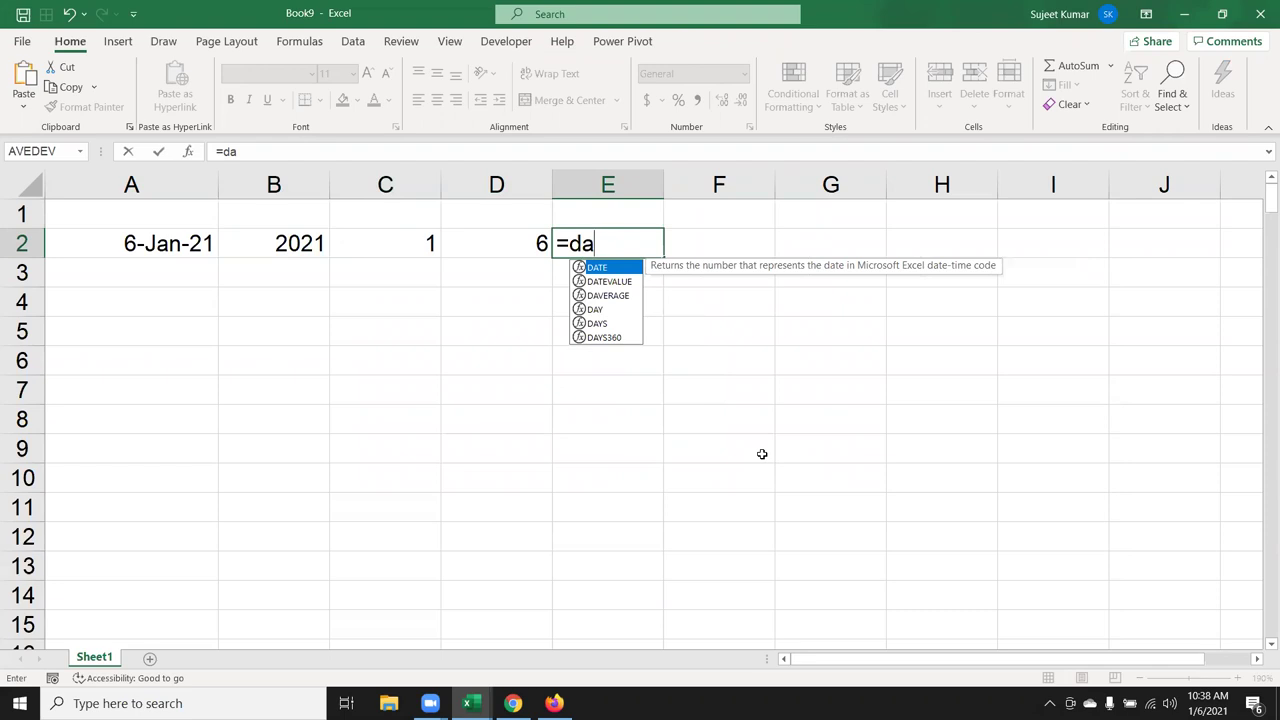
pyautogui.press('Tab')
pyautogui.press('Left')
pyautogui.press('Left')
pyautogui.press('Left')
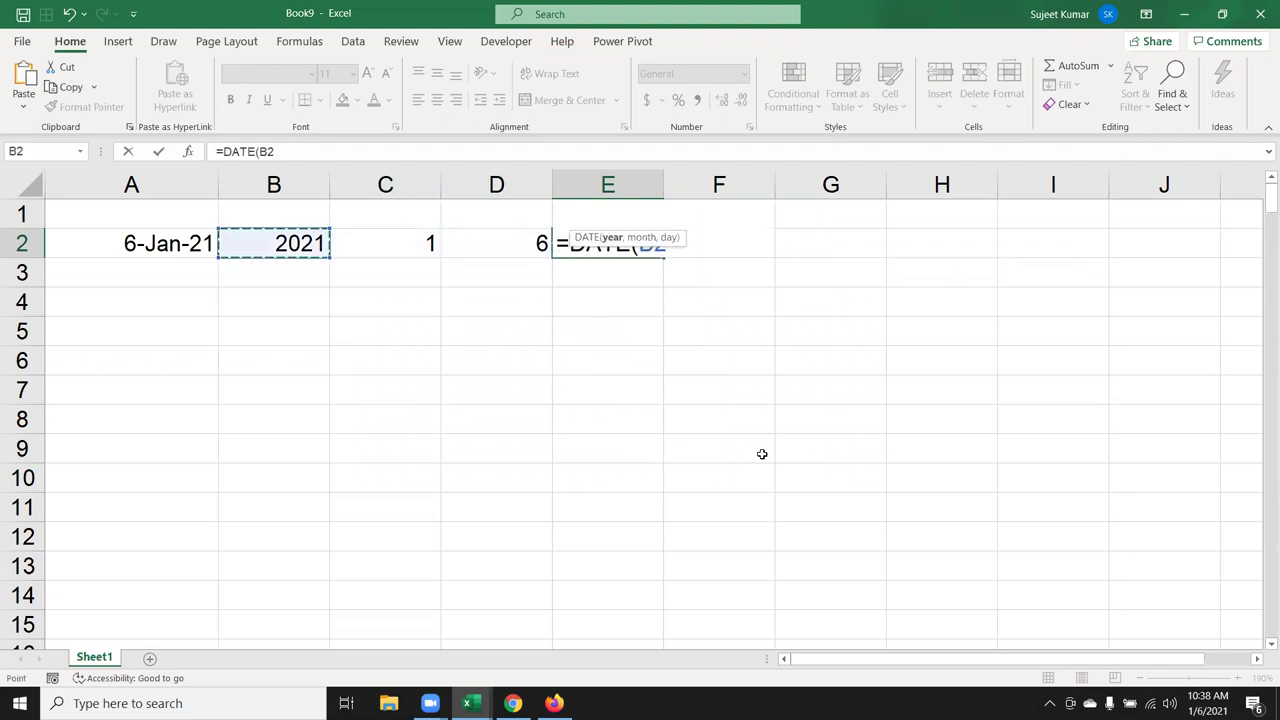
pyautogui.write(',')
pyautogui.press('Left')
pyautogui.press('Left')
pyautogui.write(',')
pyautogui.press('Left')
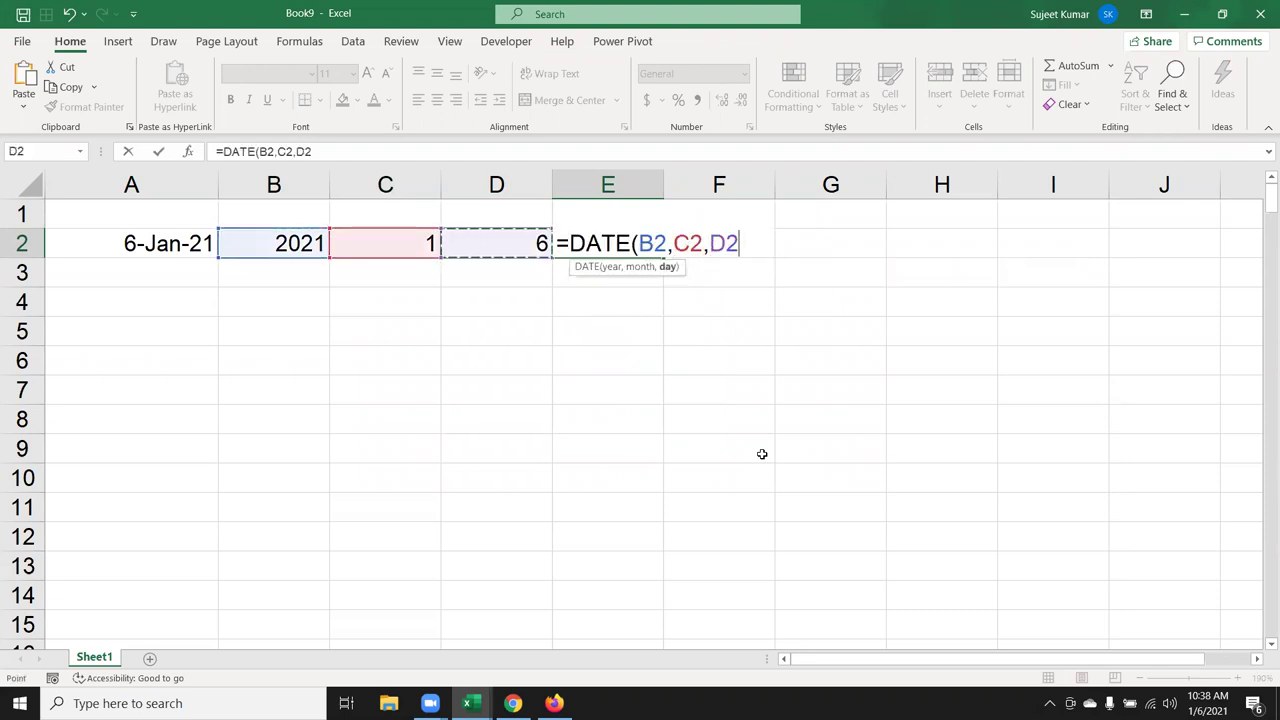
pyautogui.press('Return')
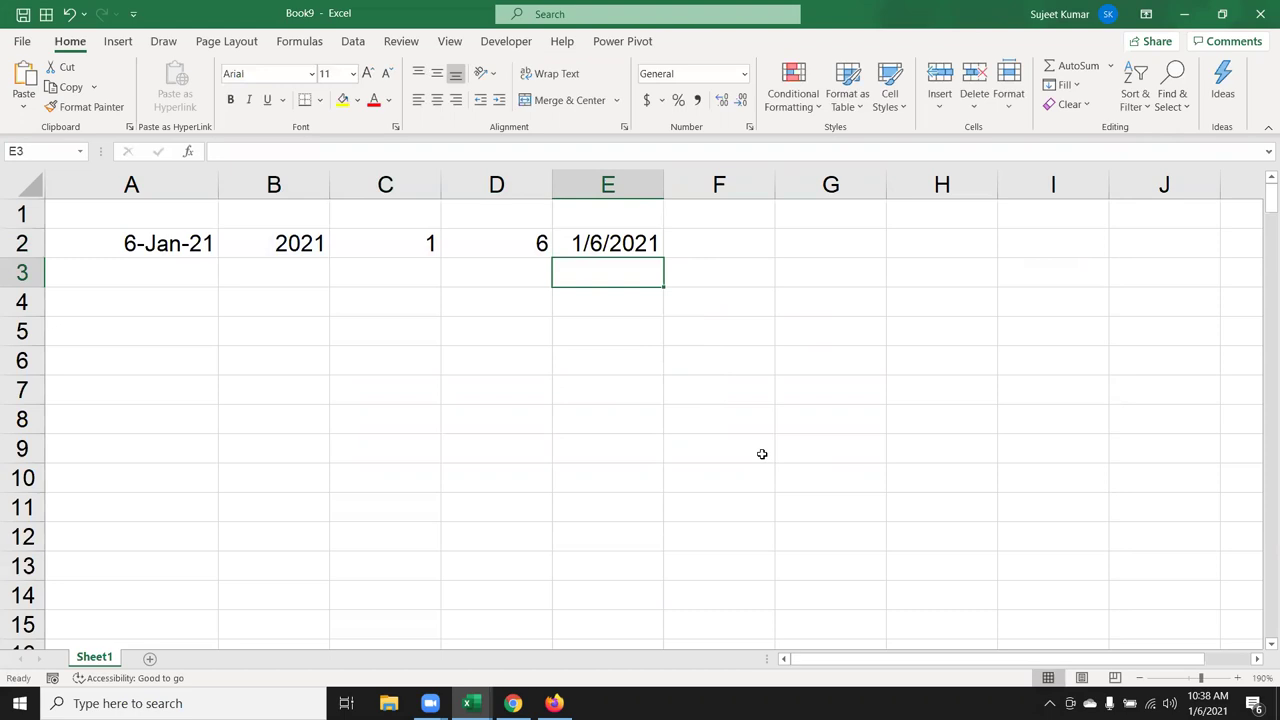
pyautogui.press('Up')
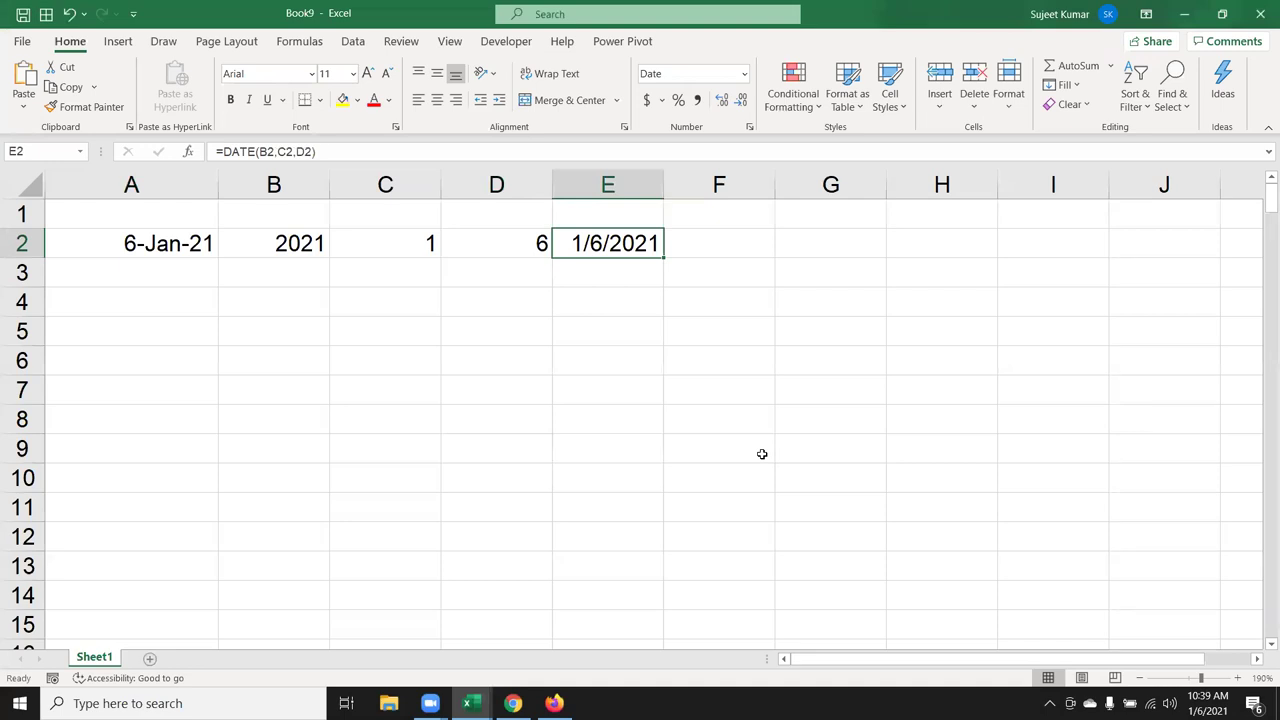
# Enter =TODAY() in cell A4, showing 1/6/2021
pyautogui.press('Left')
pyautogui.press('Right')
pyautogui.press('Left')
pyautogui.press('Left')
pyautogui.press('Left')
pyautogui.press('Right')
pyautogui.press('Right')
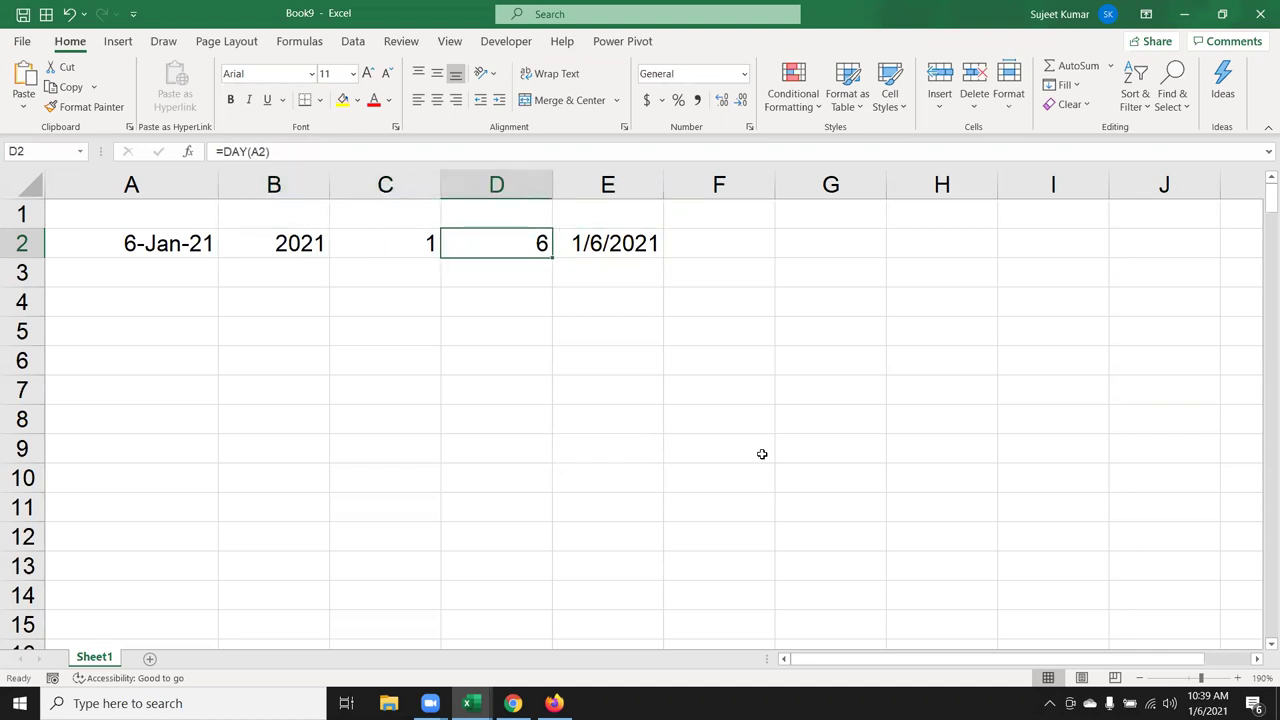
pyautogui.press('Right')
pyautogui.press('Down')
pyautogui.press('Left')
pyautogui.press('Left')
pyautogui.press('Left')
pyautogui.press('Left')
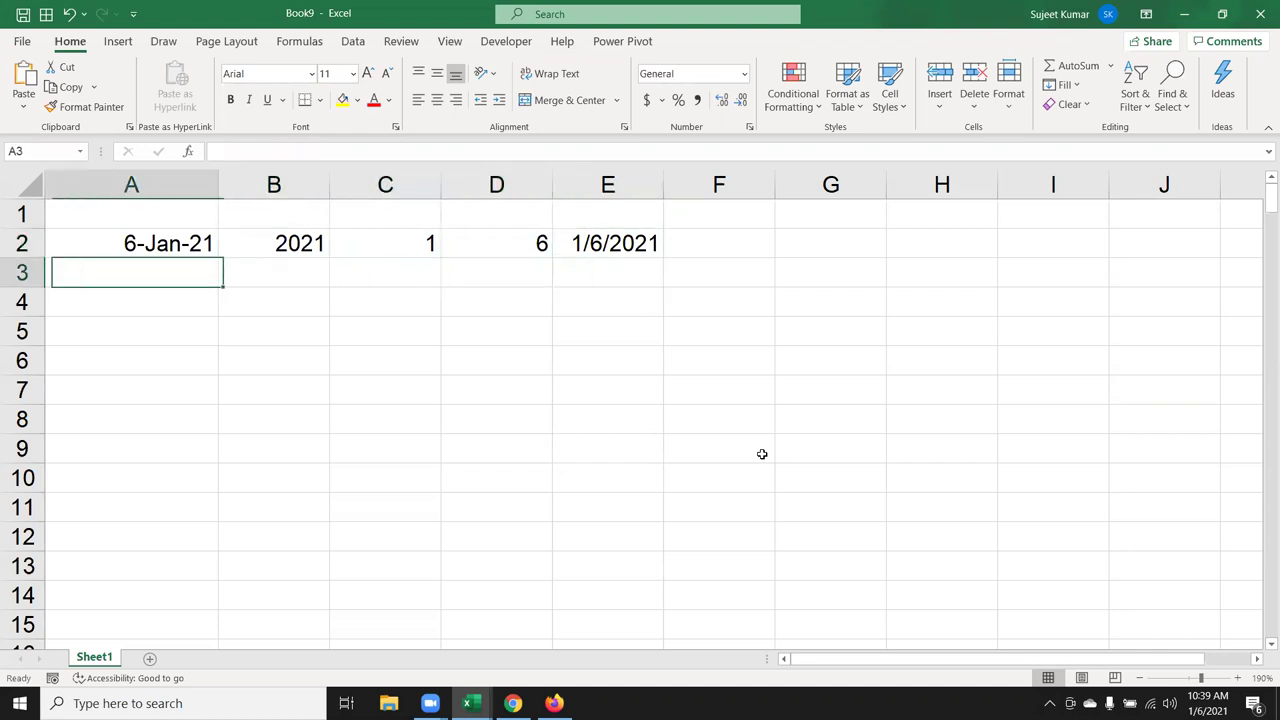
pyautogui.press('Down')
pyautogui.write('today')
pyautogui.press('BackSpace')
pyautogui.press('BackSpace')
pyautogui.press('BackSpace')
pyautogui.press('BackSpace')
pyautogui.press('BackSpace')
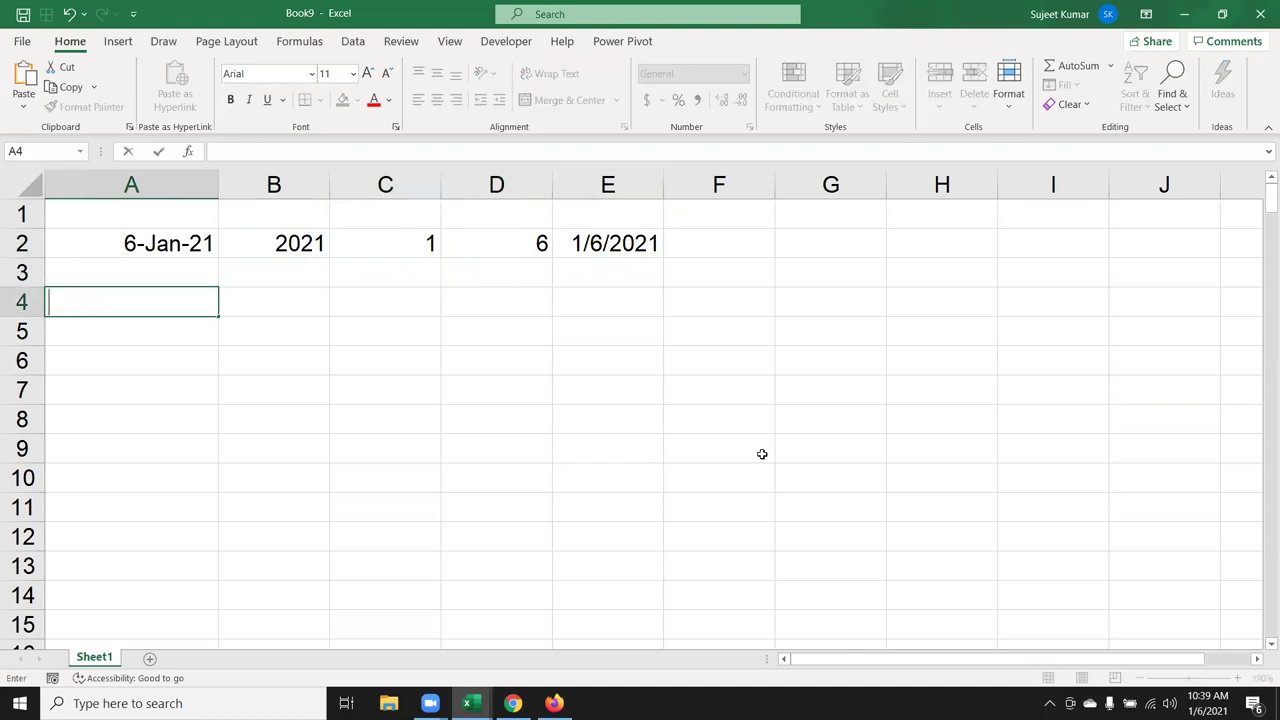
pyautogui.write('=t')
pyautogui.write('oday')
pyautogui.press('Tab')
pyautogui.press('Return')
# Enter the number 20 in cell B4
pyautogui.press('Up')
pyautogui.press('Right')
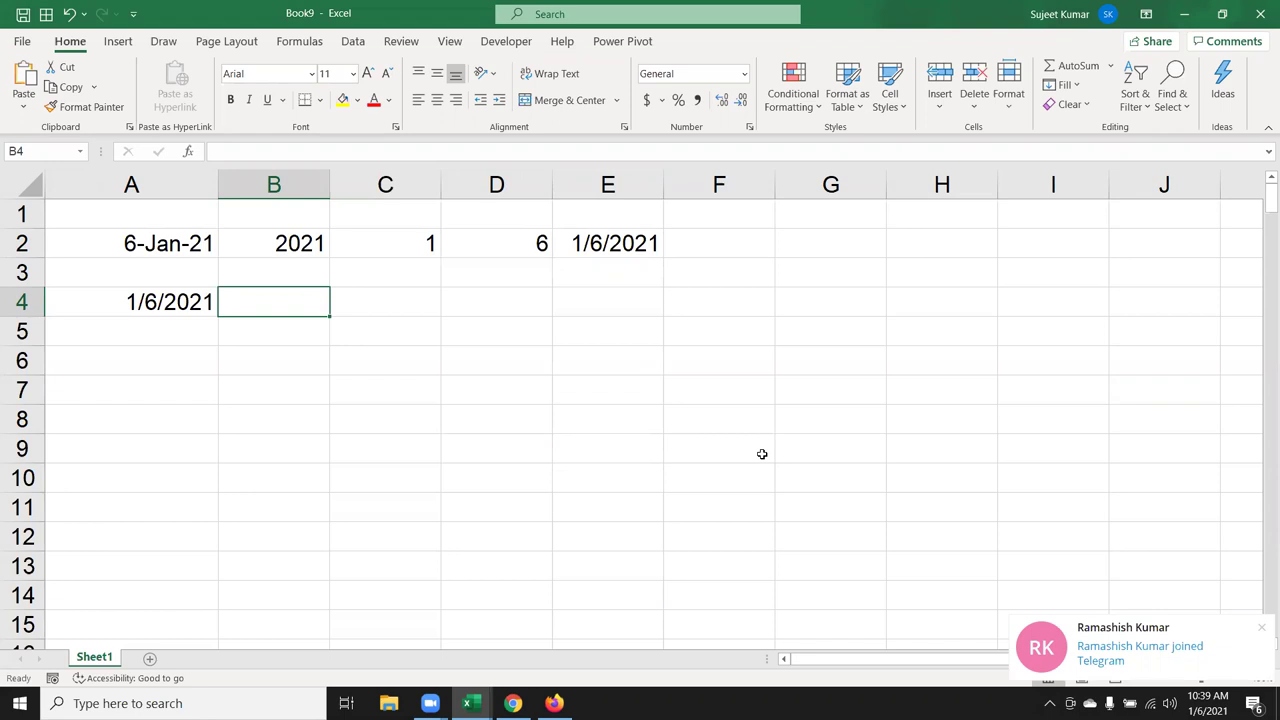
pyautogui.write('20')
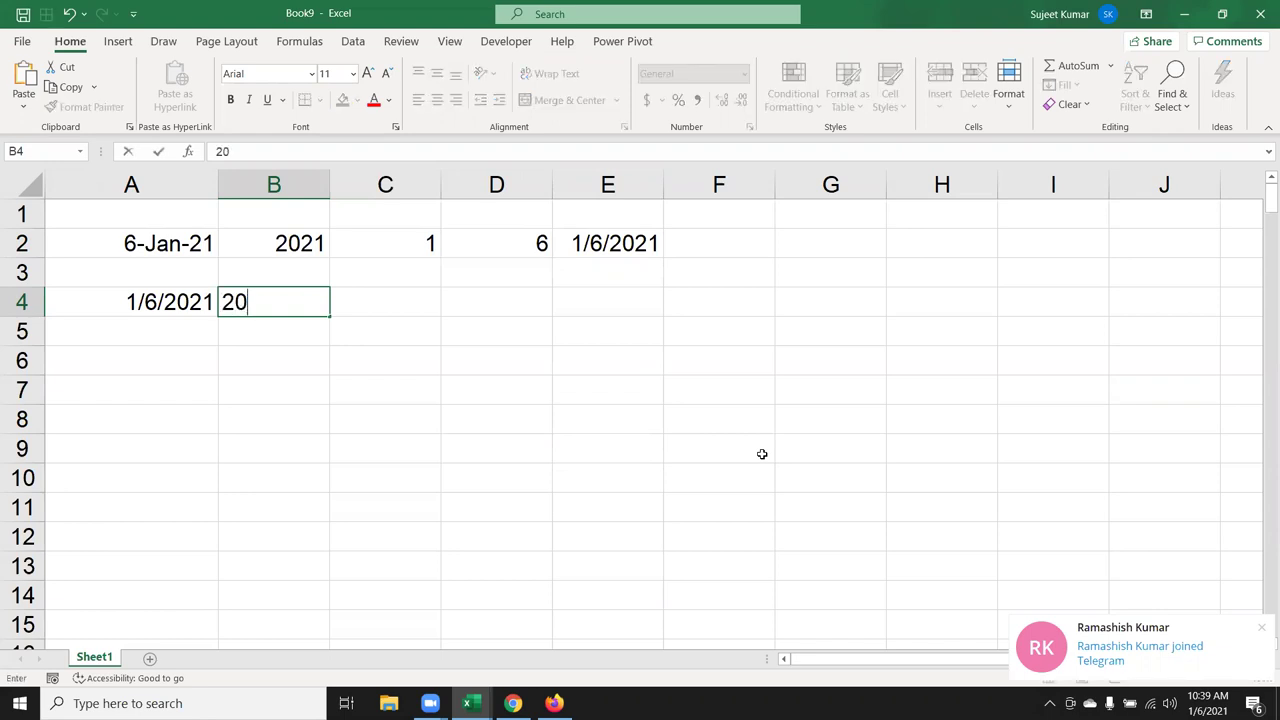
pyautogui.press('Return')
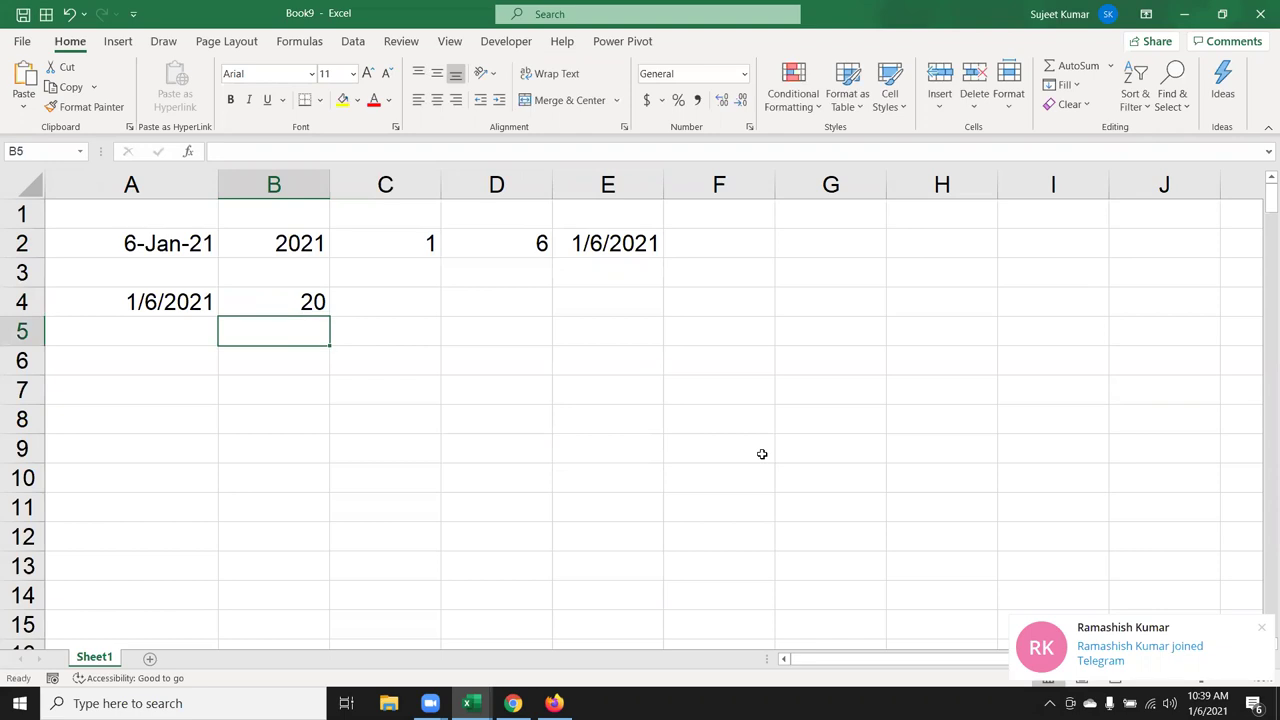
pyautogui.press('Up')
pyautogui.press('Right')
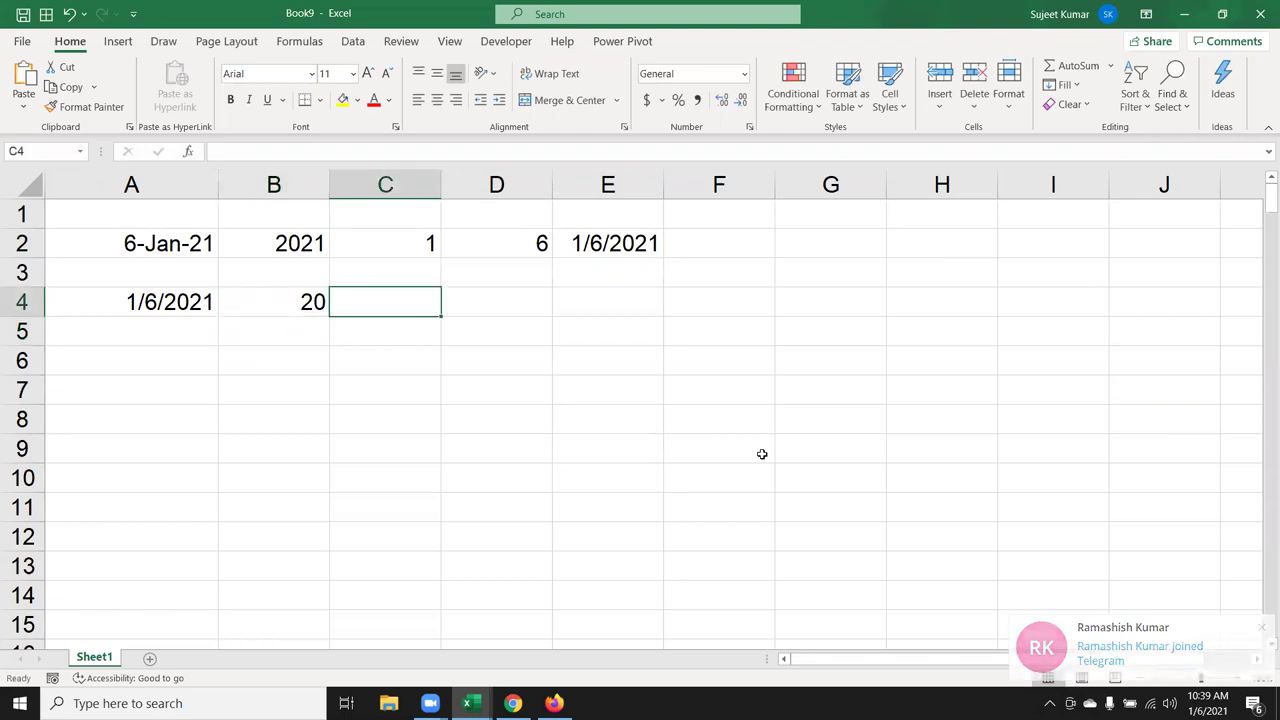
# Enter =A4+B4 in C4, giving 1/26/2021
pyautogui.write('=')
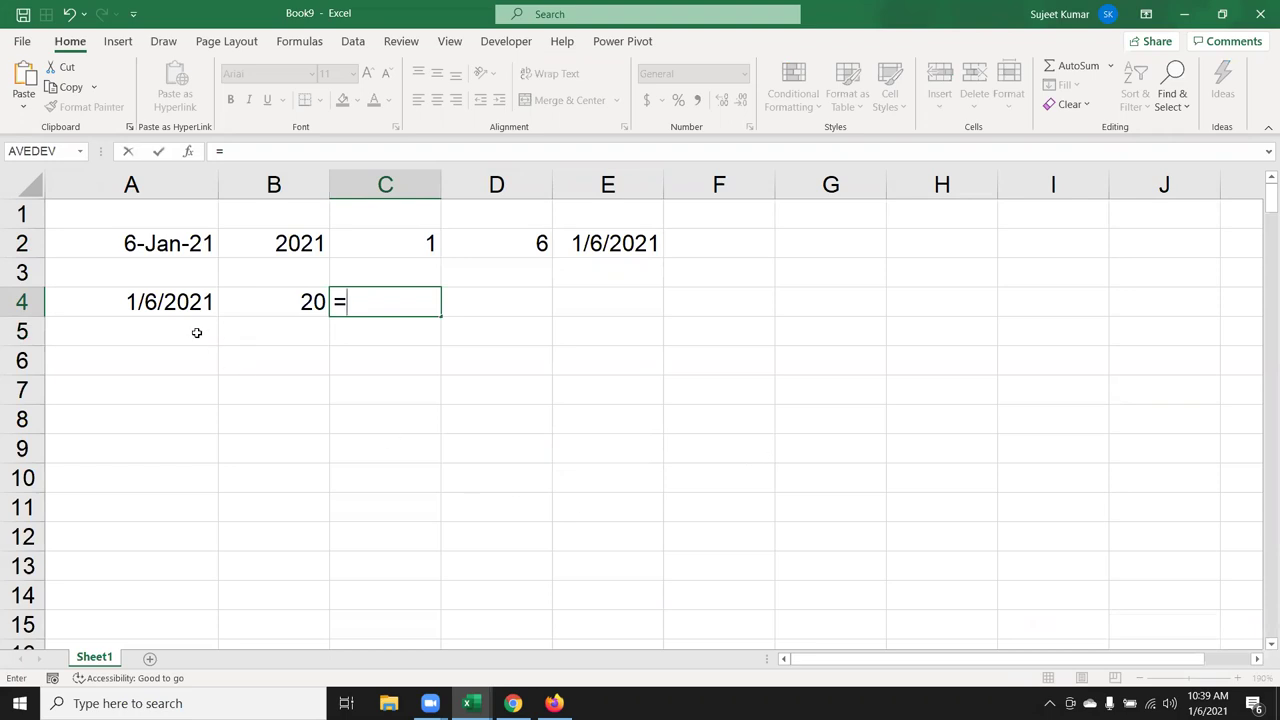
pyautogui.click(164, 312)
pyautogui.write('+')
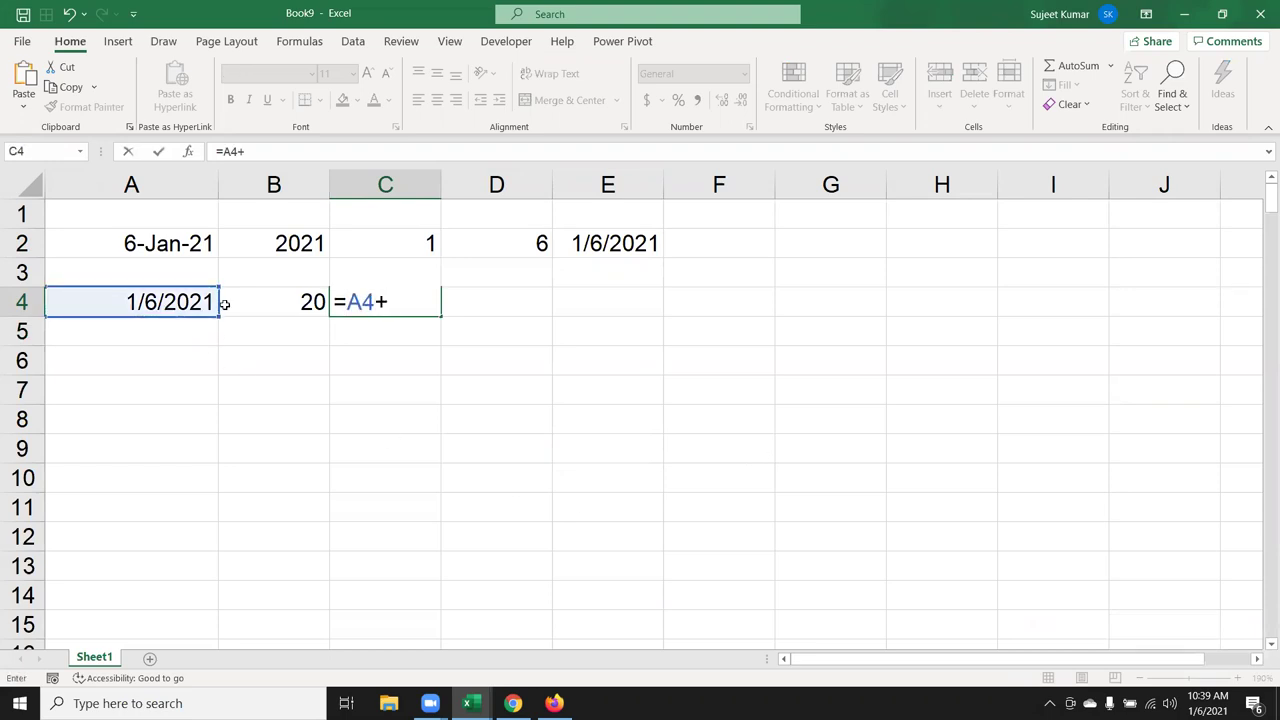
pyautogui.click(253, 310)
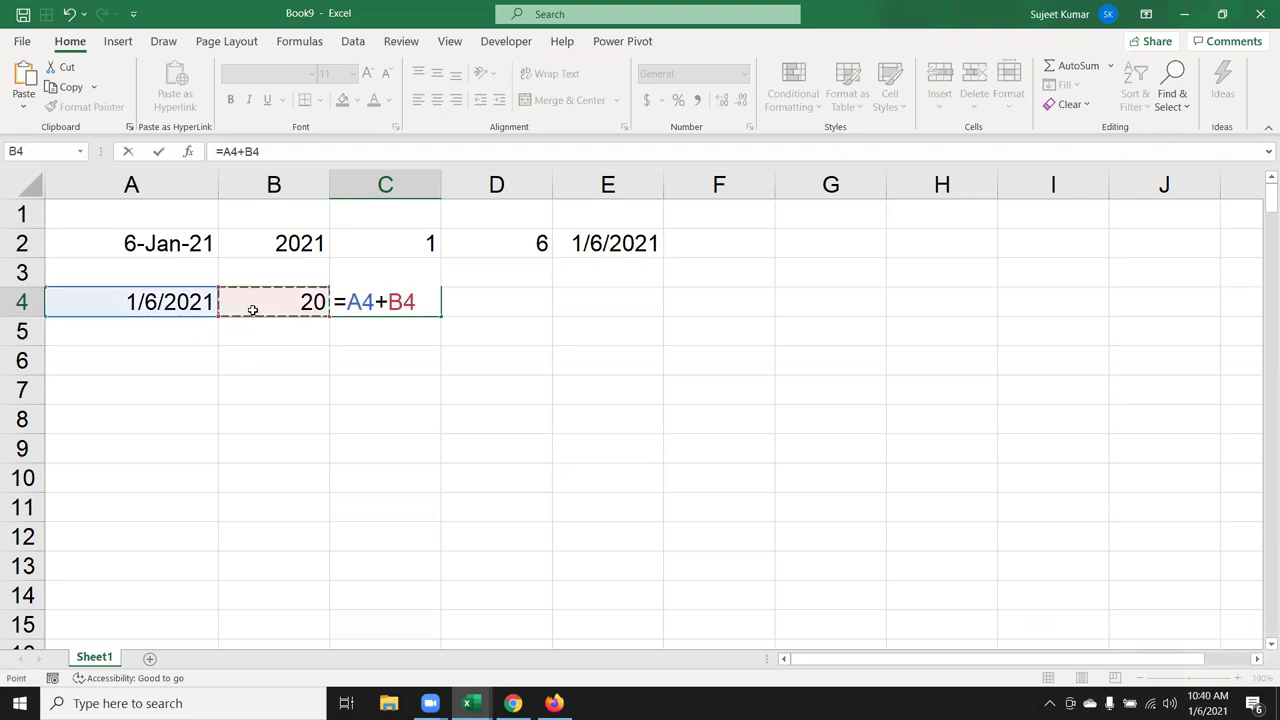
pyautogui.press('Return')
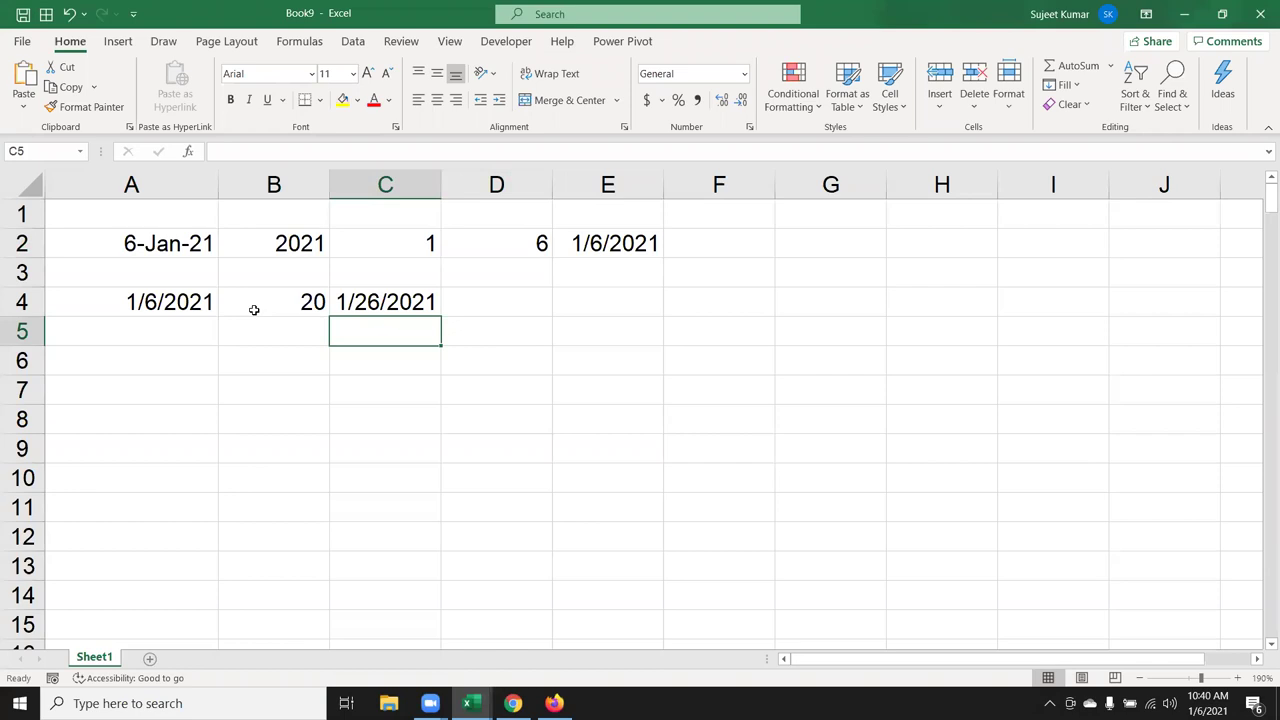
pyautogui.press('Up')
# Put today's date in A5 and the value 4 in B5
pyautogui.press('Left')
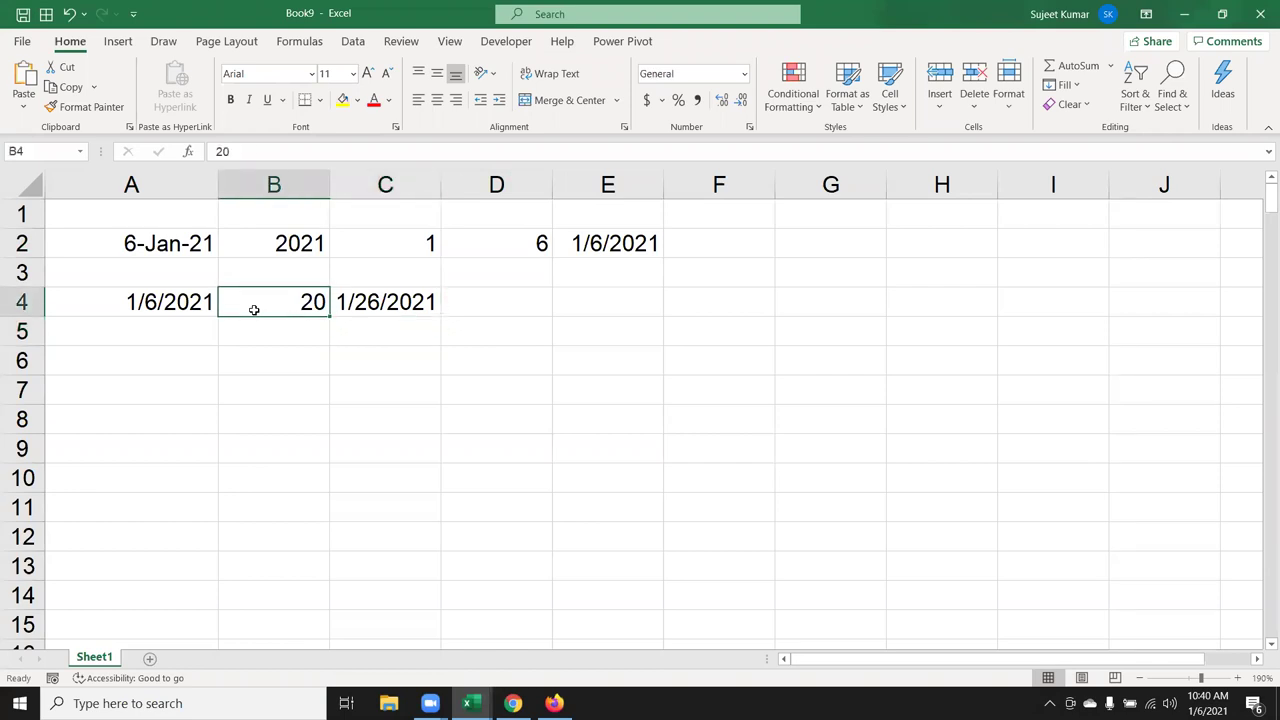
pyautogui.press('Left')
pyautogui.press('Down')
pyautogui.hotkey('ctrl', ';')
pyautogui.press('Tab')
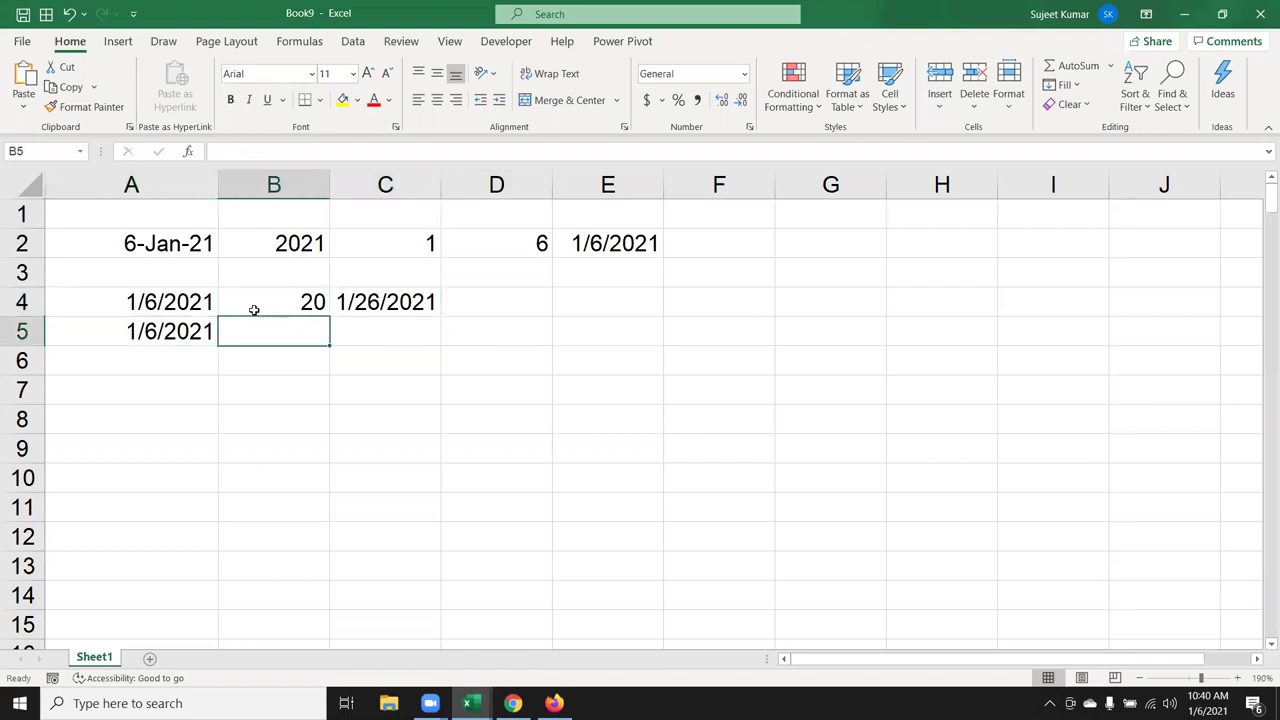
pyautogui.write('4')
pyautogui.press('Tab')
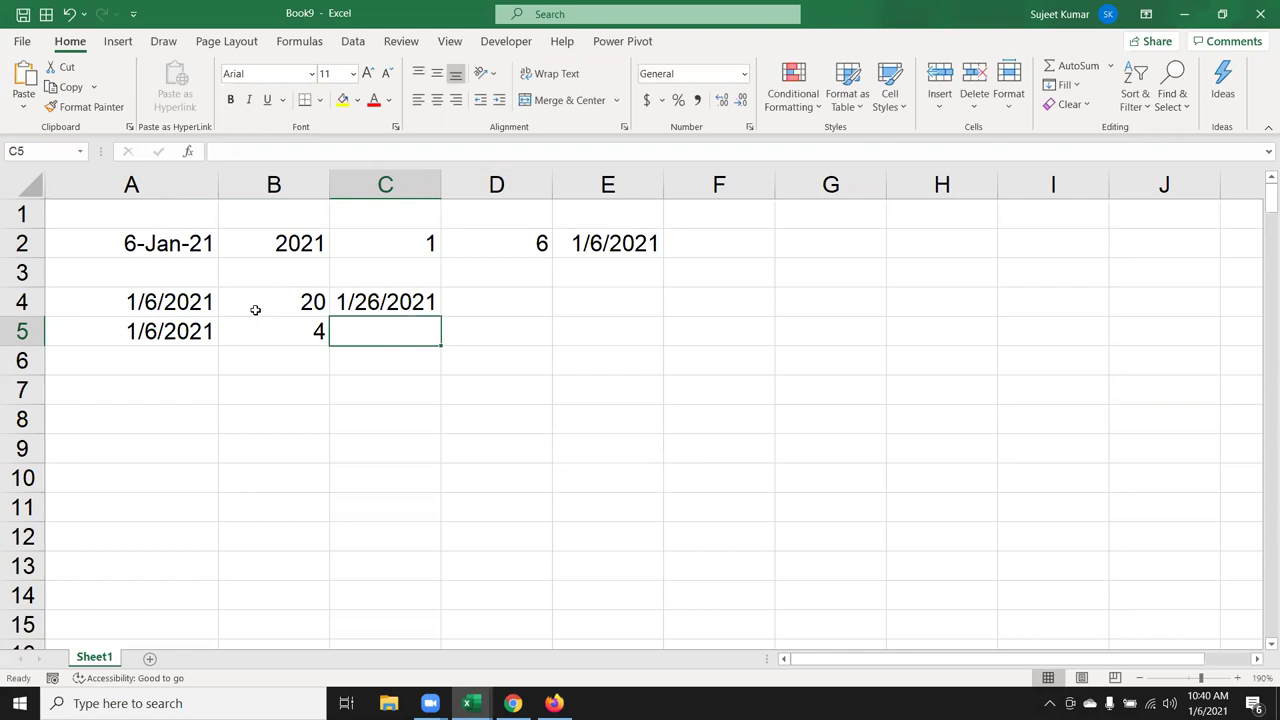
# Enter =EDATE(A5,B5) in C5 and format the result as a date
pyautogui.write('=ed')
pyautogui.press('Tab')
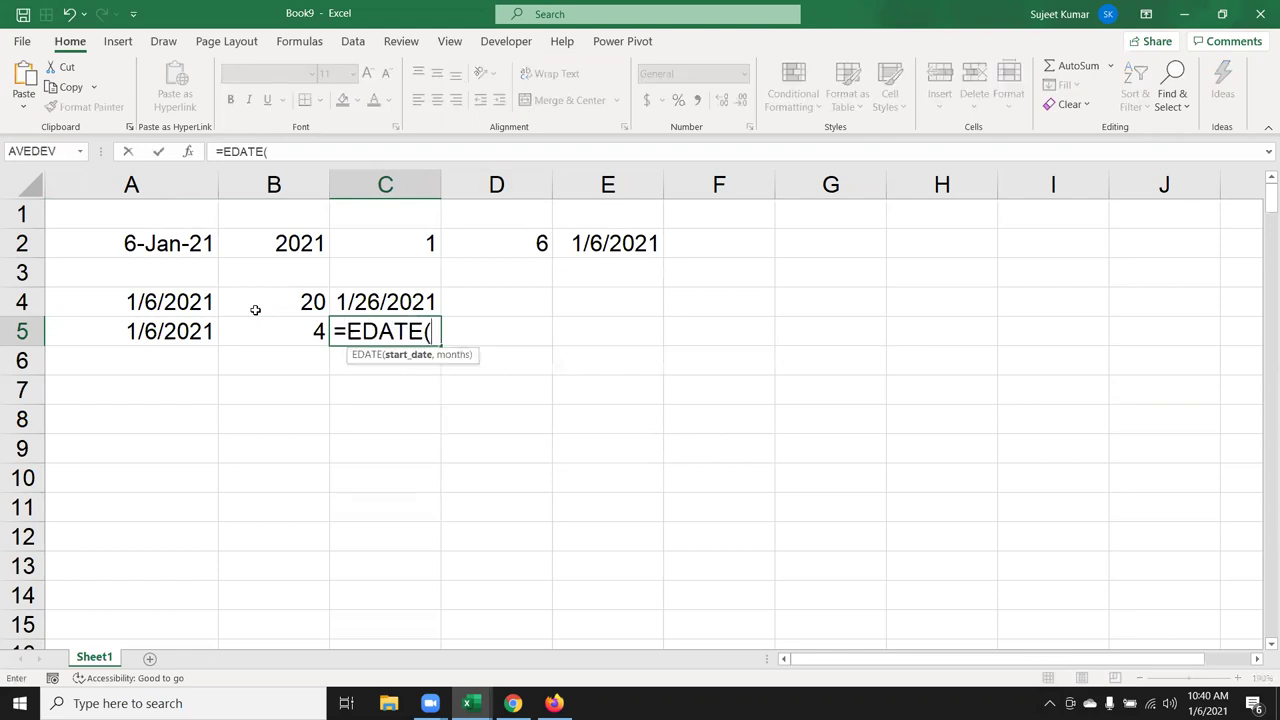
pyautogui.press('Left')
pyautogui.press('Left')
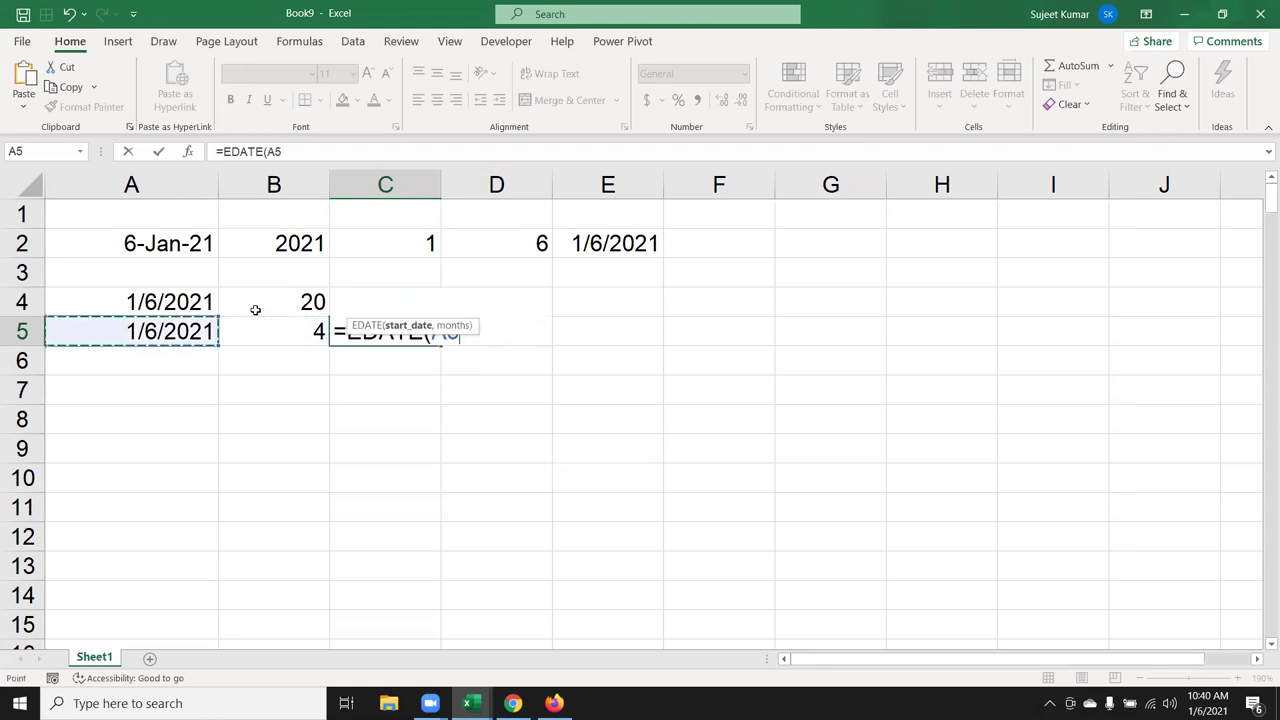
pyautogui.write(',')
pyautogui.press('Left')
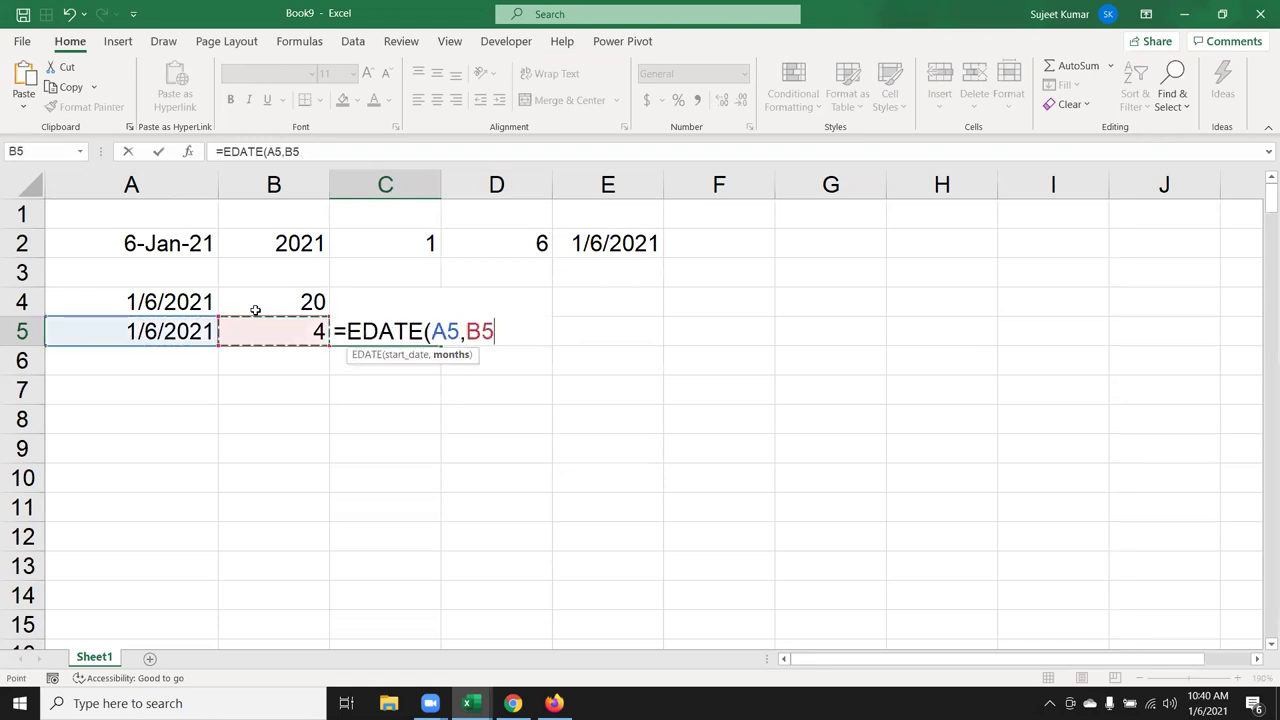
pyautogui.press('Return')
pyautogui.press('Up')
pyautogui.hotkey('ctrl', 'shift', '3')
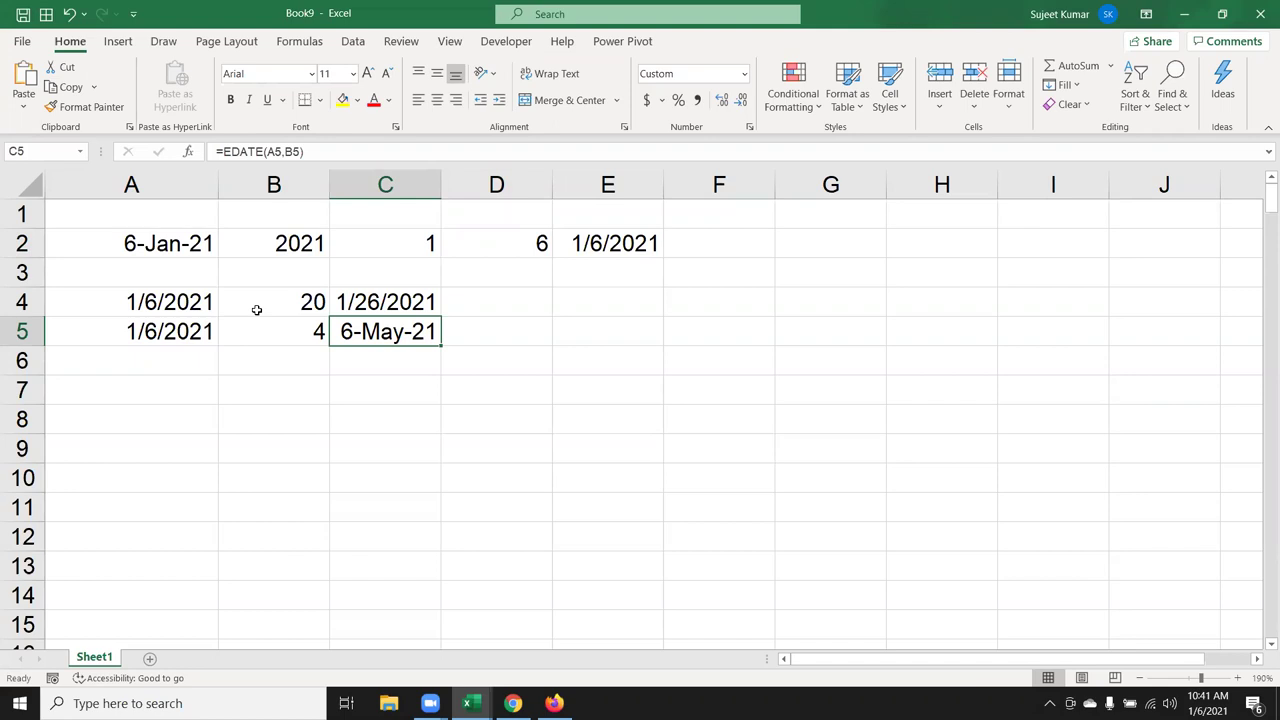
# Change B5 to -4 so C5 shows 6-Sep-20
pyautogui.press('Left')
pyautogui.press('F2')
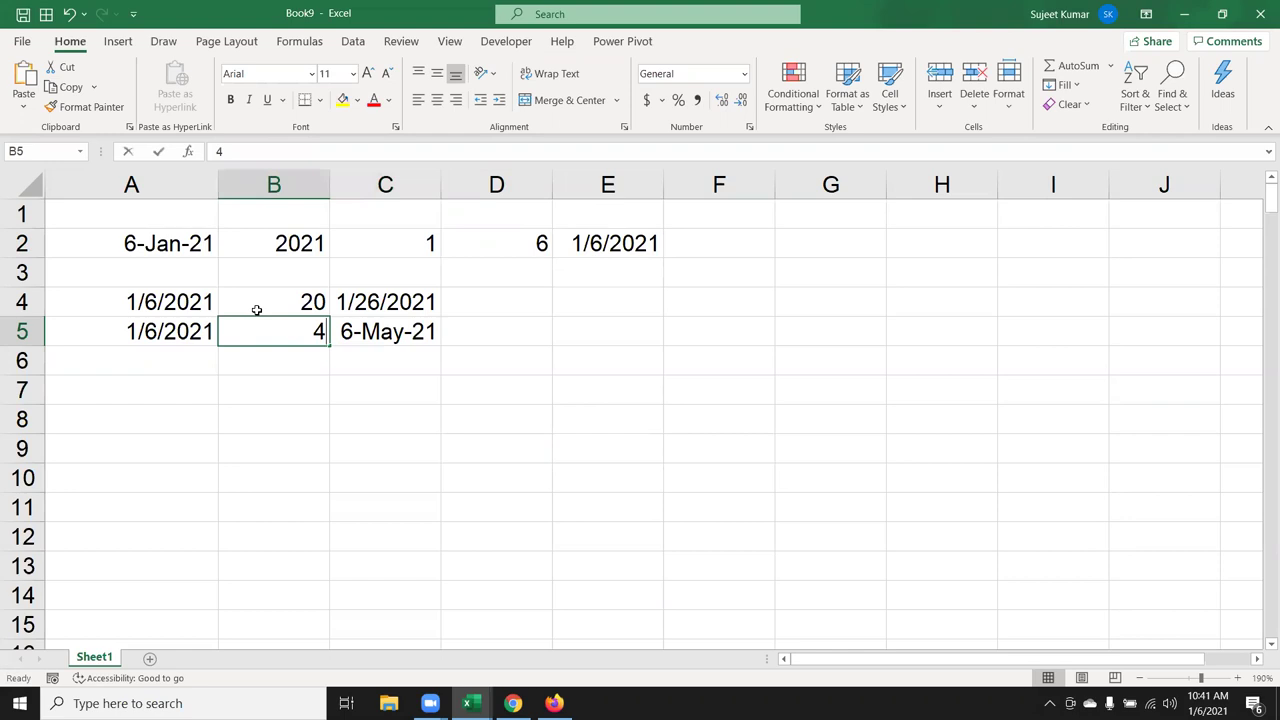
pyautogui.press('Home')
pyautogui.write('-')
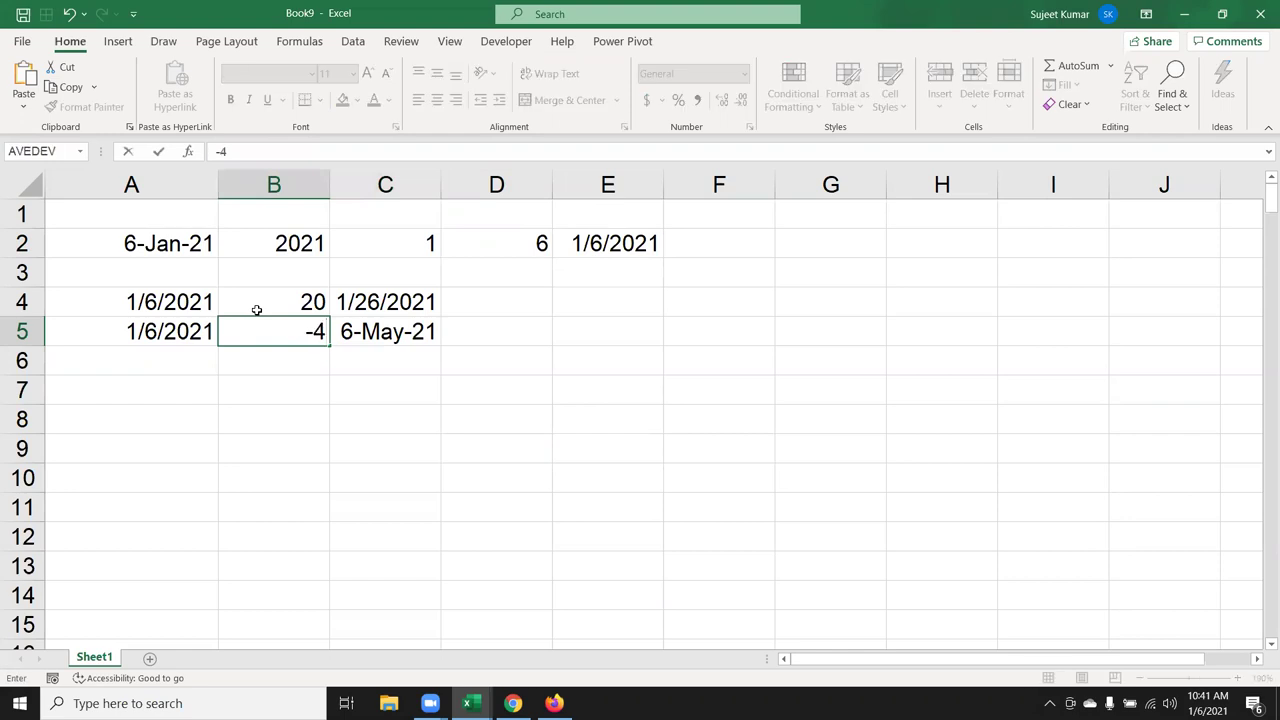
pyautogui.press('Return')
pyautogui.press('Up')
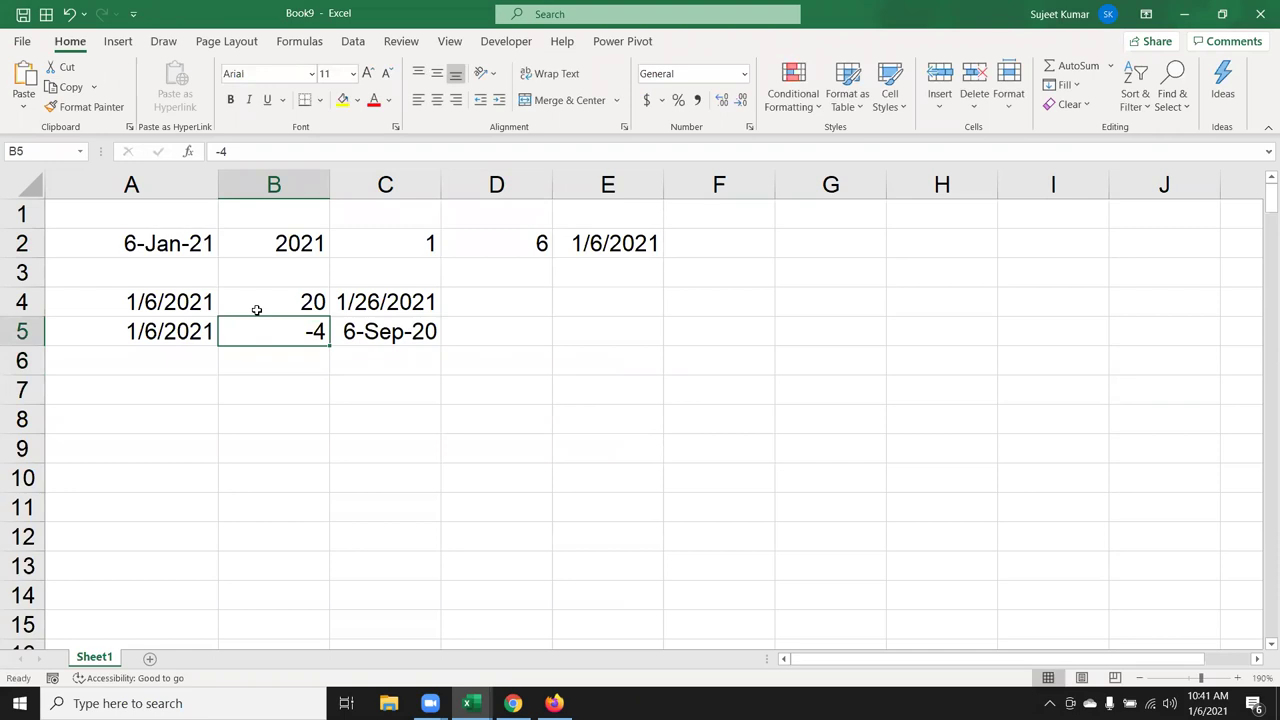
# Fill A6 with today's date and enter 2, 9 and 22 in B6, C6 and D6
pyautogui.press('Down')
pyautogui.press('Left')
pyautogui.hotkey('ctrl', 'd')
pyautogui.press('Right')
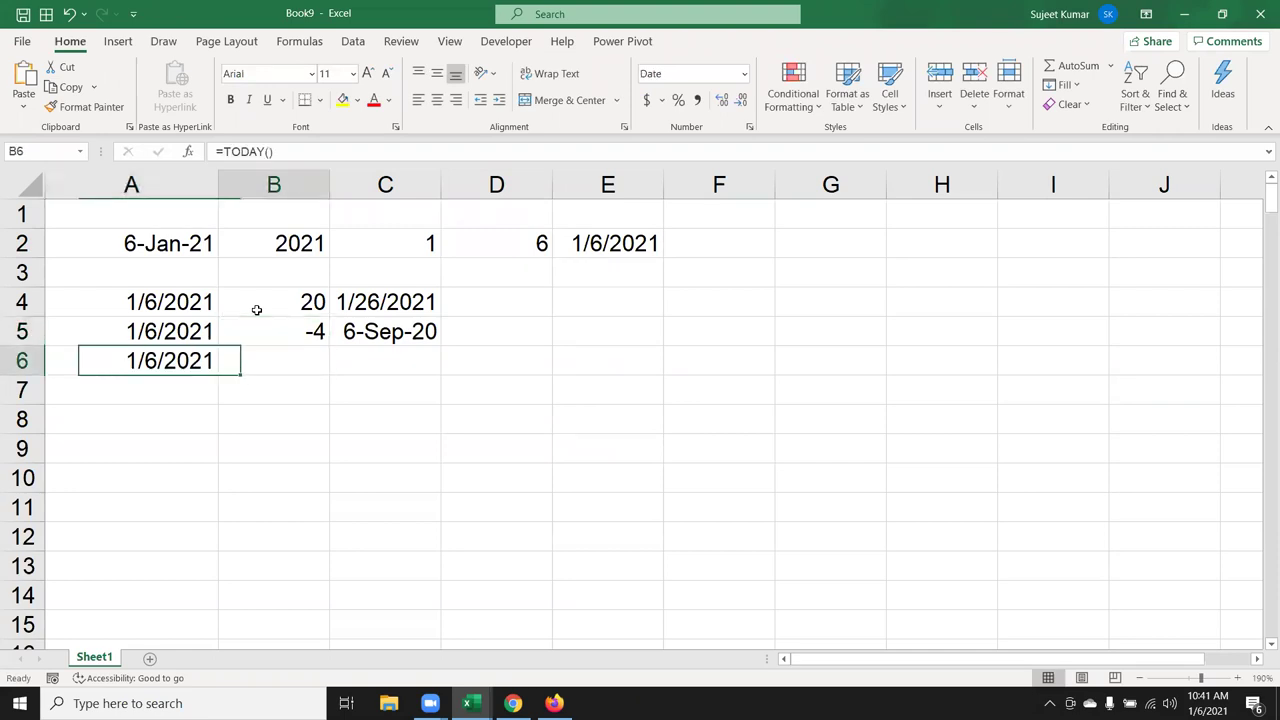
pyautogui.write('2')
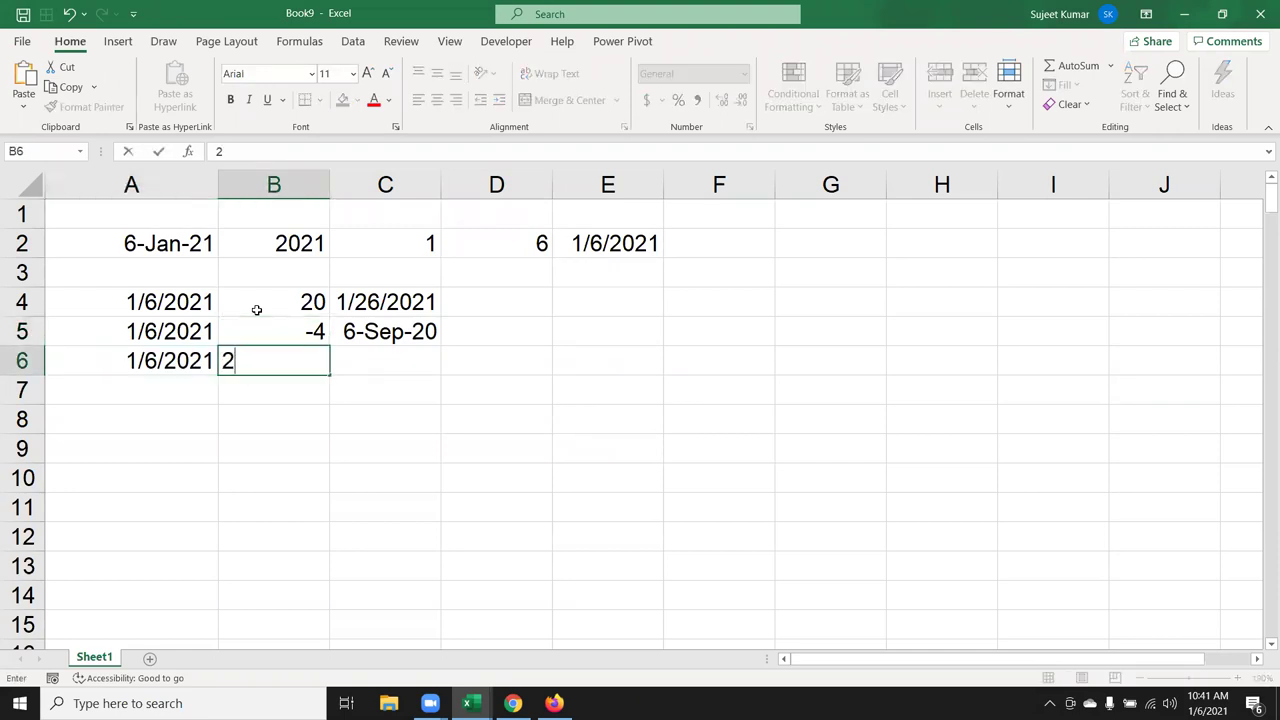
pyautogui.write('9')
pyautogui.press('Escape')
pyautogui.write('2')
pyautogui.press('Tab')
pyautogui.write('9')
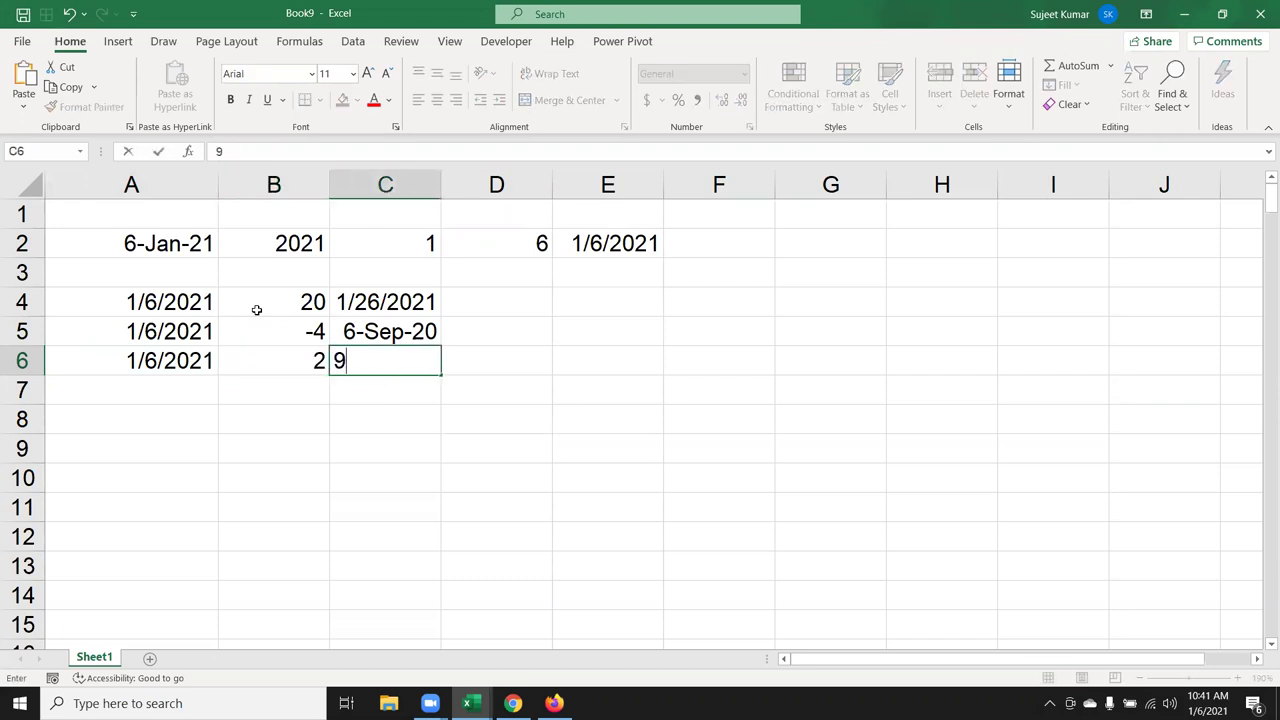
pyautogui.press('Tab')
pyautogui.write('22')
pyautogui.press('Return')
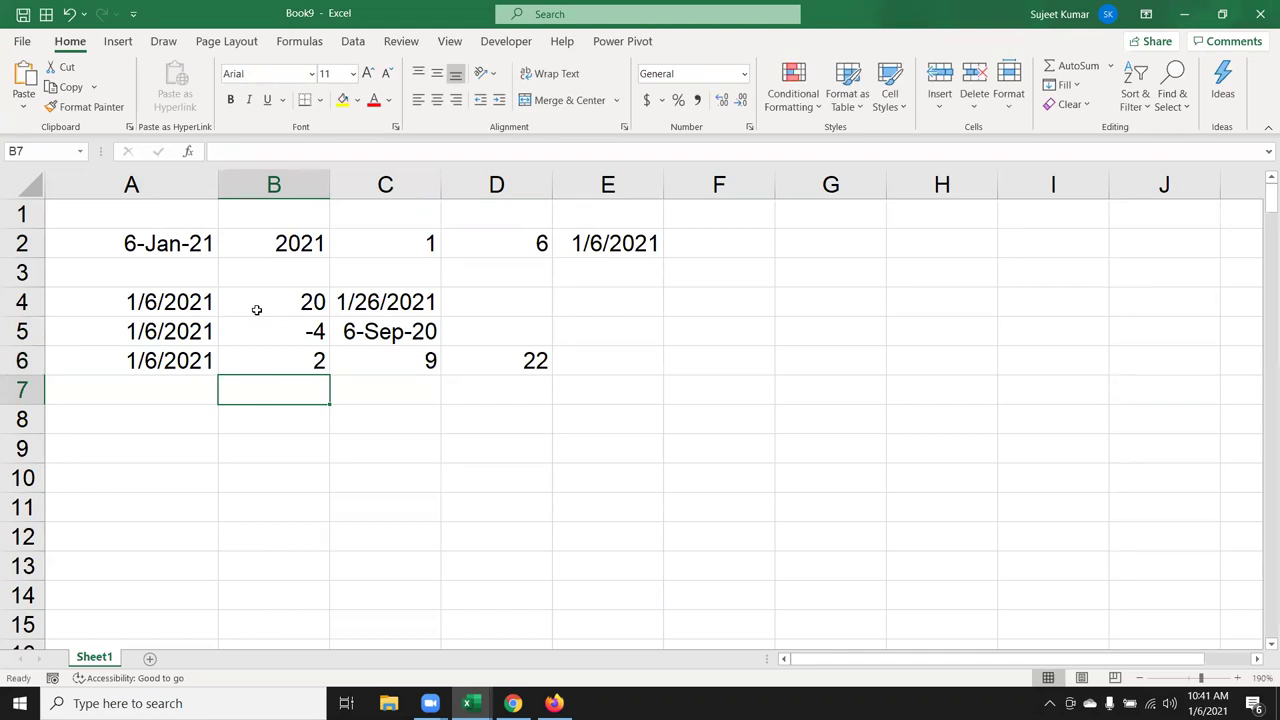
pyautogui.press('Up')
pyautogui.press('Right')
pyautogui.press('Right')
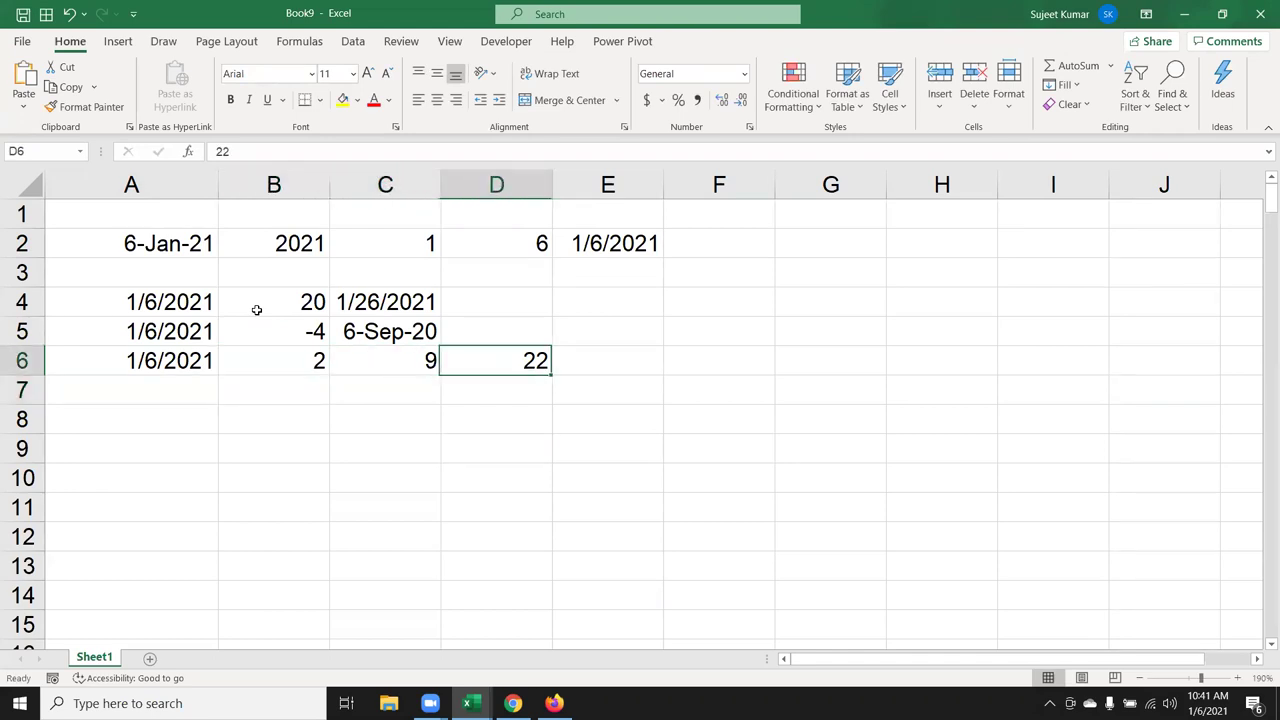
pyautogui.press('Right')
pyautogui.write('=')
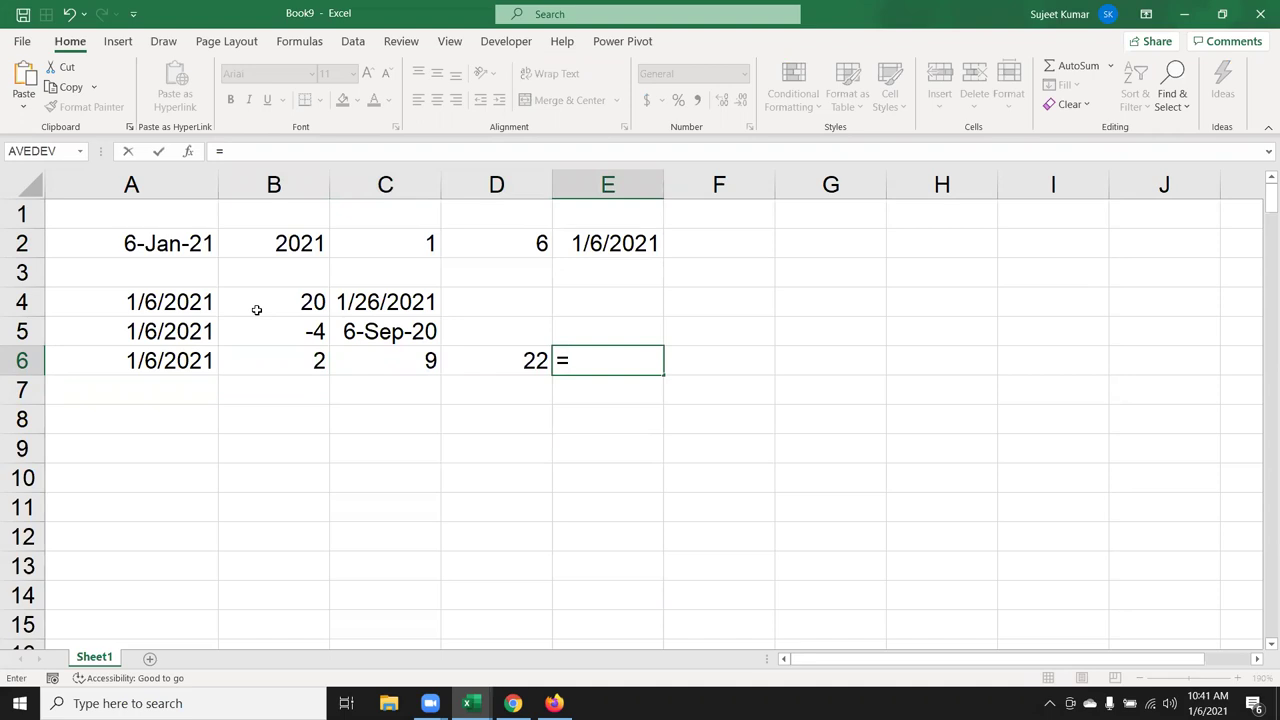
pyautogui.write('ed')
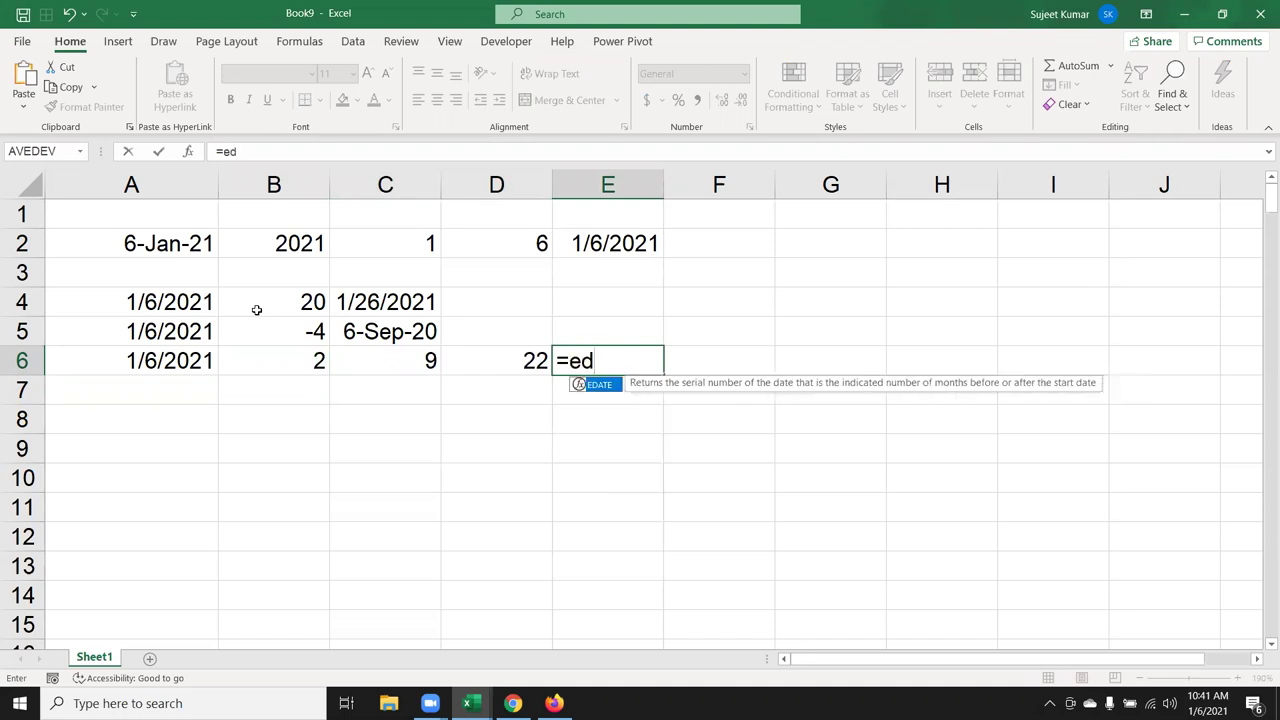
# Begin the E6 formula with =DATE(YEAR(A6)+2, adding two years to A6
pyautogui.press('Escape')
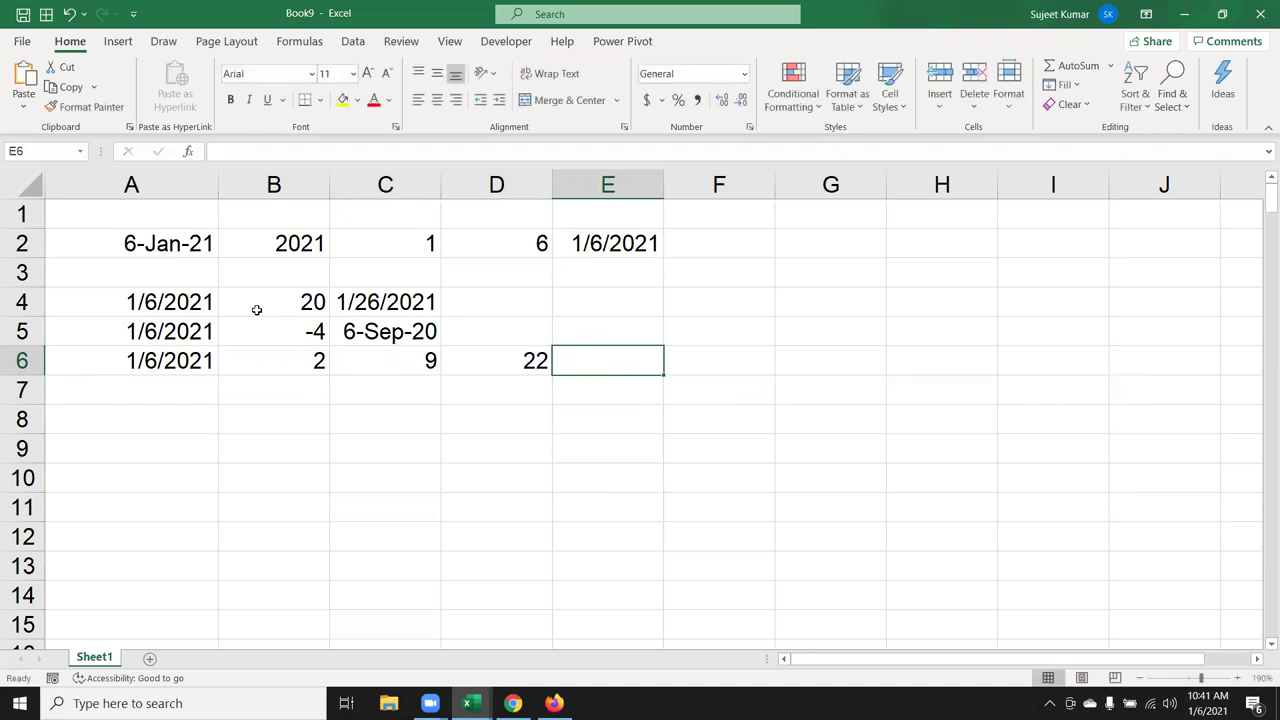
pyautogui.moveTo(344, 242); pyautogui.dragTo(580, 236)
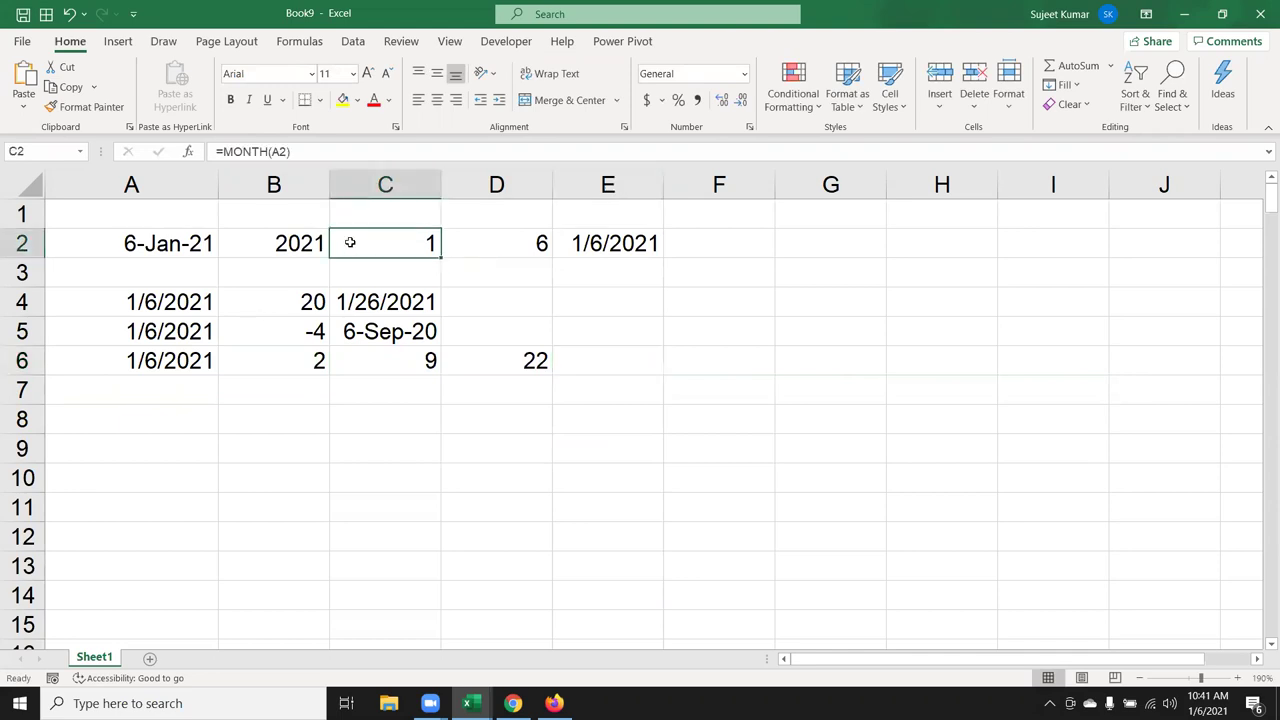
pyautogui.click(601, 362)
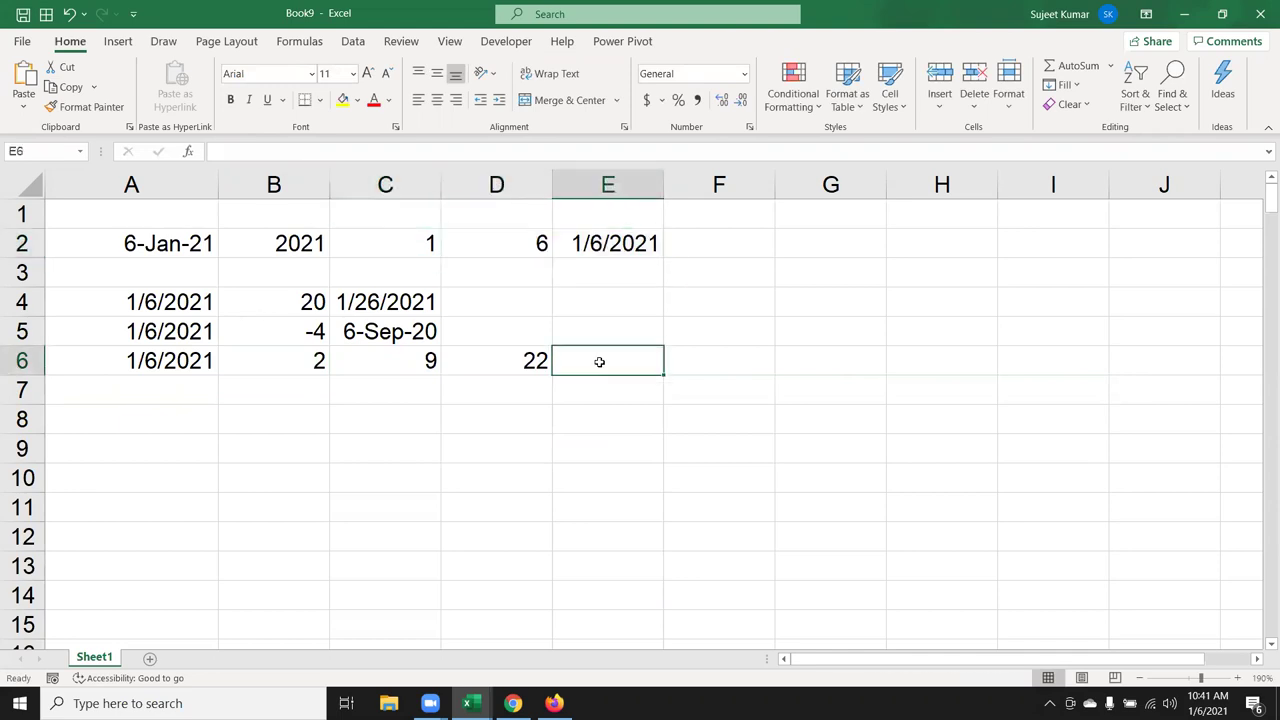
pyautogui.write('=dat')
pyautogui.press('Tab')
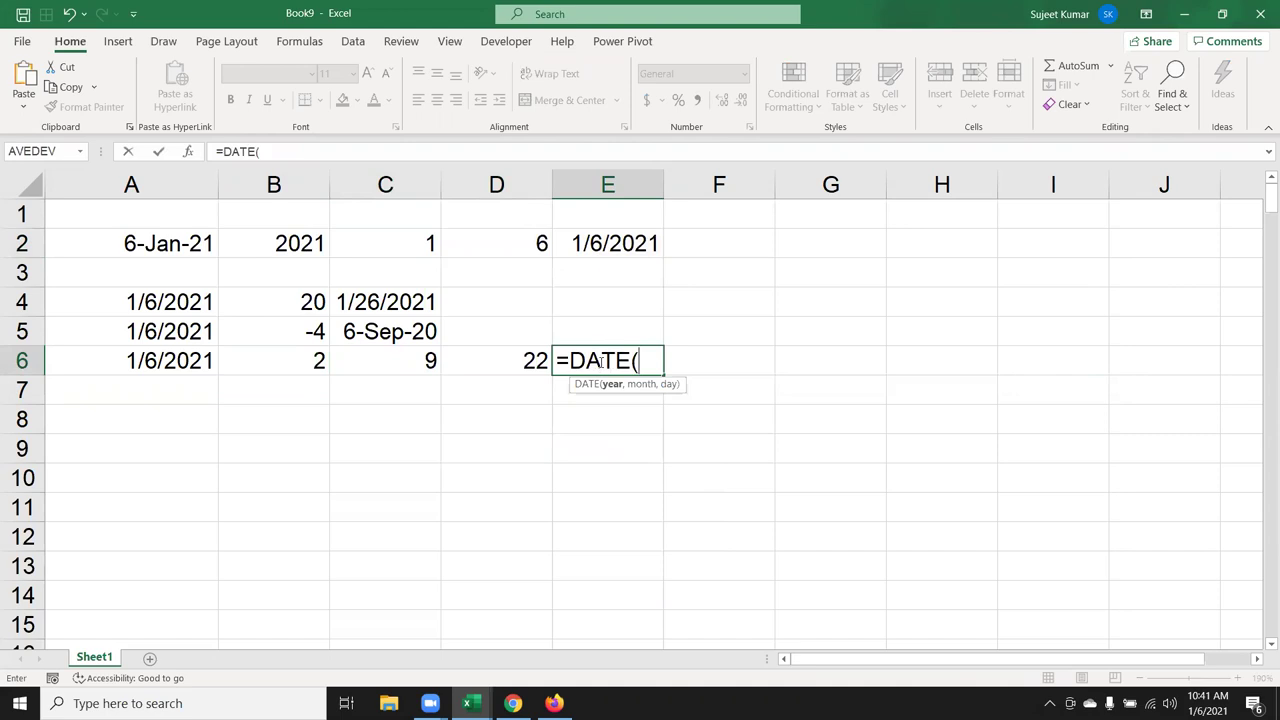
pyautogui.write('yea')
pyautogui.press('Tab')
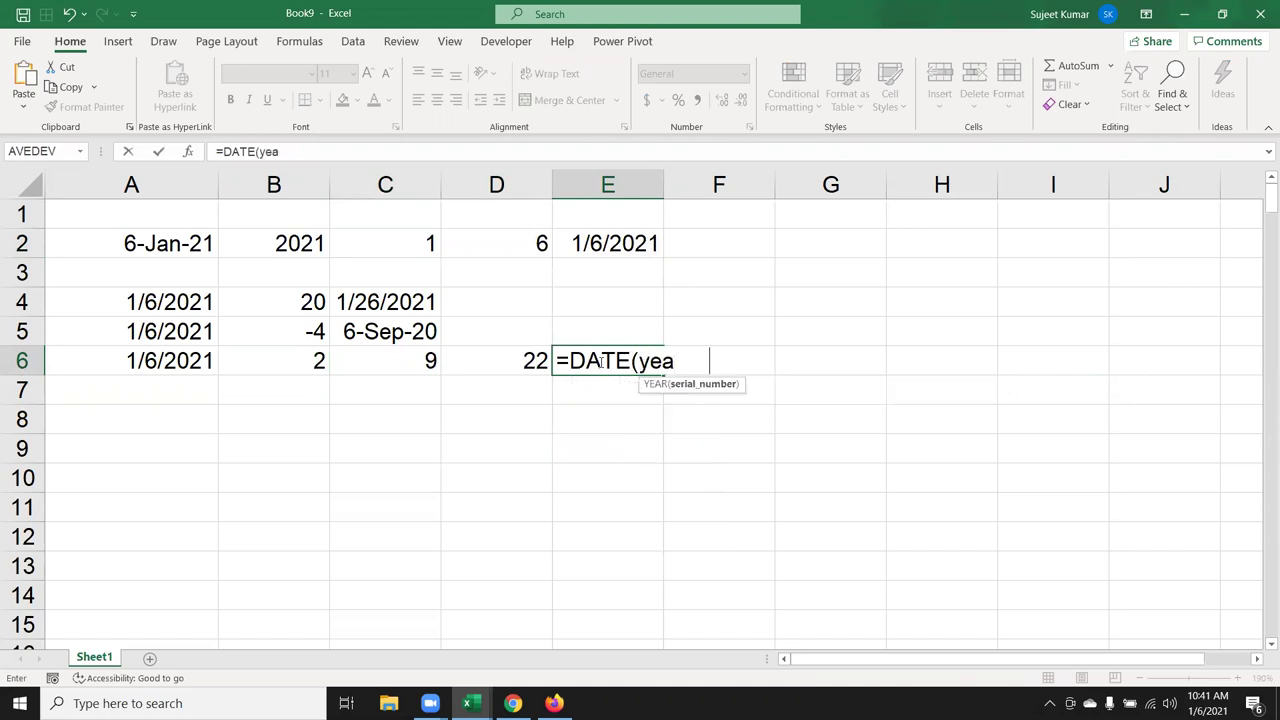
pyautogui.click(150, 361)
pyautogui.write(')')
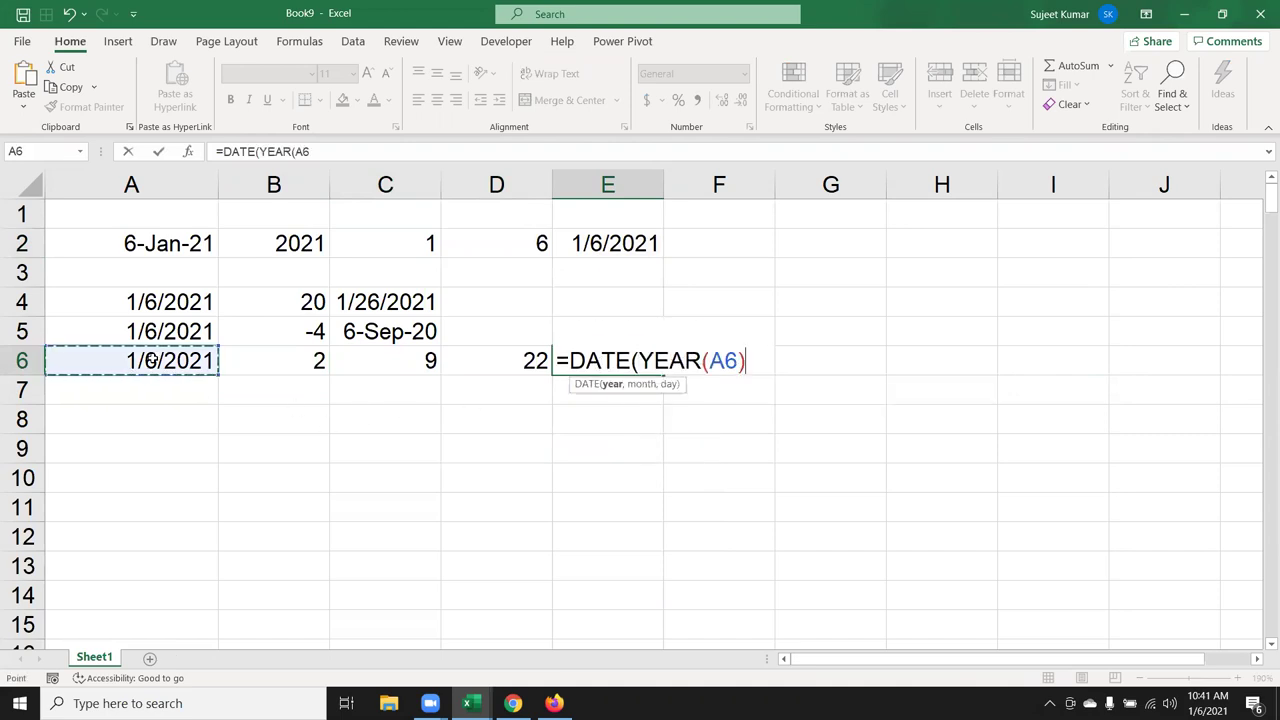
pyautogui.write('+2,mon')
# Complete it with MONTH(A6)+9 and DAY(A6)+22, accepting Excel's formula correction
pyautogui.press('Tab')
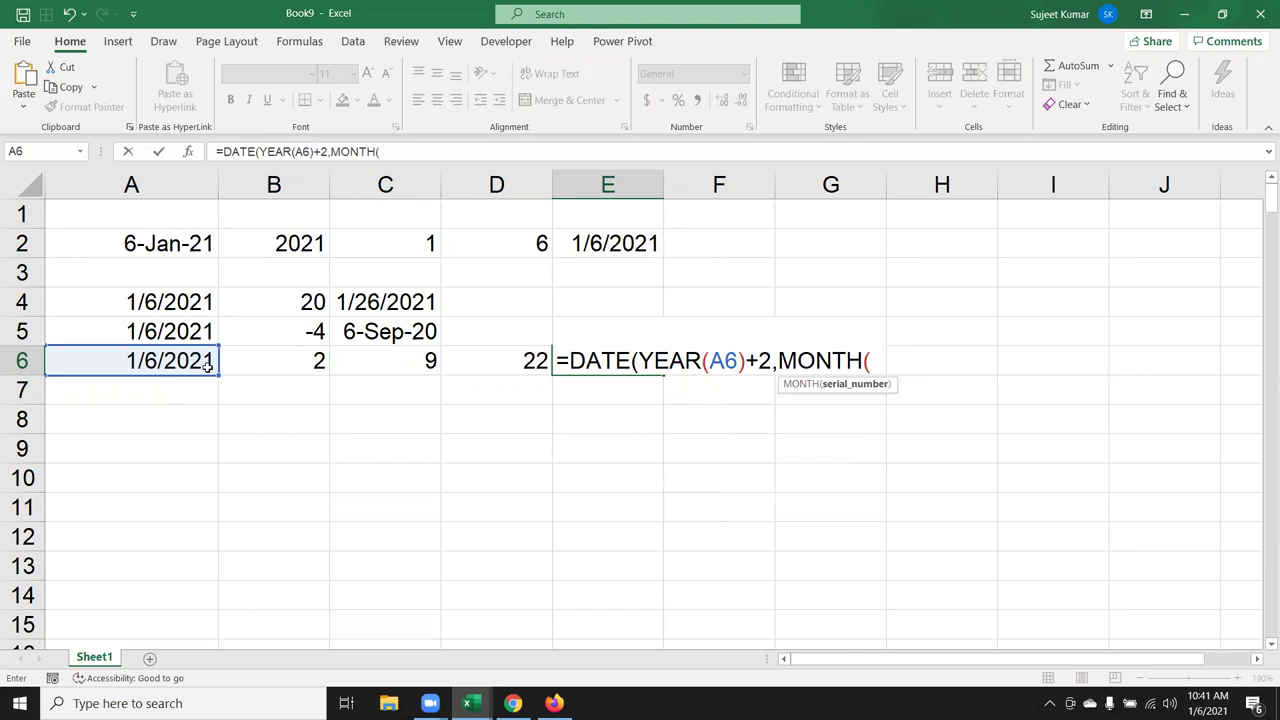
pyautogui.click(203, 365)
pyautogui.write(')+')
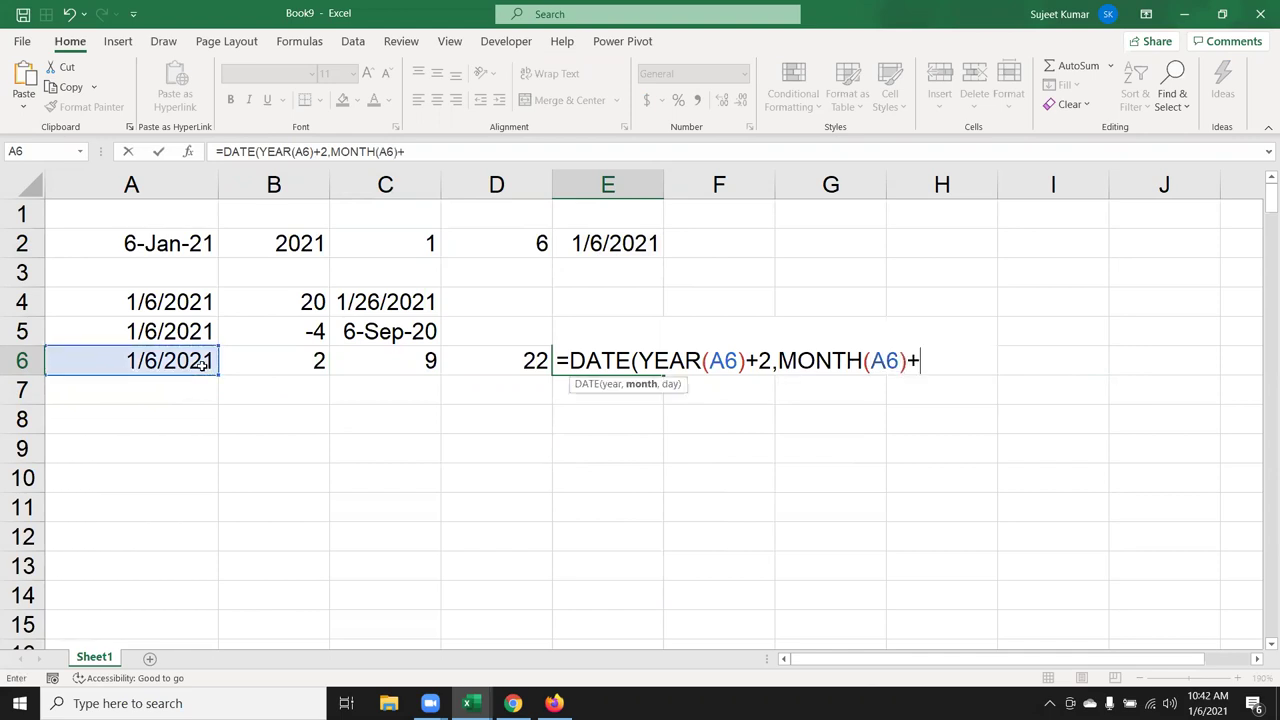
pyautogui.write('9,')
pyautogui.write('da')
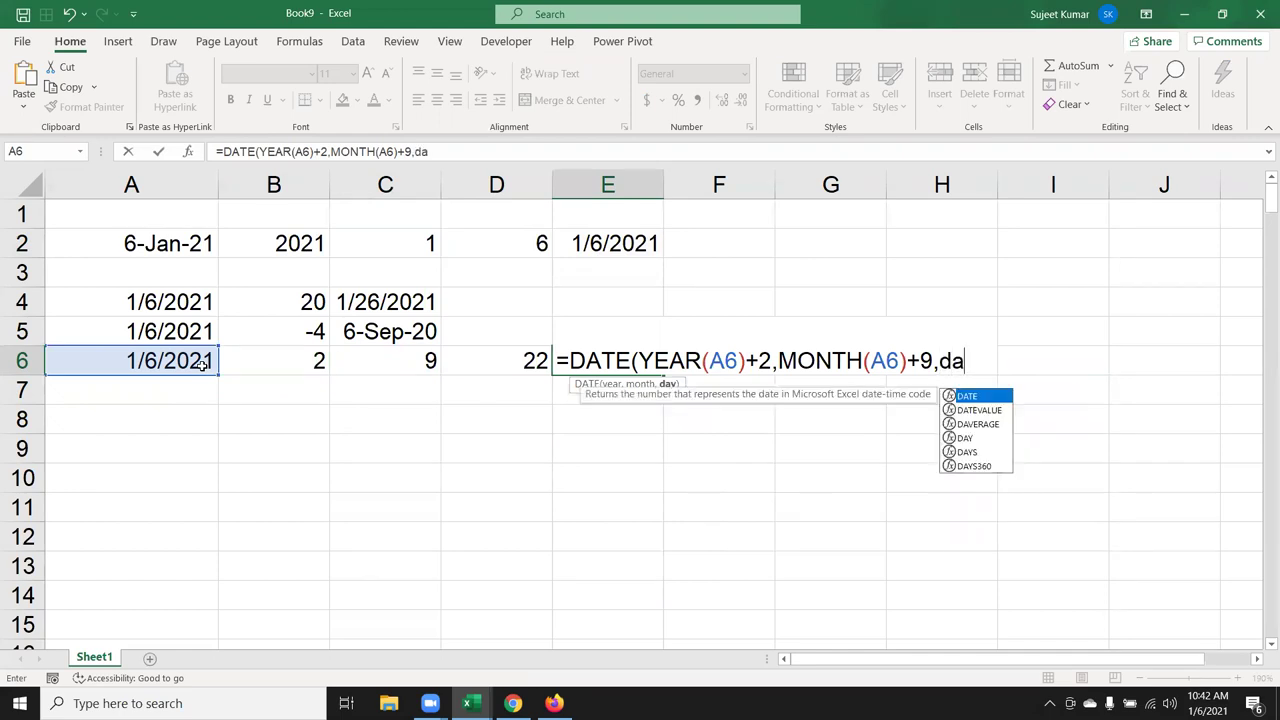
pyautogui.write('y')
pyautogui.press('Tab')
pyautogui.click(202, 365)
pyautogui.write(')+22')
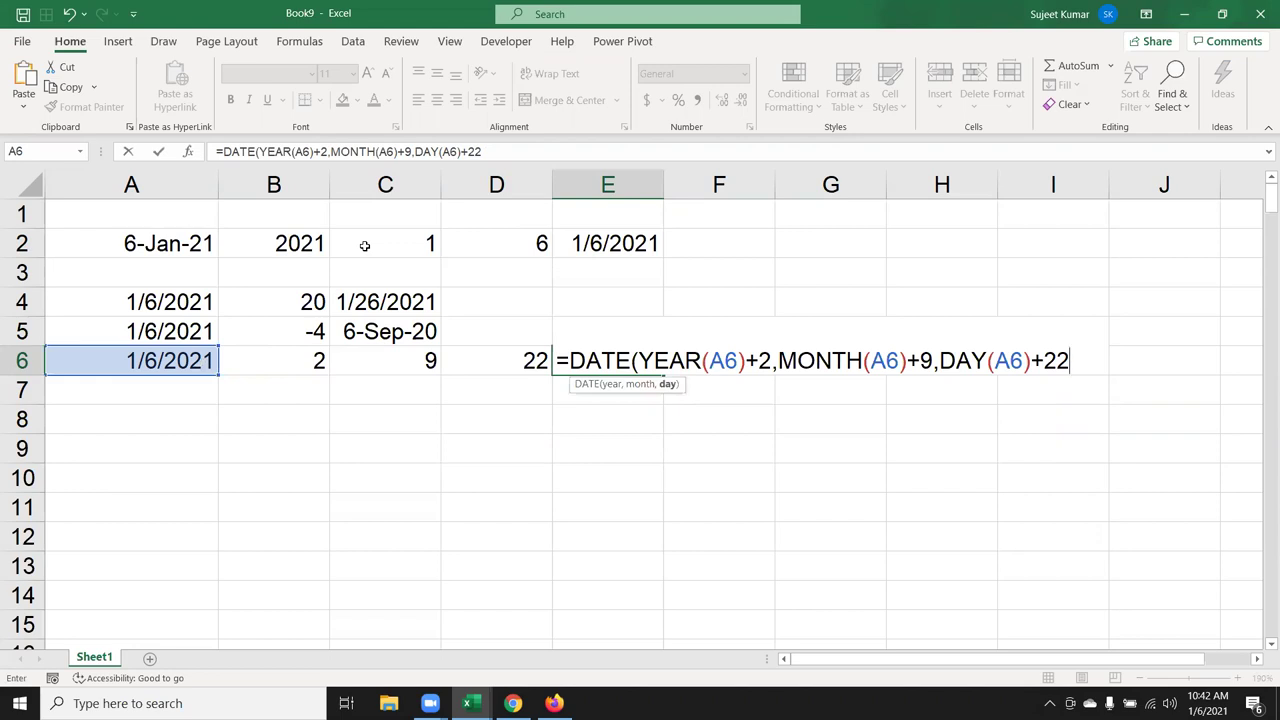
pyautogui.press('Return')
pyautogui.press('Return')
pyautogui.press('Up')
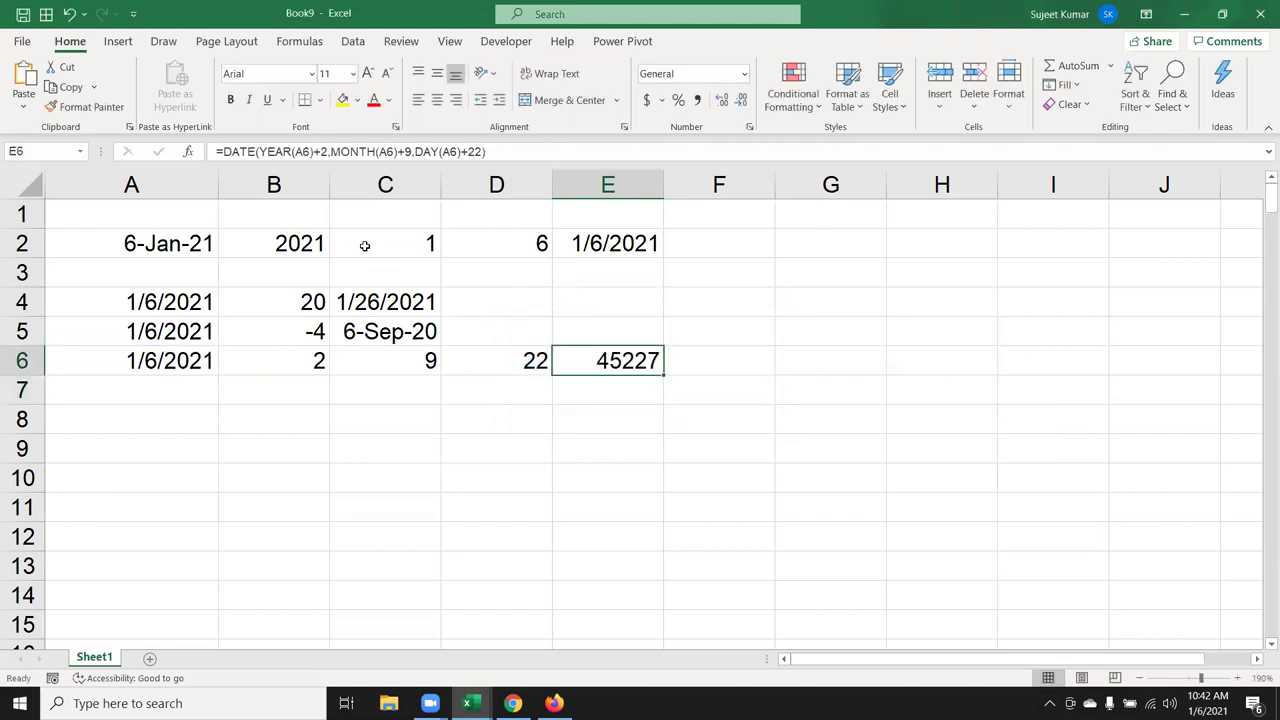
# Apply a date format to E6 so it shows 28-Oct-23
pyautogui.hotkey('ctrl', 'shift', '3')
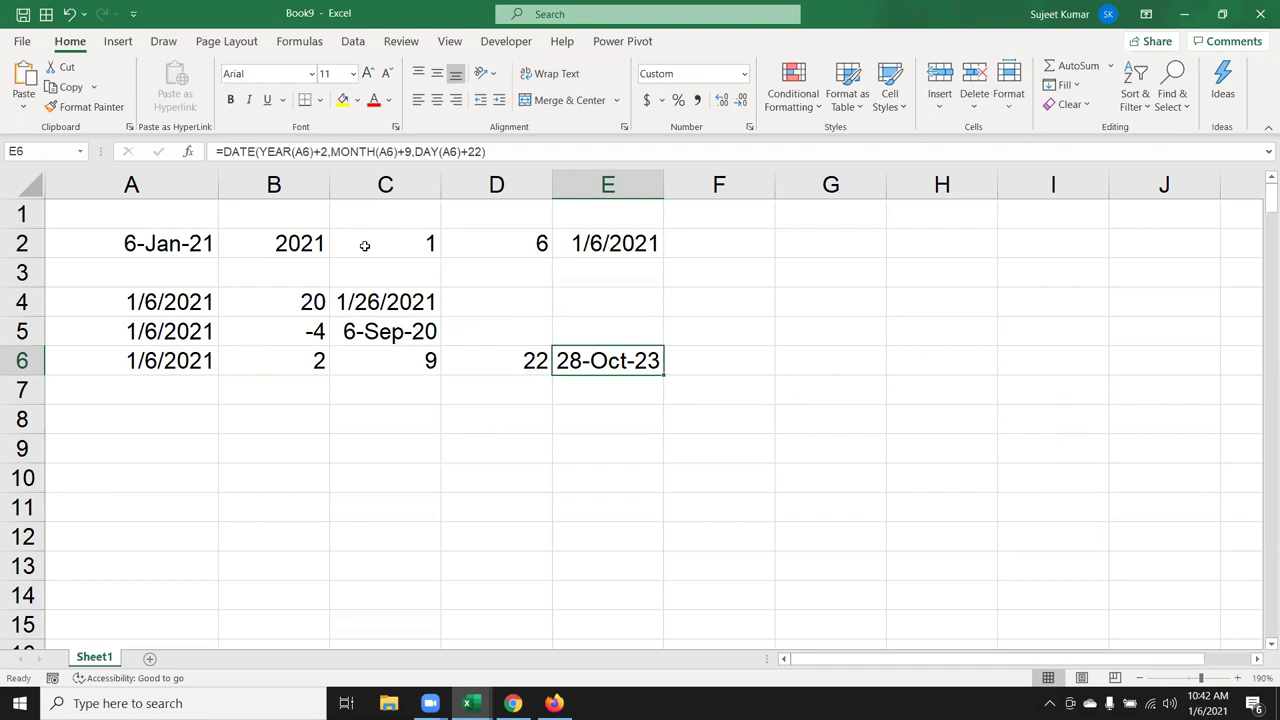
# Enter 1/1 in A9 and today's date in B9 with Ctrl+;
pyautogui.press('Down')
pyautogui.press('Down')
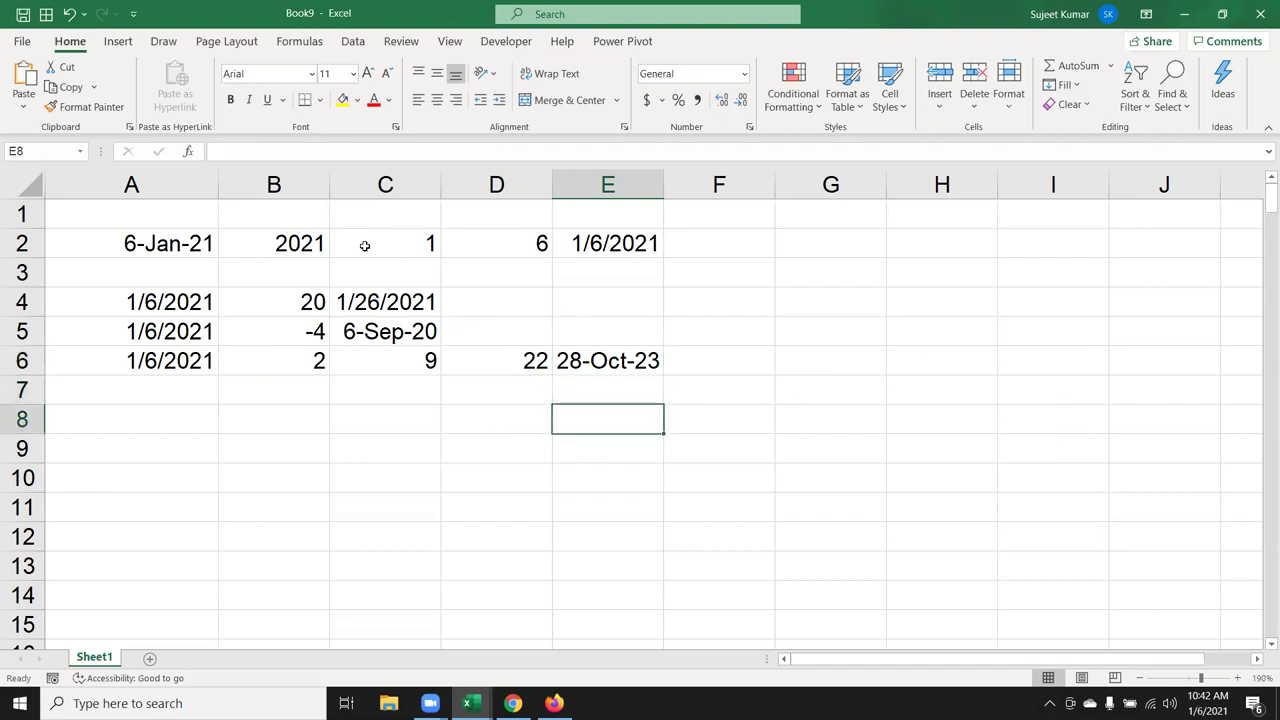
pyautogui.press('Left')
pyautogui.press('Left')
pyautogui.press('Left')
pyautogui.press('Down')
pyautogui.write('1/1')
pyautogui.press('Tab')
pyautogui.hotkey('ctrl', ';')
pyautogui.press('Tab')
# Show A9 in date format and correct its year to 2020
pyautogui.press('Left')
pyautogui.press('Left')
pyautogui.hotkey('ctrl', 'shift', '#')
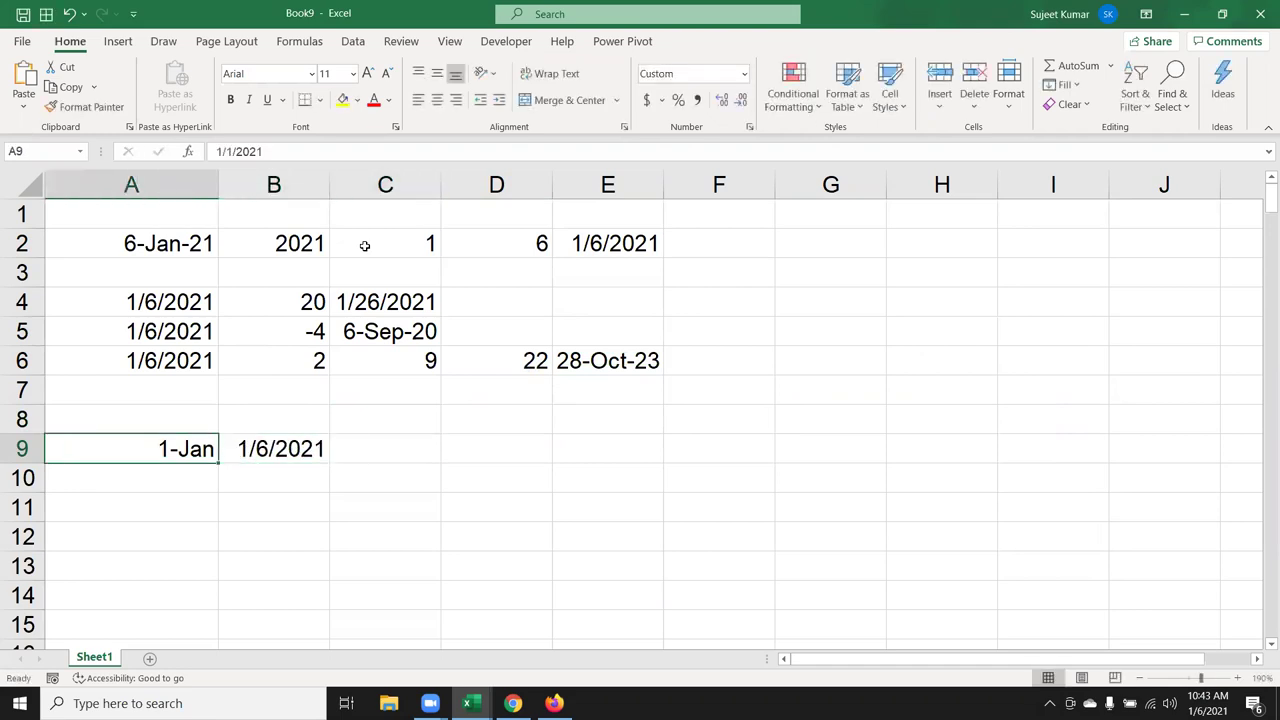
pyautogui.press('Right')
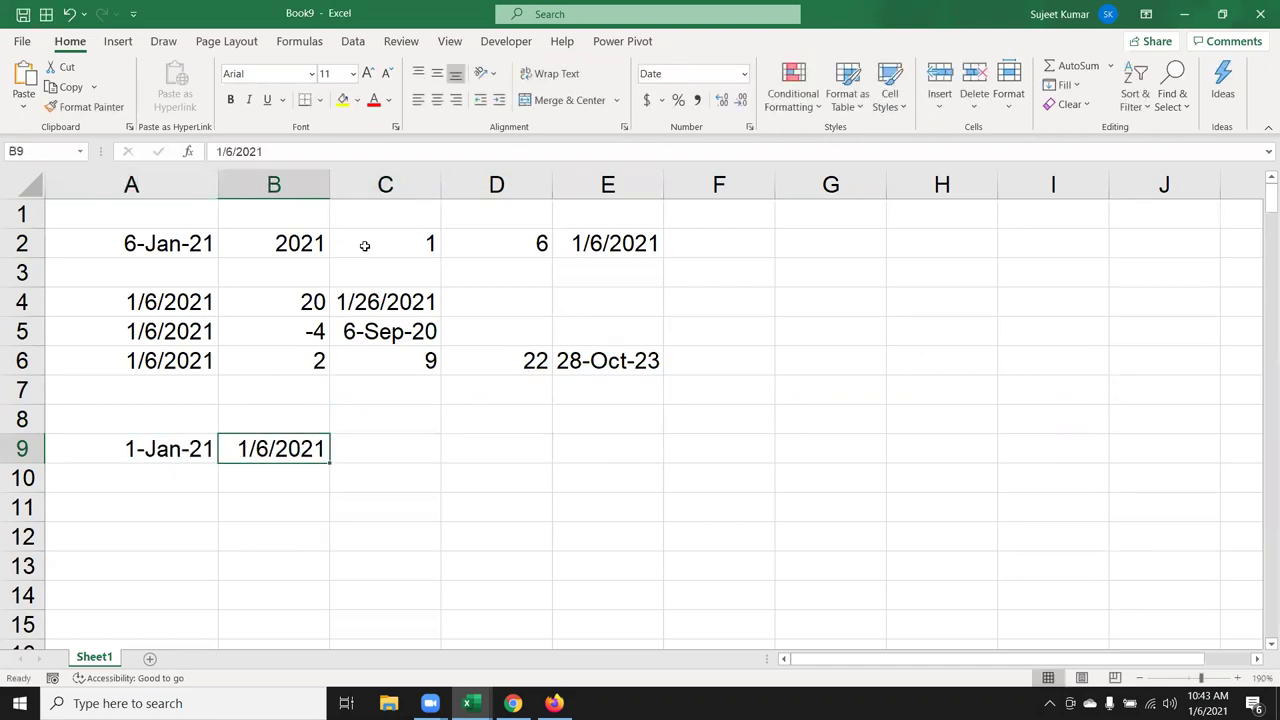
pyautogui.press('Left')
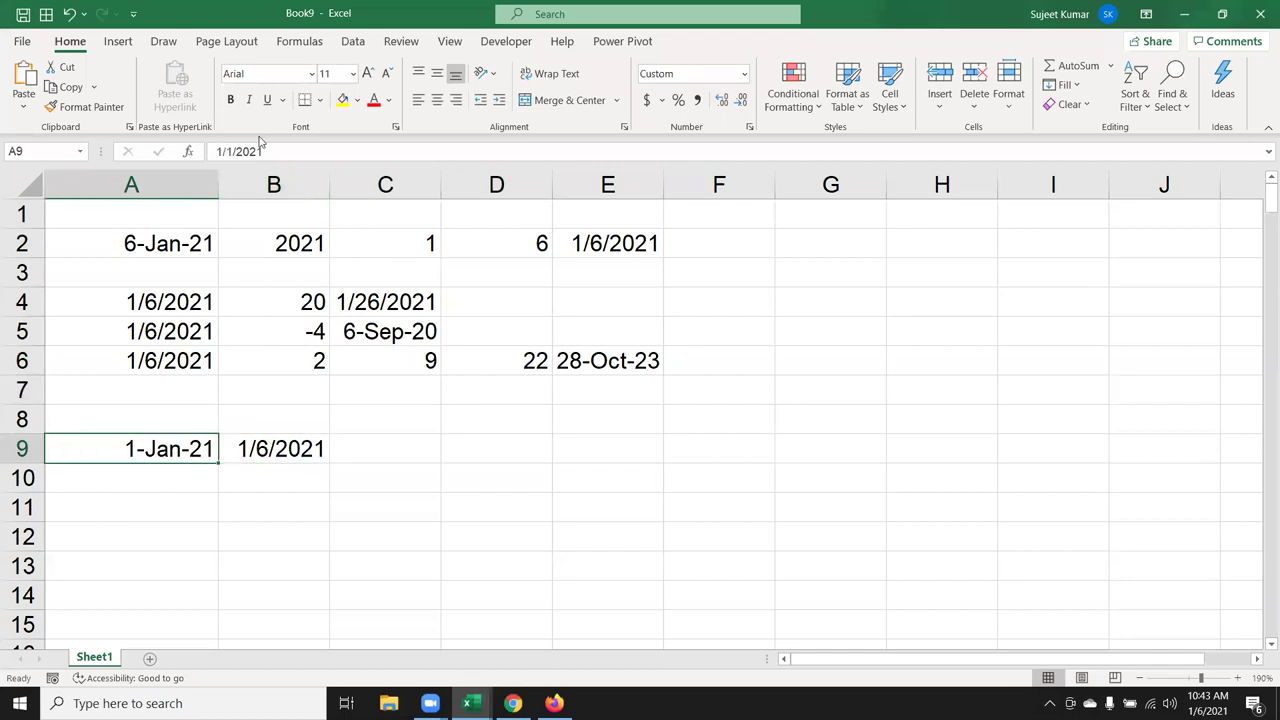
pyautogui.press('F2')
pyautogui.press('BackSpace')
pyautogui.write('0')
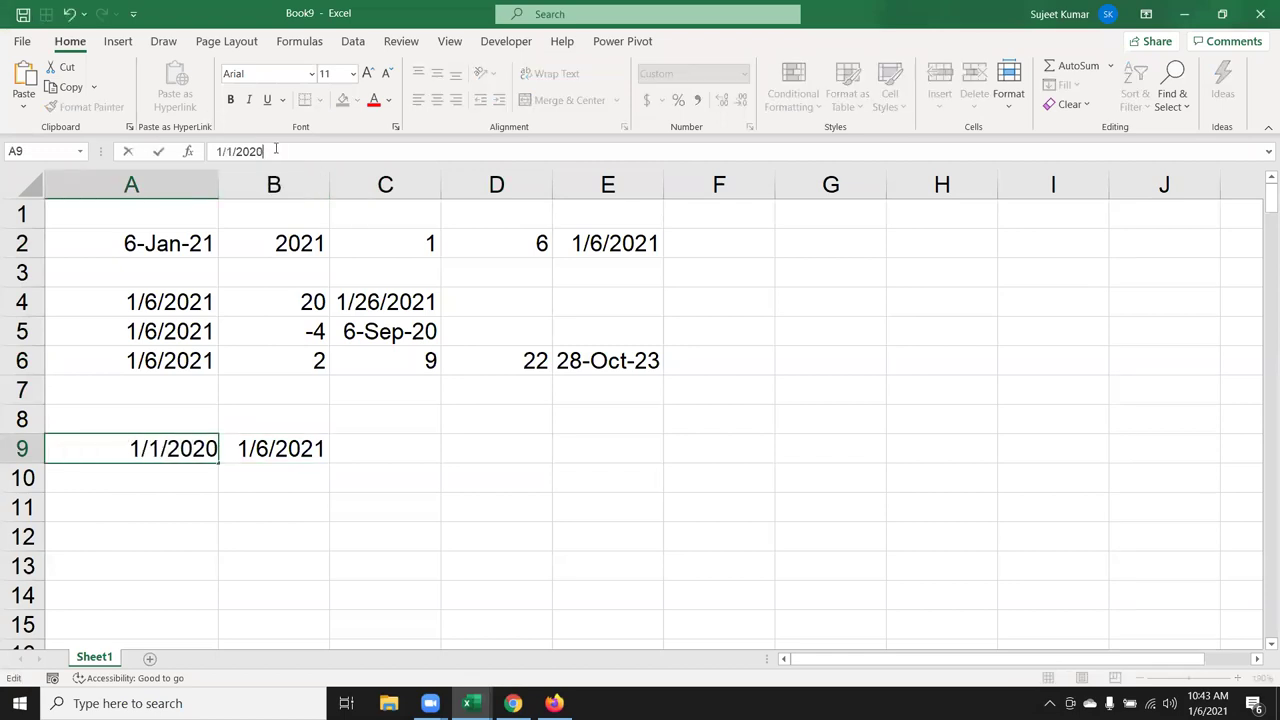
pyautogui.press('Return')
# Enter =B9-A9 in C9 to get the 371-day difference
pyautogui.press('Up')
pyautogui.press('Right')
pyautogui.press('Right')
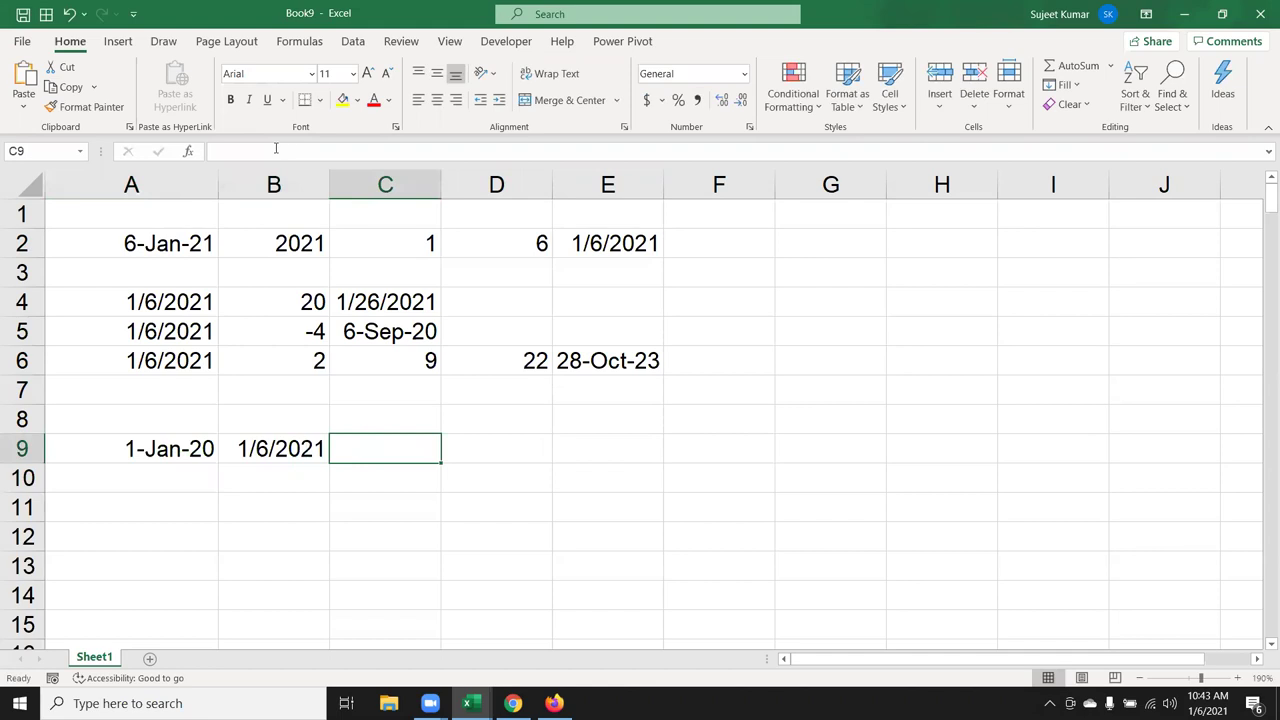
pyautogui.write('=')
pyautogui.press('Left')
pyautogui.write('-')
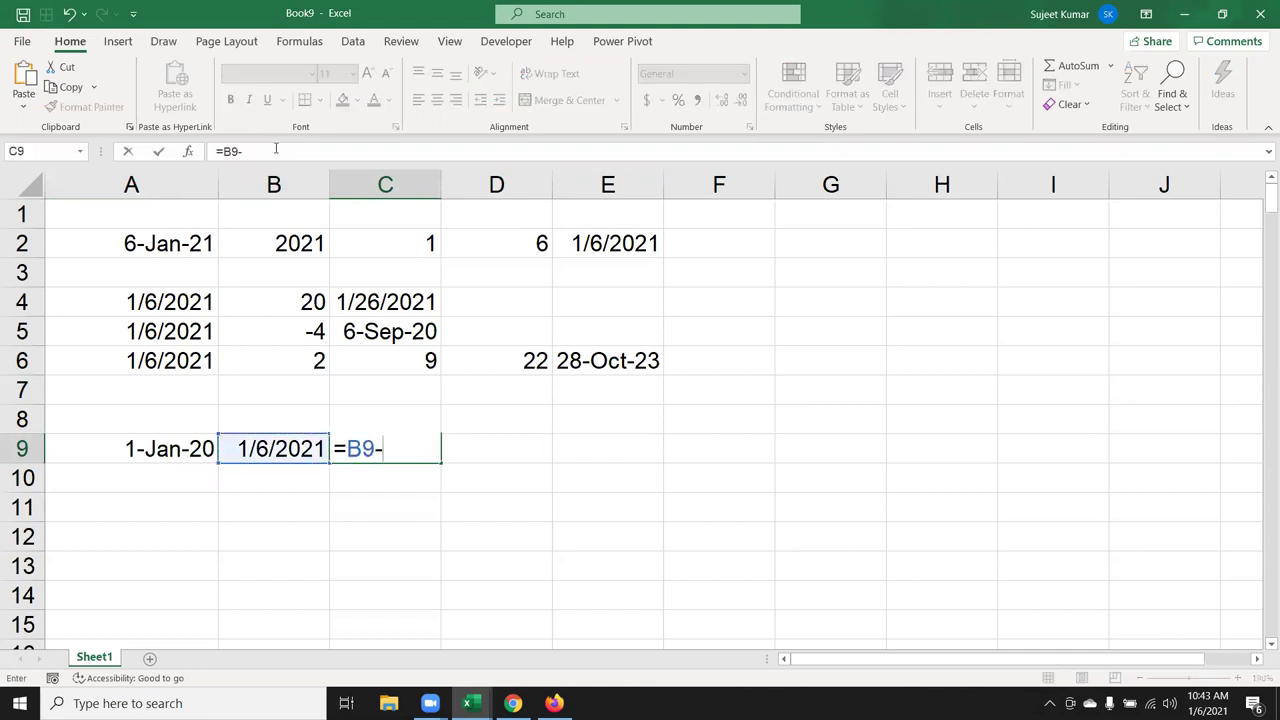
pyautogui.press('Left')
pyautogui.press('Left')
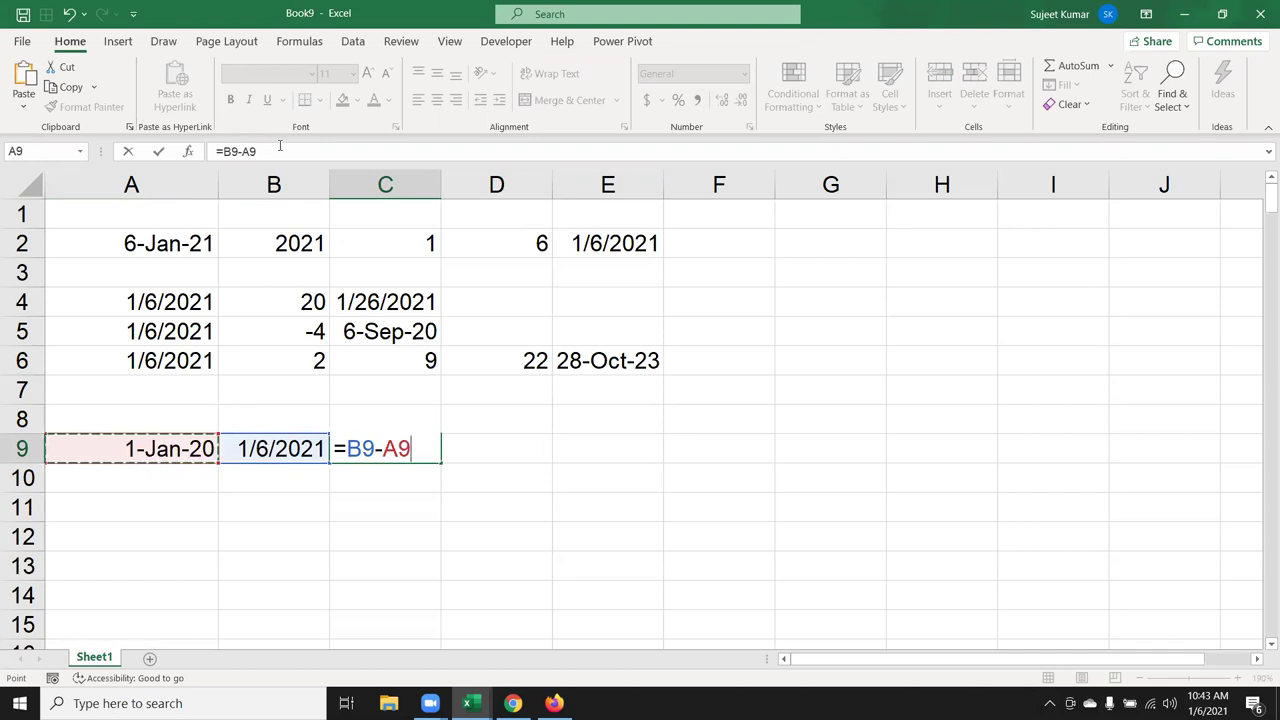
pyautogui.press('Return')
# Show A9 and B9 as serial numbers 43831 and 44202 using General format
pyautogui.press('Up')
pyautogui.press('Left')
pyautogui.press('Left')
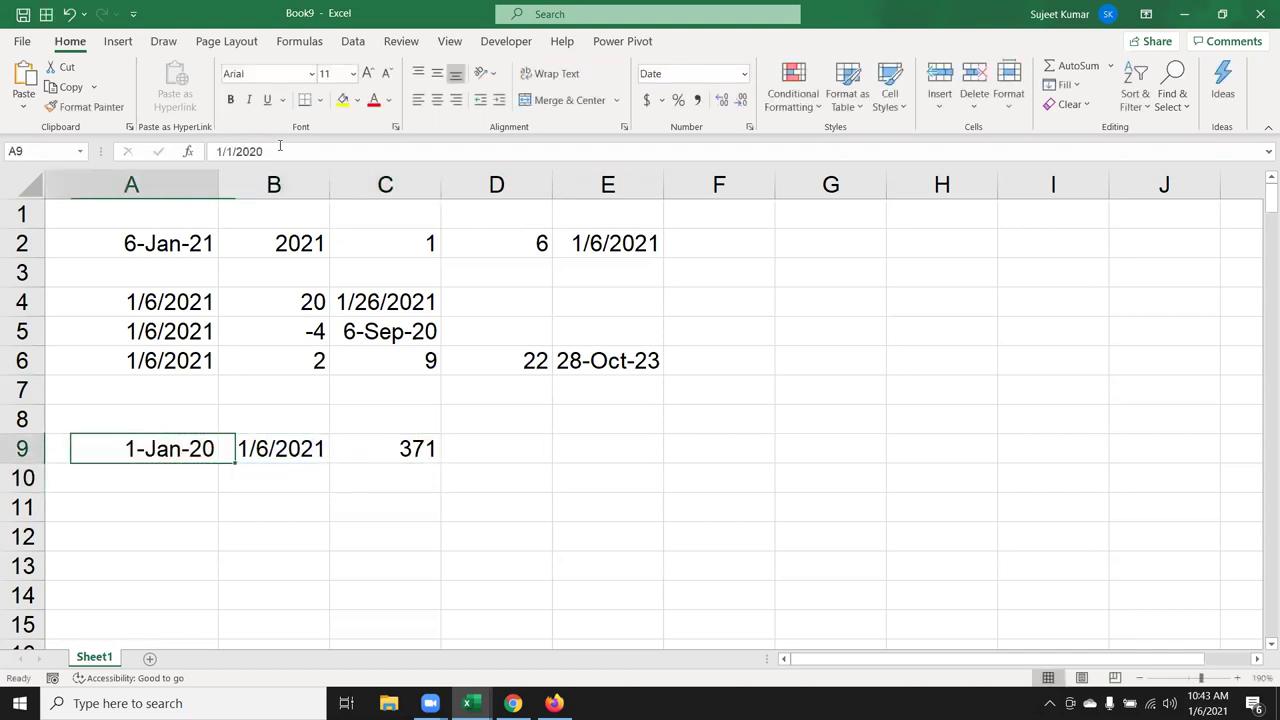
pyautogui.click(744, 74)
pyautogui.click(741, 98)
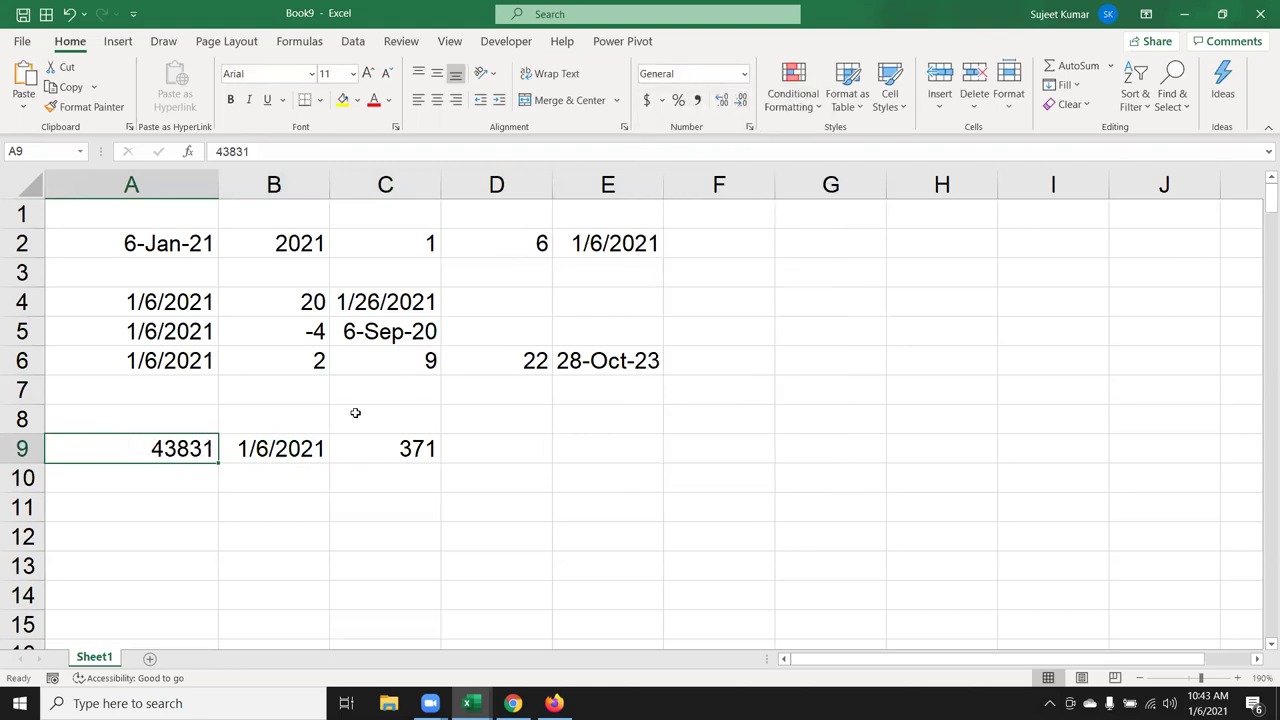
pyautogui.click(274, 455)
pyautogui.click(744, 74)
pyautogui.click(713, 118)
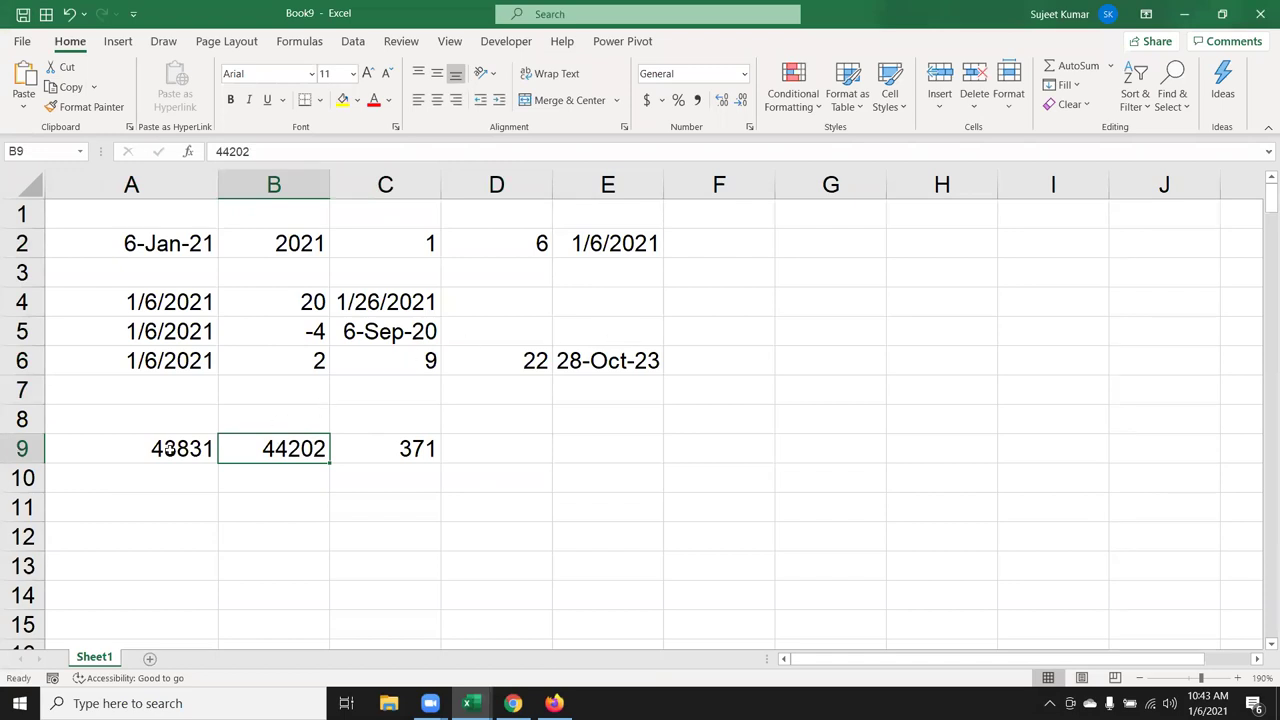
# Restore the date format on A9:B9 and give C9 a plain number format
pyautogui.moveTo(170, 451); pyautogui.dragTo(237, 448)
pyautogui.hotkey('ctrl', 'shift', '3')
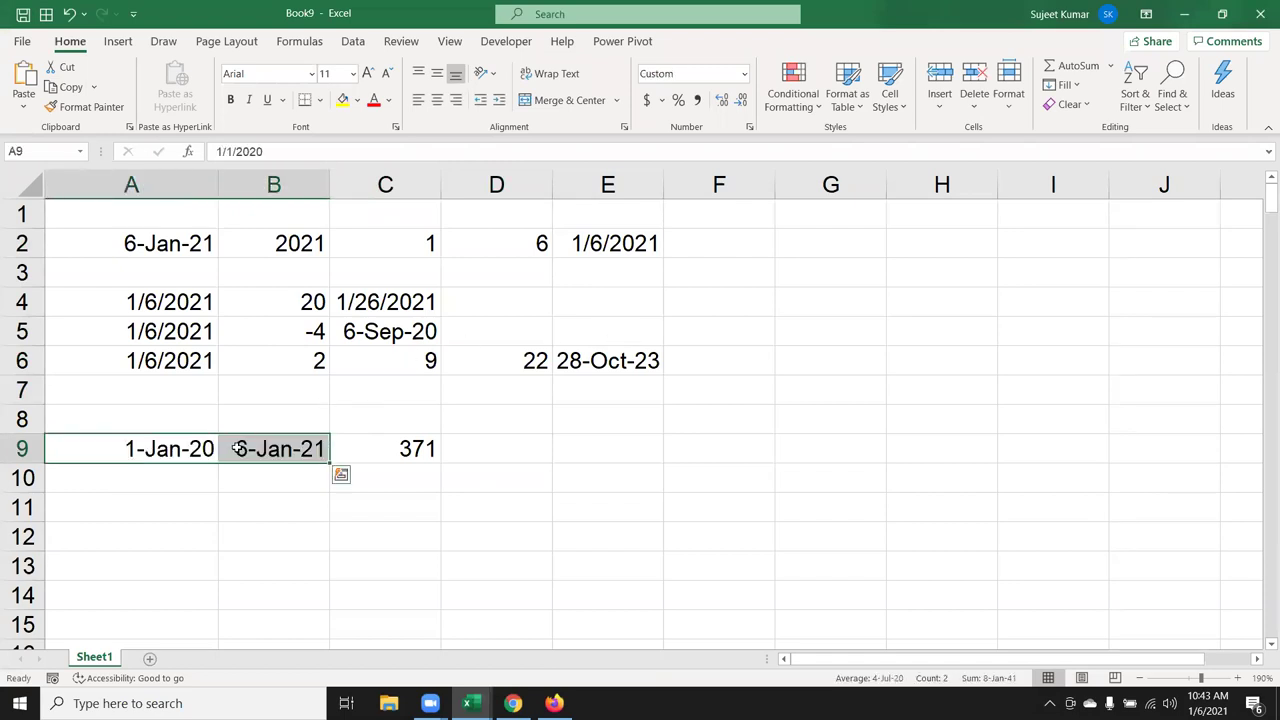
pyautogui.click(372, 457)
pyautogui.hotkey('ctrl', 'shift', '`')
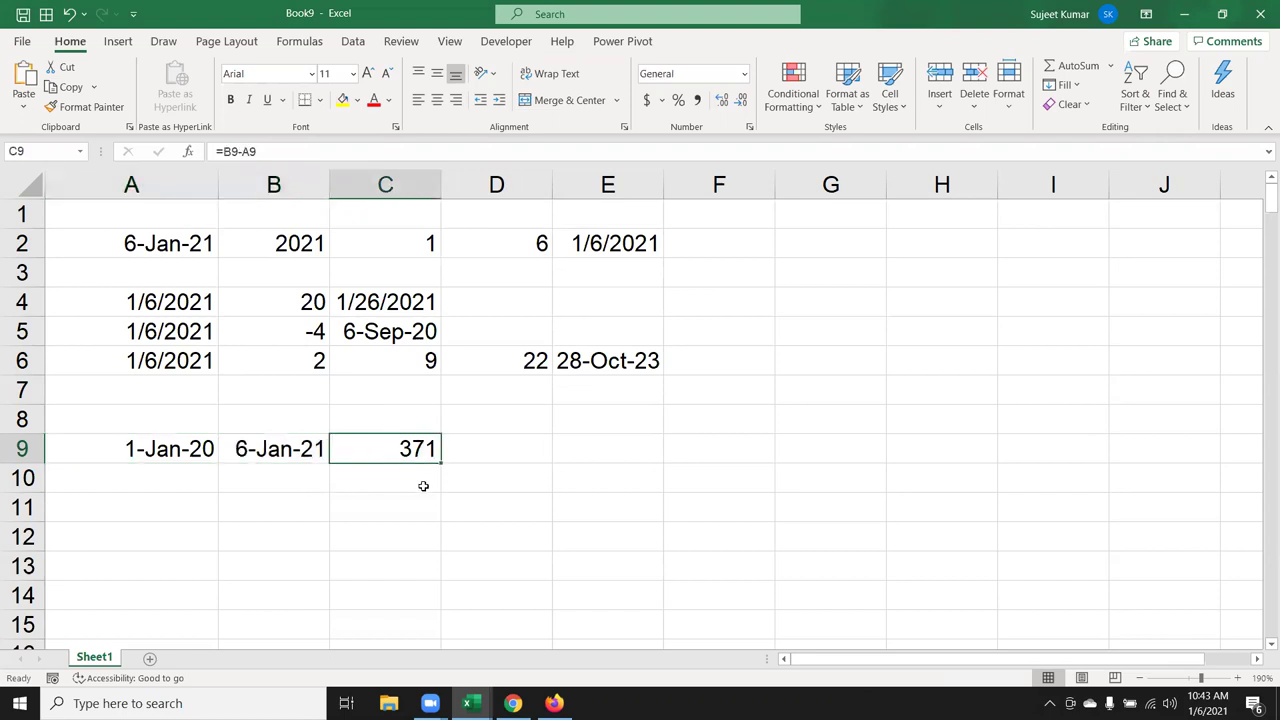
pyautogui.click(278, 449)
pyautogui.click(177, 445)
pyautogui.click(277, 448)
pyautogui.click(420, 449)
# Fill the 1-Jan-20 and 6-Jan-21 dates from A9:B9 down into row 10
pyautogui.moveTo(177, 452); pyautogui.dragTo(230, 464)
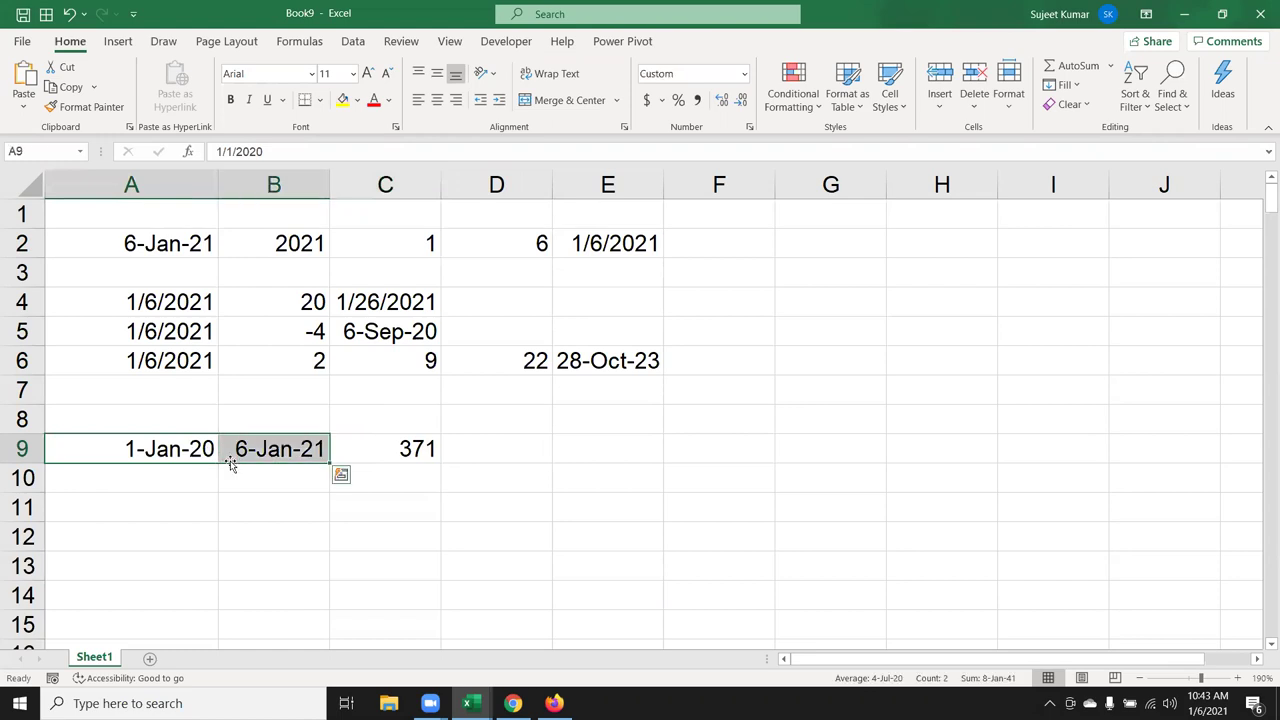
pyautogui.hotkey('shift', 'Down')
pyautogui.hotkey('ctrl', 'd')
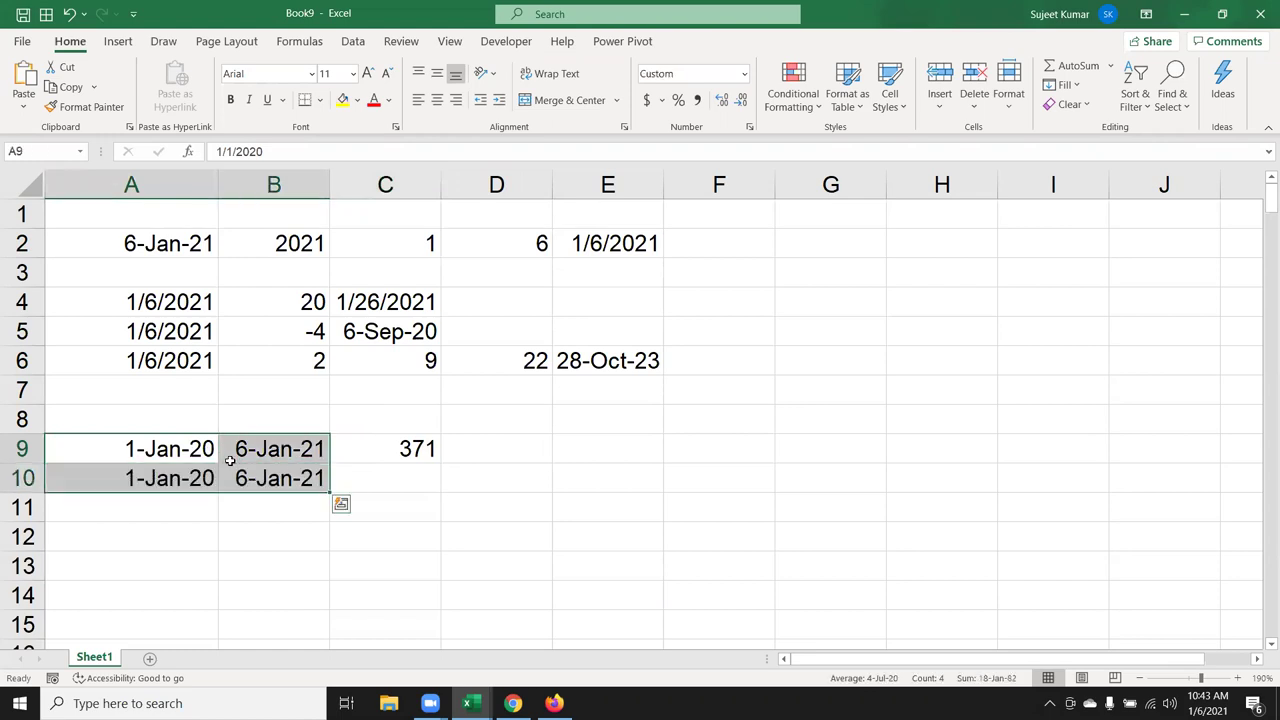
pyautogui.press('Down')
pyautogui.press('Right')
pyautogui.press('Right')
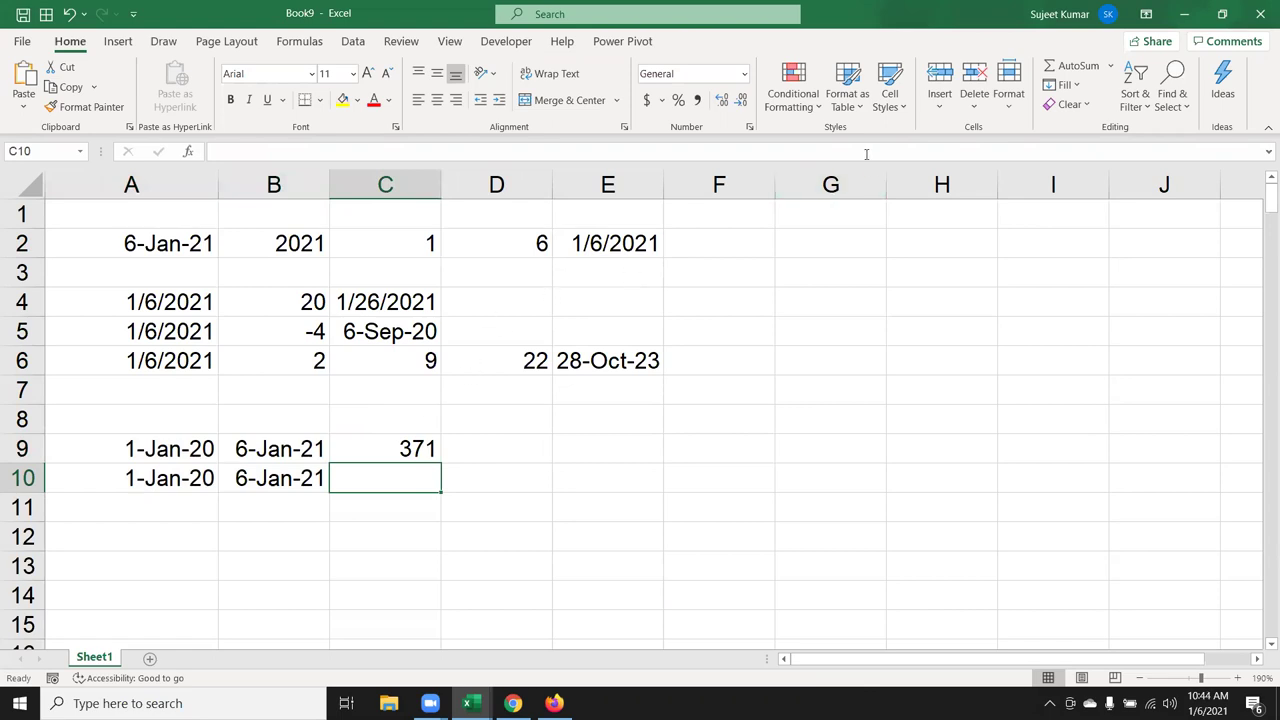
pyautogui.click(856, 210)
pyautogui.write('Hollyday')
pyautogui.press('Return')
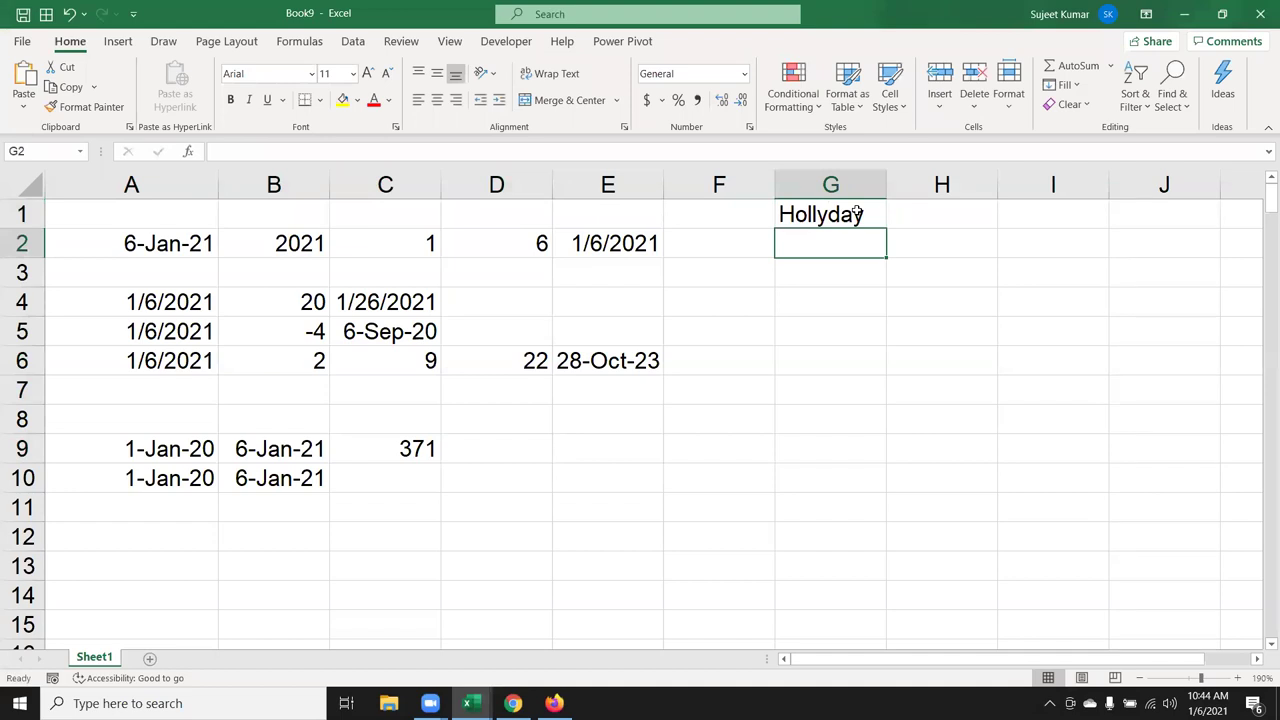
pyautogui.write('1/26')
pyautogui.press('Return')
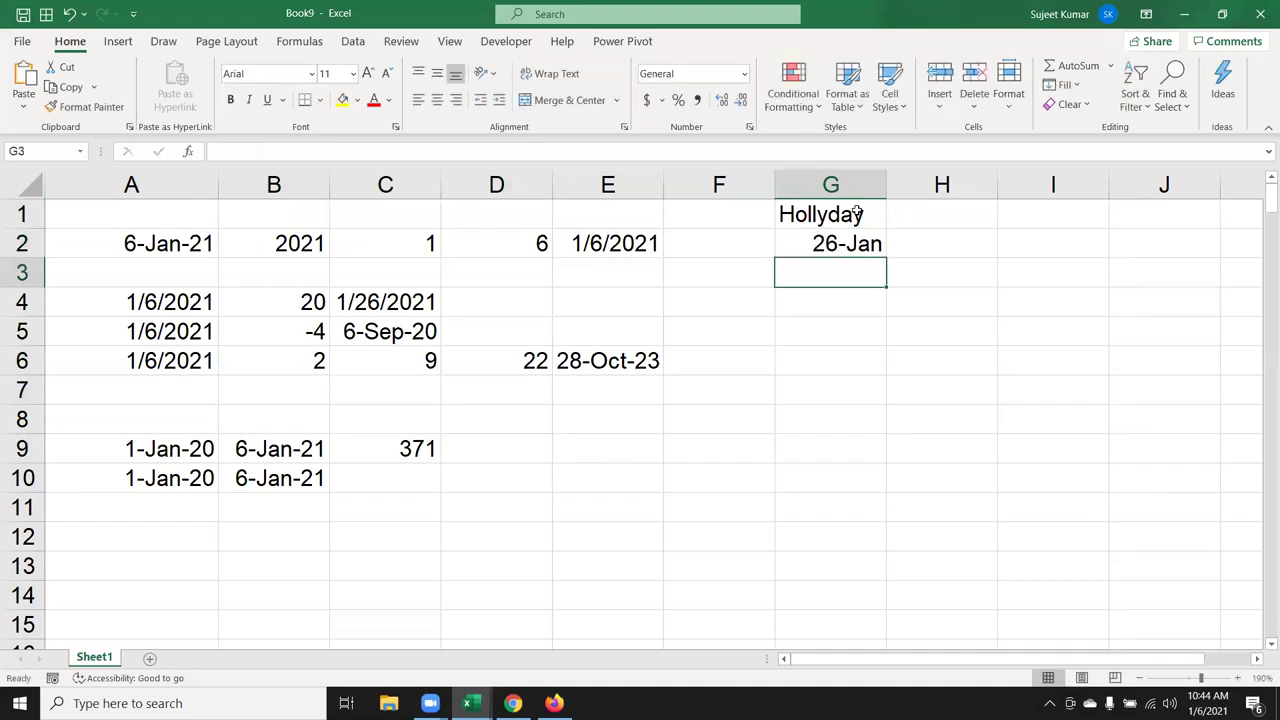
pyautogui.write('8/15')
pyautogui.press('Return')
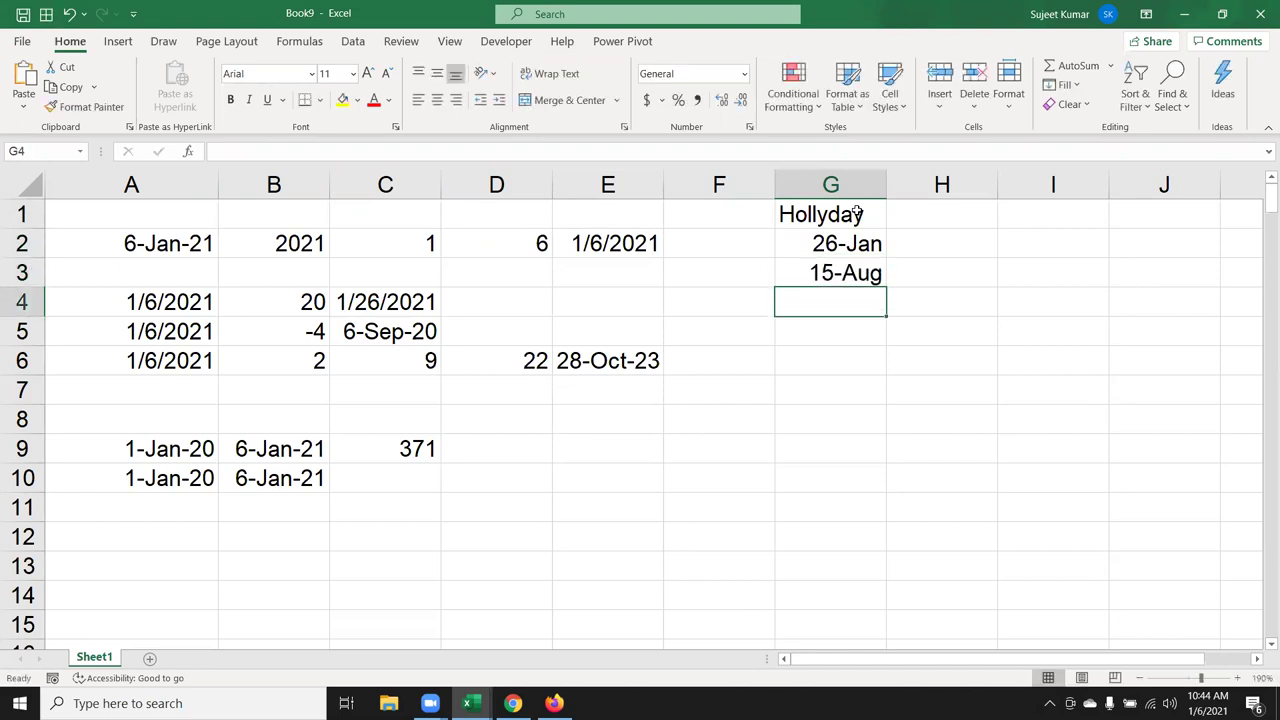
pyautogui.write('10/2')
pyautogui.press('Return')
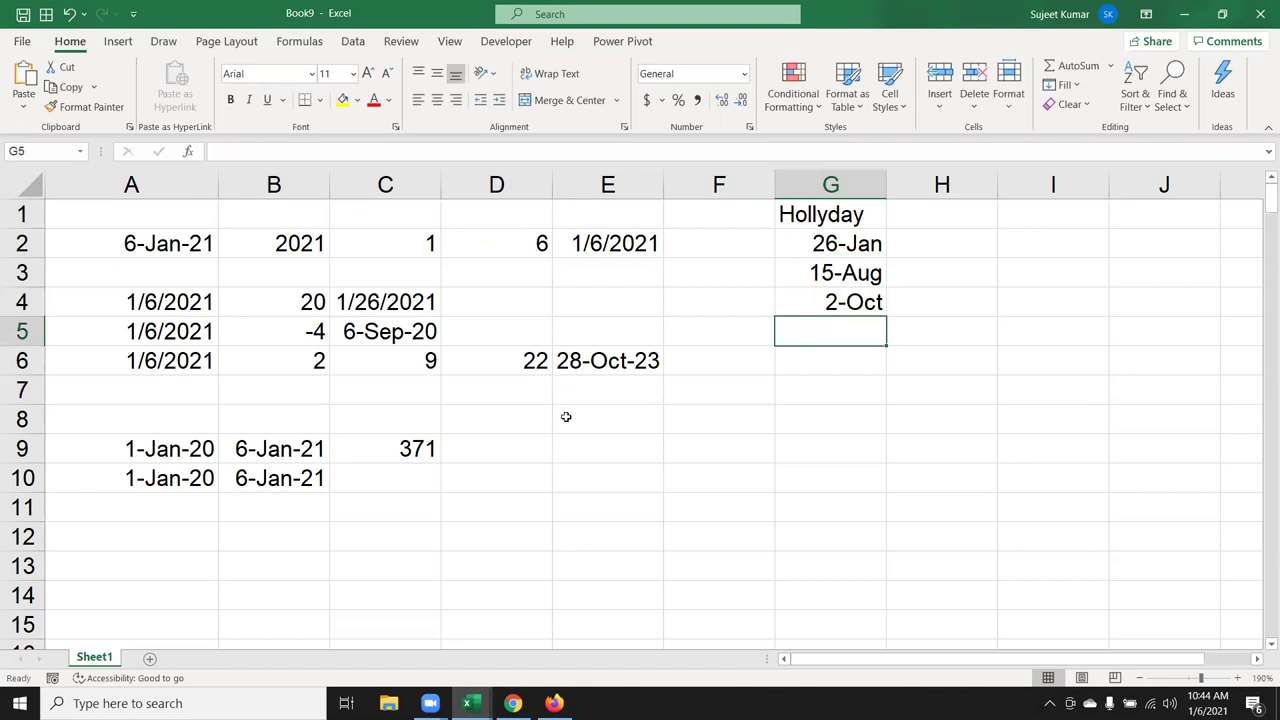
pyautogui.moveTo(816, 245); pyautogui.dragTo(815, 309)
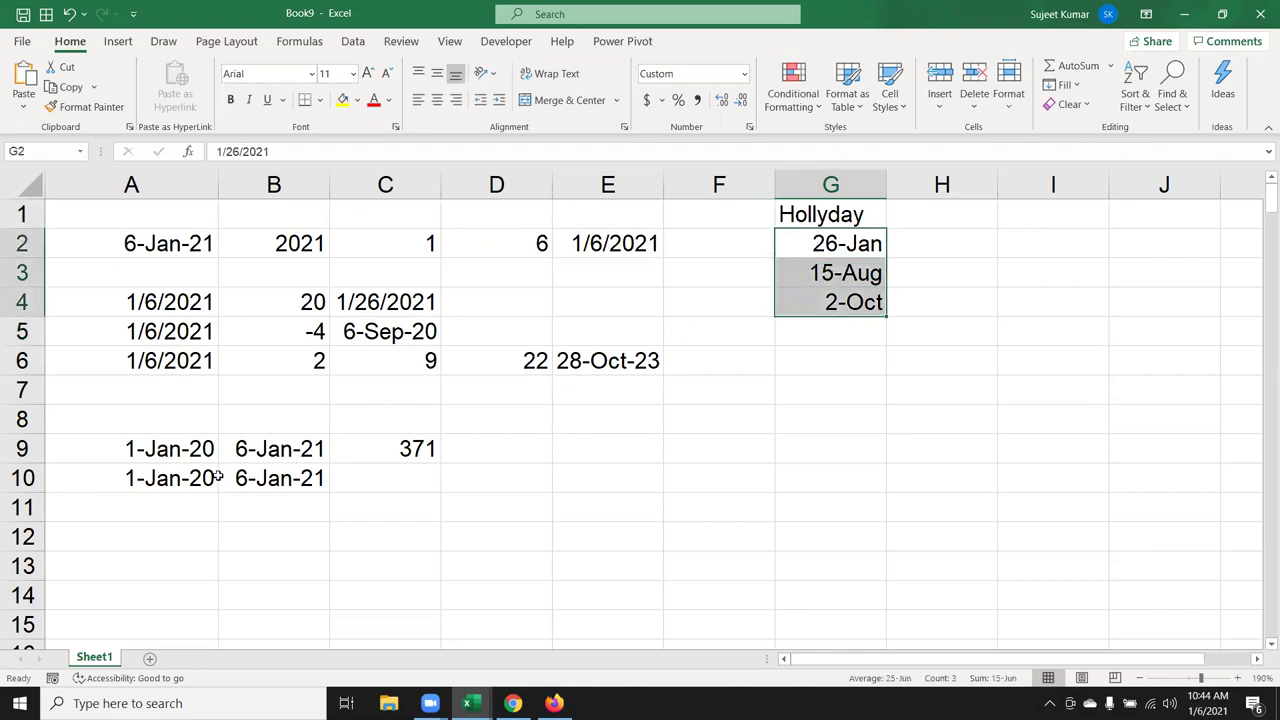
pyautogui.moveTo(230, 476); pyautogui.dragTo(300, 478)
pyautogui.moveTo(866, 533); pyautogui.dragTo(864, 166)
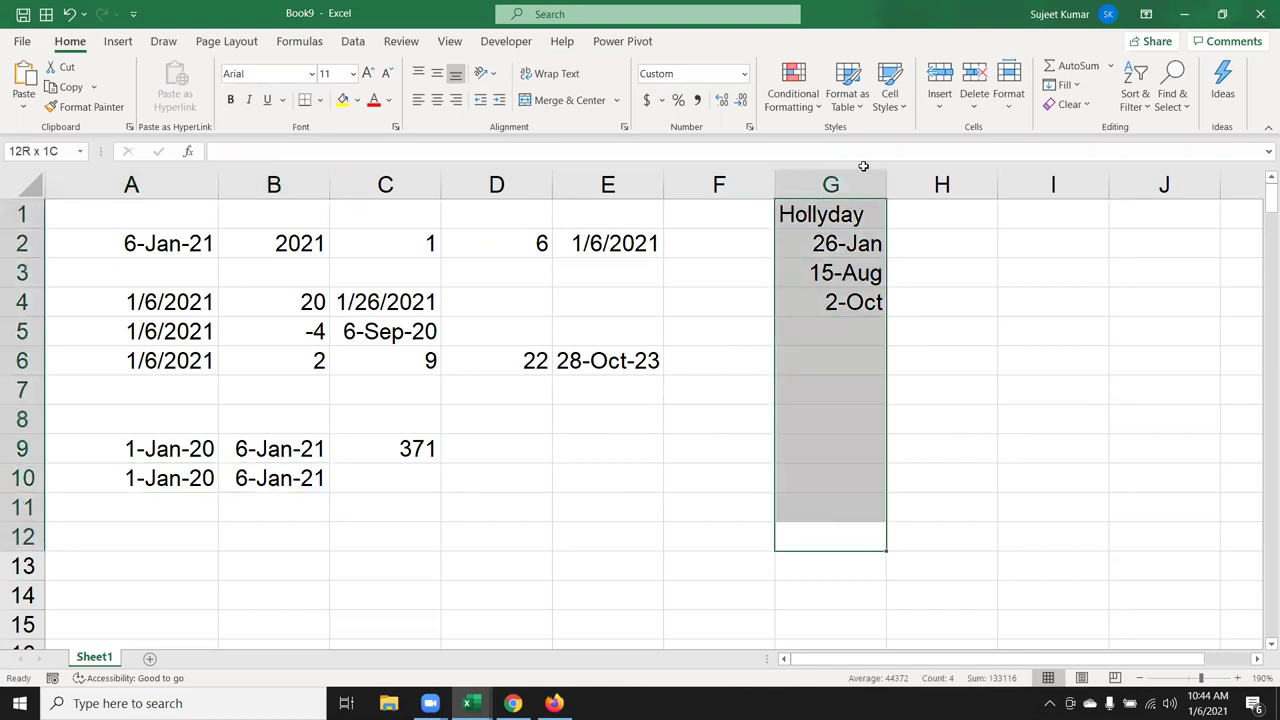
pyautogui.click(424, 466)
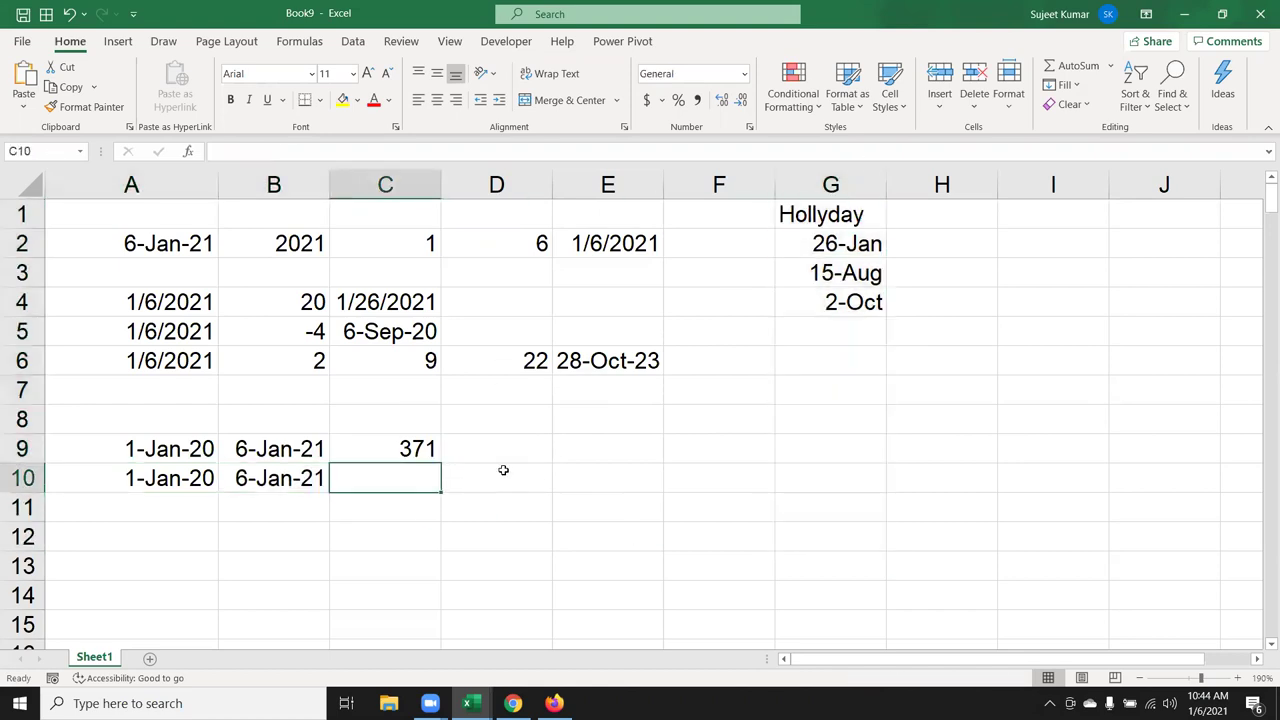
# Enter =NETWORKDAYS(A10,B10,G2:G8) in C10 and check its 266 working days
pyautogui.write('=ed')
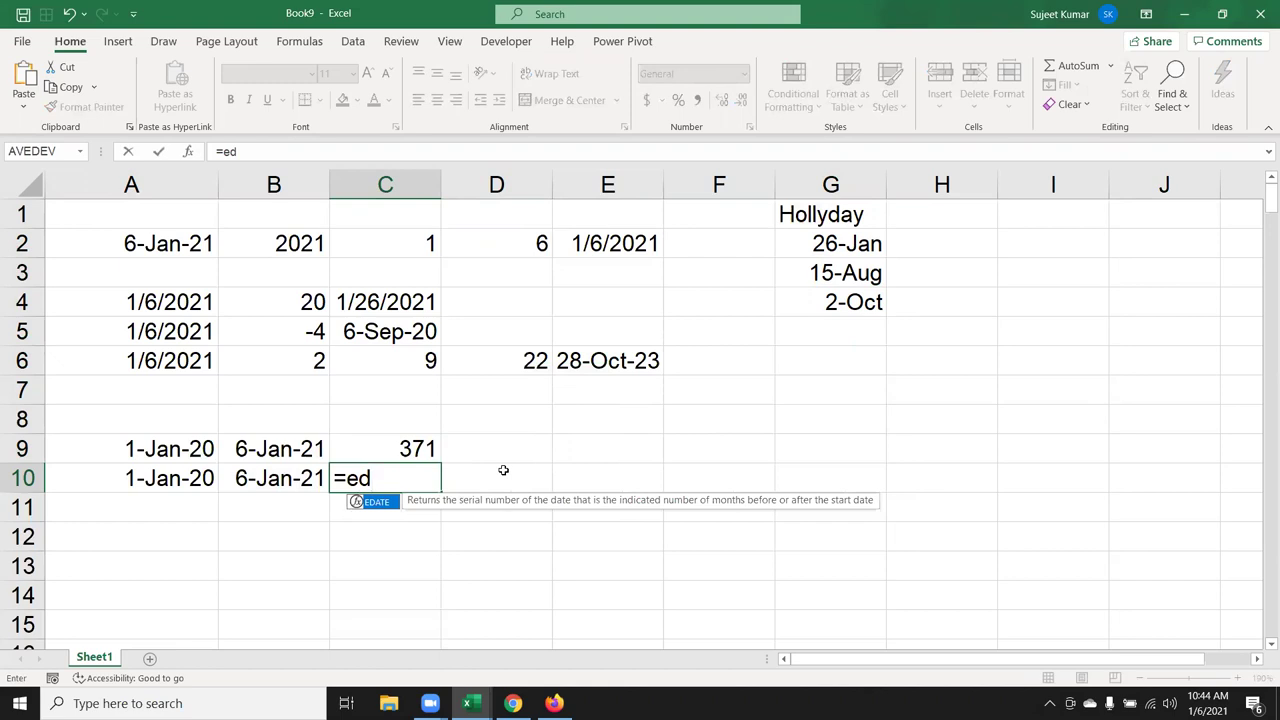
pyautogui.press('BackSpace')
pyautogui.press('BackSpace')
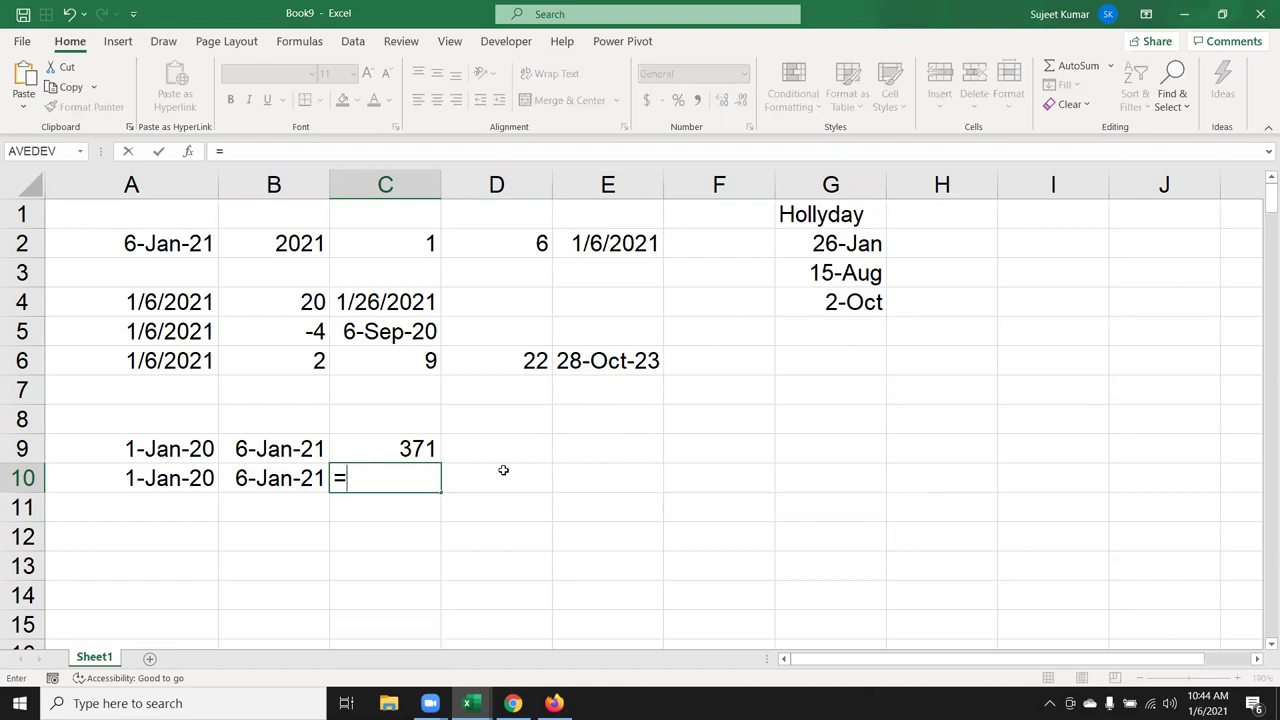
pyautogui.press('BackSpace')
pyautogui.write('=')
pyautogui.write('net')
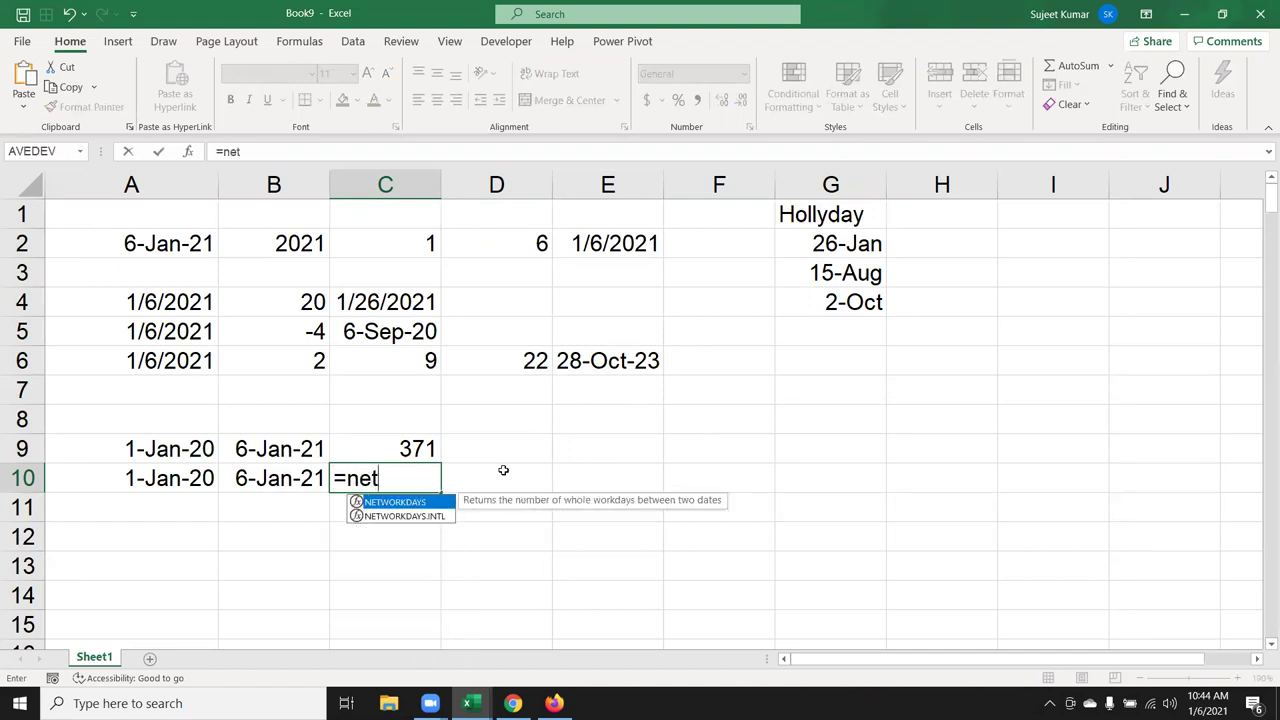
pyautogui.press('Tab')
pyautogui.press('Left')
pyautogui.press('Left')
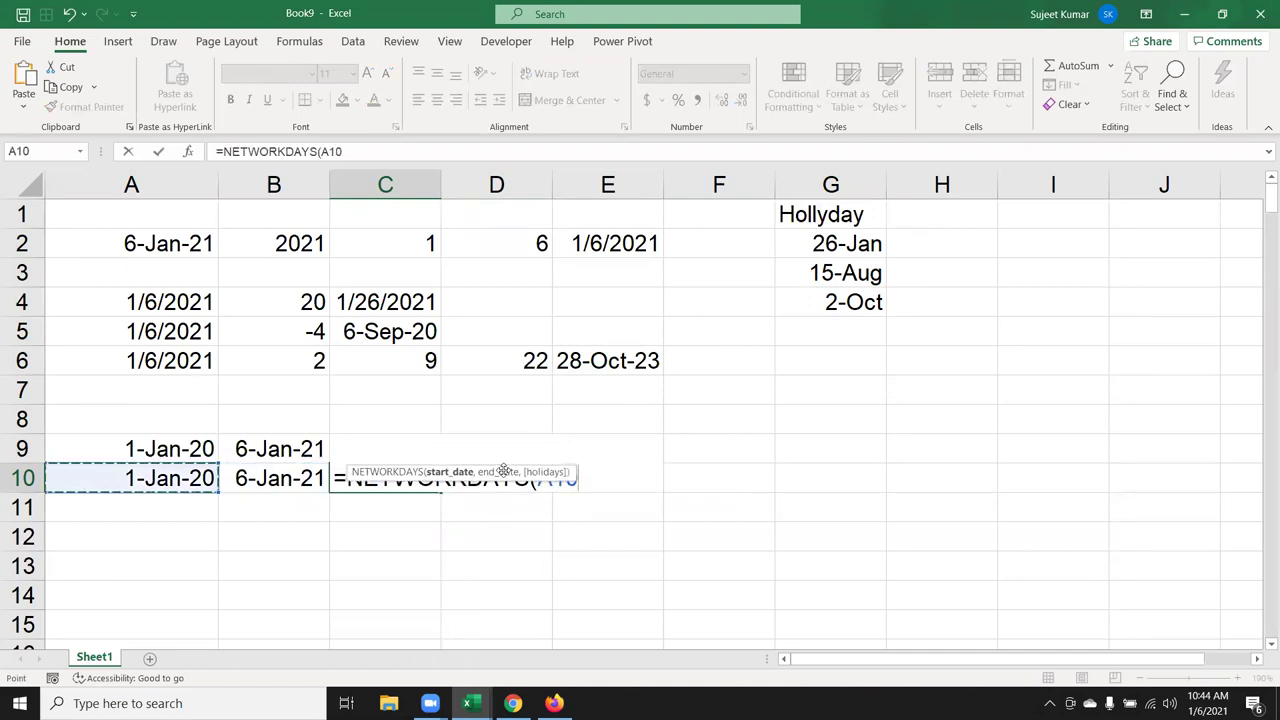
pyautogui.write(',')
pyautogui.press('Left')
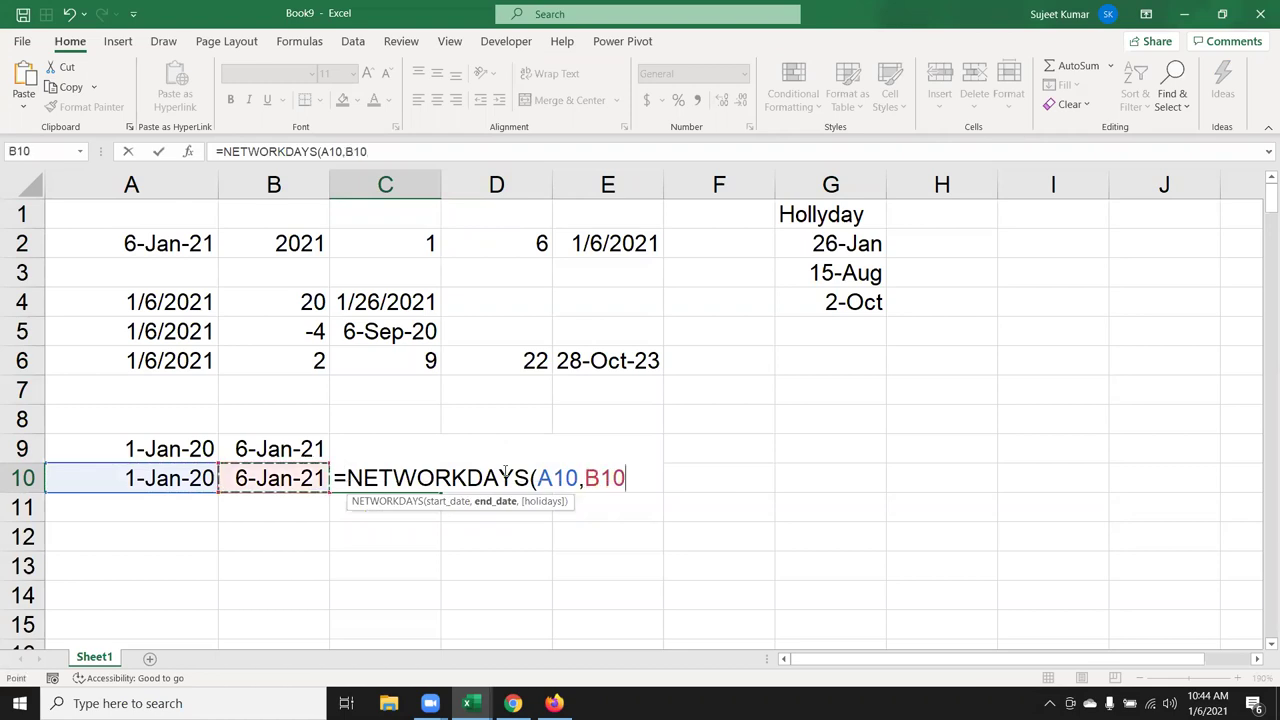
pyautogui.write(',')
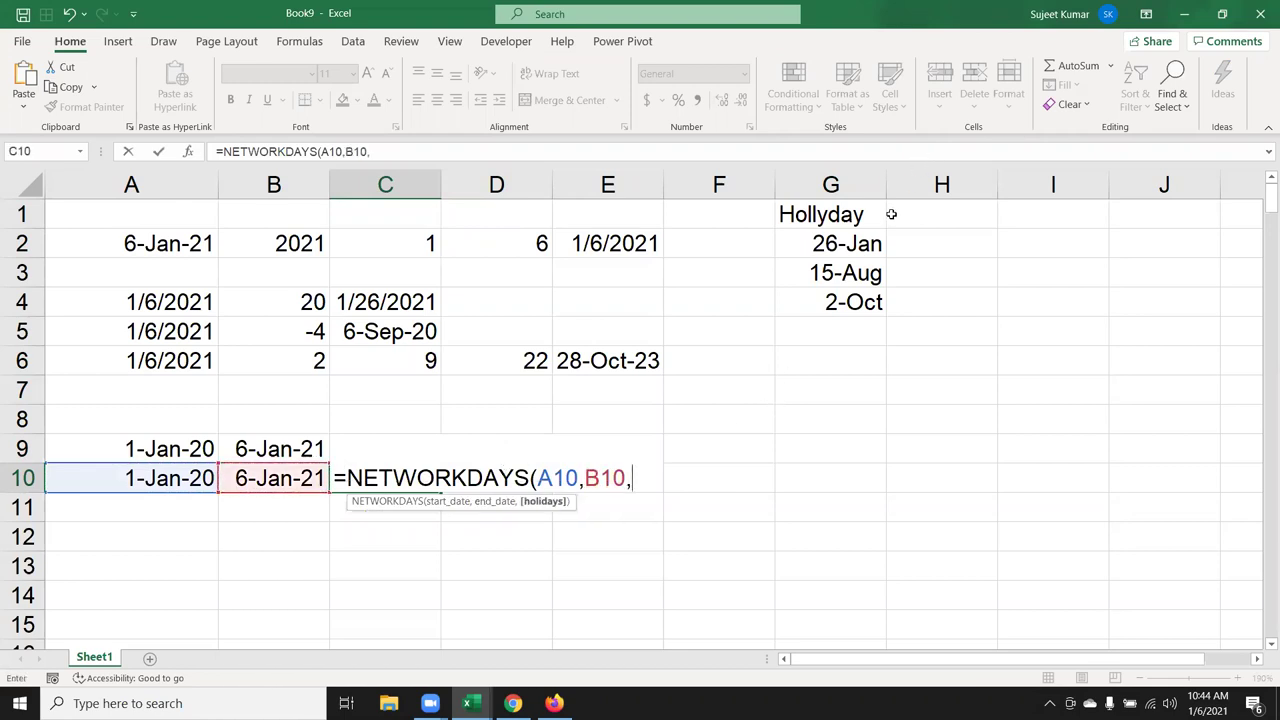
pyautogui.moveTo(868, 240); pyautogui.dragTo(871, 425)
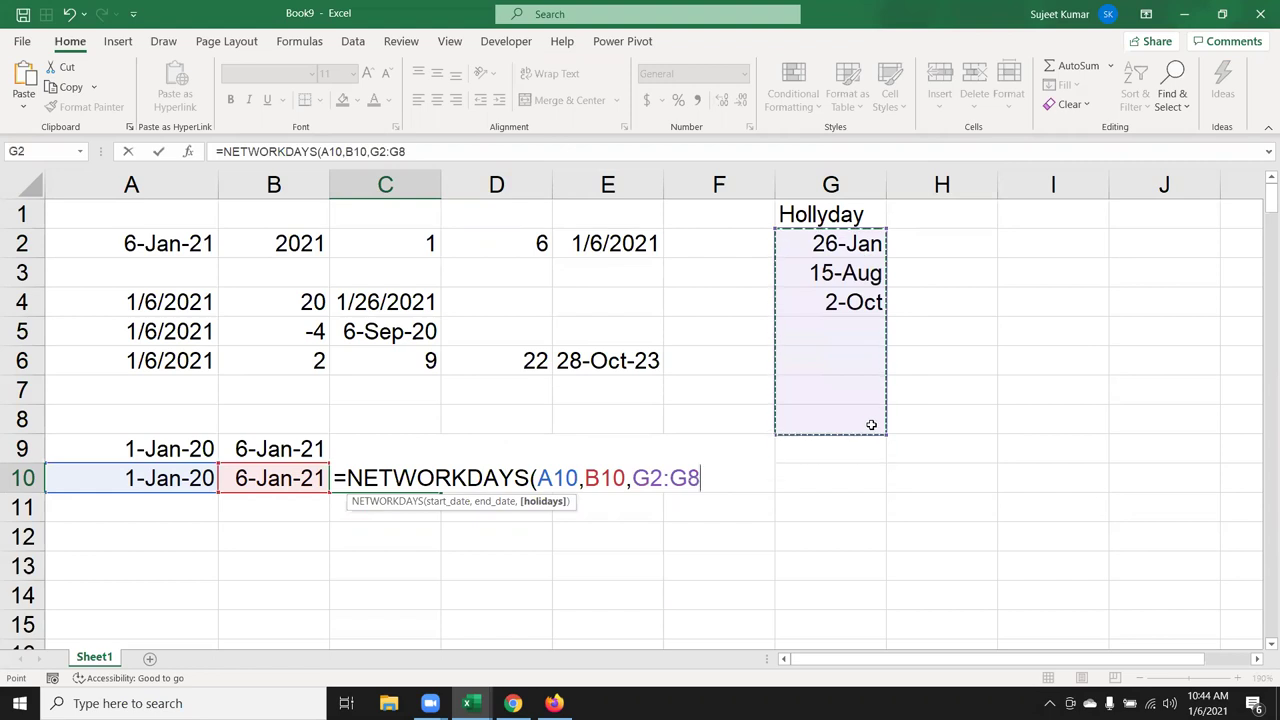
pyautogui.press('Return')
pyautogui.press('Up')
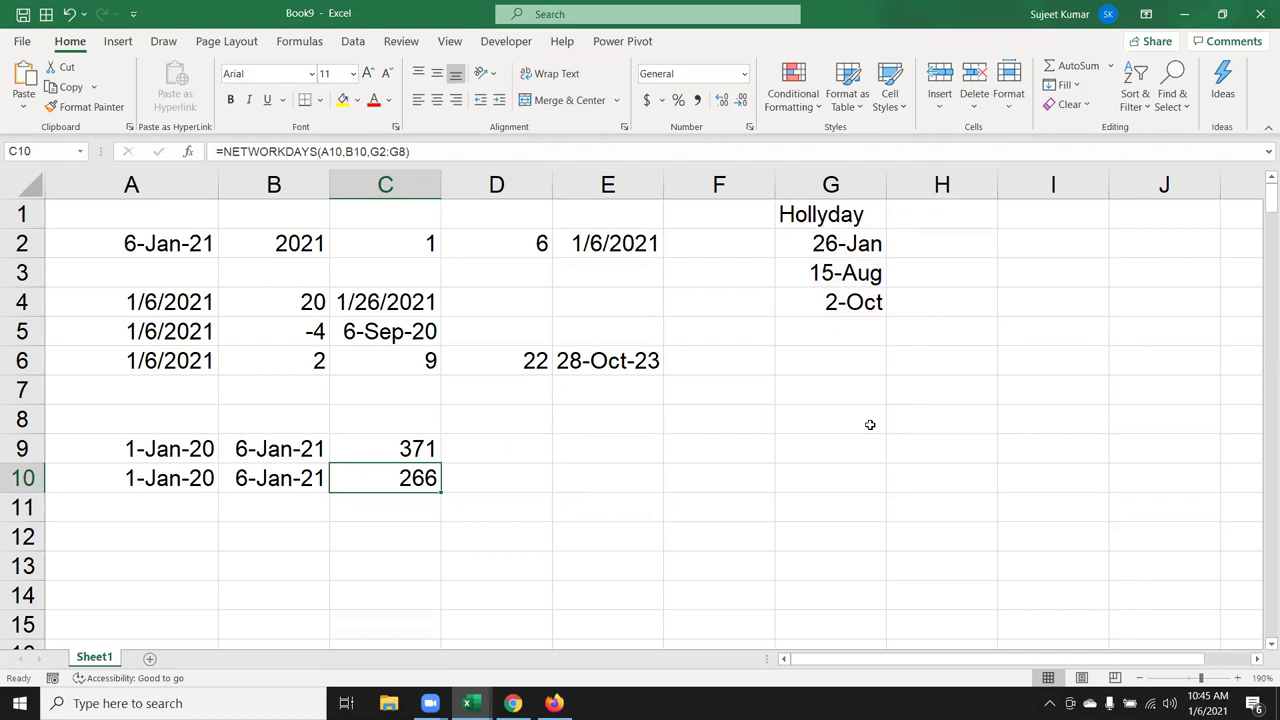
pyautogui.press('Left')
pyautogui.press('Left')
pyautogui.press('Right')
pyautogui.press('Right')
# Fill the row 10 dates down into A11:B11
pyautogui.press('Down')
pyautogui.press('Left')
pyautogui.press('Left')
pyautogui.hotkey('shift', 'Right')
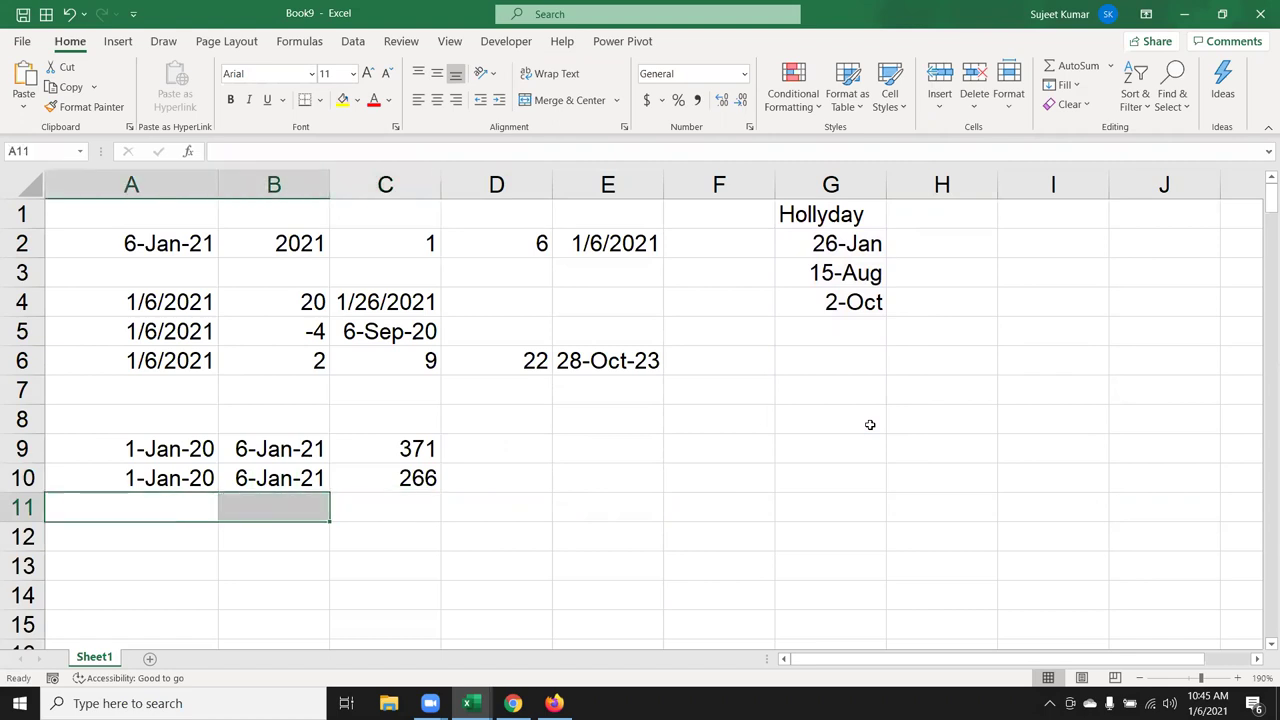
pyautogui.hotkey('ctrl', 'd')
pyautogui.press('Right')
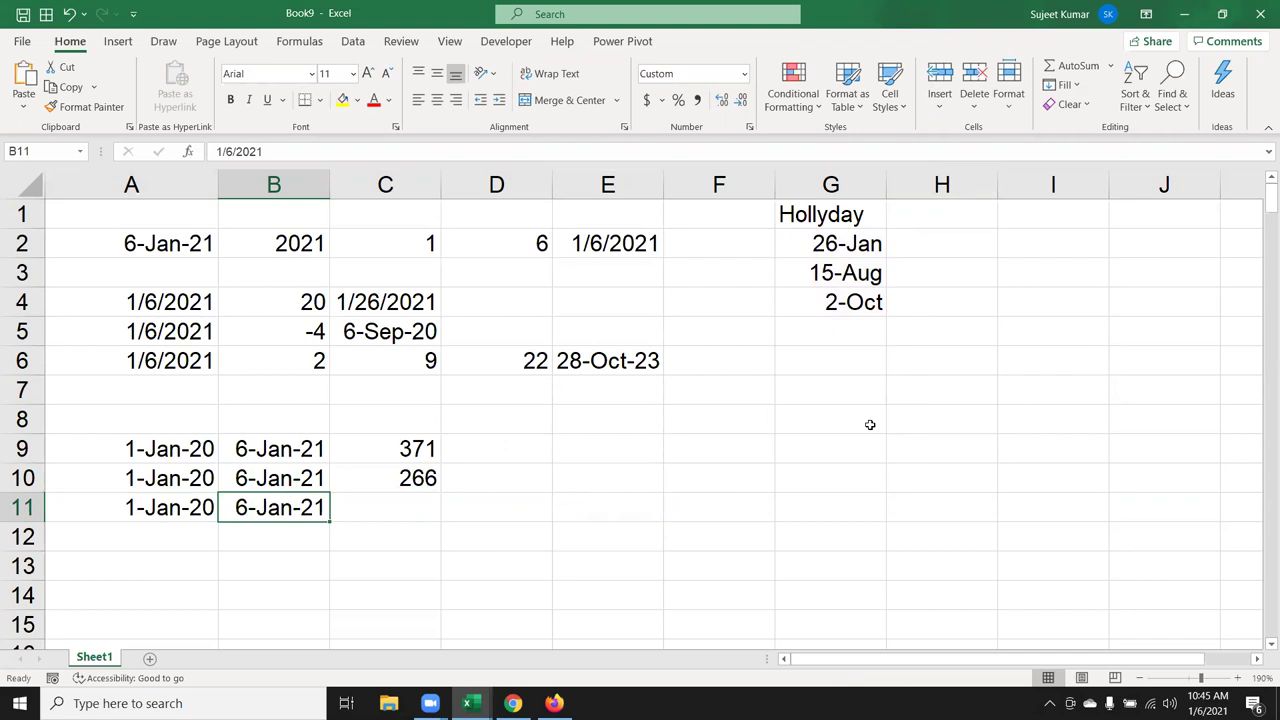
pyautogui.press('Right')
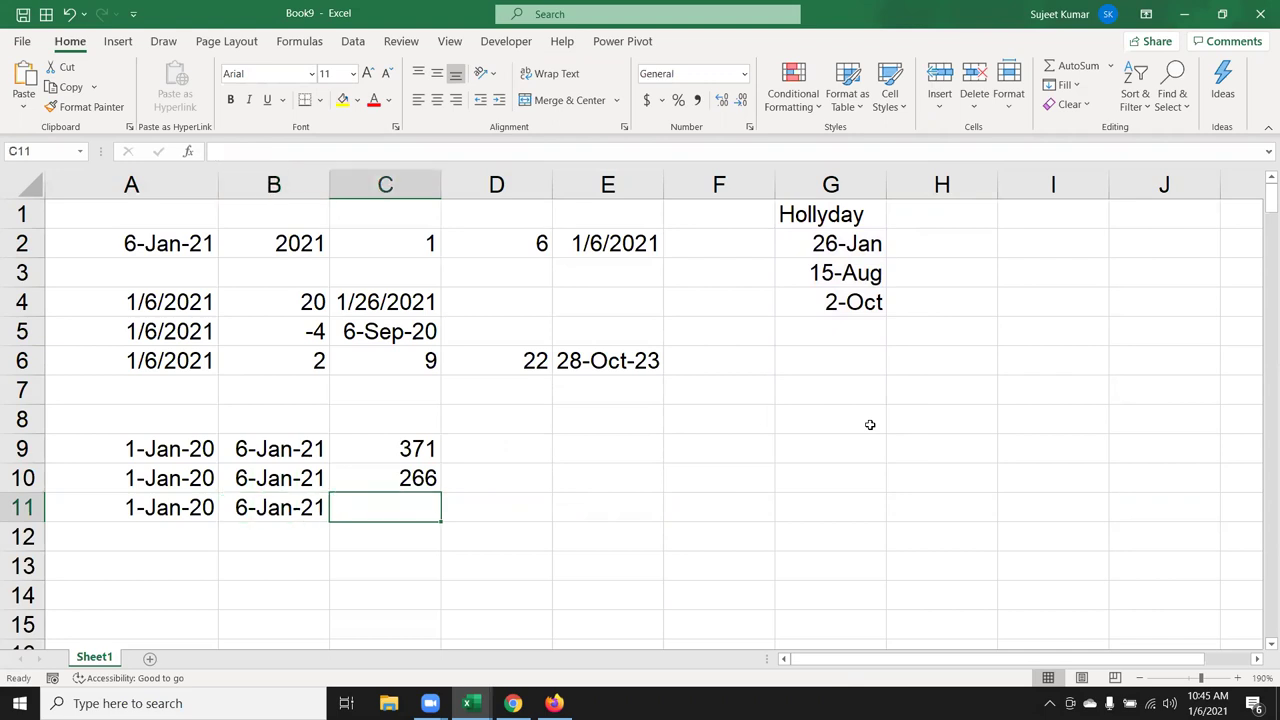
# Enter =NETWORKDAYS.INTL(A11,B11,11,G2:G11) in C11, giving 319 workdays with Sunday-only weekends
pyautogui.write('=net')
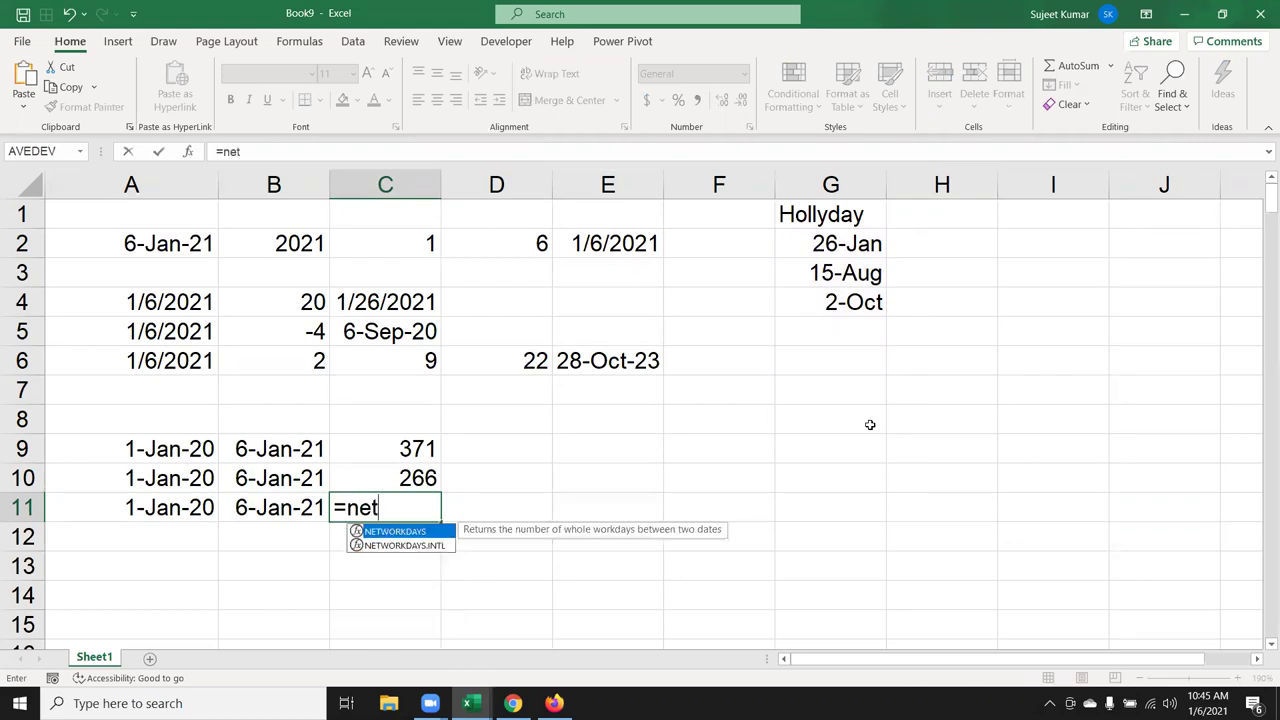
pyautogui.press('Down')
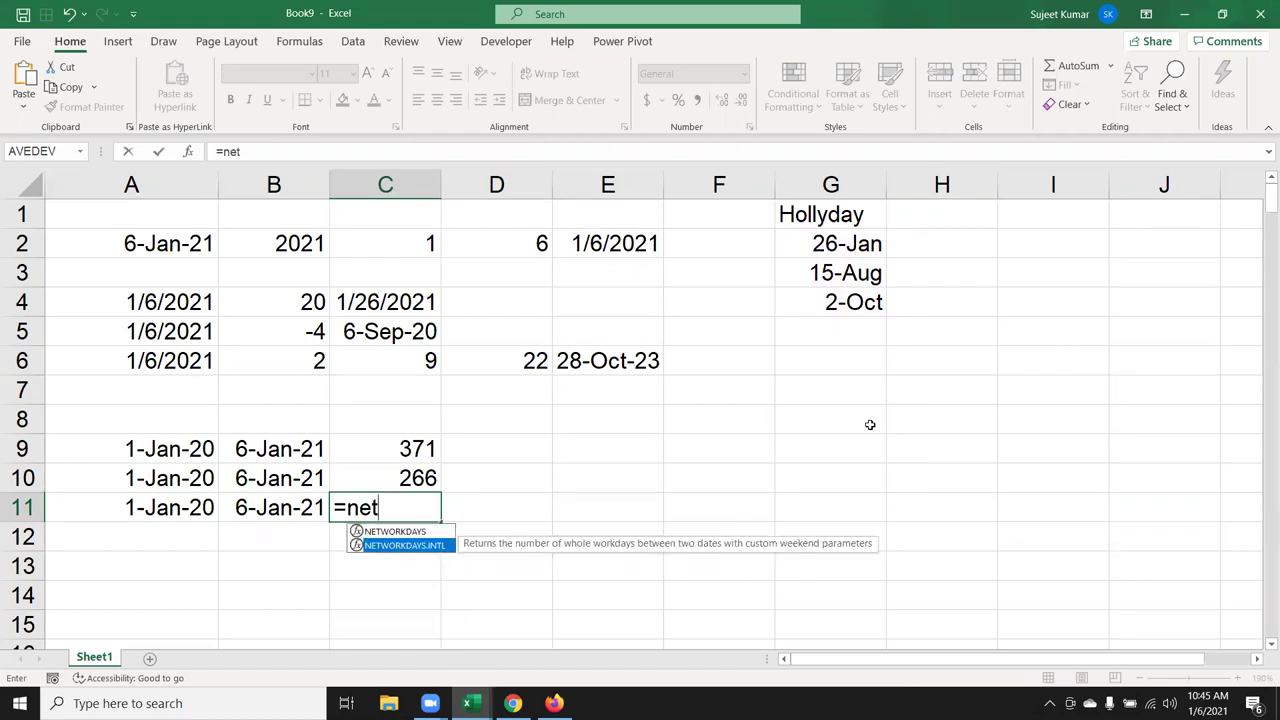
pyautogui.press('Tab')
pyautogui.press('Left')
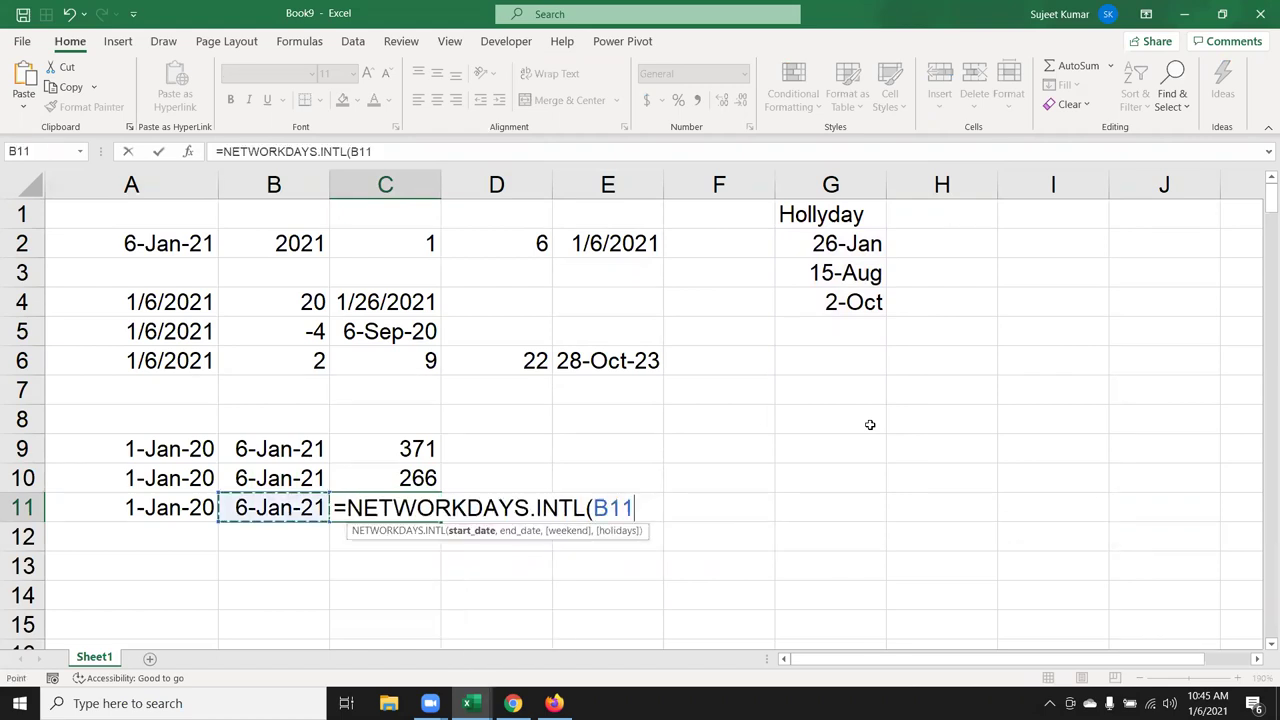
pyautogui.press('Left')
pyautogui.write(',')
pyautogui.press('Left')
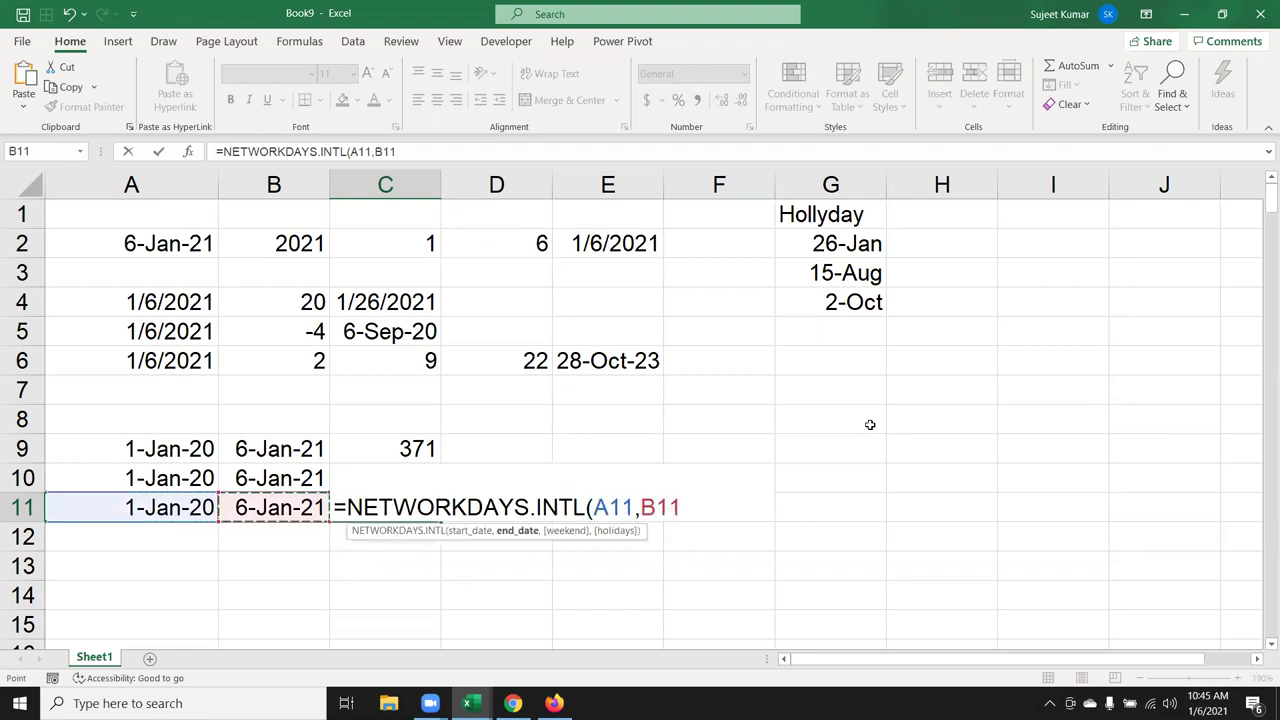
pyautogui.write(',')
pyautogui.press('Down')
pyautogui.press('Down')
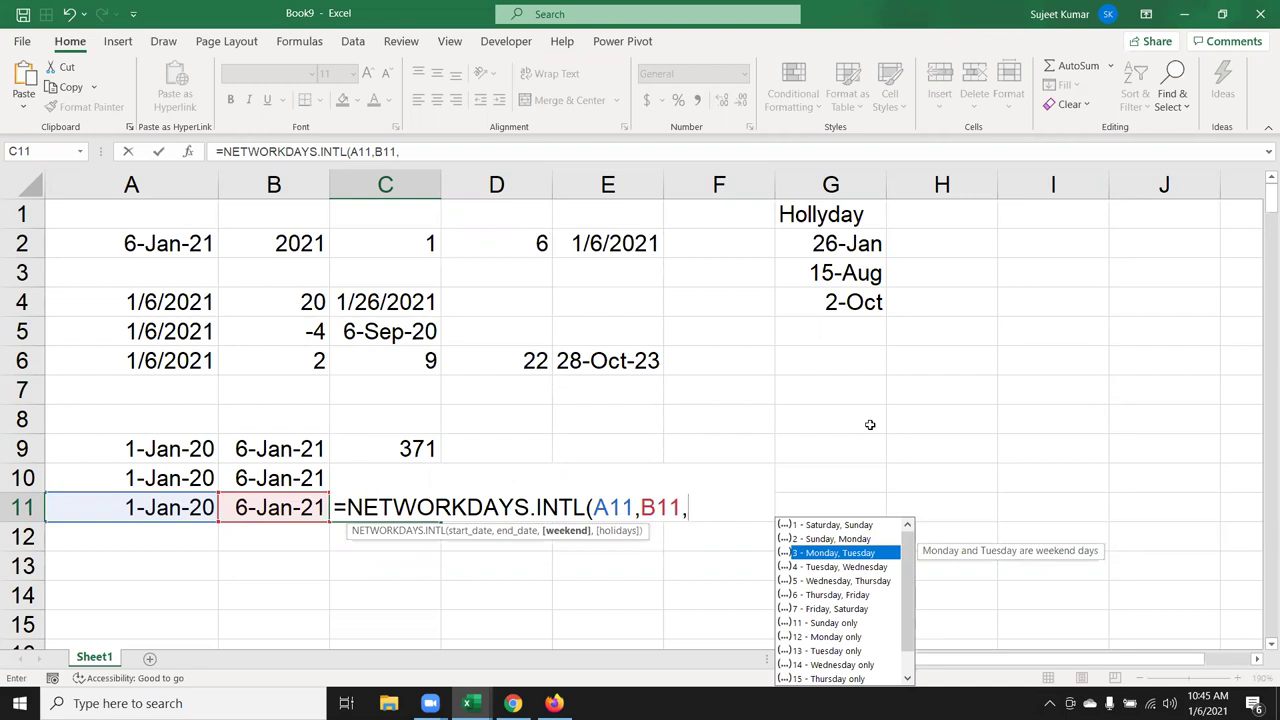
pyautogui.press('Down')
pyautogui.press('Down')
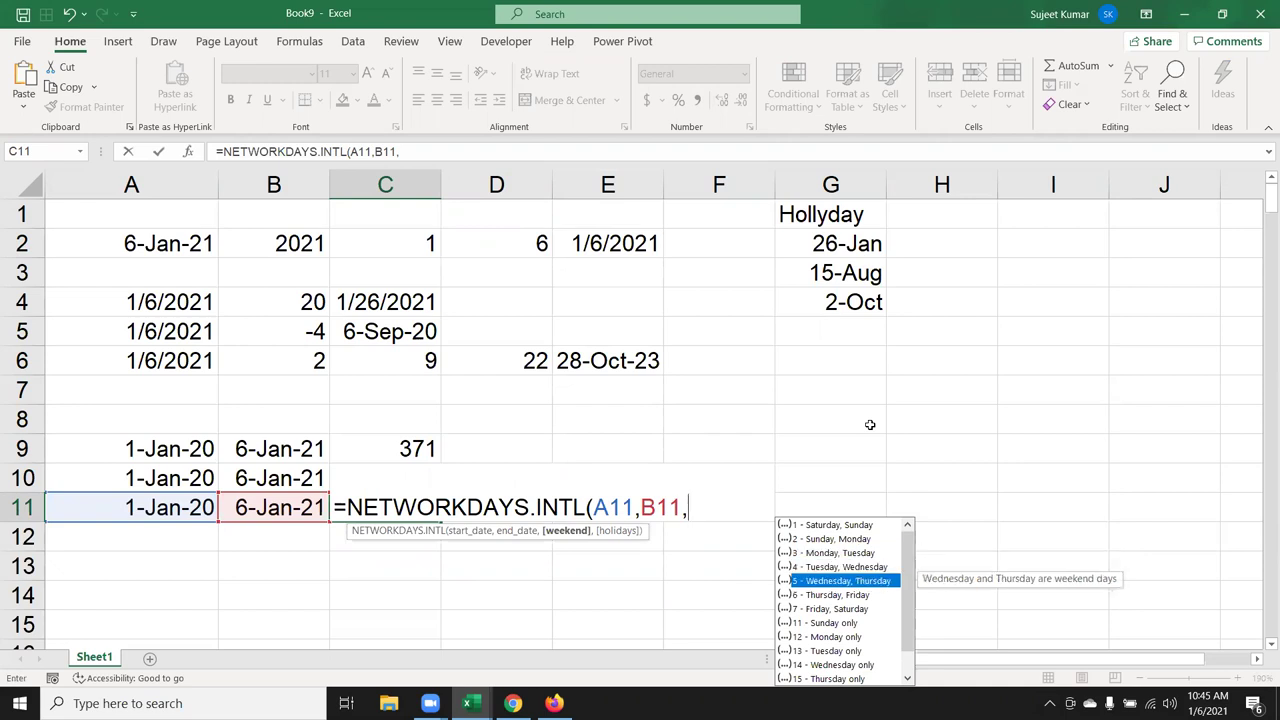
pyautogui.press('Down')
pyautogui.press('Down')
pyautogui.press('Down')
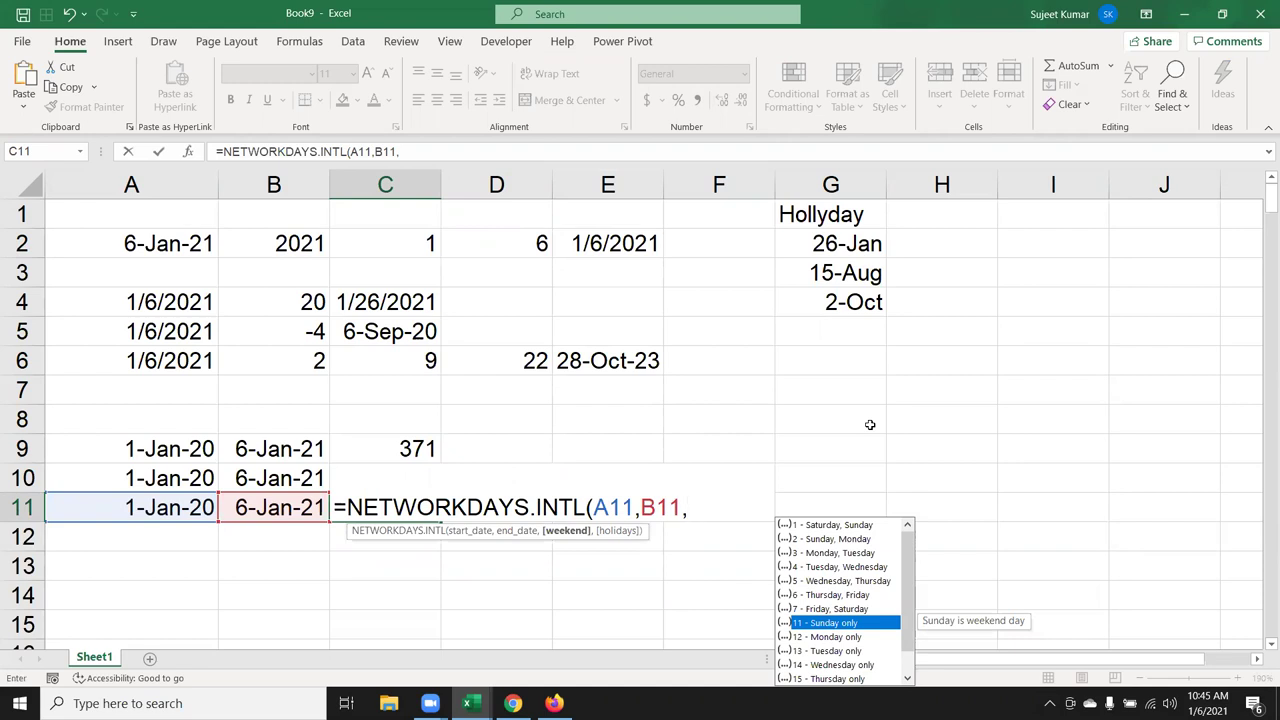
pyautogui.write('11')
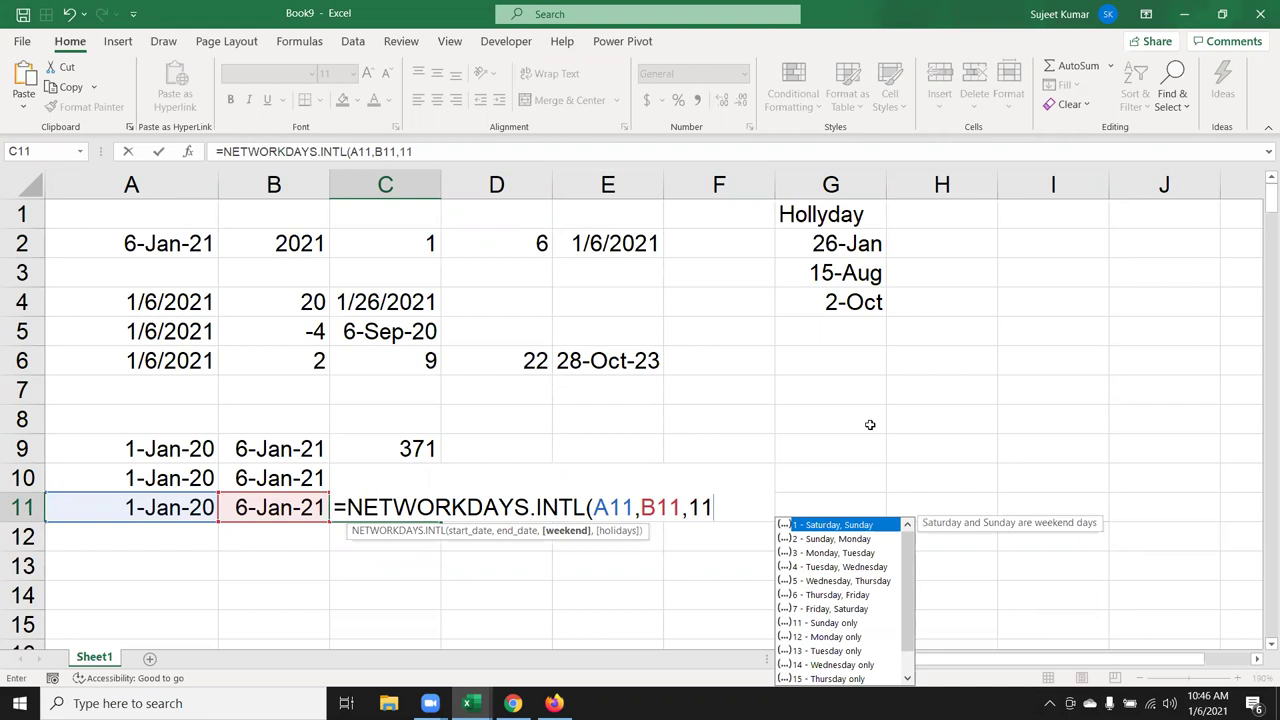
pyautogui.write(',')
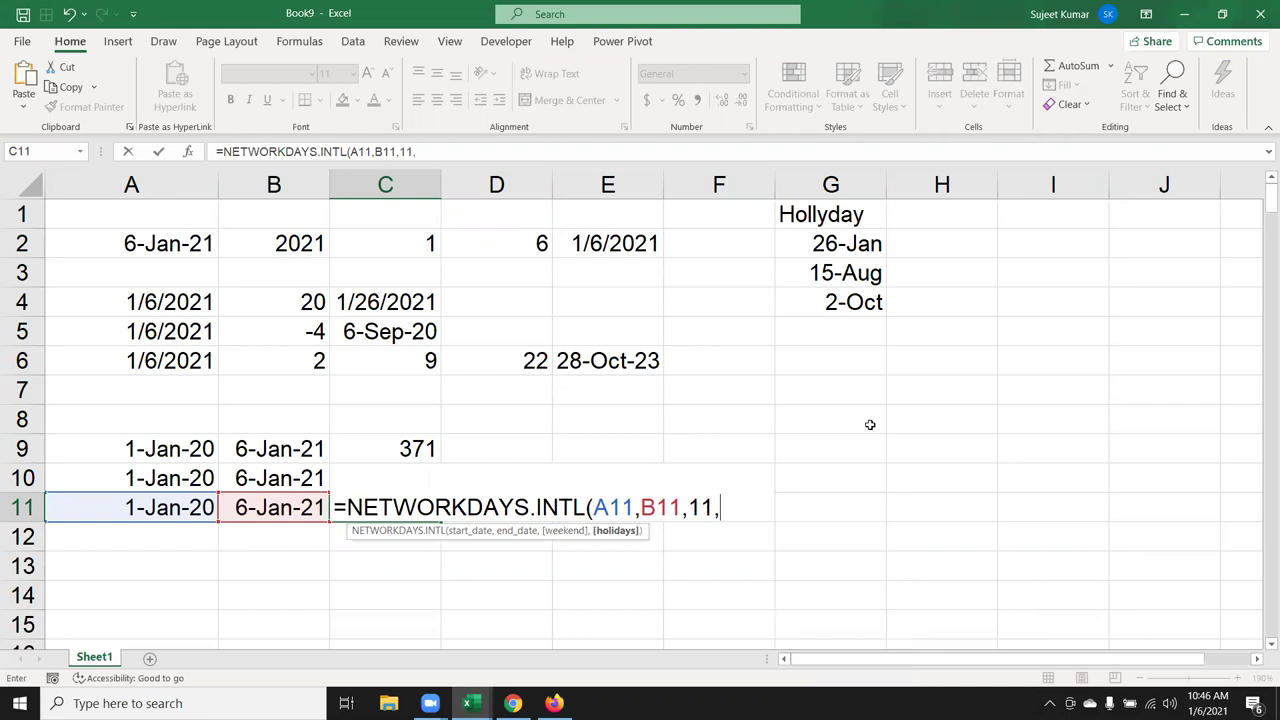
pyautogui.moveTo(821, 505); pyautogui.dragTo(811, 252)
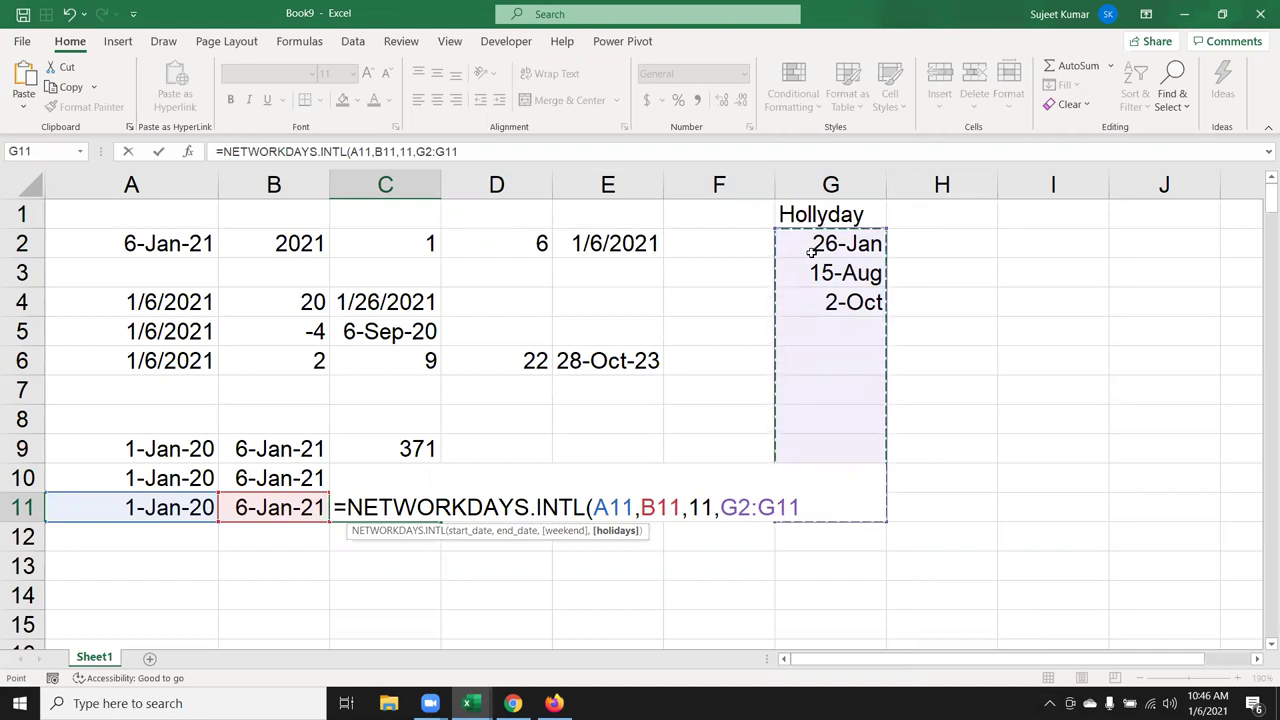
pyautogui.press('Return')
pyautogui.press('Up')
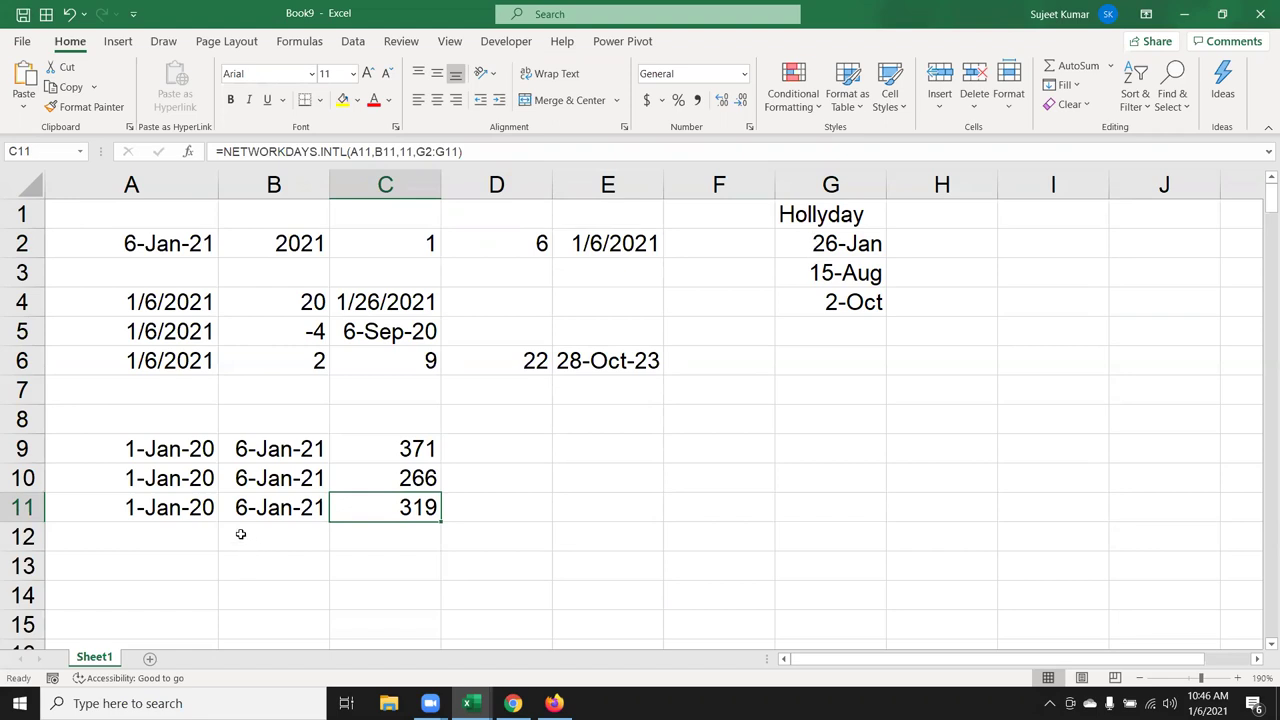
pyautogui.scroll(-1, 240, 531)
pyautogui.click(183, 480)
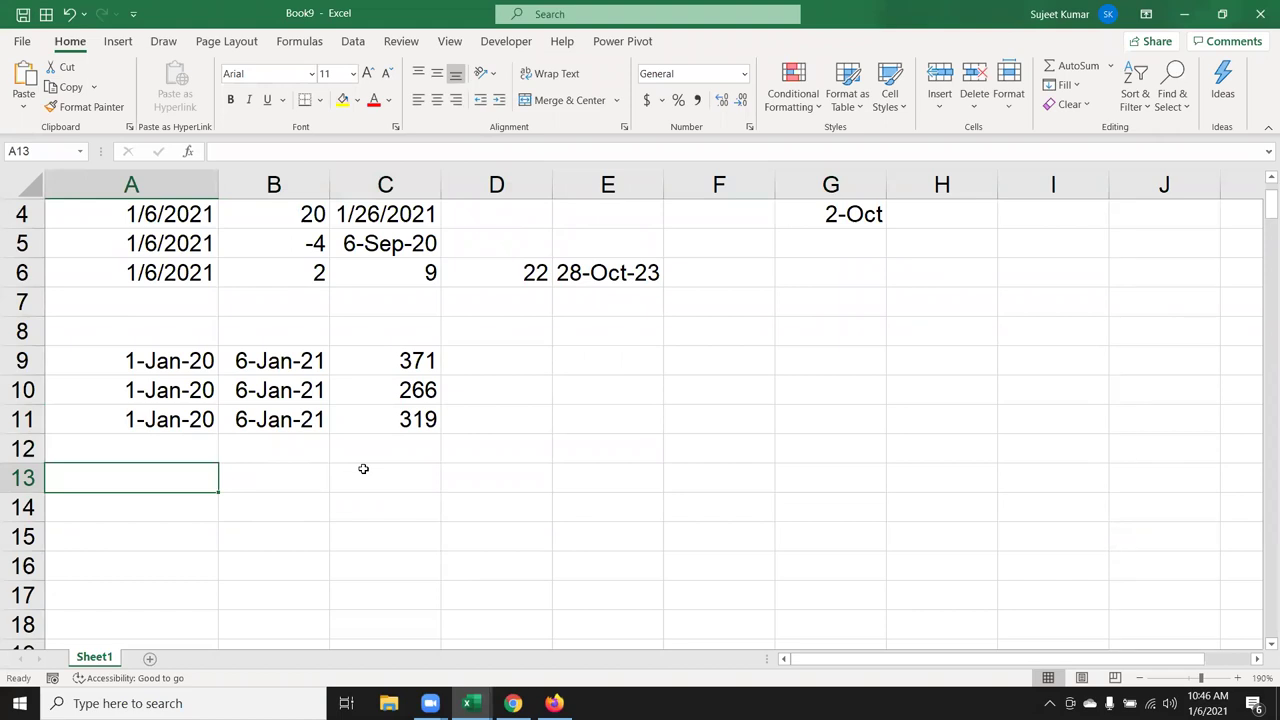
# Enter today's date in A13 and 15 as a plain number in B13
pyautogui.hotkey('ctrl', ';')
pyautogui.press('Tab')
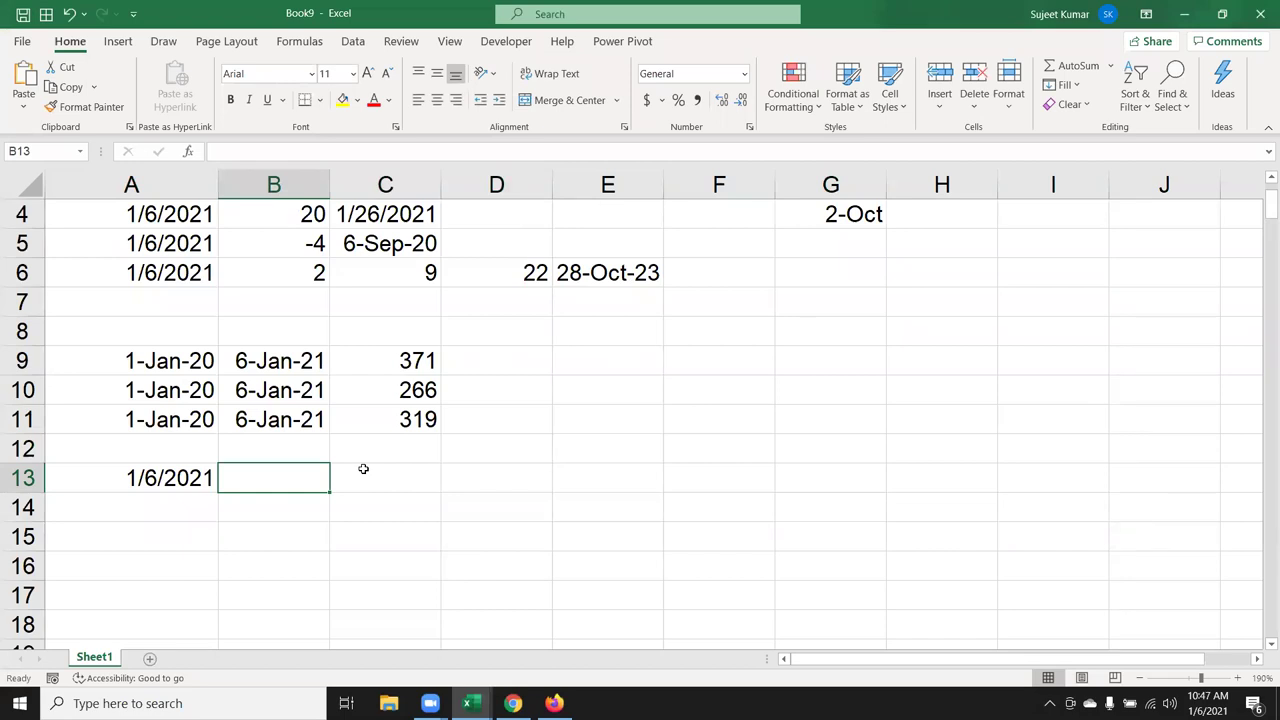
pyautogui.write('15')
pyautogui.press('Tab')
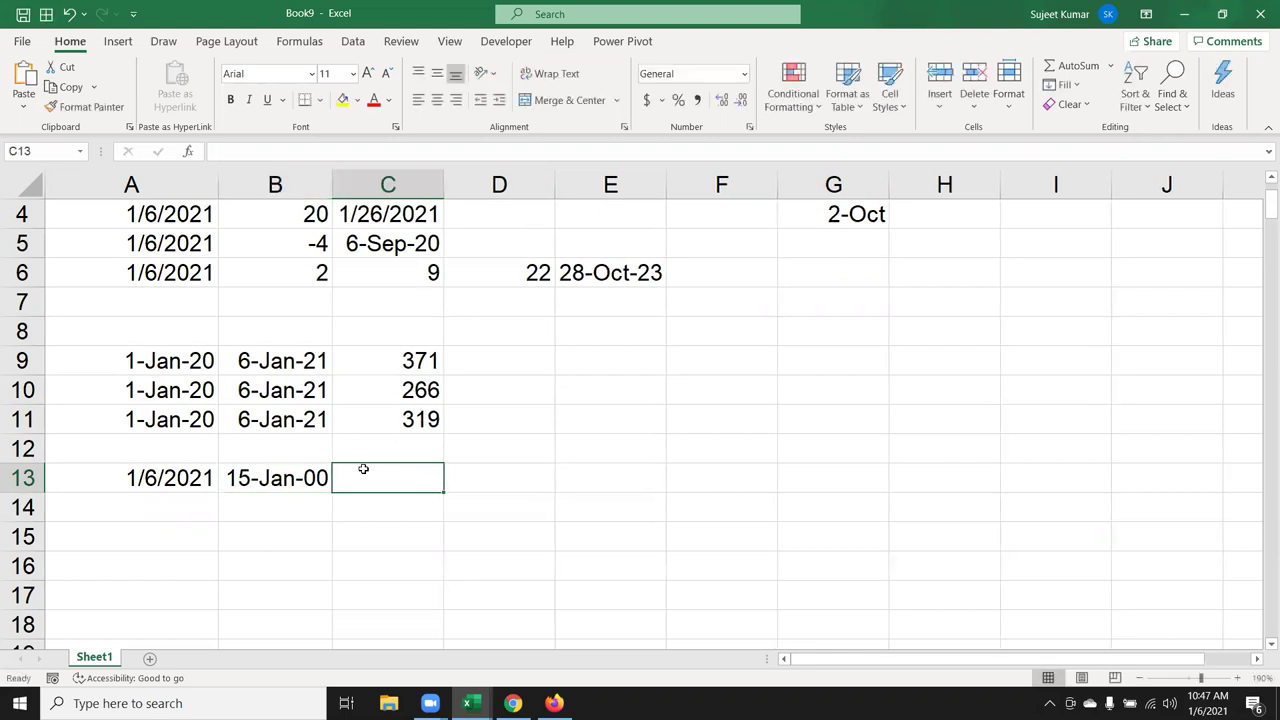
pyautogui.press('Left')
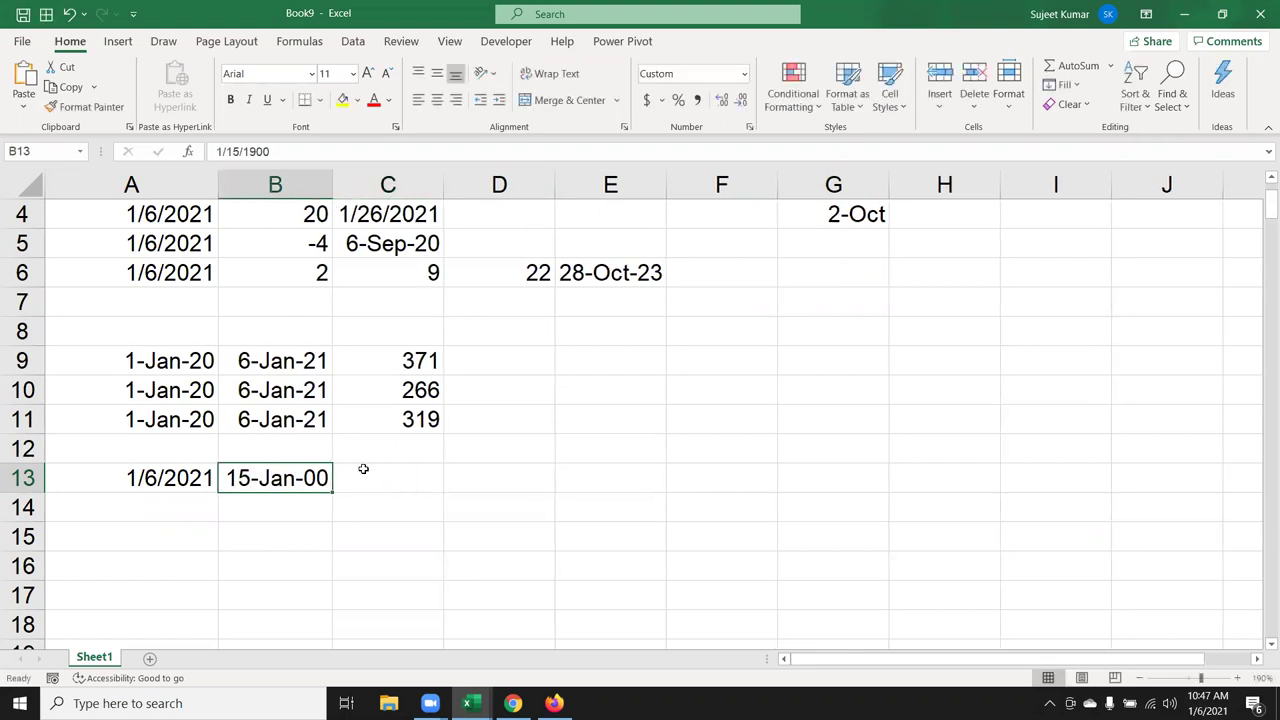
pyautogui.hotkey('ctrl', 'shift', '~')
pyautogui.press('Right')
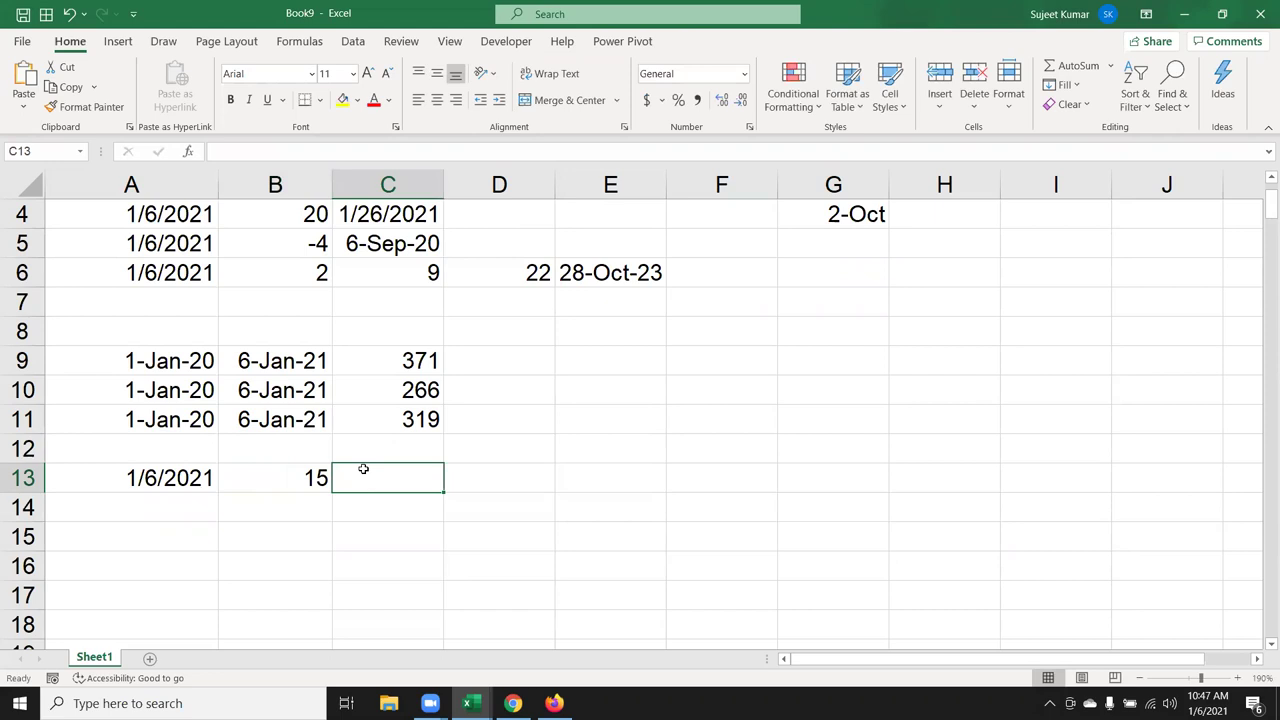
# Enter =WORKDAY(A13,B13,G2:G7) in C13 and format the 28-Jan-21 result as a date
pyautogui.scroll(1, 600, 385)
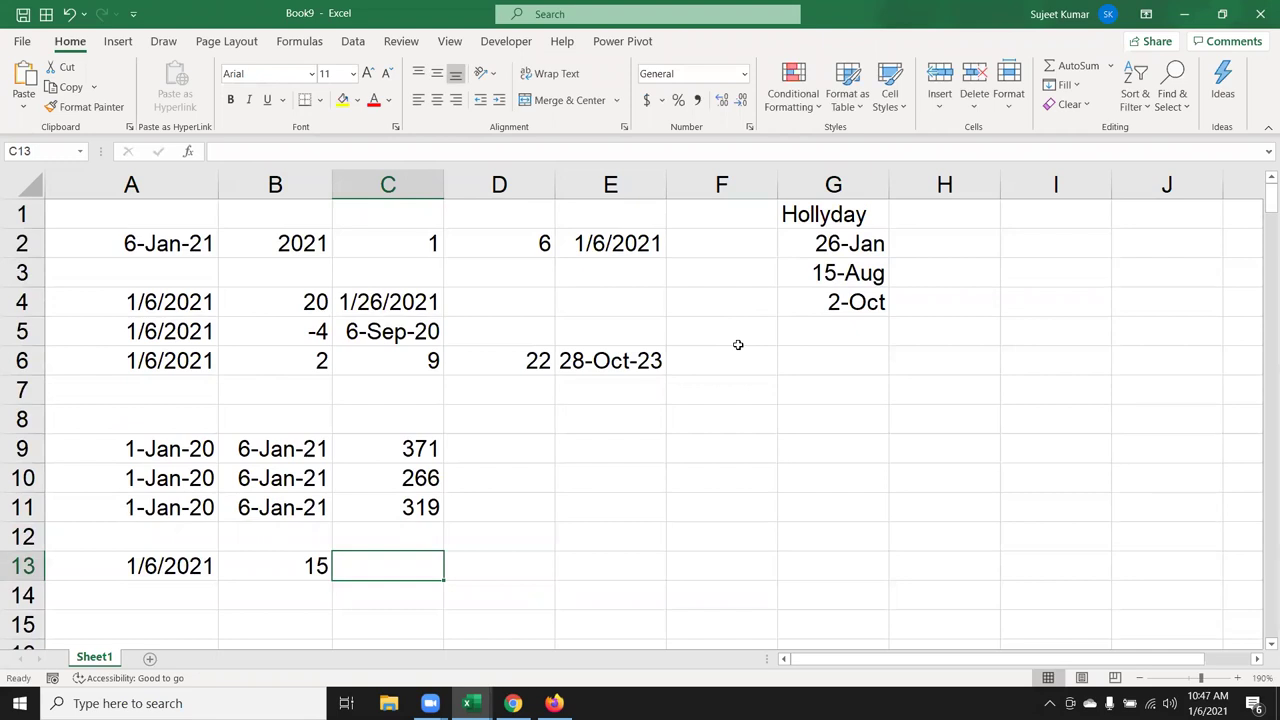
pyautogui.write('=net')
pyautogui.press('BackSpace')
pyautogui.press('BackSpace')
pyautogui.press('BackSpace')
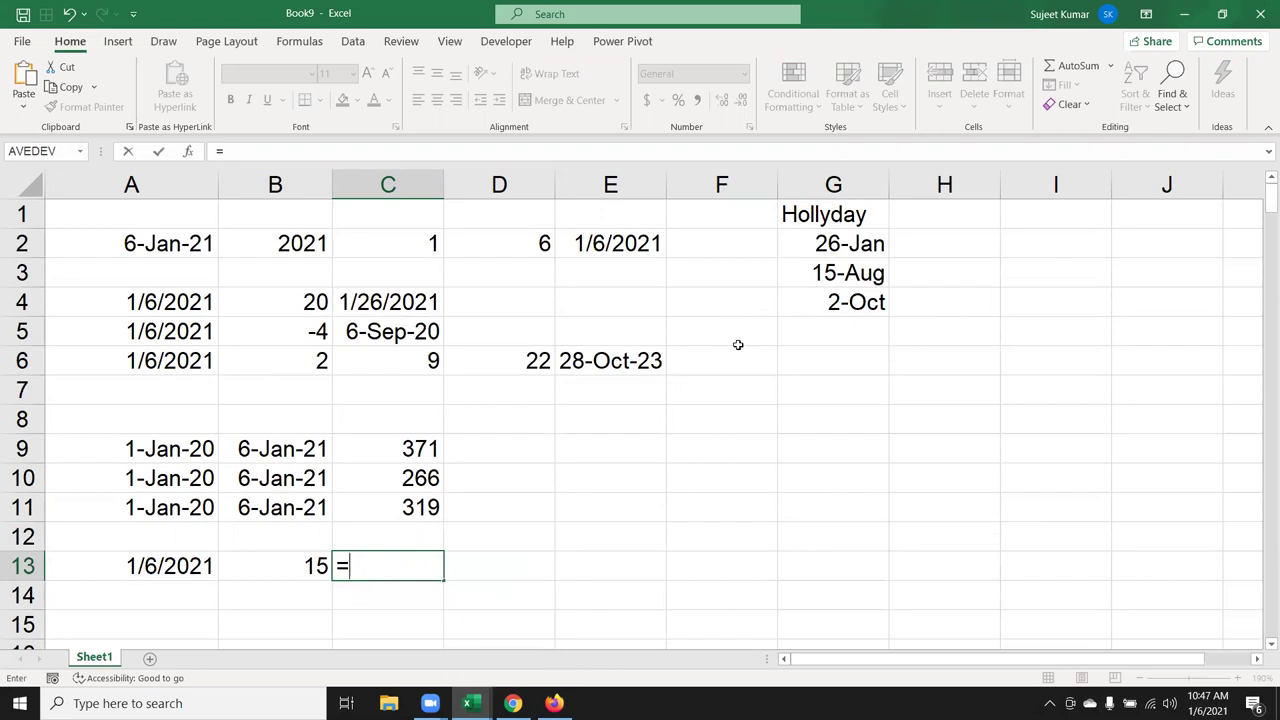
pyautogui.write('wor')
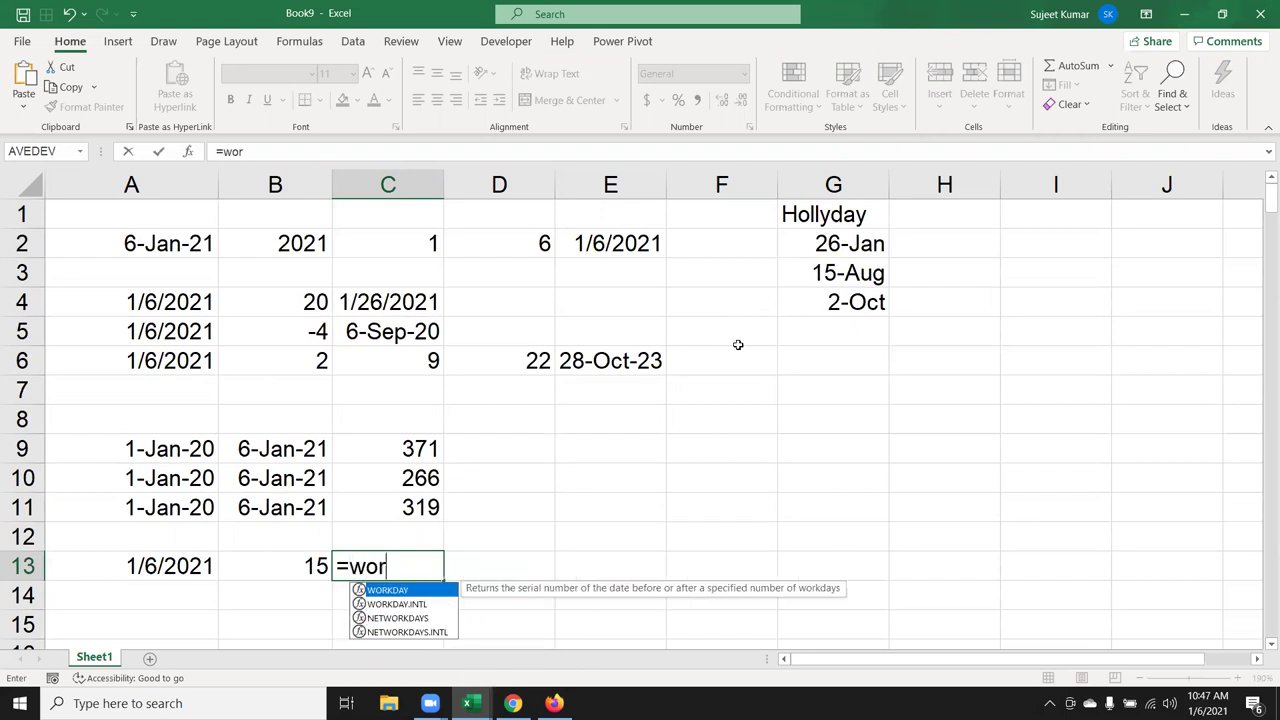
pyautogui.press('Tab')
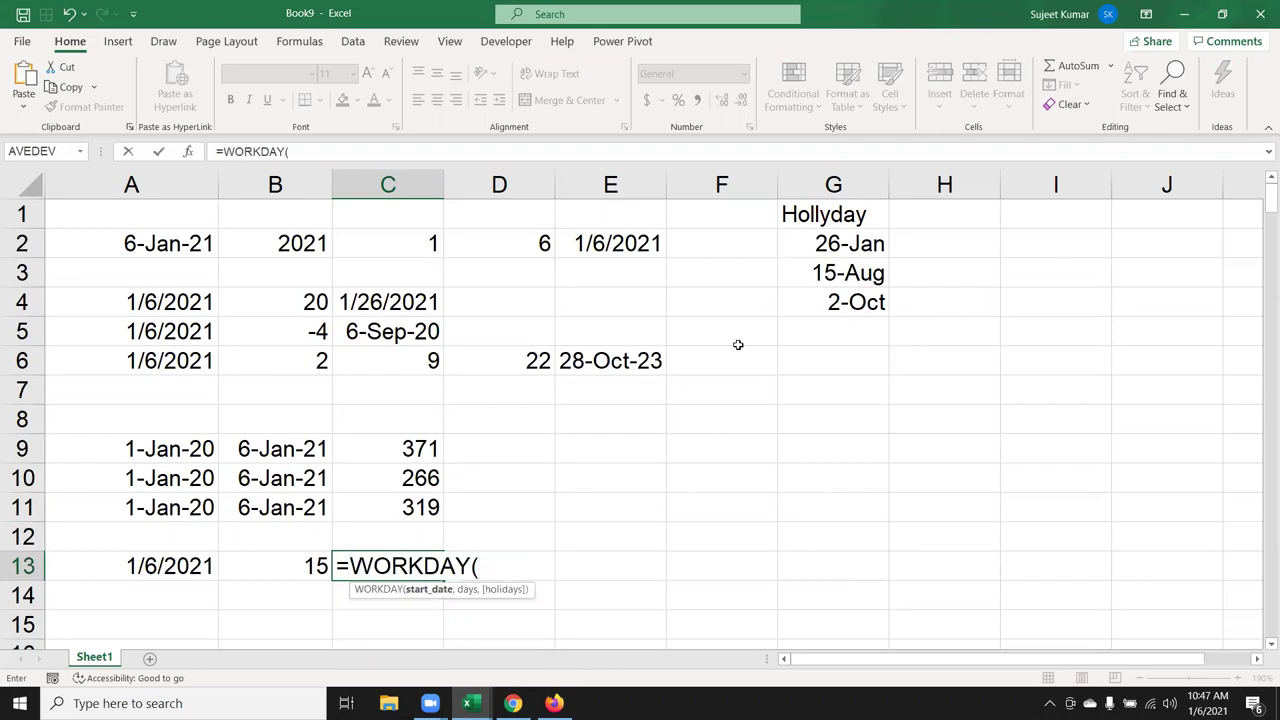
pyautogui.click(167, 572)
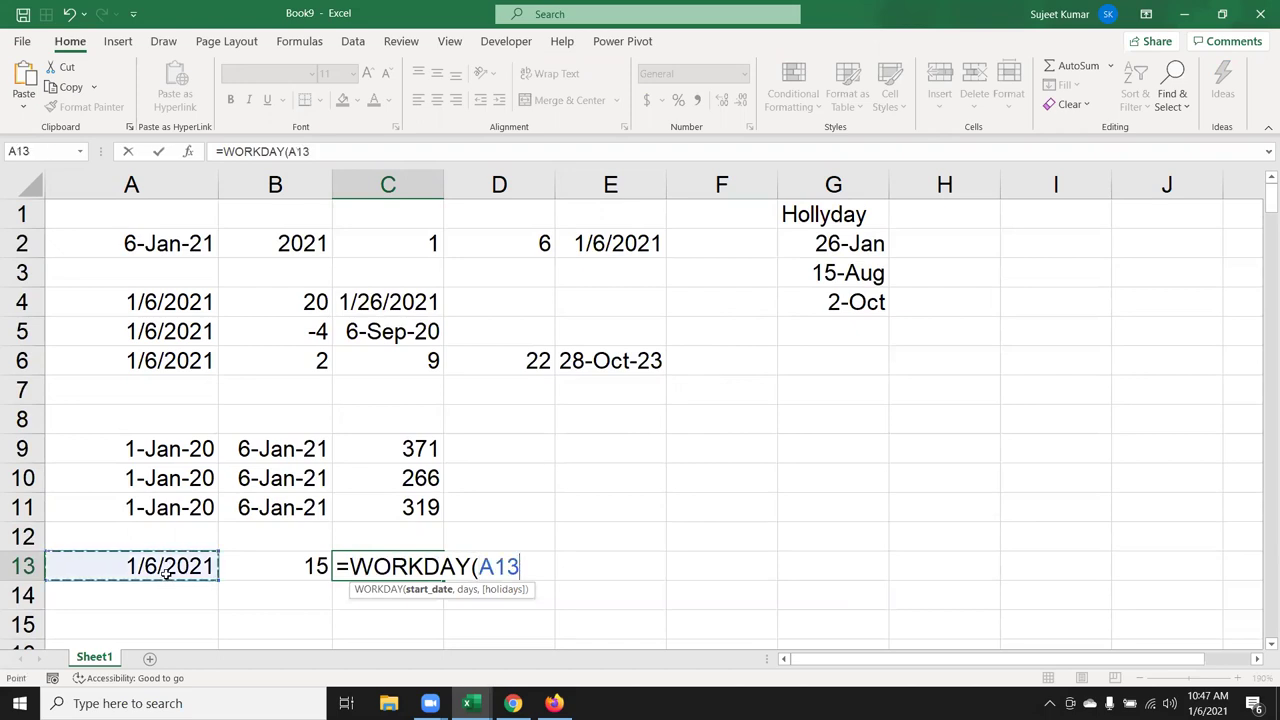
pyautogui.write(',')
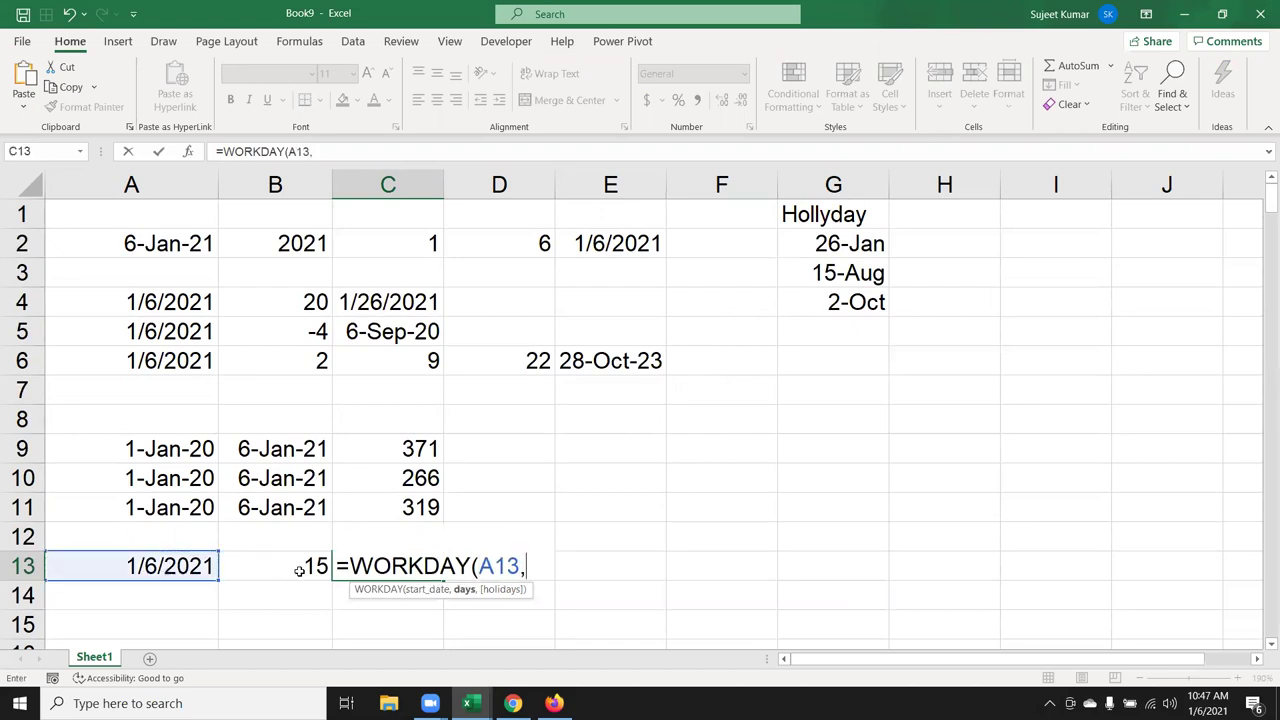
pyautogui.click(299, 571)
pyautogui.write(',')
pyautogui.click(844, 392)
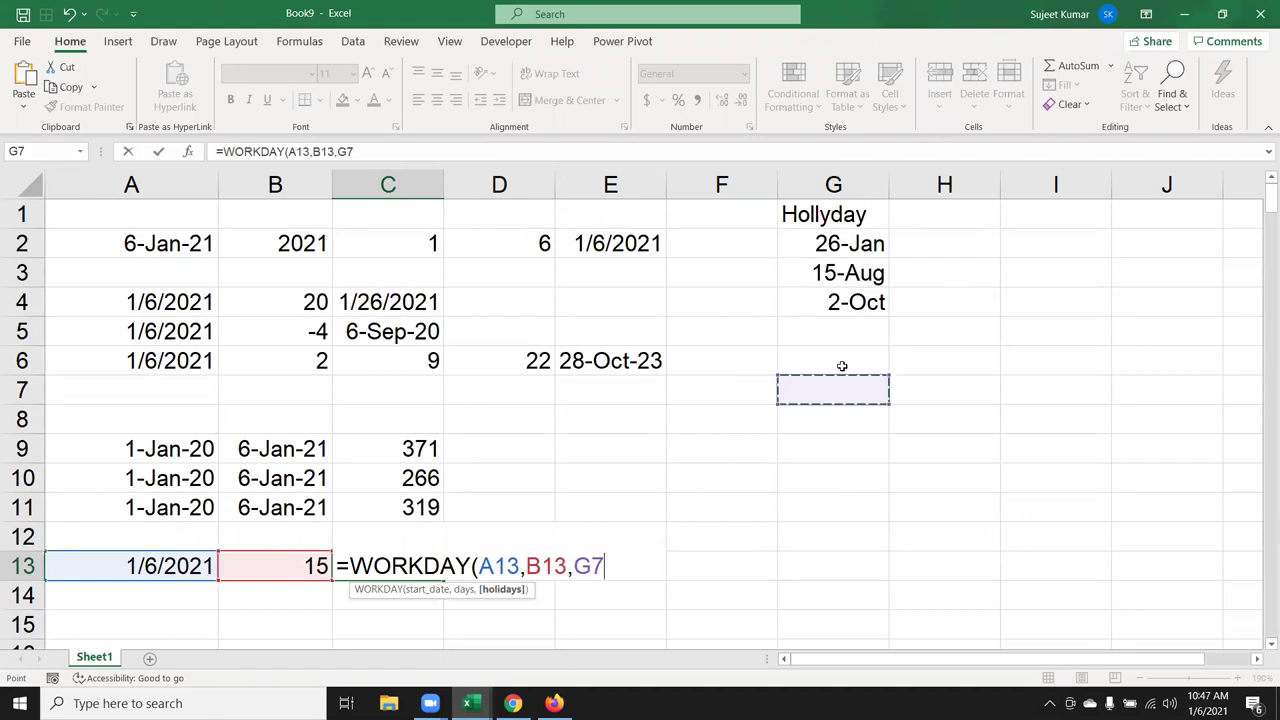
pyautogui.moveTo(842, 366); pyautogui.dragTo(845, 243)
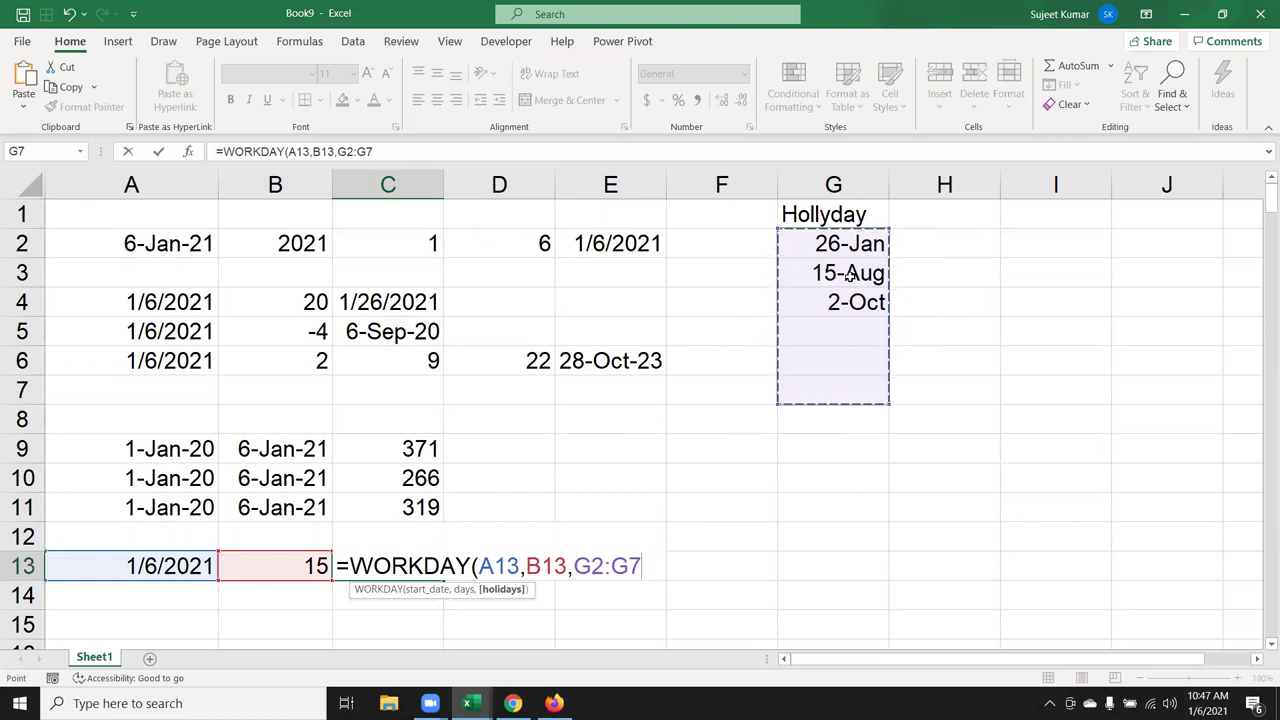
pyautogui.press('Return')
pyautogui.press('Up')
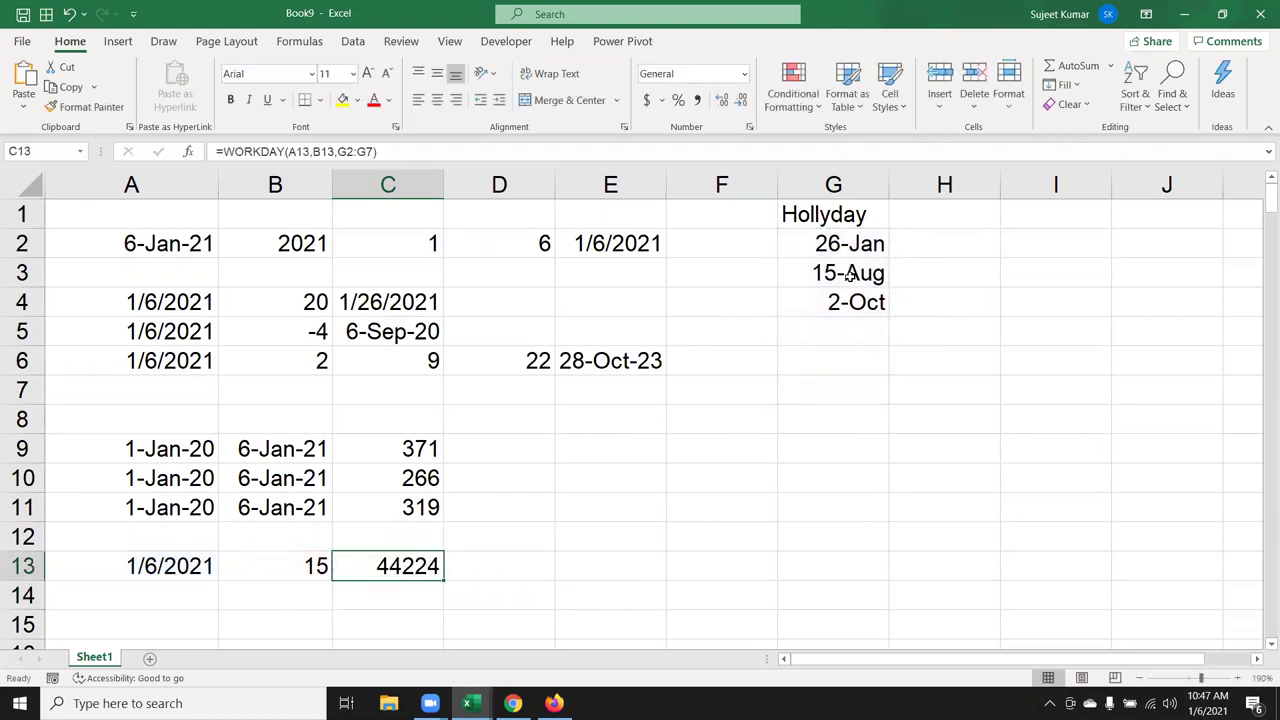
pyautogui.hotkey('ctrl', 'shift', '3')
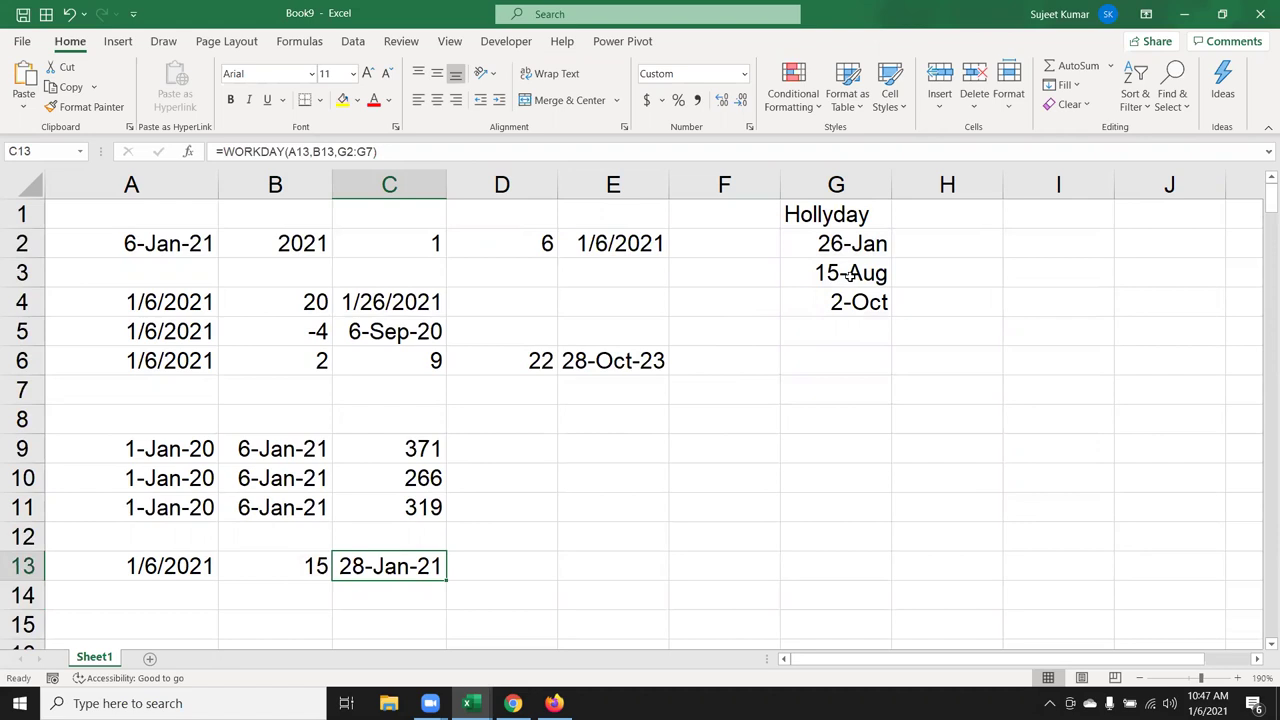
# Review the earlier column C formulas, ending on empty cell C14
pyautogui.press('Up')
pyautogui.press('Up')
pyautogui.press('Up')
pyautogui.press('Down')
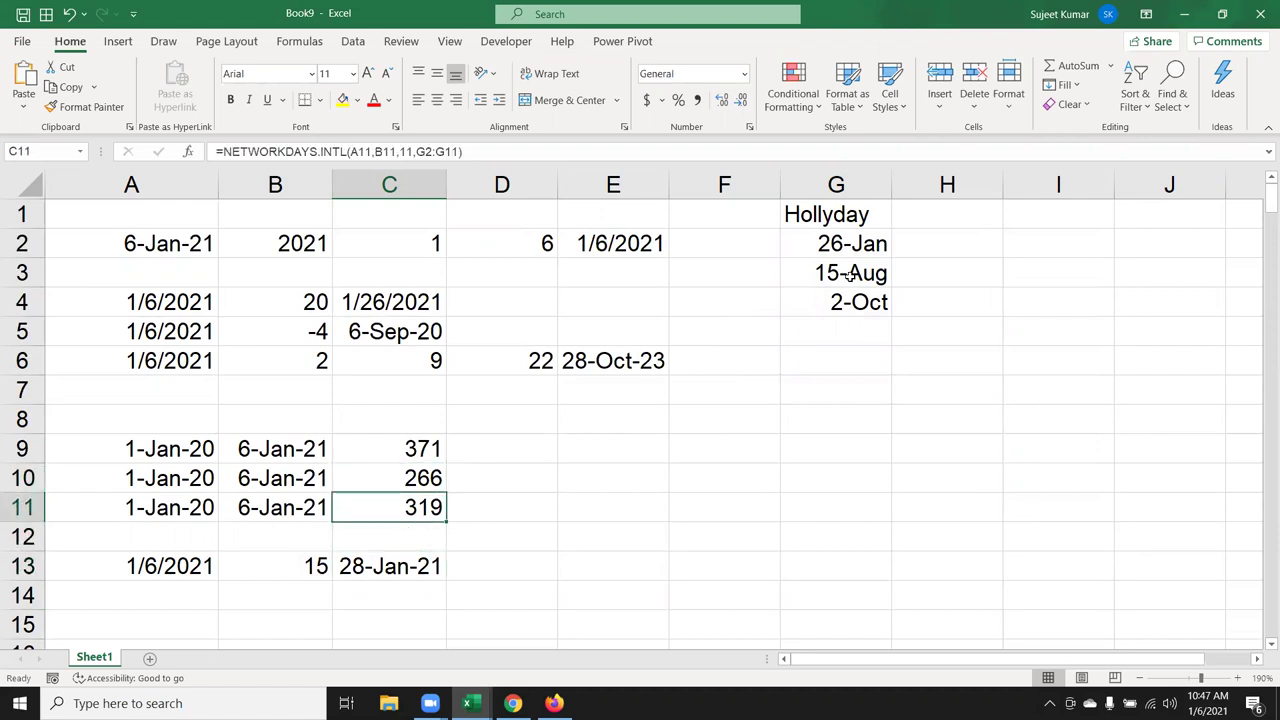
pyautogui.press('Left')
pyautogui.press('Left')
pyautogui.press('Down')
pyautogui.press('Down')
pyautogui.press('Right')
pyautogui.press('Right')
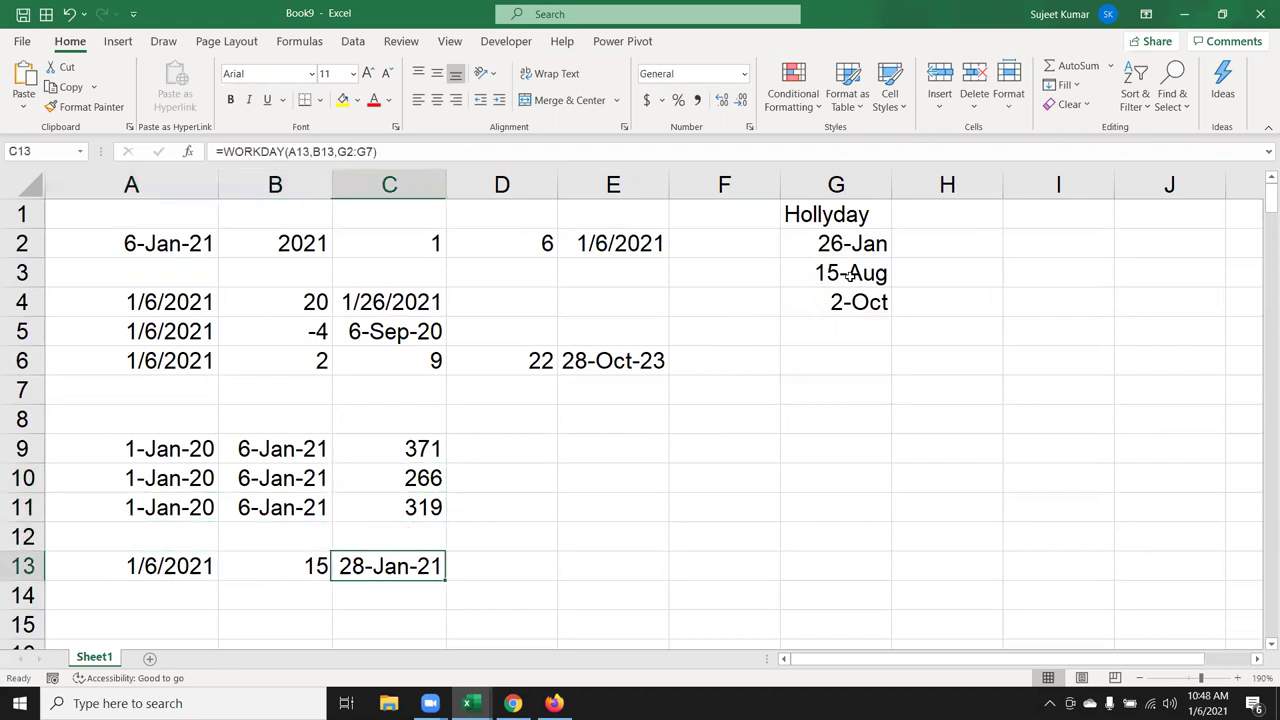
pyautogui.press('Down')
# Enter =WORKDAY.INTL(A13,B13,11,G2:G9) in C14 and format the 23-Jan-21 result as a date
pyautogui.write('=wo')
pyautogui.press('Down')
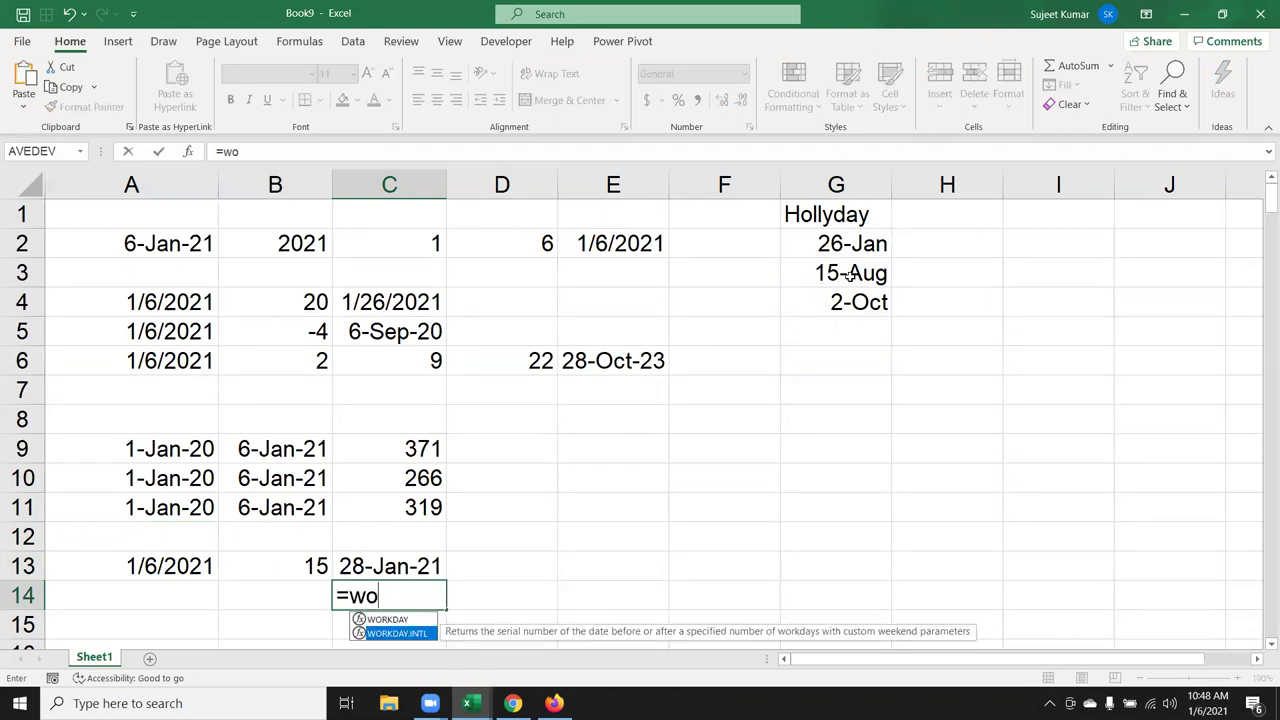
pyautogui.press('Tab')
pyautogui.press('Left')
pyautogui.press('Left')
pyautogui.press('Up')
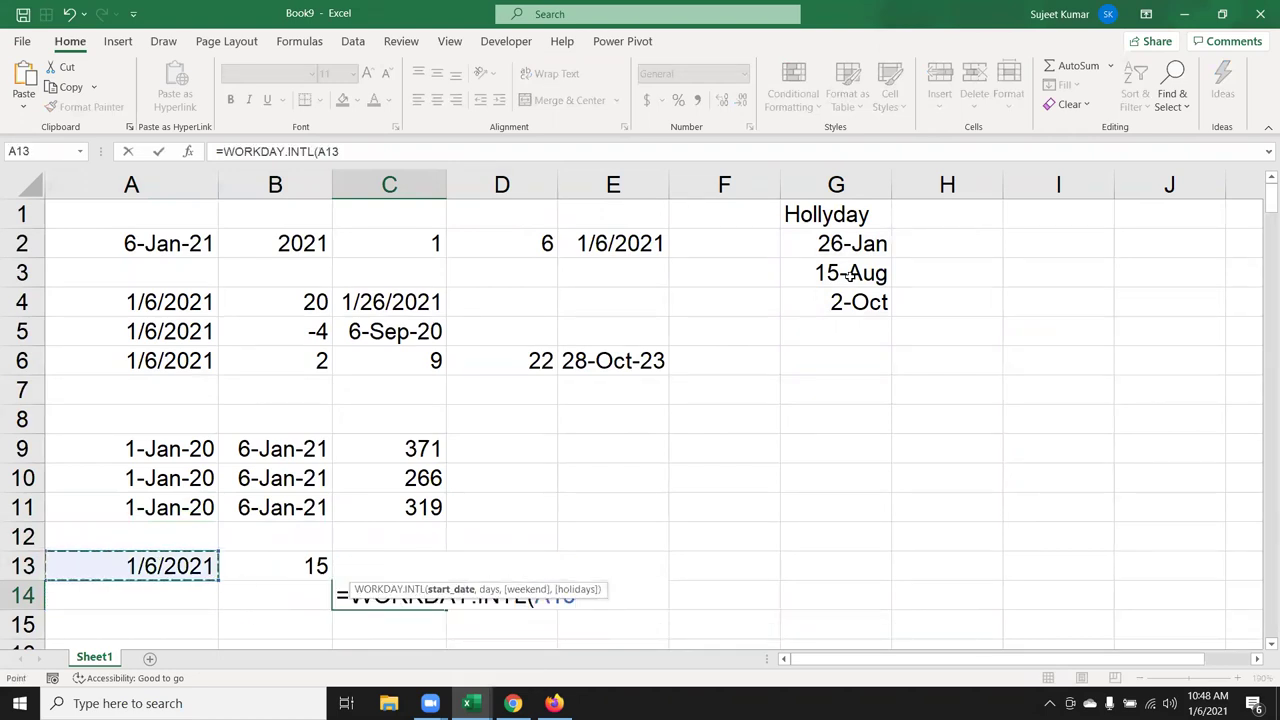
pyautogui.write(',')
pyautogui.press('Up')
pyautogui.press('Left')
pyautogui.write(',')
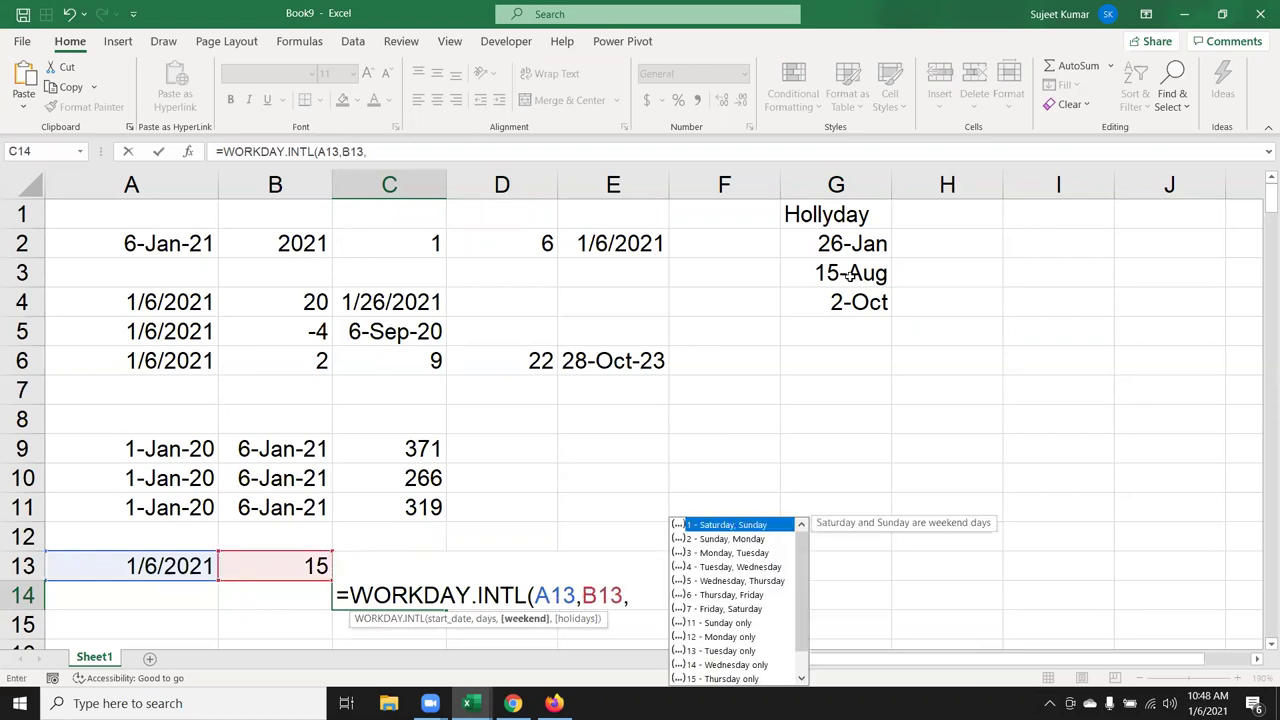
pyautogui.press('Down')
pyautogui.press('Down')
pyautogui.press('Down')
pyautogui.press('Down')
pyautogui.press('Down')
pyautogui.press('Down')
pyautogui.press('Down')
pyautogui.press('Down')
pyautogui.press('Up')
pyautogui.press('Tab')
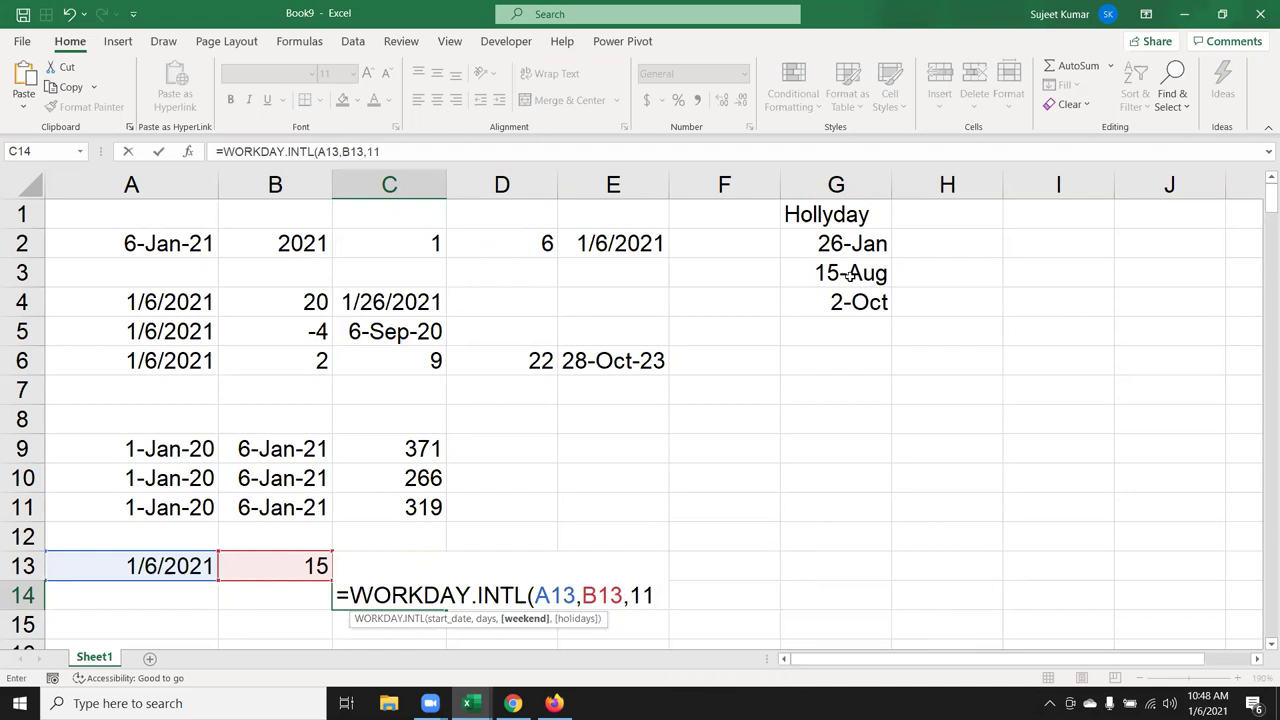
pyautogui.write(',')
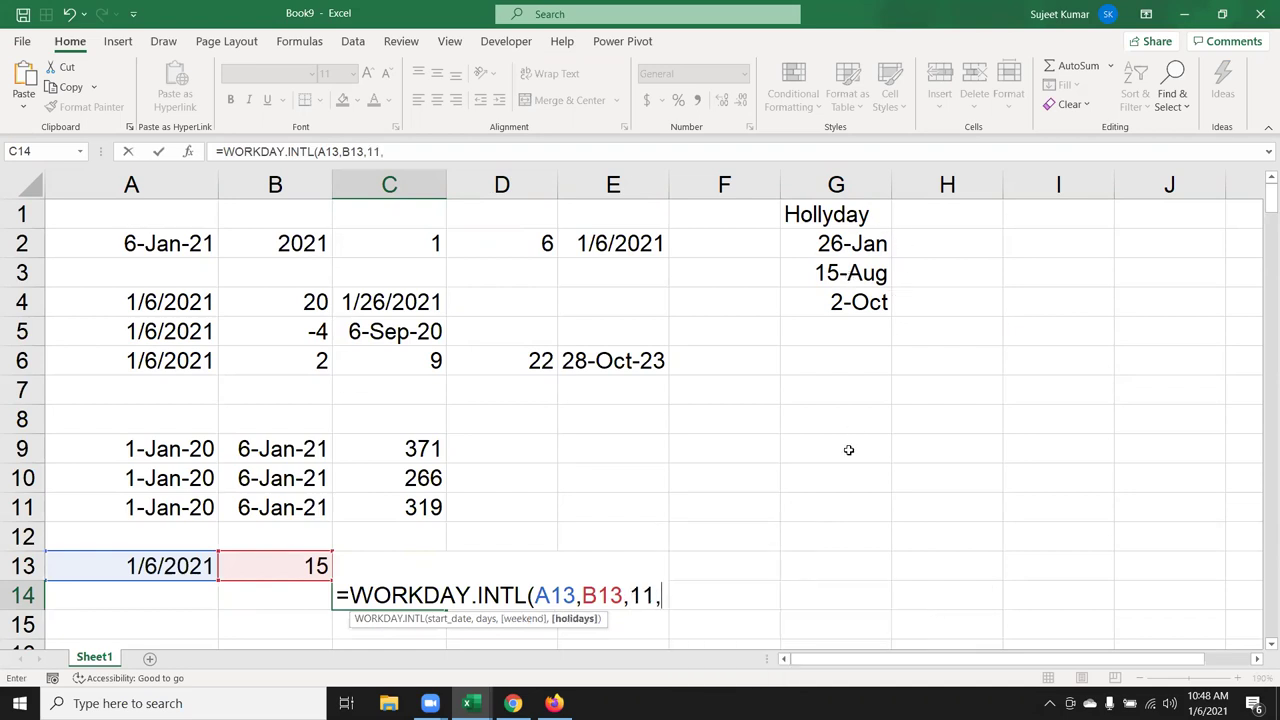
pyautogui.moveTo(848, 448); pyautogui.dragTo(830, 258)
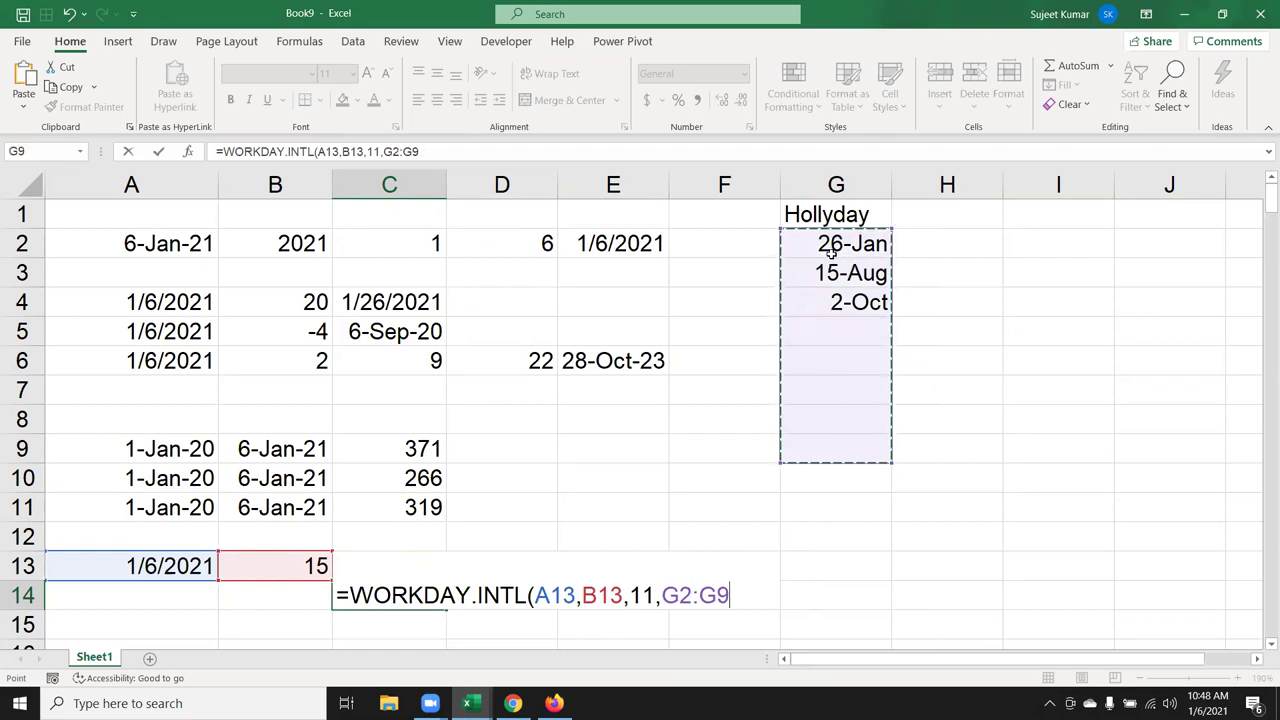
pyautogui.press('Return')
pyautogui.press('Up')
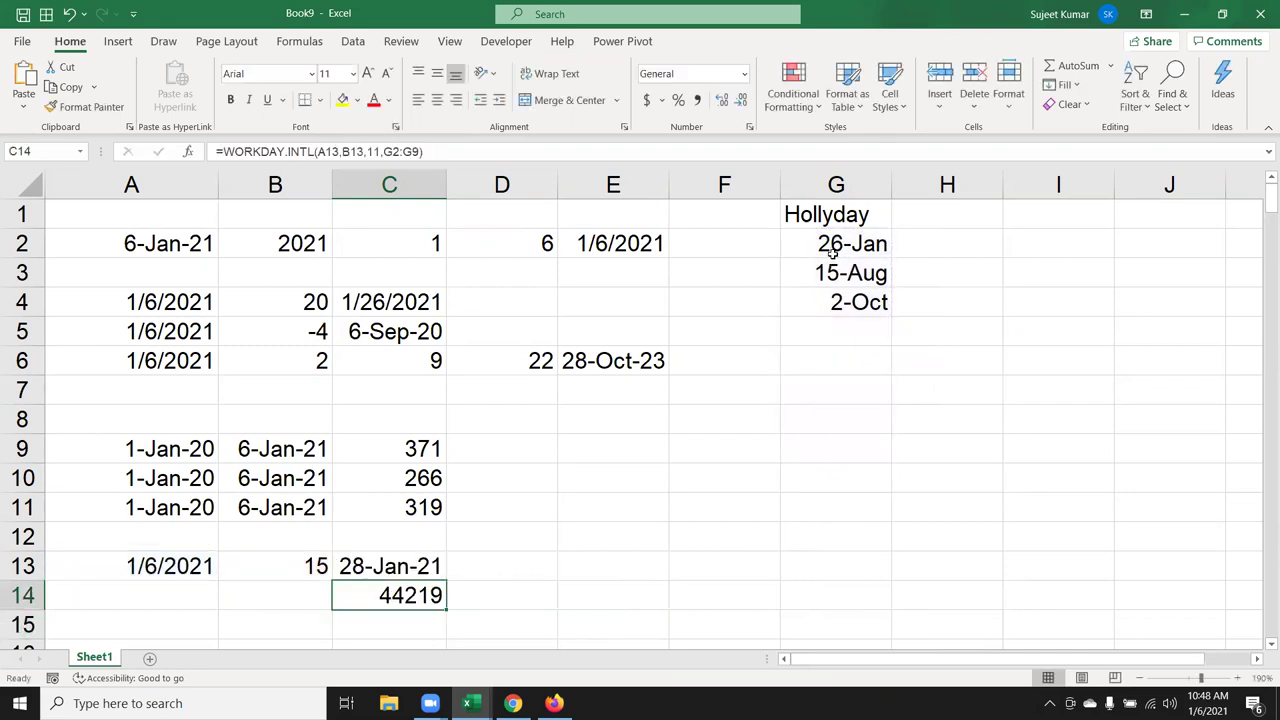
pyautogui.hotkey('ctrl', 'shift', '3')
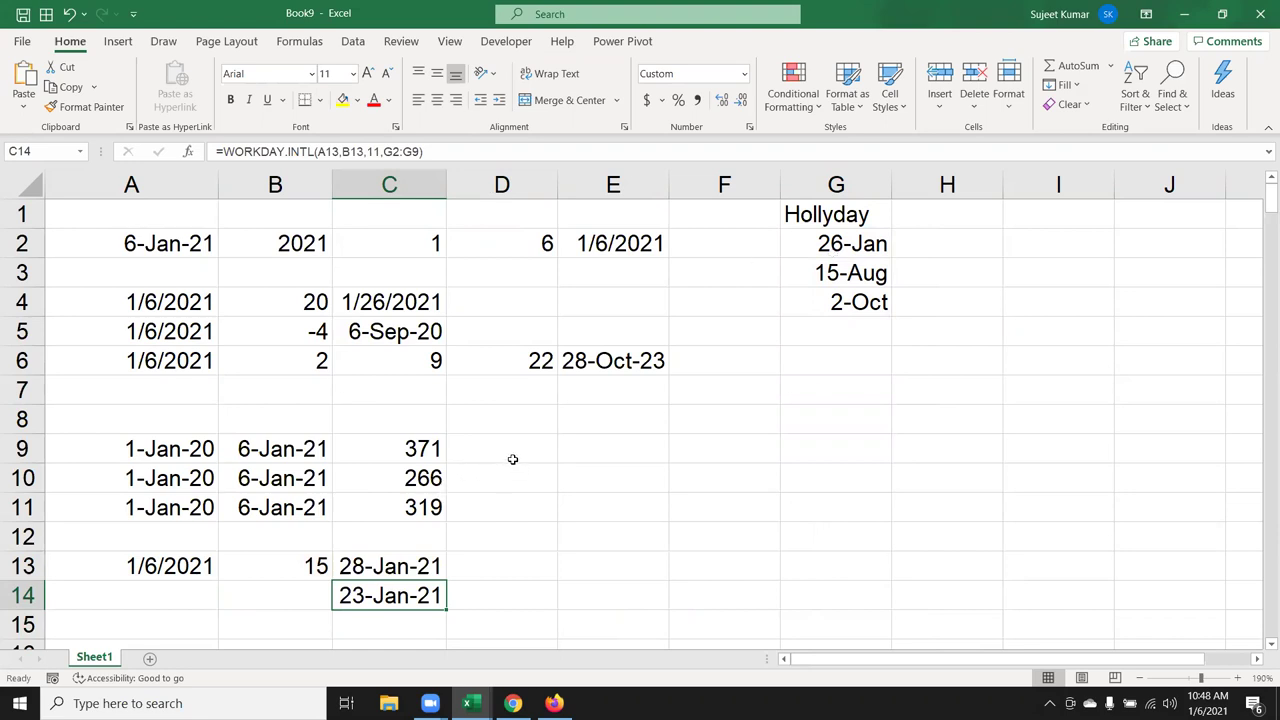
pyautogui.scroll(-1, 511, 457)
pyautogui.scroll(1, 508, 451)
# Enter =DAYS(B9,A9) in D9, returning 371 days to match C9
pyautogui.click(476, 450)
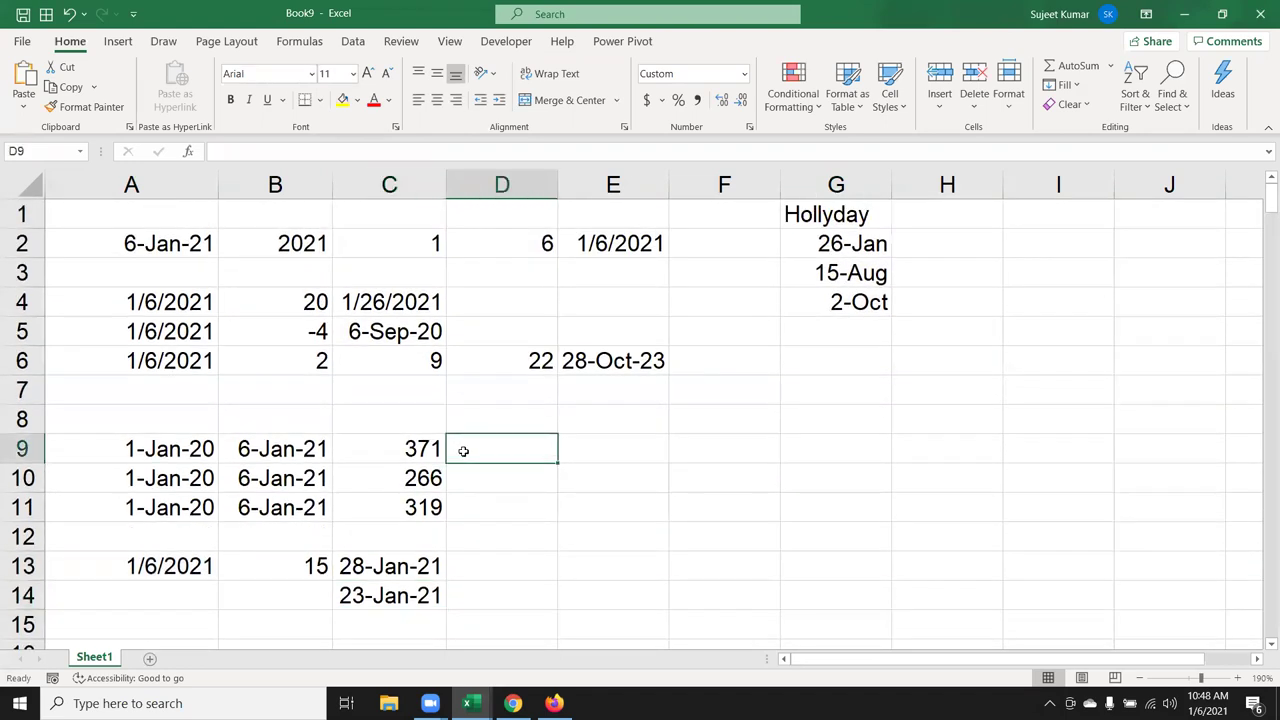
pyautogui.write('=day')
pyautogui.press('Down')
pyautogui.press('Tab')
pyautogui.click(298, 451)
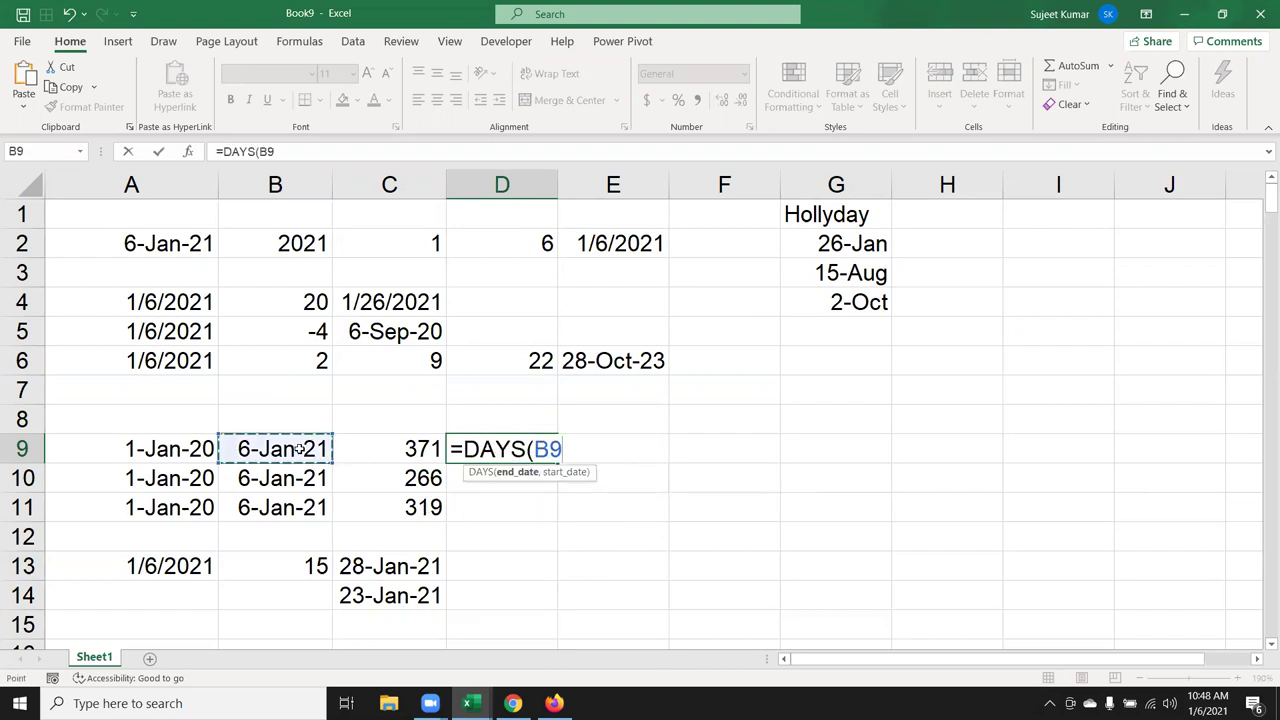
pyautogui.write(',')
pyautogui.click(180, 449)
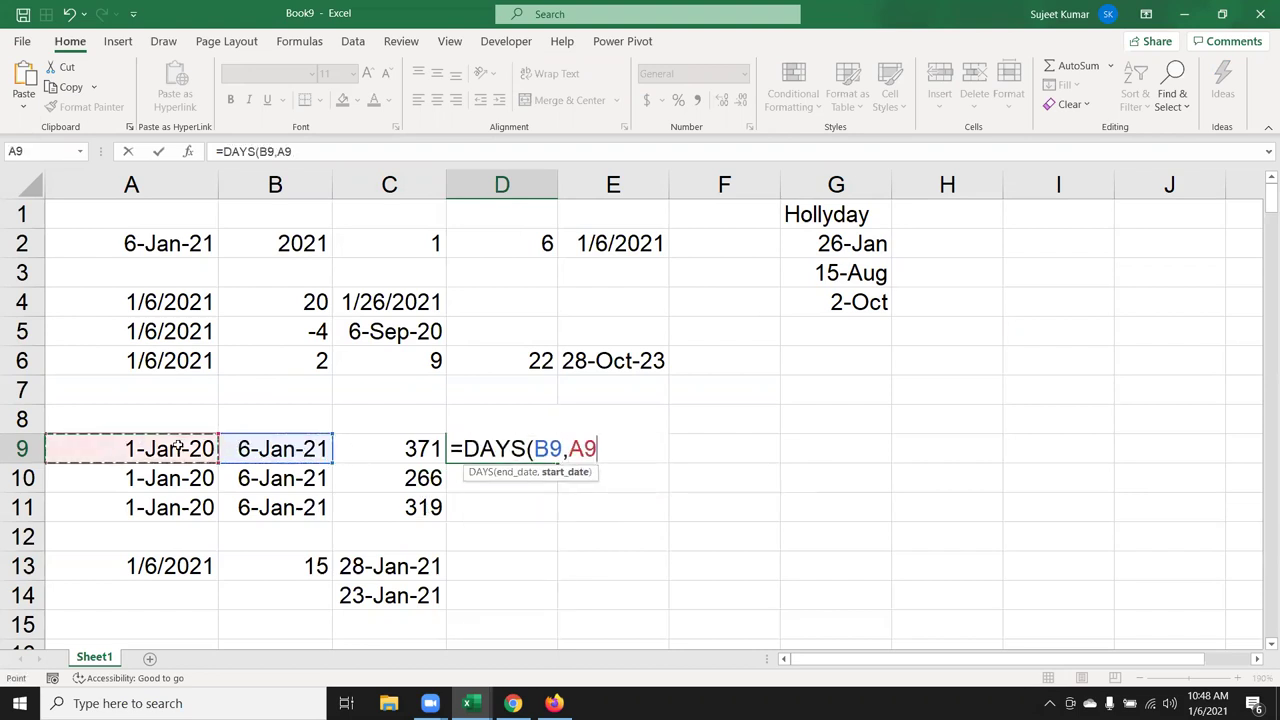
pyautogui.press('Return')
pyautogui.click(503, 451)
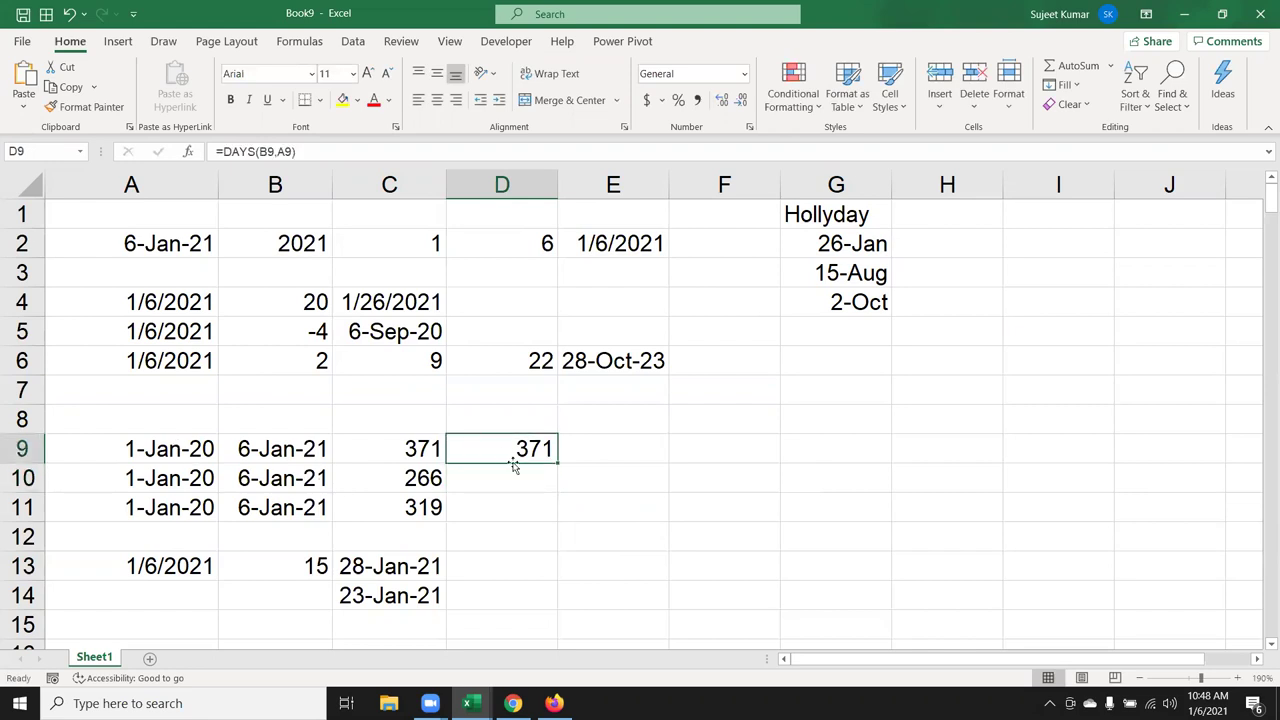
pyautogui.click(589, 450)
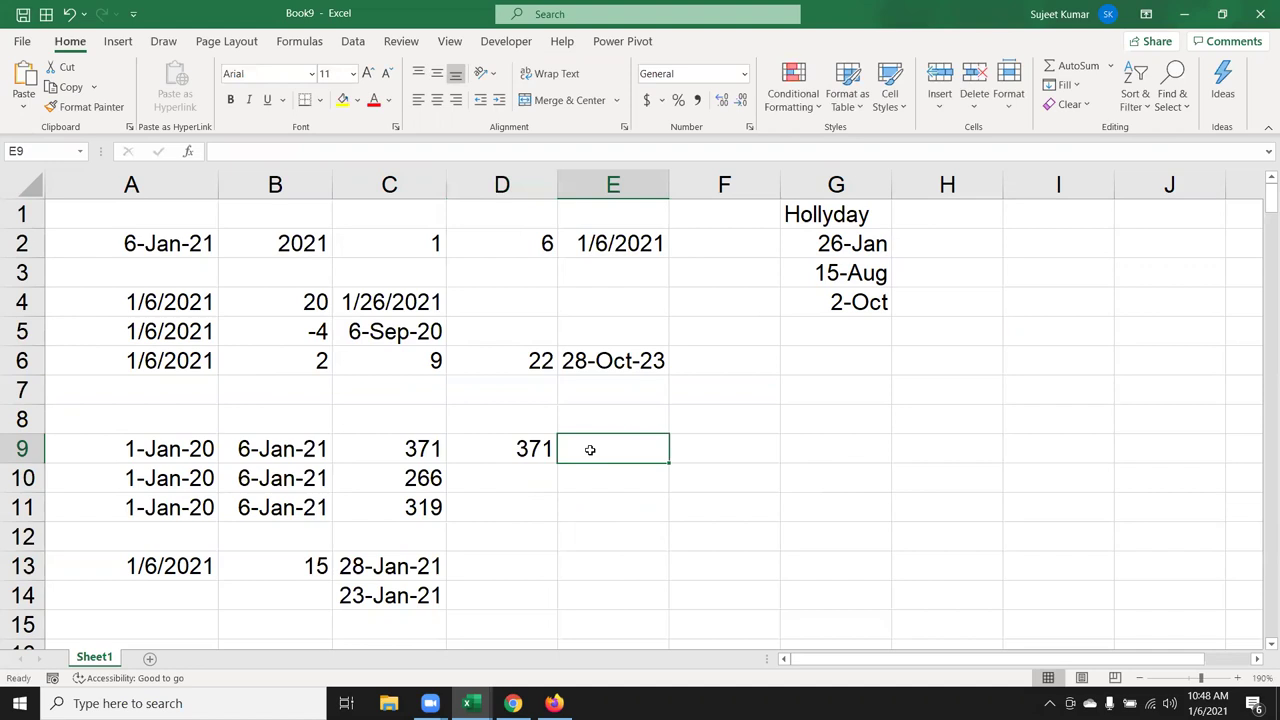
pyautogui.write('=day')
pyautogui.press('Down')
pyautogui.press('Tab')
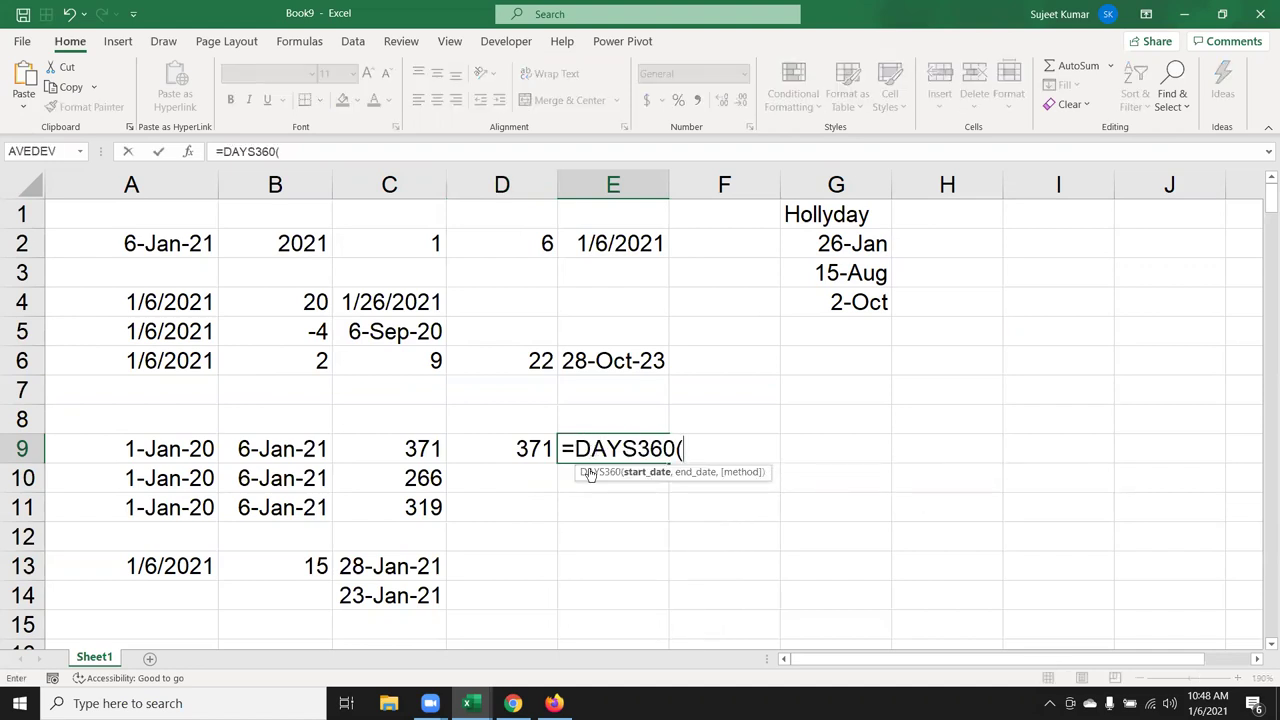
pyautogui.click(206, 453)
pyautogui.write(',')
pyautogui.click(255, 450)
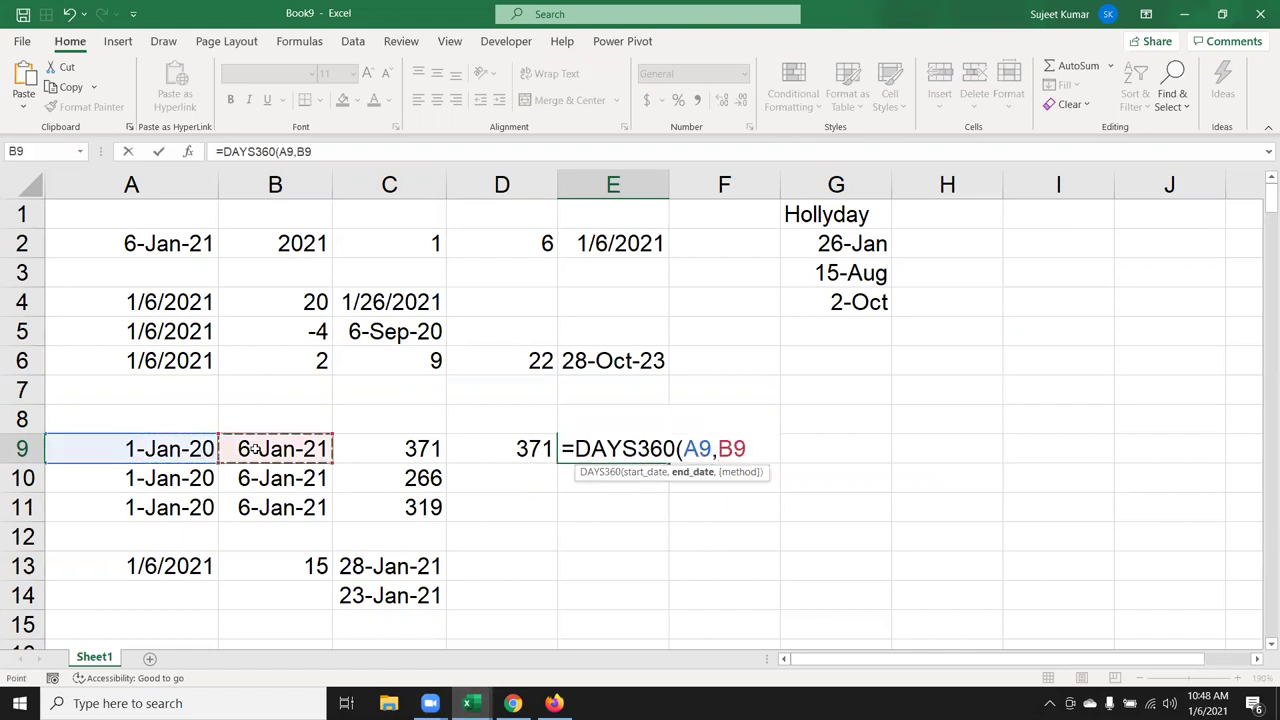
pyautogui.press('Return')
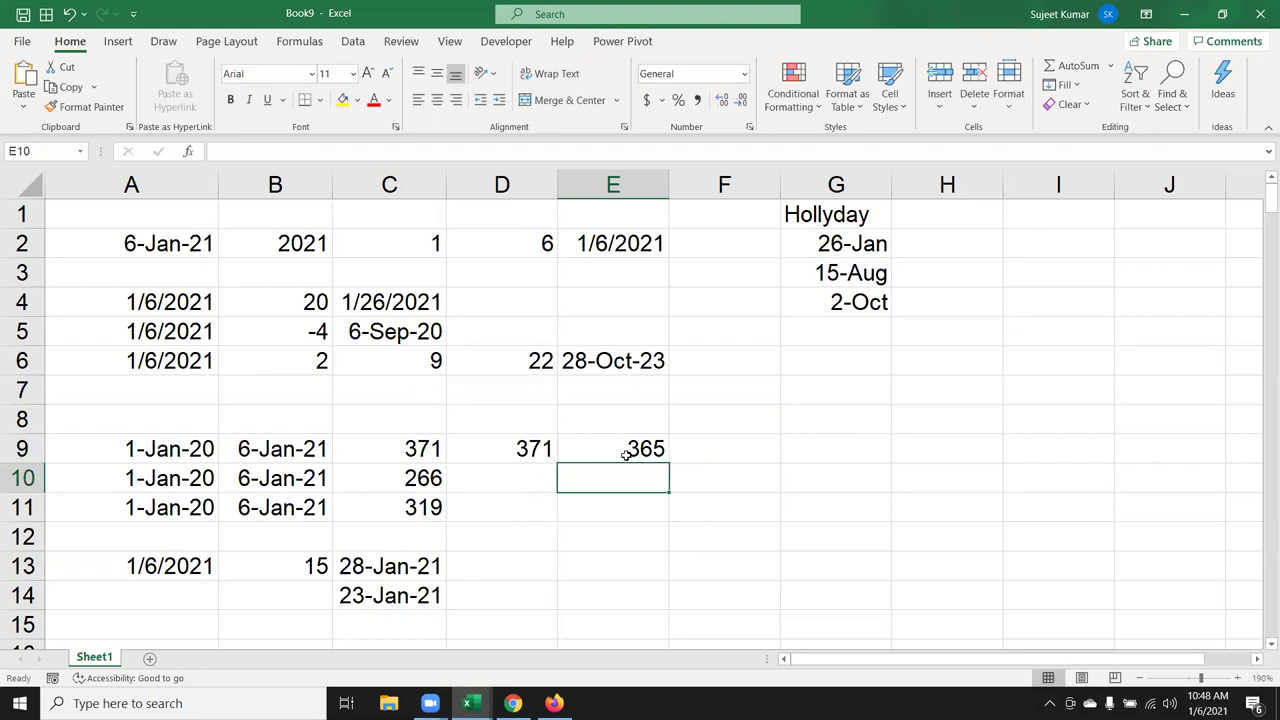
pyautogui.click(625, 452)
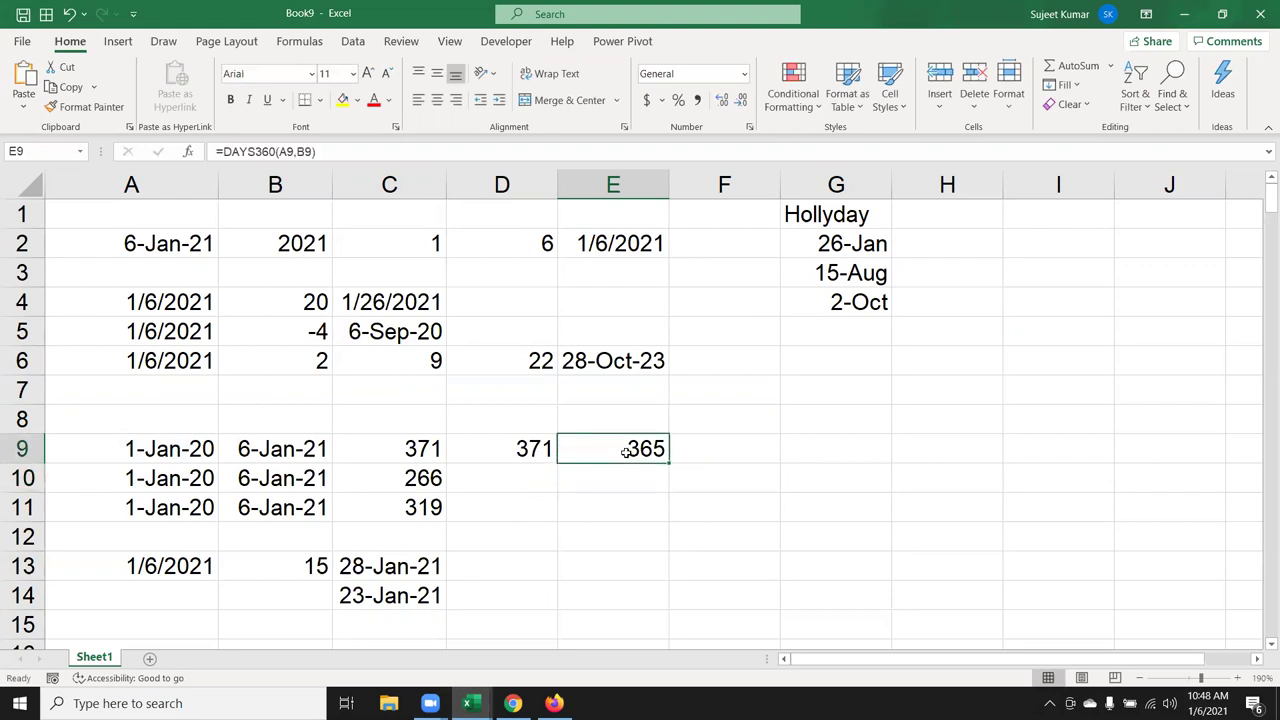
pyautogui.click(237, 454)
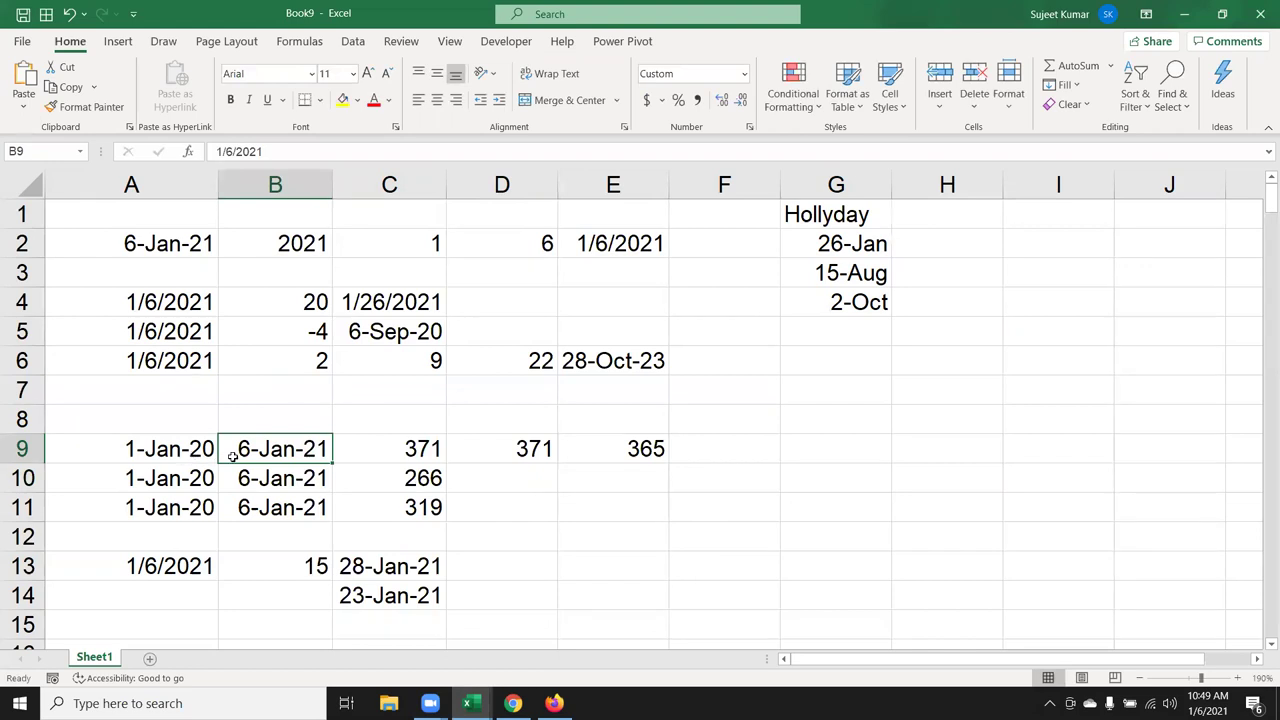
# Change B9's date from the 6th to 1-Jan-21 so row 9 reads 366, 366 and 360
pyautogui.click(233, 151)
pyautogui.press('BackSpace')
pyautogui.write('1')
pyautogui.press('Return')
pyautogui.press('Up')
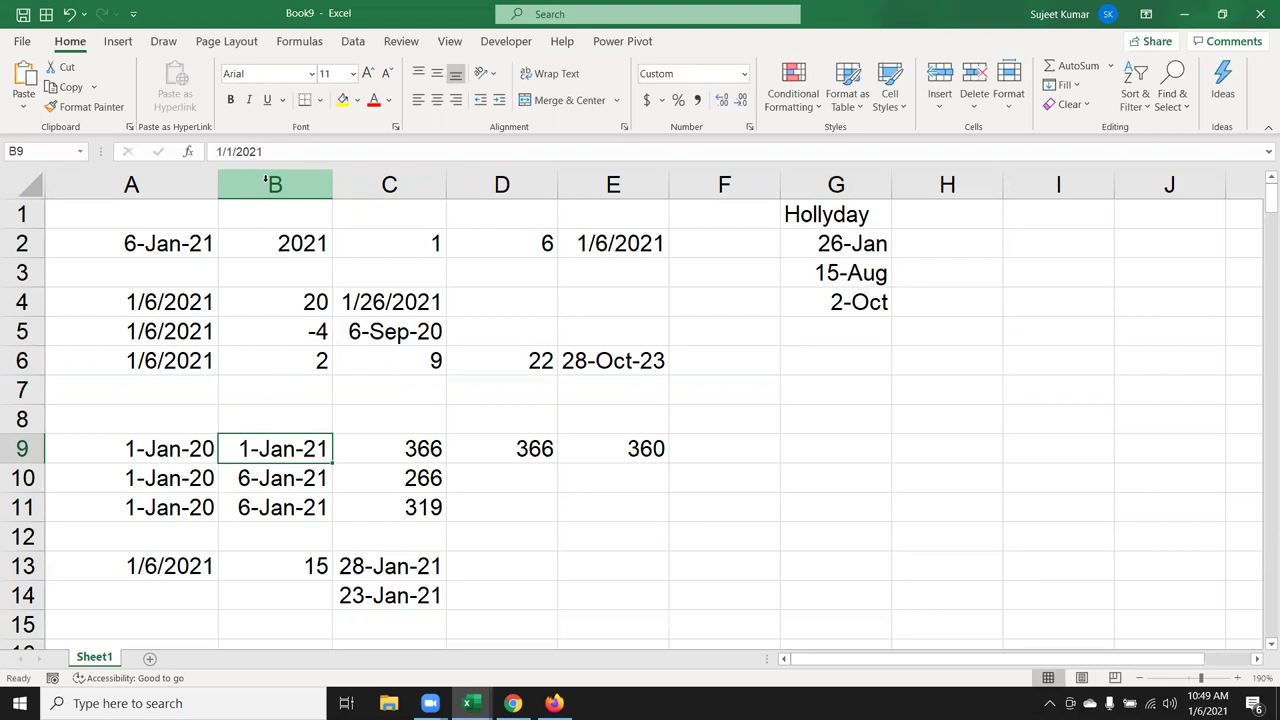
pyautogui.press('Right')
pyautogui.press('Right')
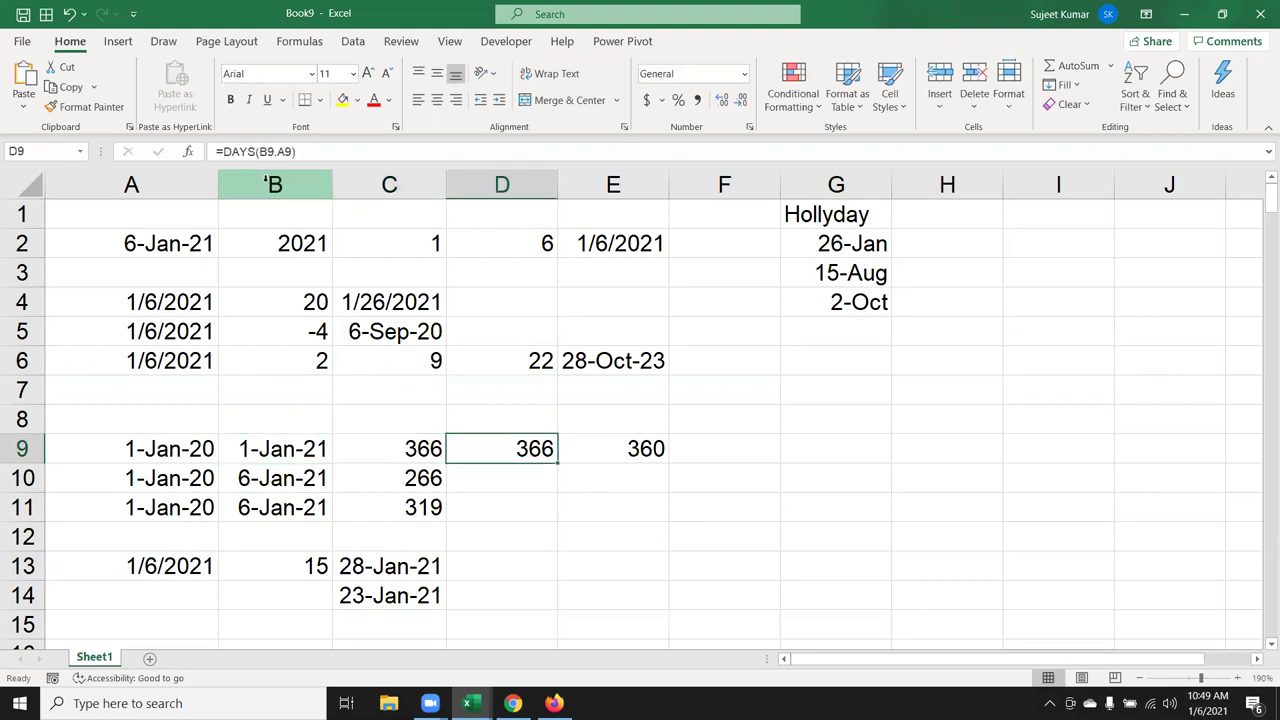
pyautogui.press('Right')
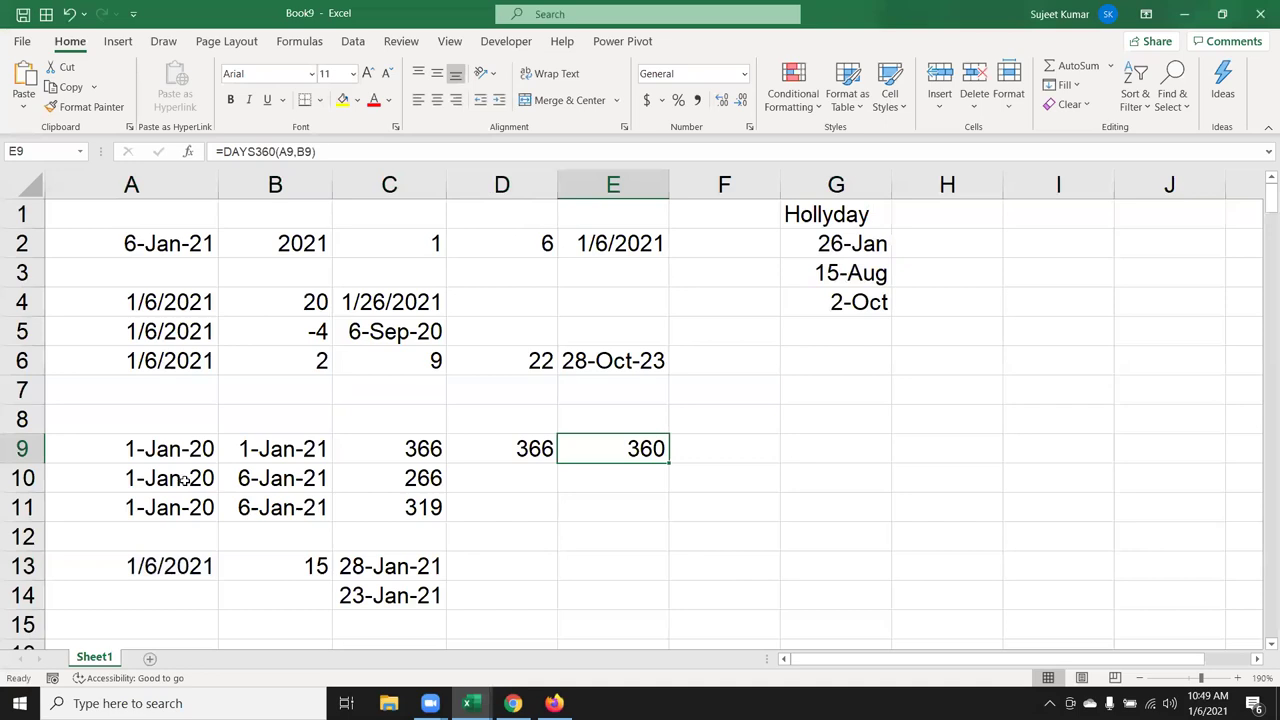
# Enter the start date 1/1/2020 in A17 and today's date, 1/6/2021, in B17
pyautogui.scroll(-2, 228, 562)
pyautogui.click(179, 512)
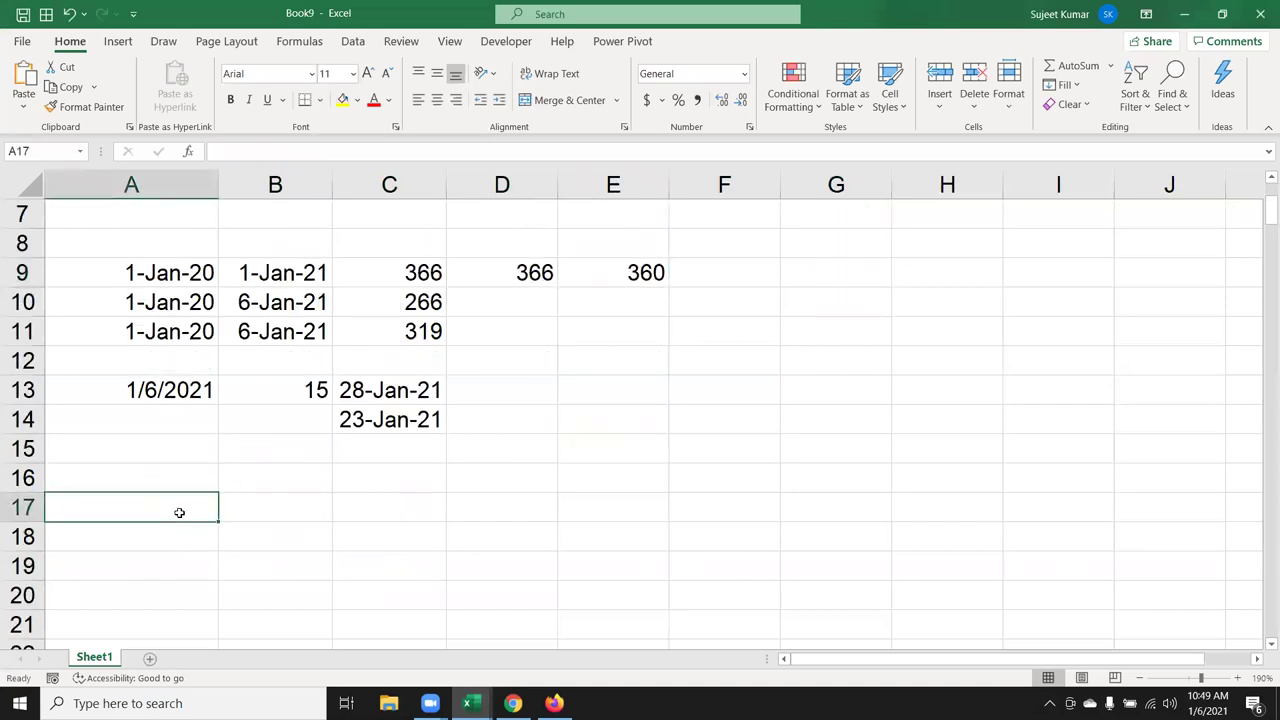
pyautogui.write('1/1/20')
pyautogui.press('Return')
pyautogui.press('Up')
pyautogui.press('Right')
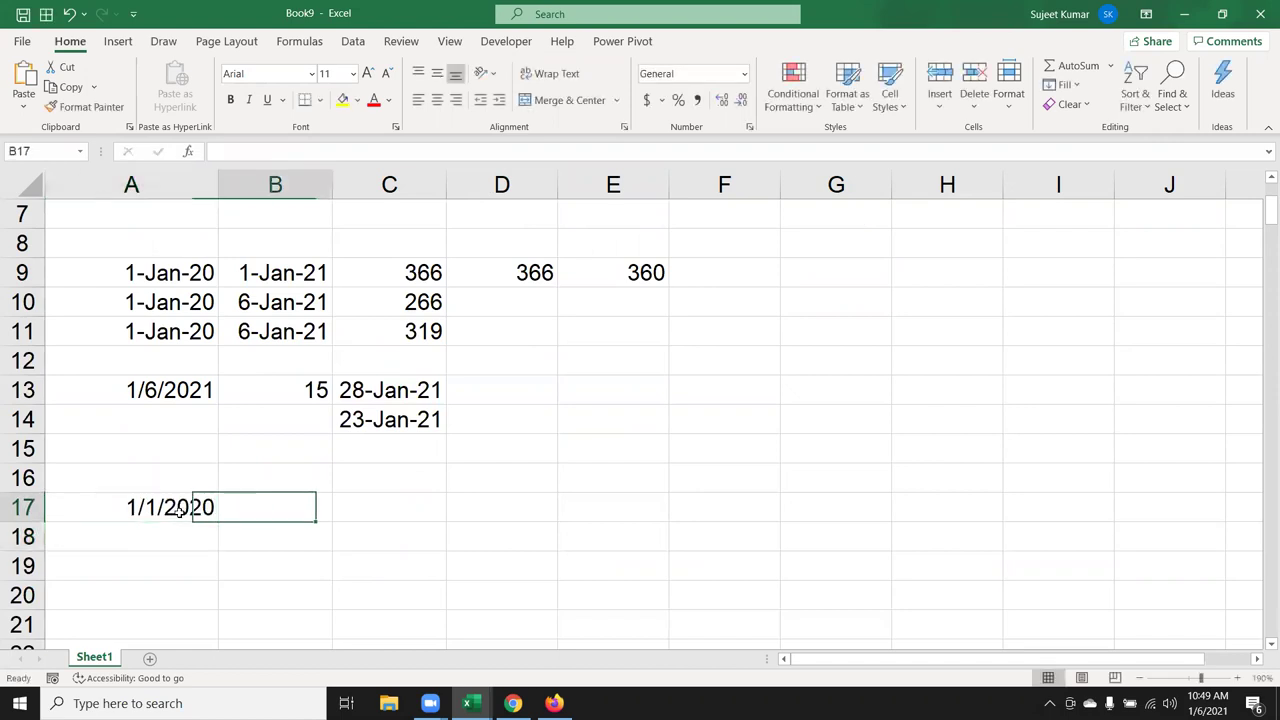
pyautogui.hotkey('ctrl', ';')
pyautogui.press('Return')
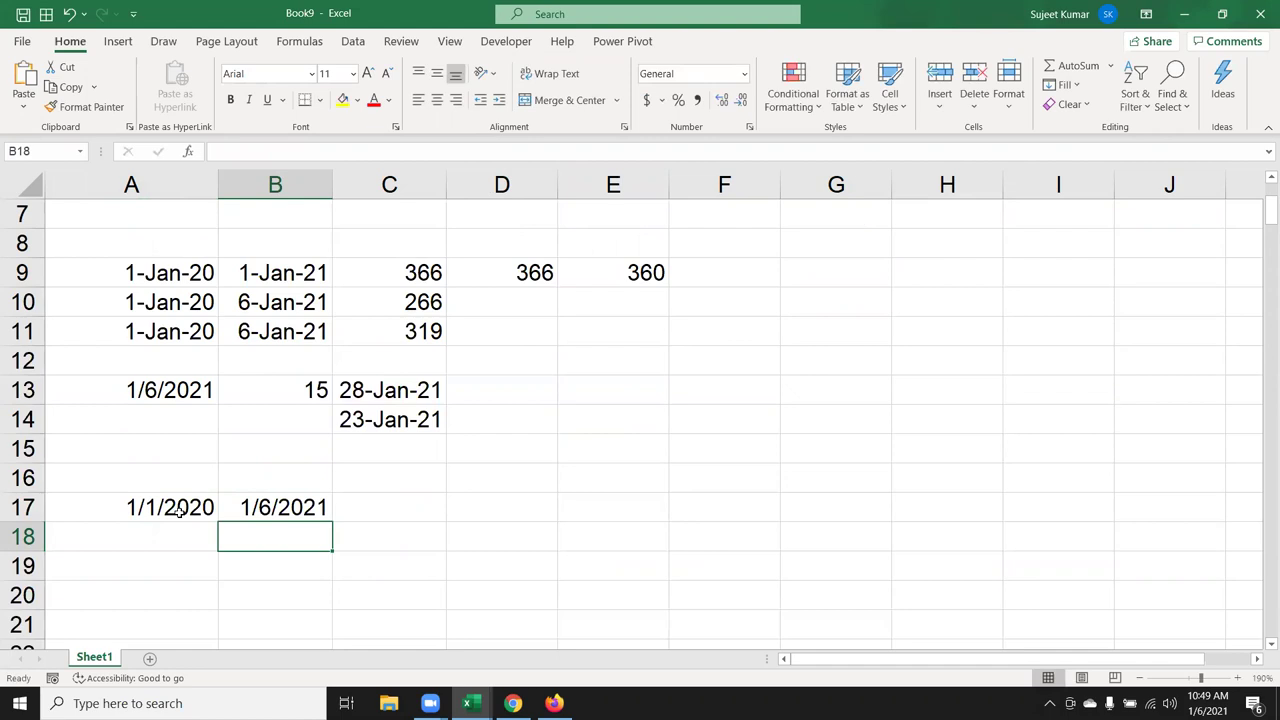
# Enter the amount 500000 in C16
pyautogui.press('Up')
pyautogui.press('Right')
pyautogui.press('Up')
pyautogui.write('500000')
pyautogui.press('Return')
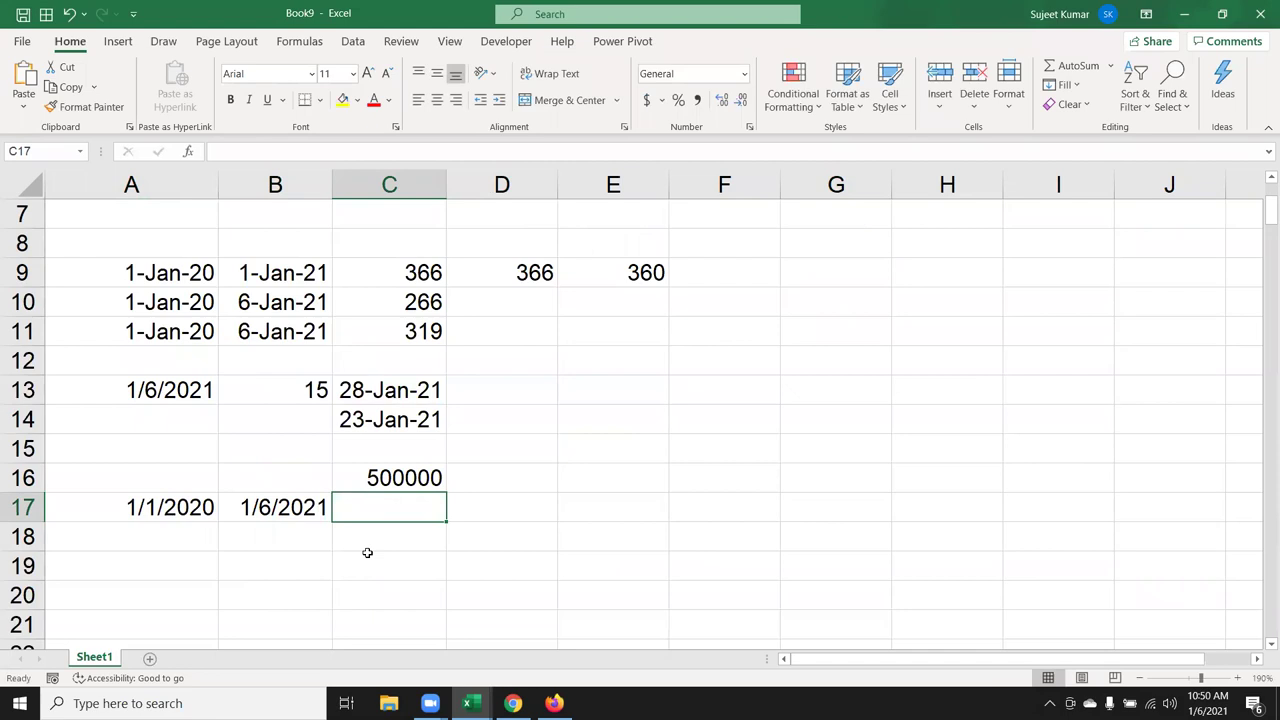
# Enter =YEARFRAC(A17,B17) in C17
pyautogui.write('=')
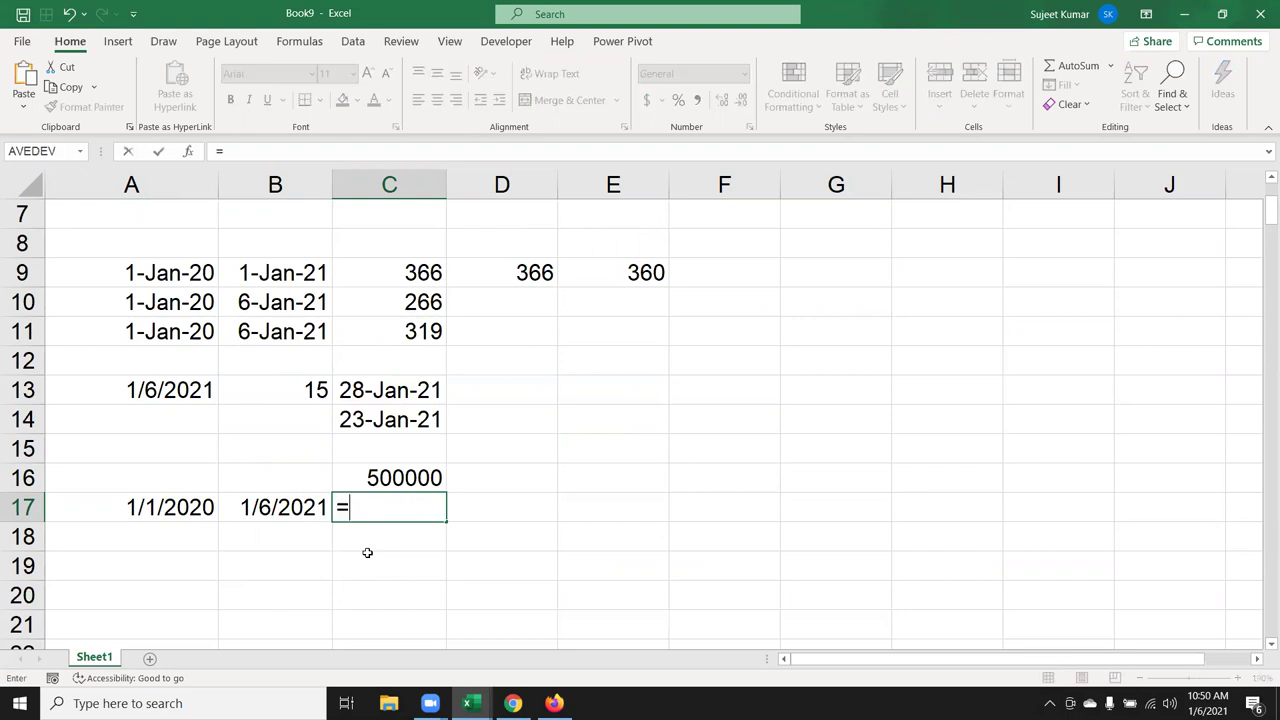
pyautogui.write('ye')
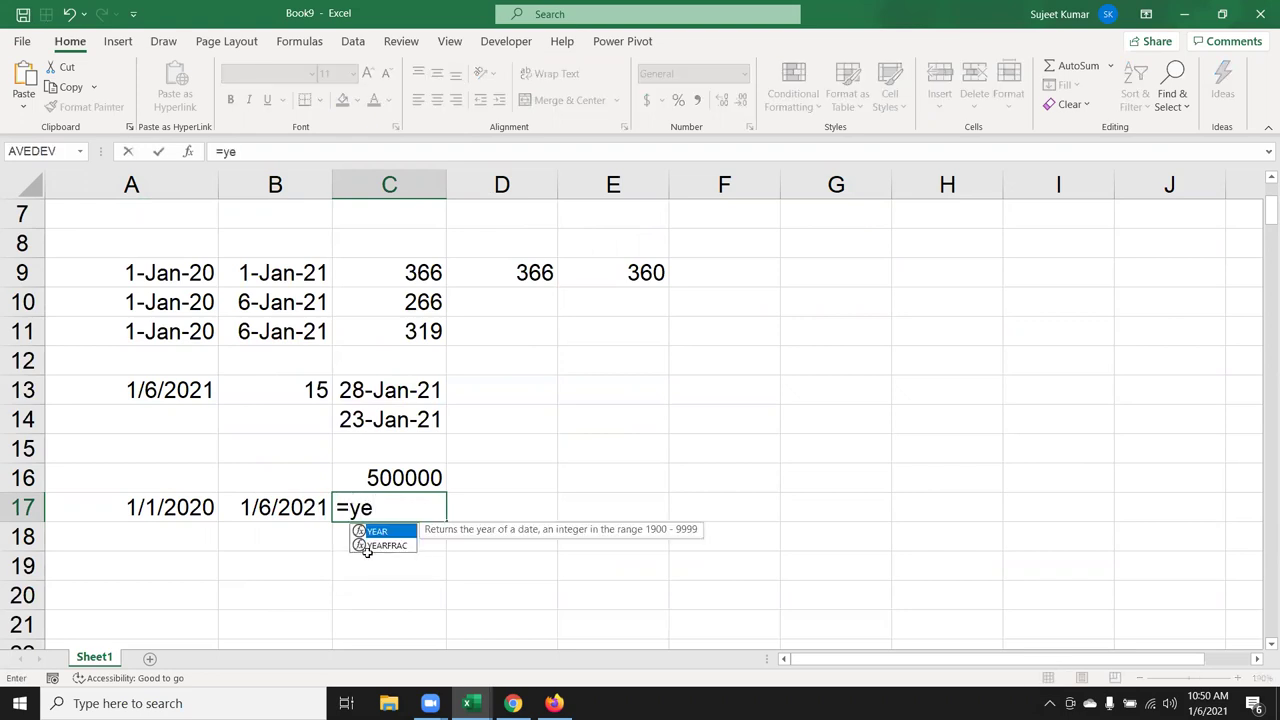
pyautogui.click(385, 545)
pyautogui.doubleClick(385, 545)
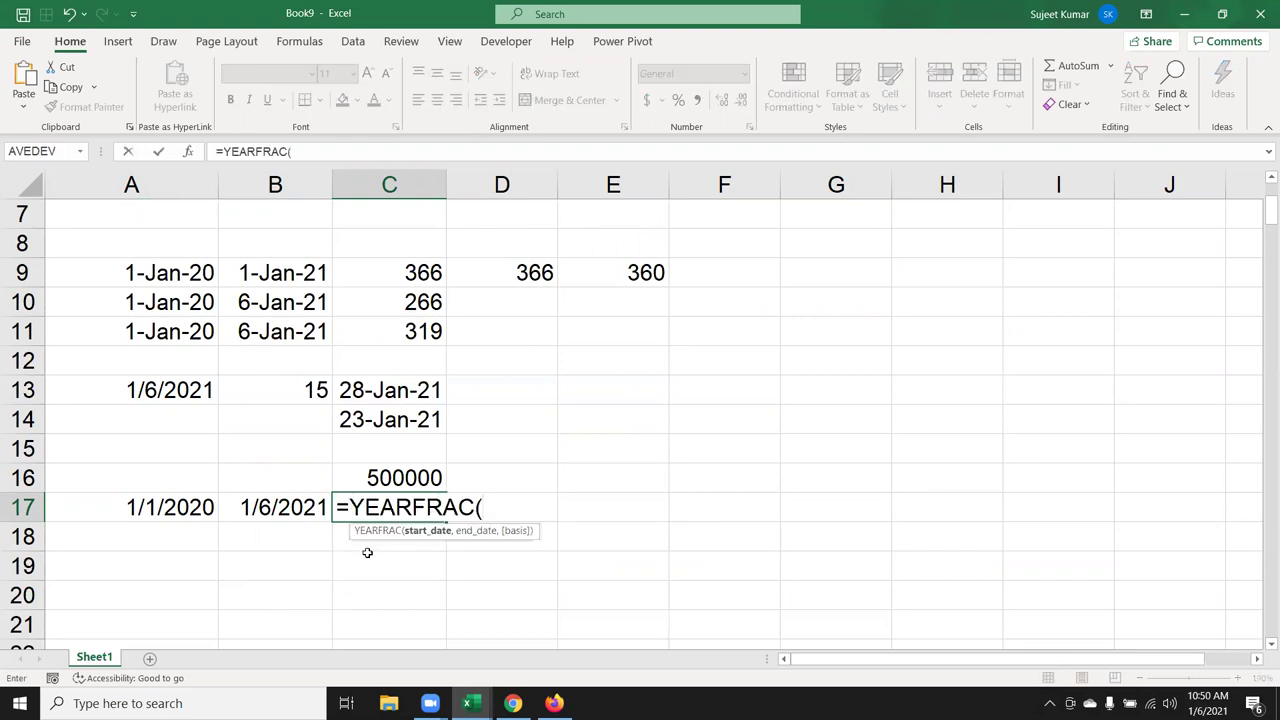
pyautogui.press('Left')
pyautogui.press('Left')
pyautogui.write(',')
pyautogui.press('Left')
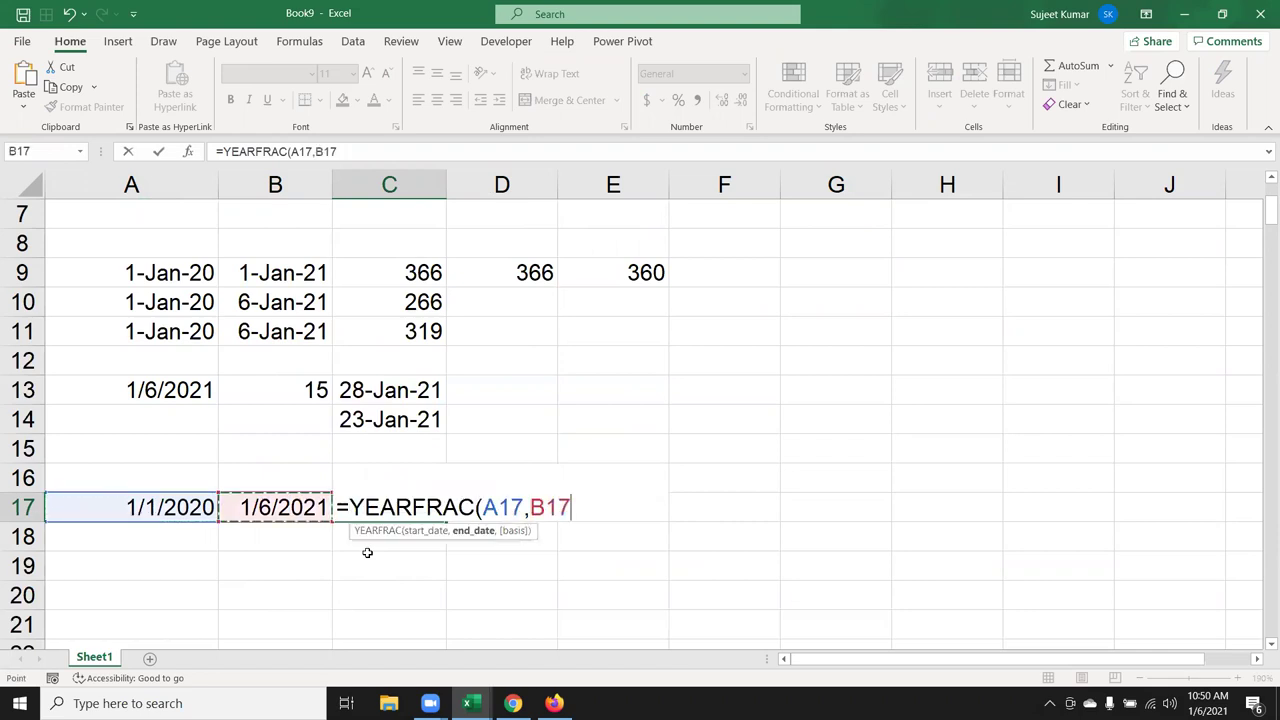
pyautogui.press('Return')
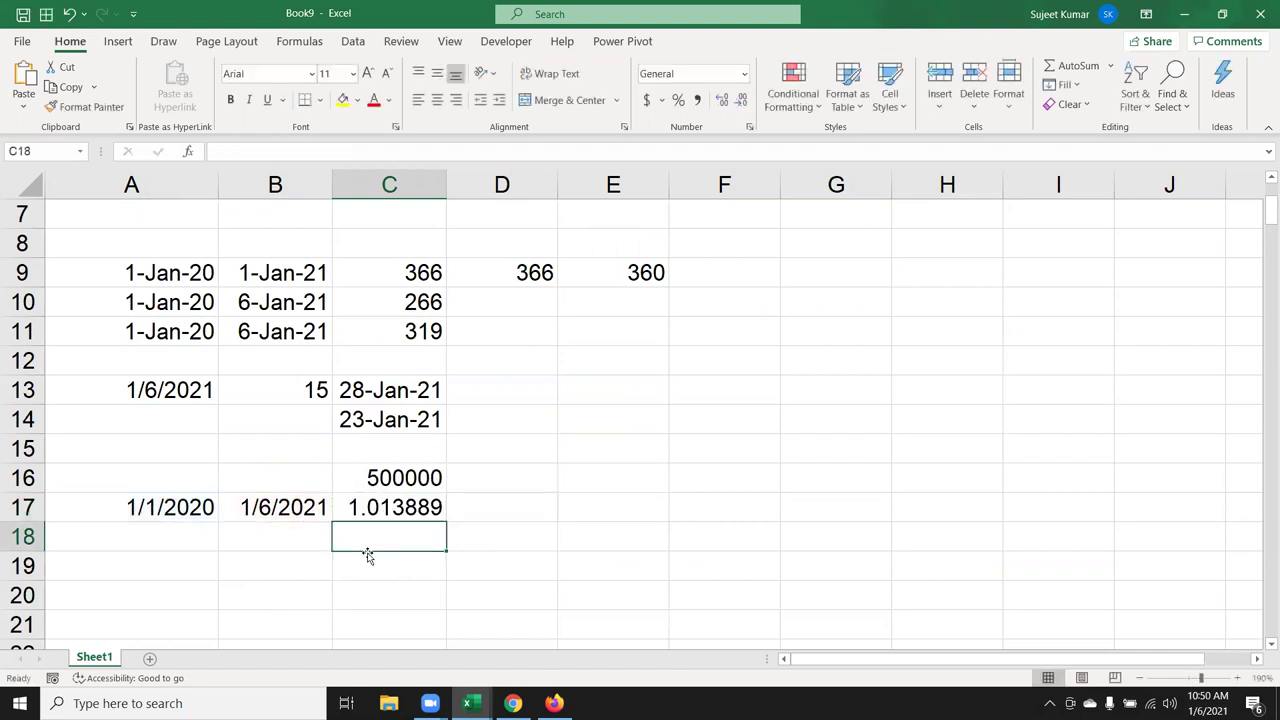
pyautogui.press('Up')
# Format C17 as a percentage with two decimals, showing 101.39%
pyautogui.click(678, 100)
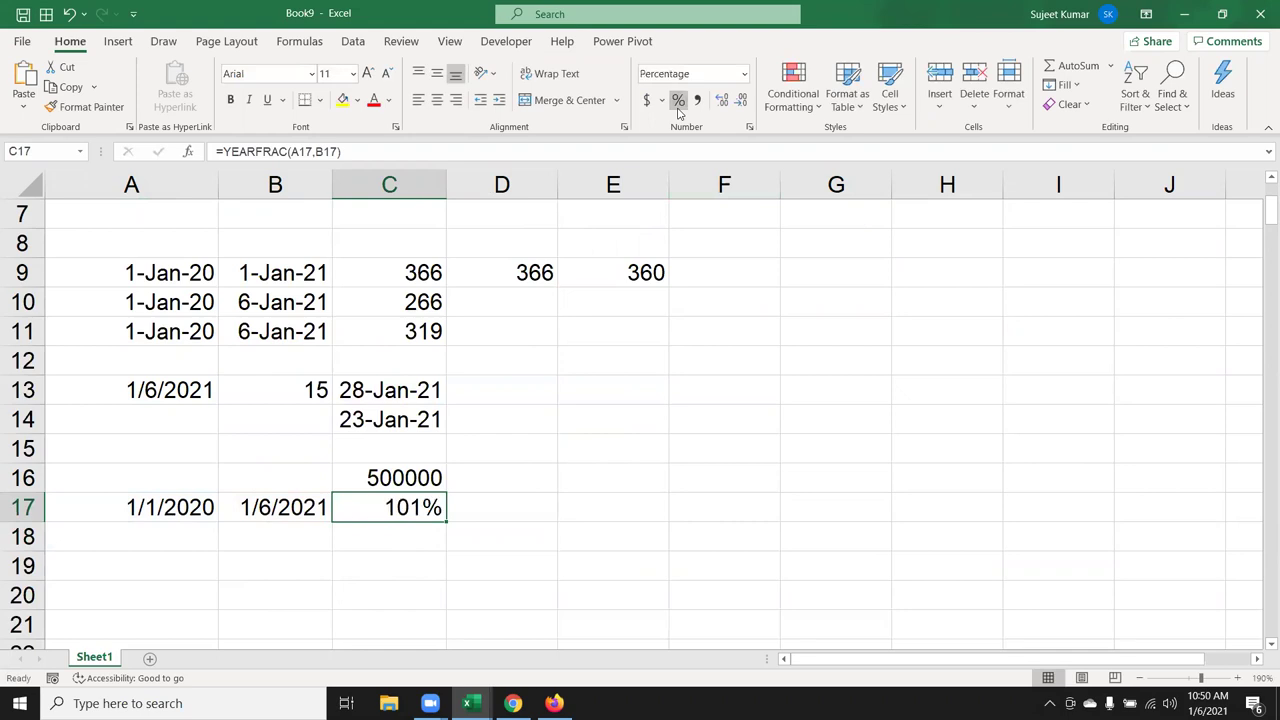
pyautogui.click(742, 104)
pyautogui.click(720, 101)
pyautogui.click(720, 101)
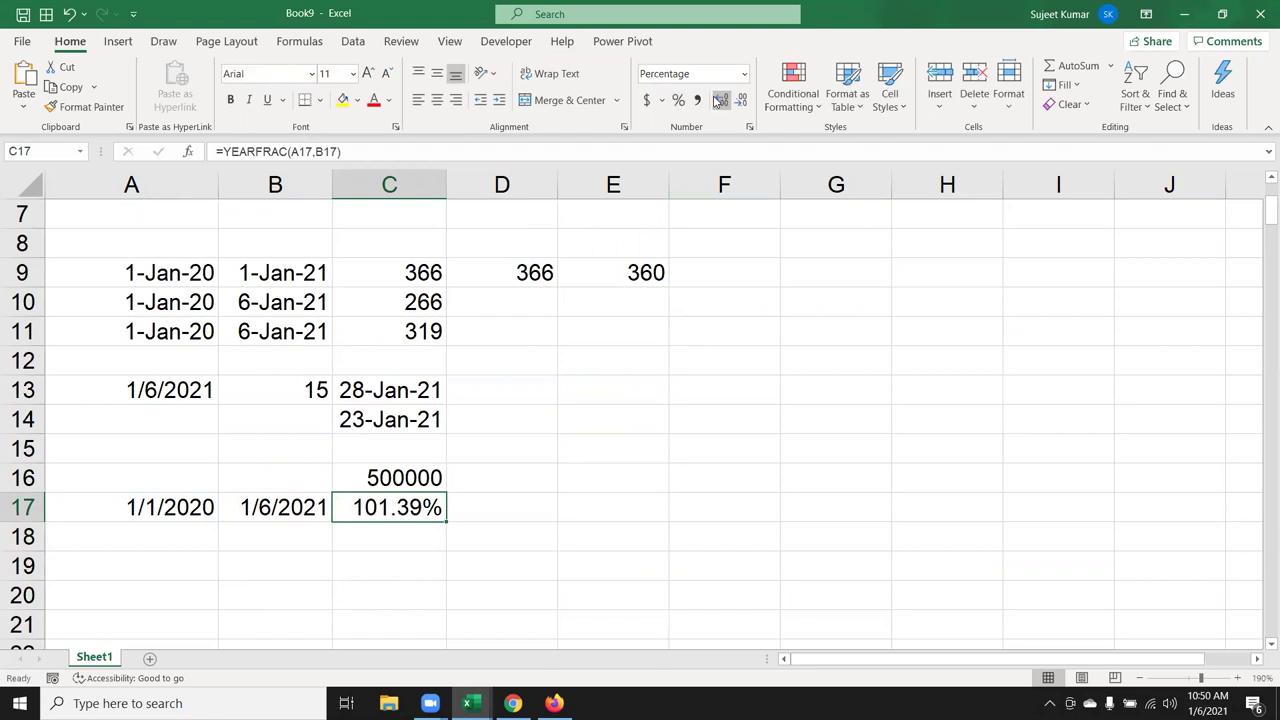
# Enter =C16*C17 in D18, giving 506944.4
pyautogui.click(484, 536)
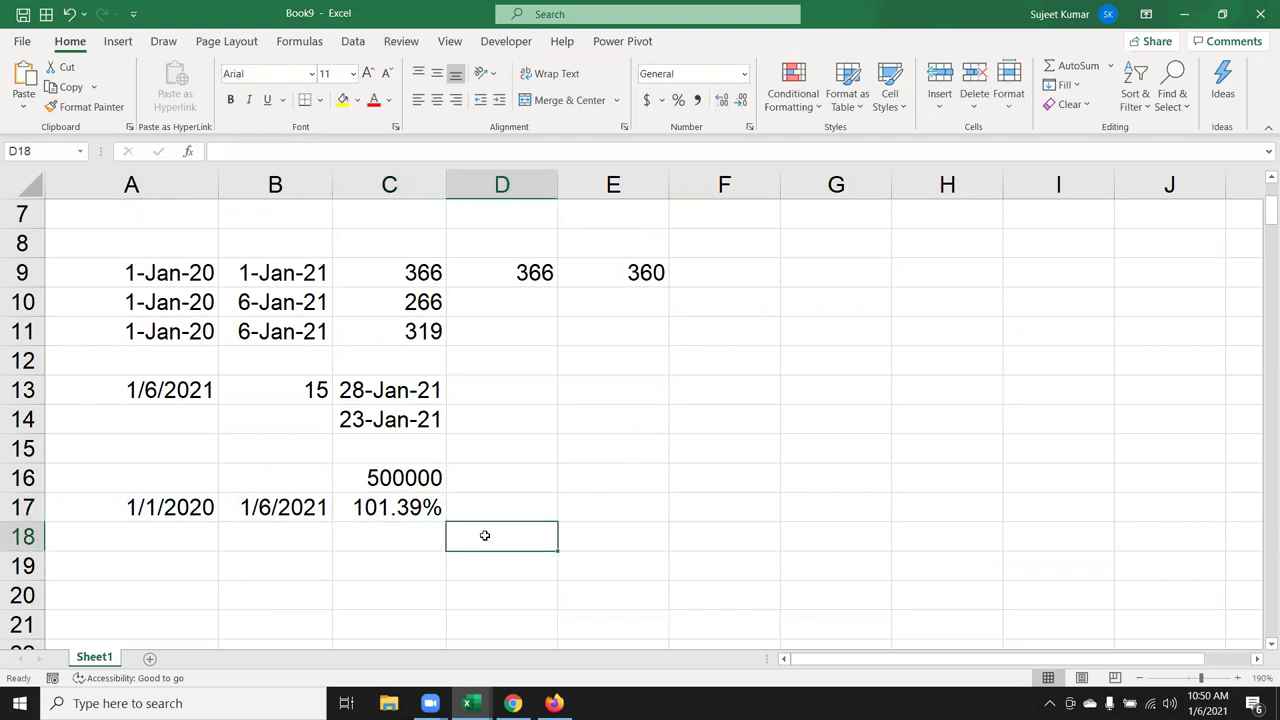
pyautogui.write('=')
pyautogui.press('Up')
pyautogui.press('Up')
pyautogui.press('Up')
pyautogui.press('Left')
pyautogui.press('Down')
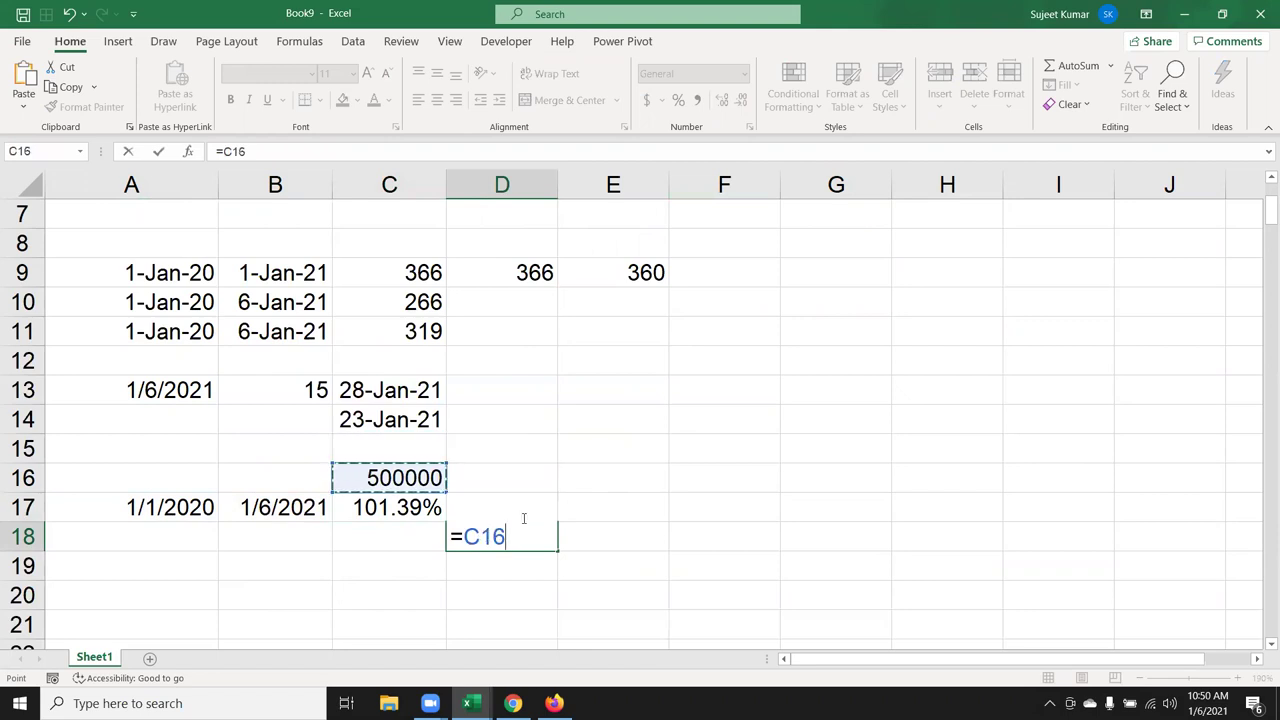
pyautogui.write('*')
pyautogui.press('Up')
pyautogui.press('Left')
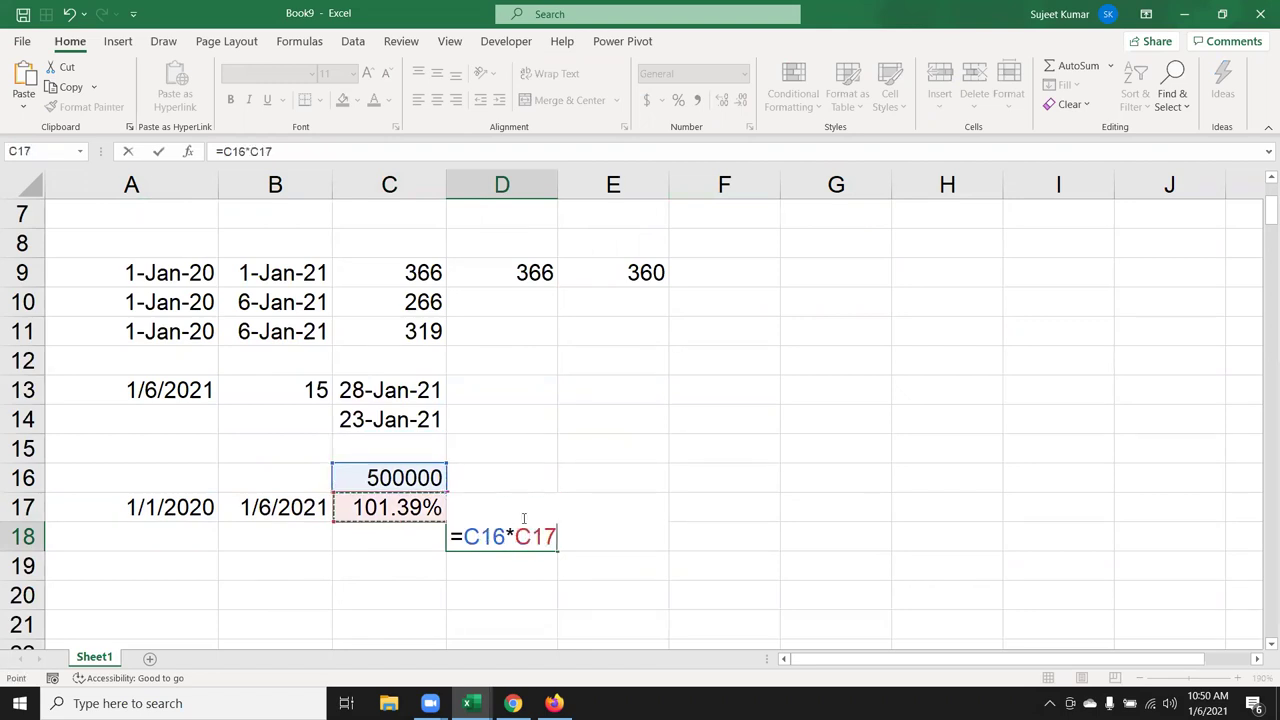
pyautogui.press('Return')
pyautogui.press('Up')
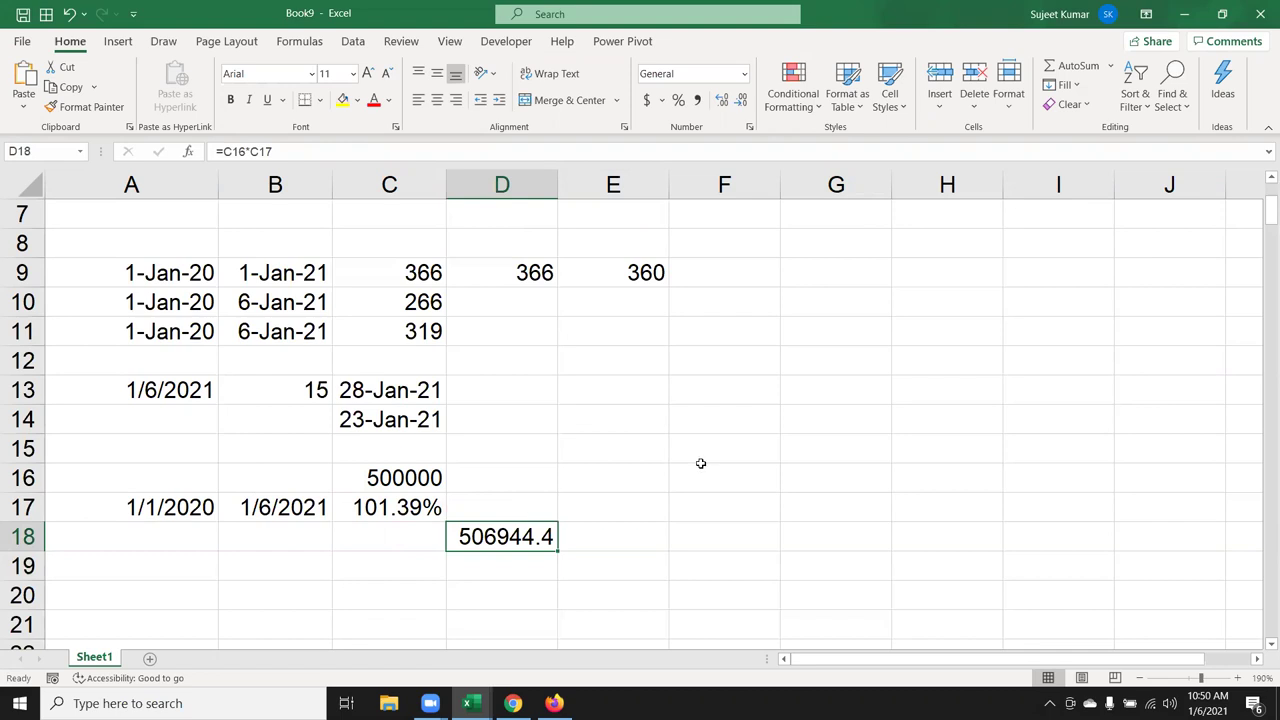
# Insert today's date, 1/6/2021, into F13
pyautogui.click(694, 404)
pyautogui.hotkey('ctrl', ';')
pyautogui.press('Return')
pyautogui.press('Up')
pyautogui.press('Right')
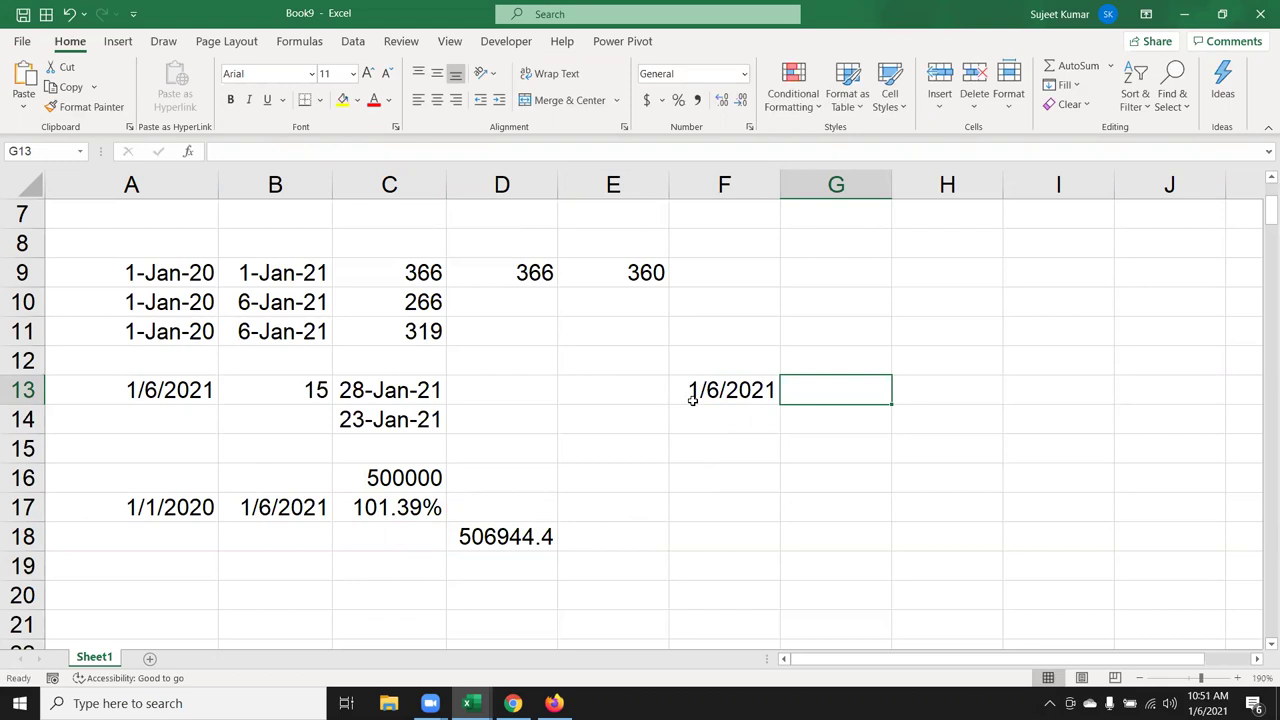
# Type the labels 'start' in F15 and 'end' in G15
pyautogui.click(692, 399)
pyautogui.click(680, 437)
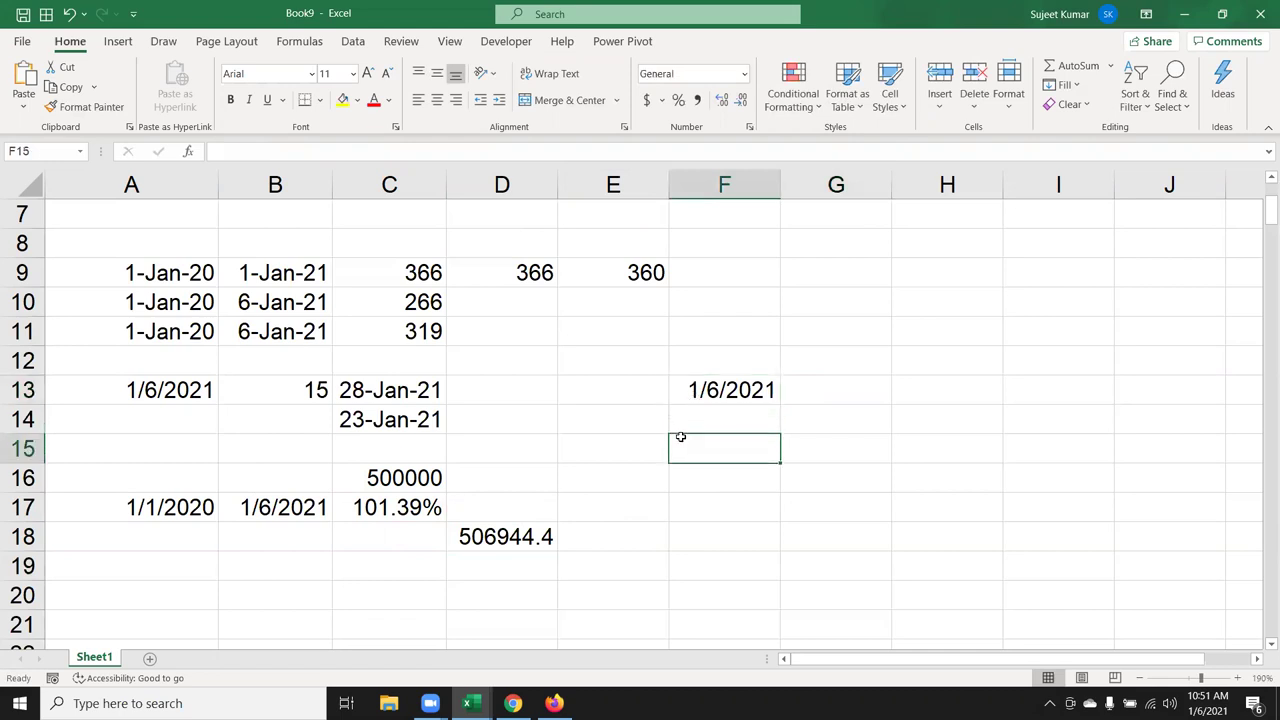
pyautogui.write('sta')
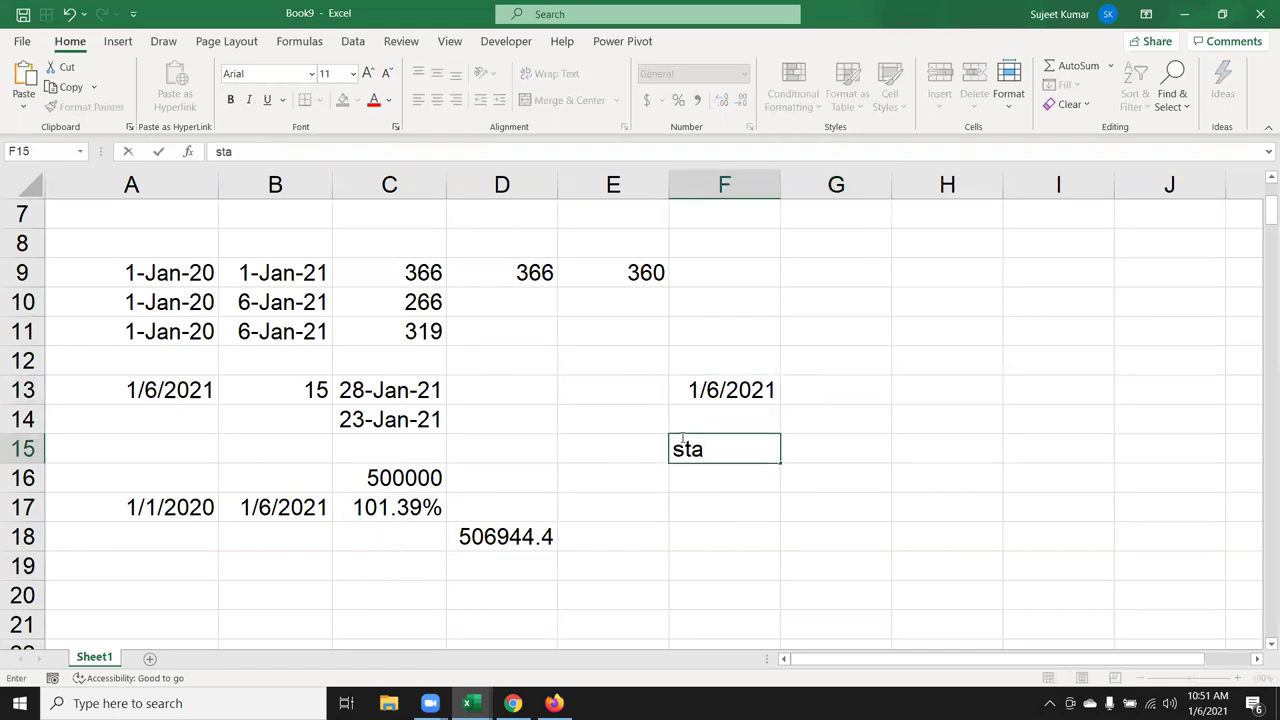
pyautogui.write('rt')
pyautogui.press('Tab')
pyautogui.write('e')
pyautogui.write('nf')
pyautogui.press('BackSpace')
pyautogui.write('d')
pyautogui.press('Tab')
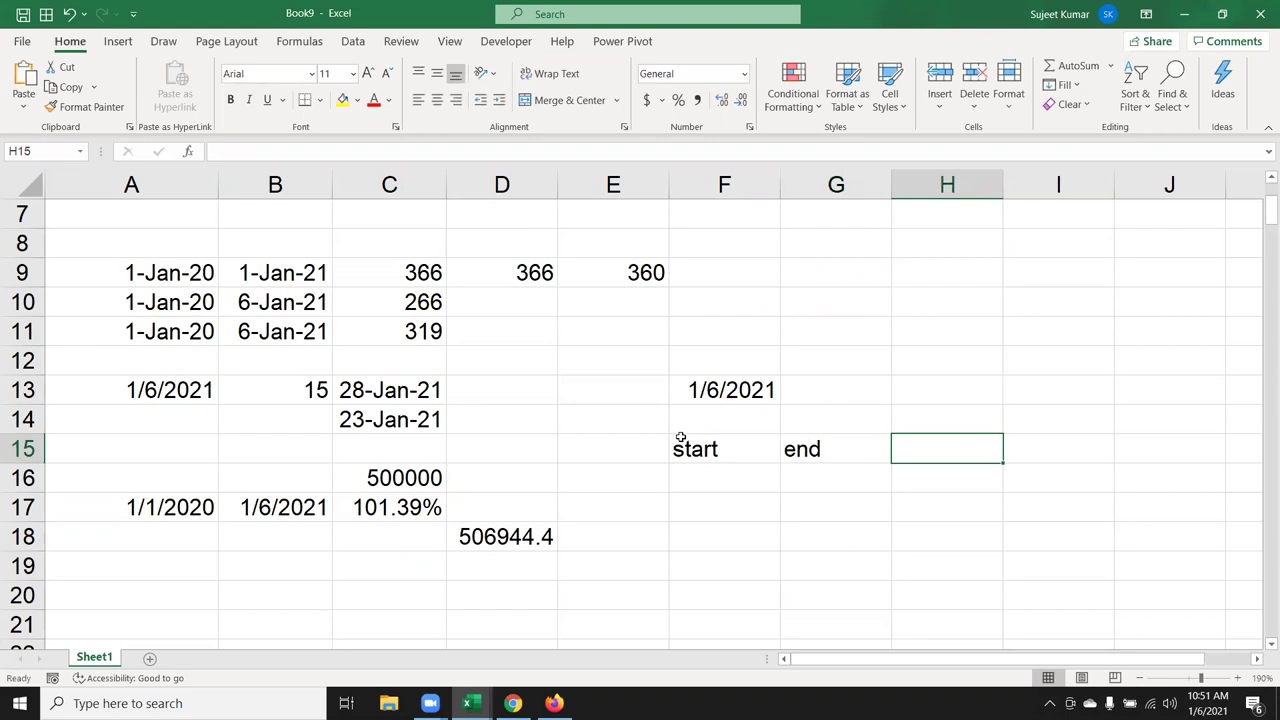
# Enter =EOMONTH(F13,0) in G16 and format it as a date, showing 31-Jan-21
pyautogui.press('Left')
pyautogui.press('Down')
pyautogui.write('=')
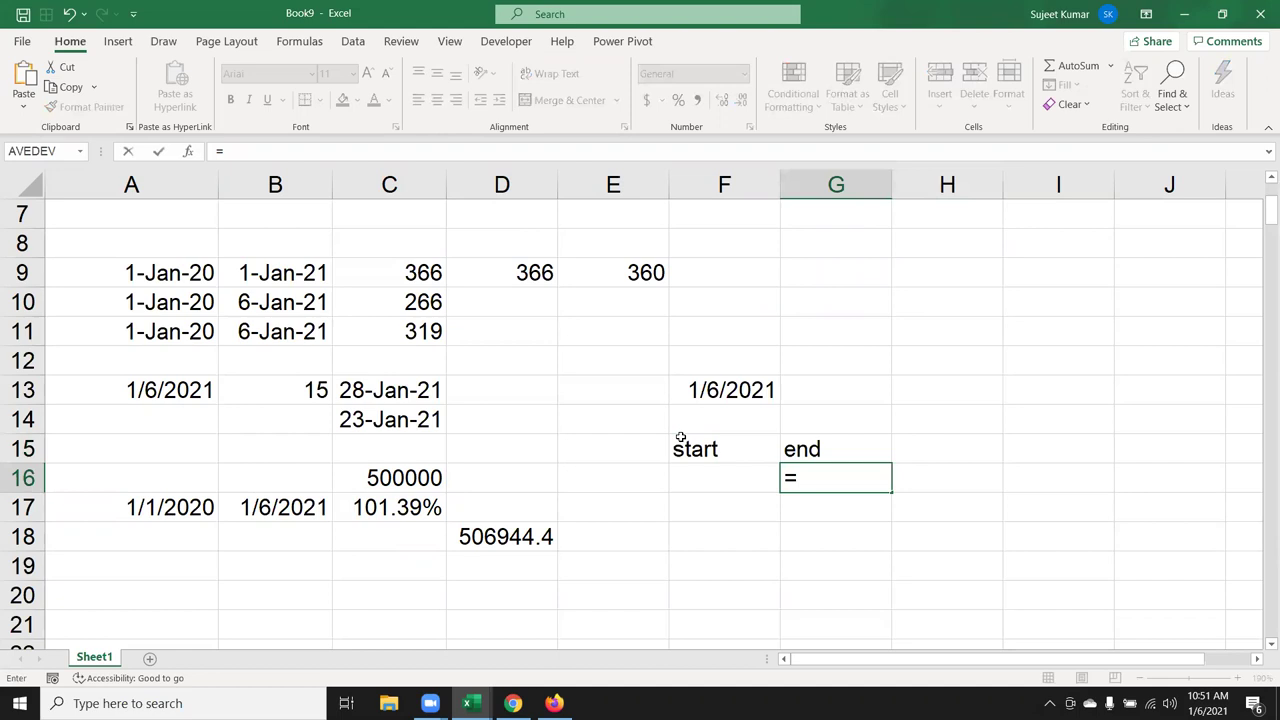
pyautogui.write('eo')
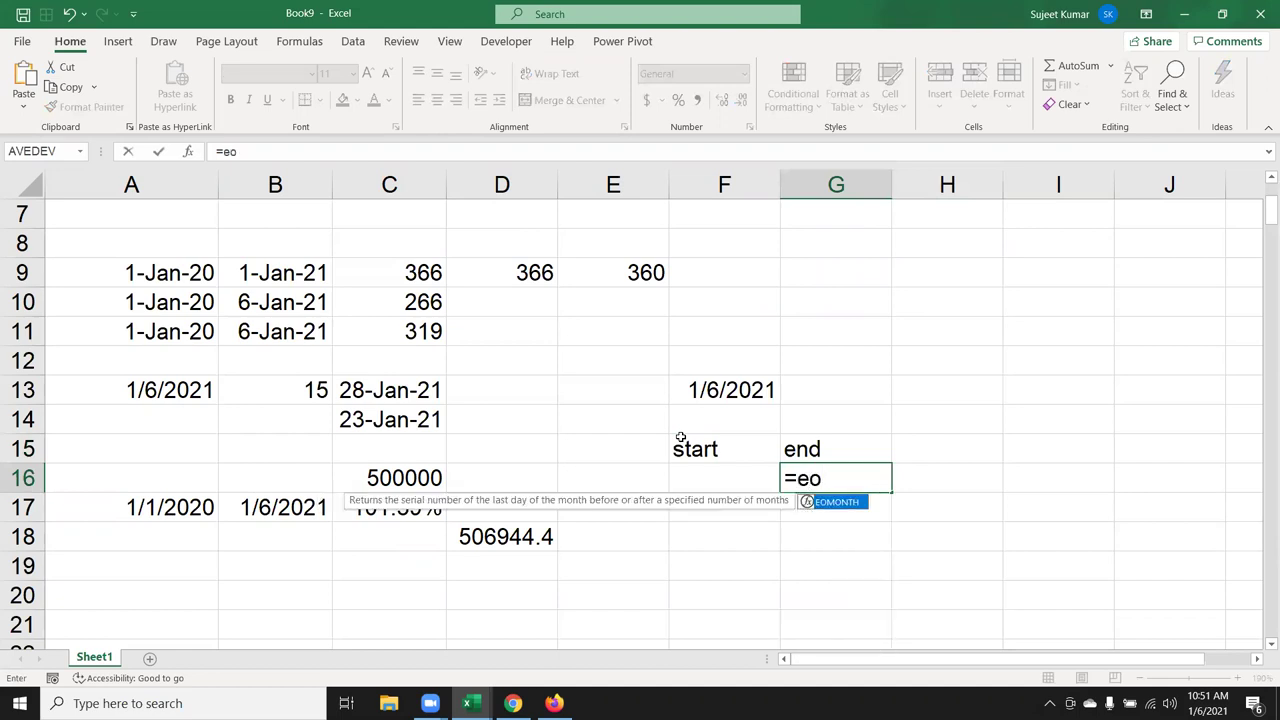
pyautogui.press('Tab')
pyautogui.press('Up')
pyautogui.press('Up')
pyautogui.press('Up')
pyautogui.press('Left')
pyautogui.write(',')
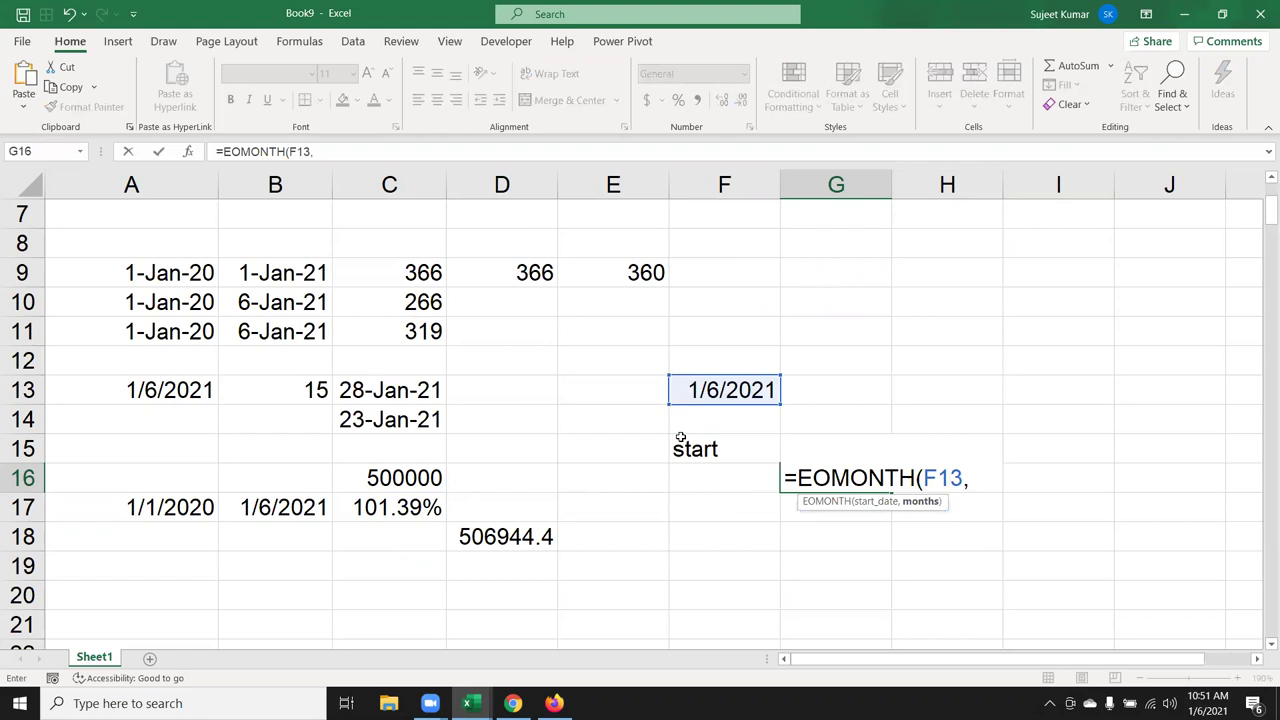
pyautogui.write('0')
pyautogui.press('Return')
pyautogui.press('Up')
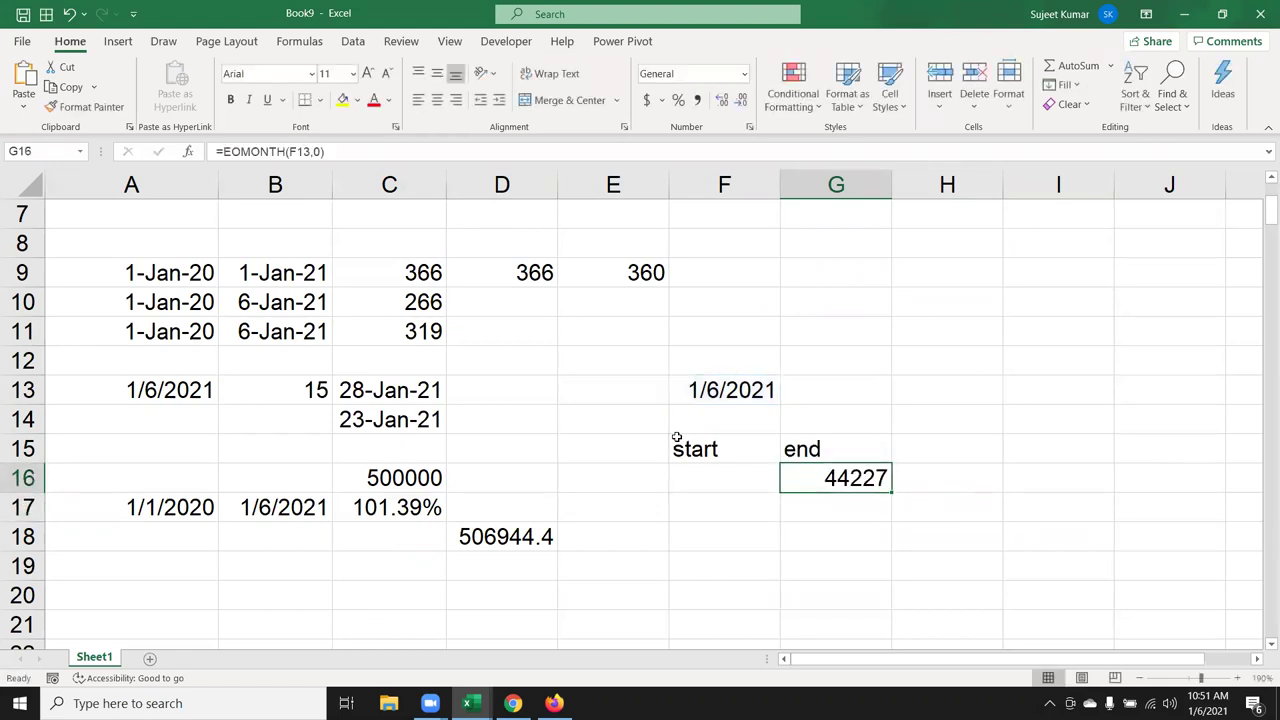
pyautogui.hotkey('ctrl', 'shift', '3')
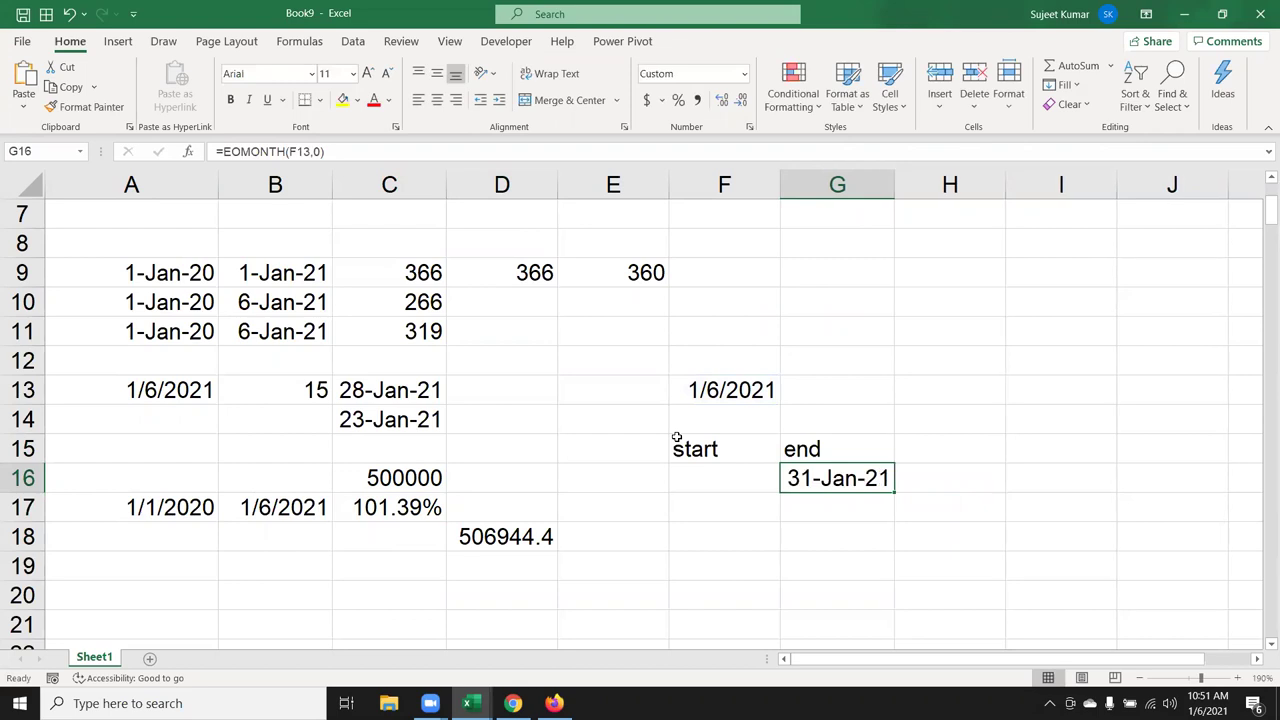
pyautogui.press('Left')
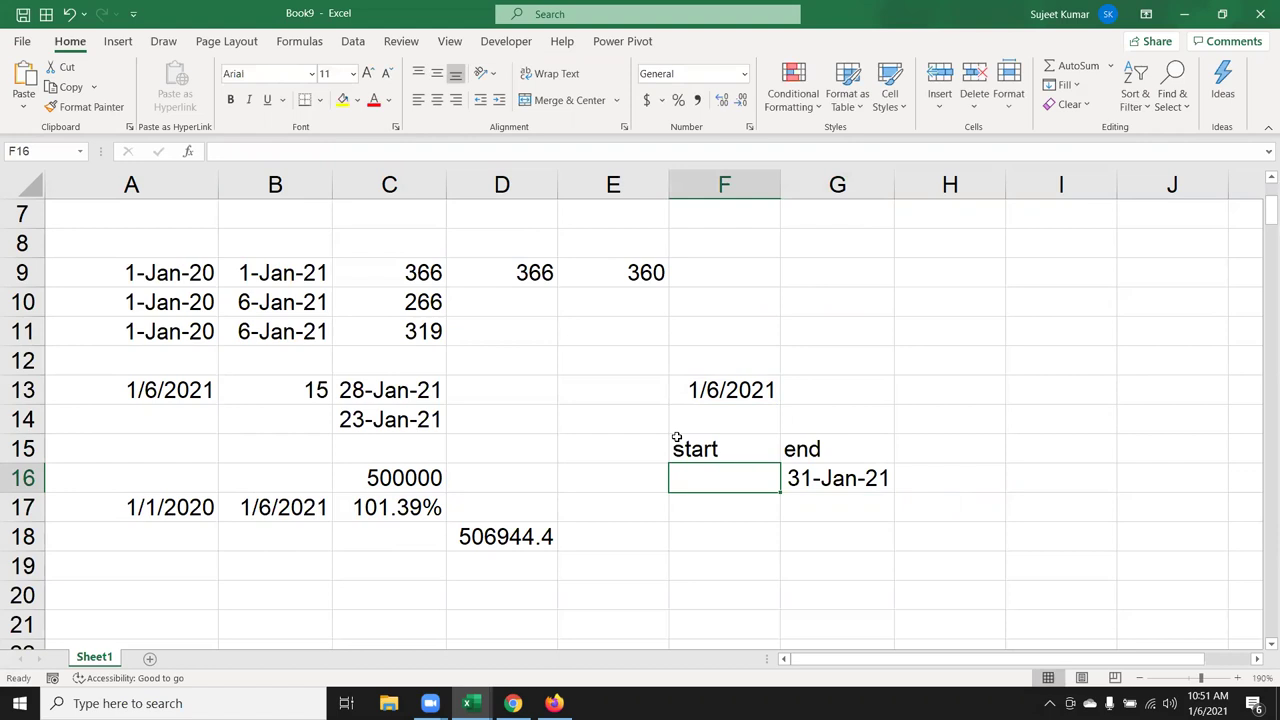
# Enter =EOMONTH(F13,-1) in F16 and format it as a date
pyautogui.write('=')
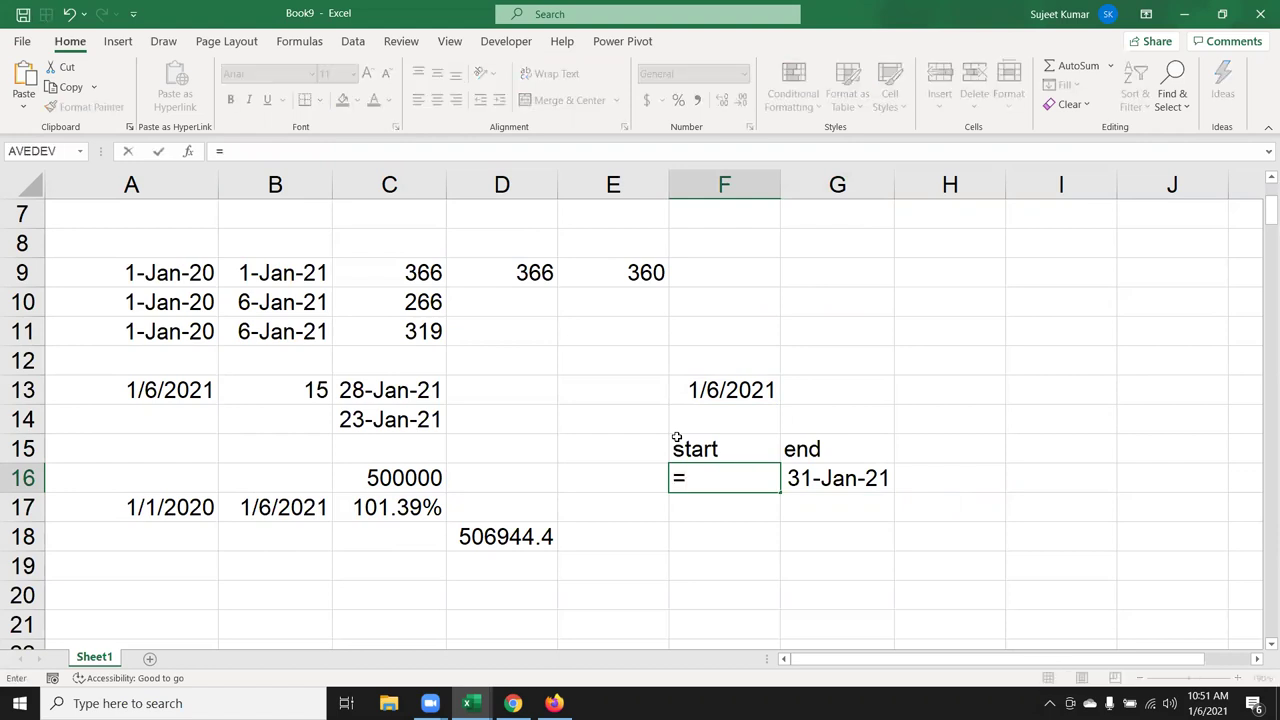
pyautogui.write('eo')
pyautogui.press('Tab')
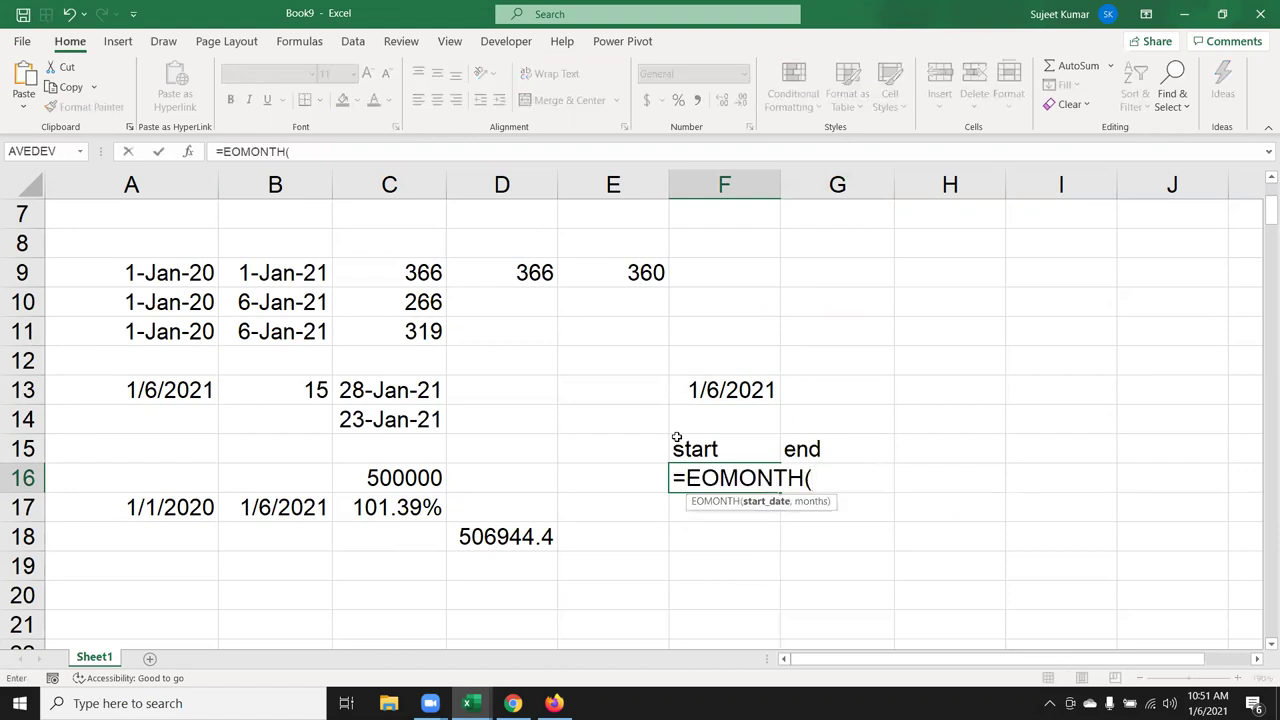
pyautogui.press('Up')
pyautogui.press('Up')
pyautogui.press('Up')
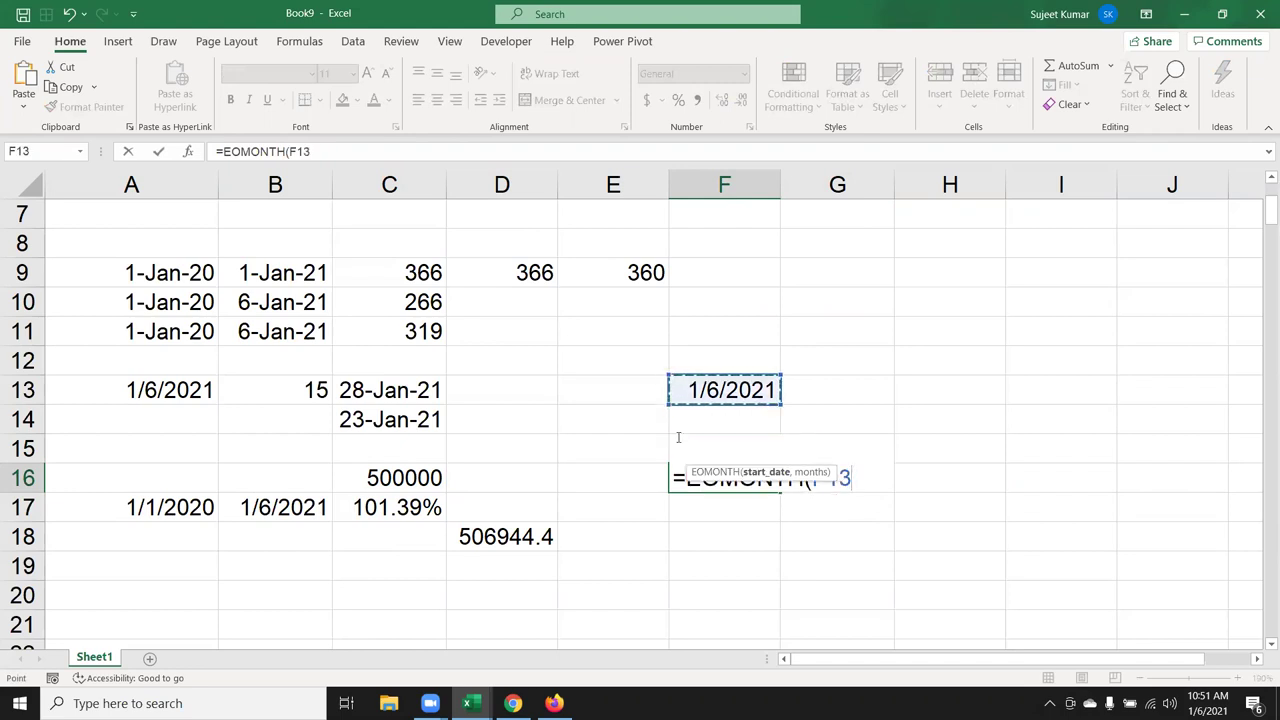
pyautogui.write(',-')
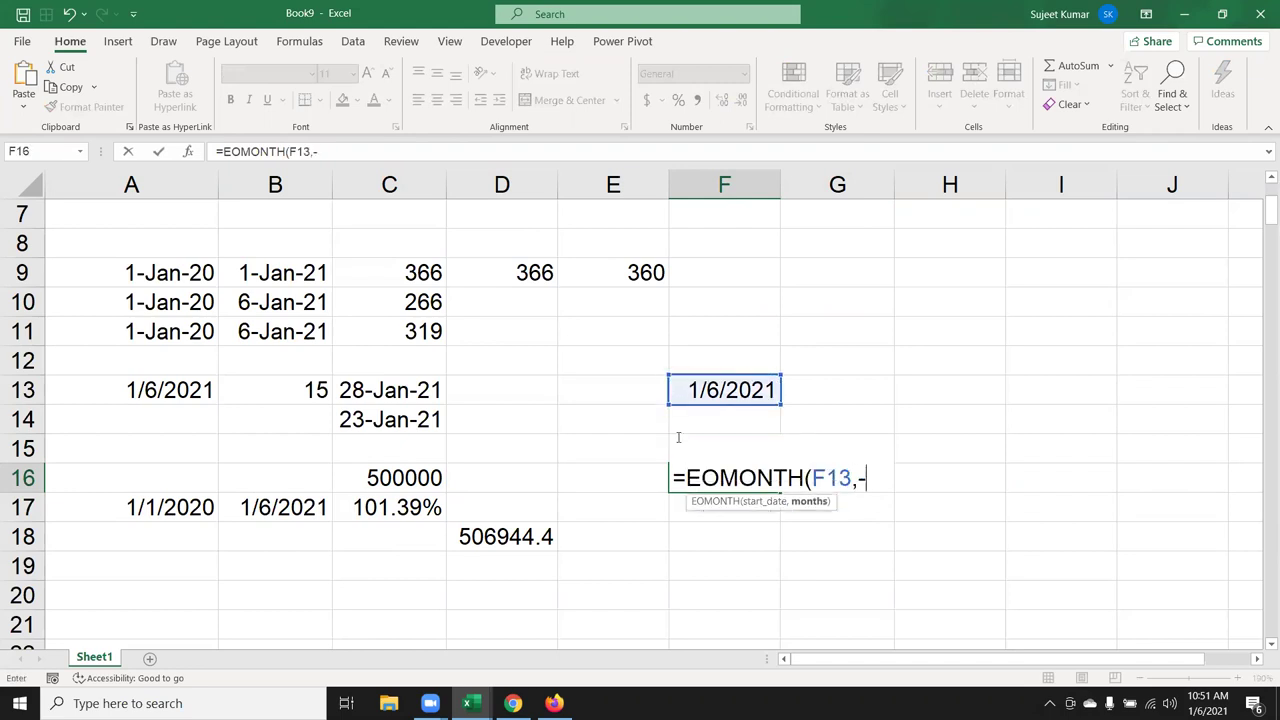
pyautogui.write('1)')
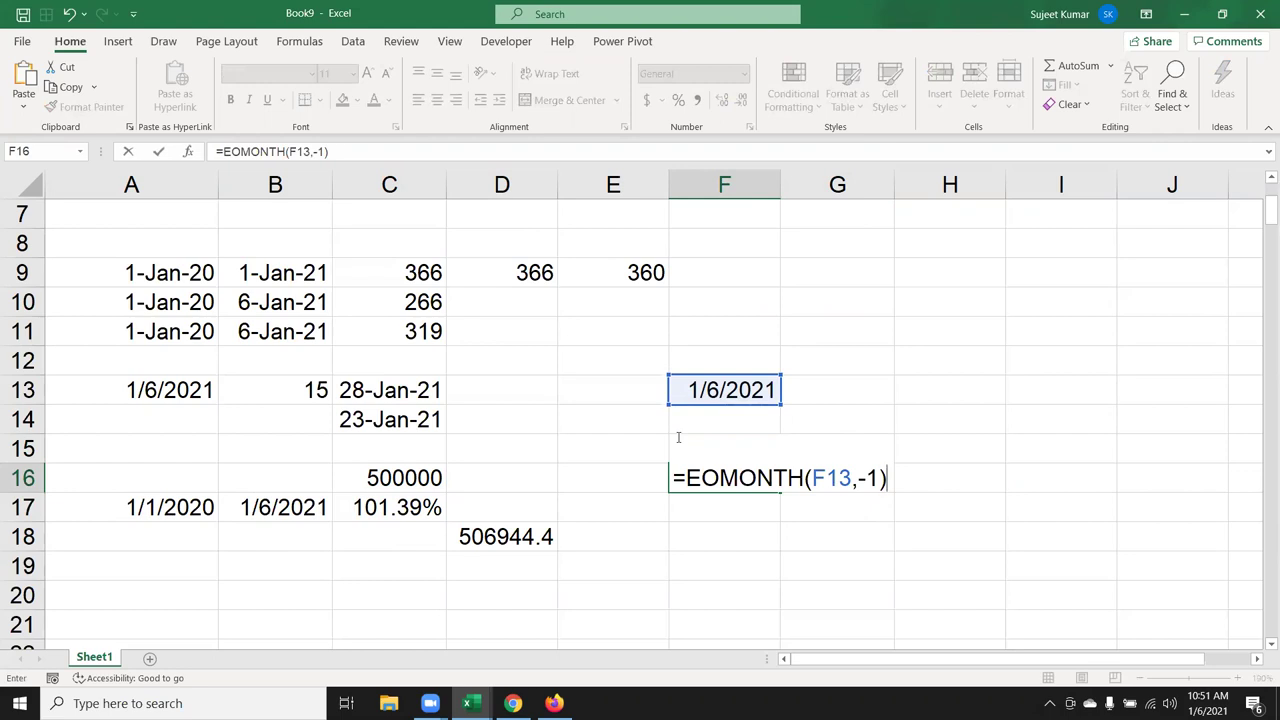
pyautogui.press('Return')
pyautogui.press('Up')
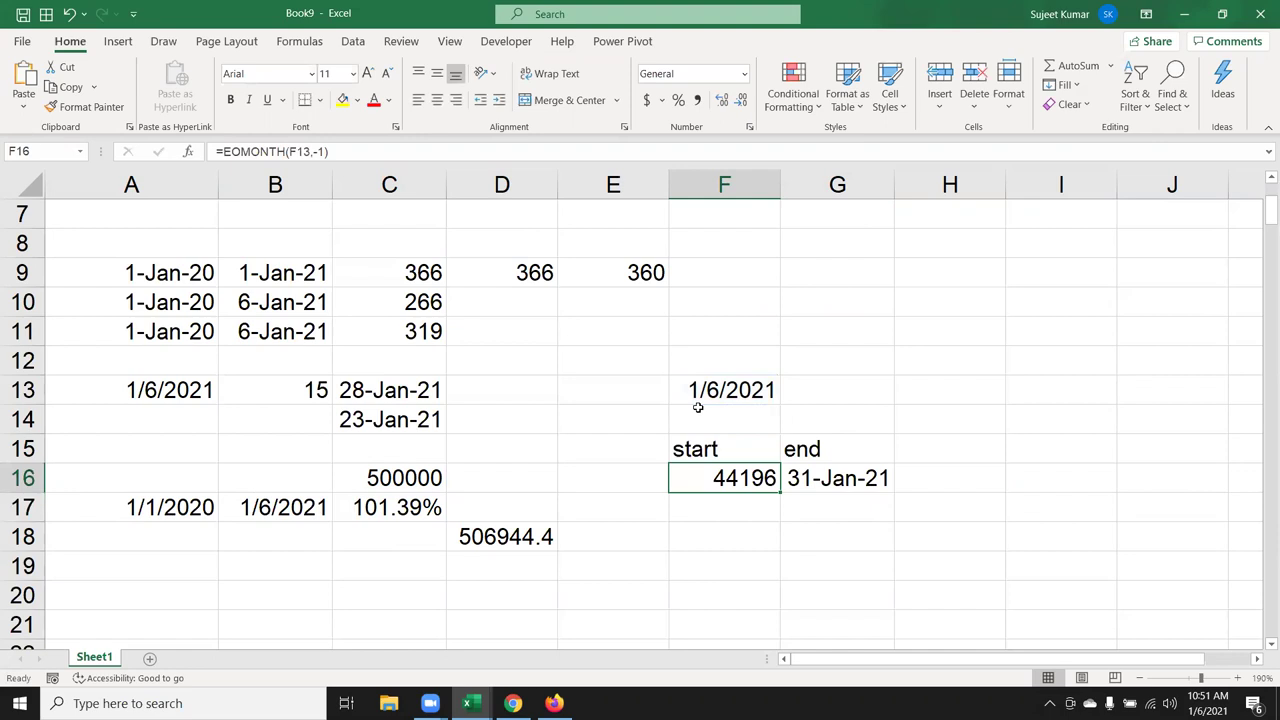
pyautogui.hotkey('ctrl', 'shift', '3')
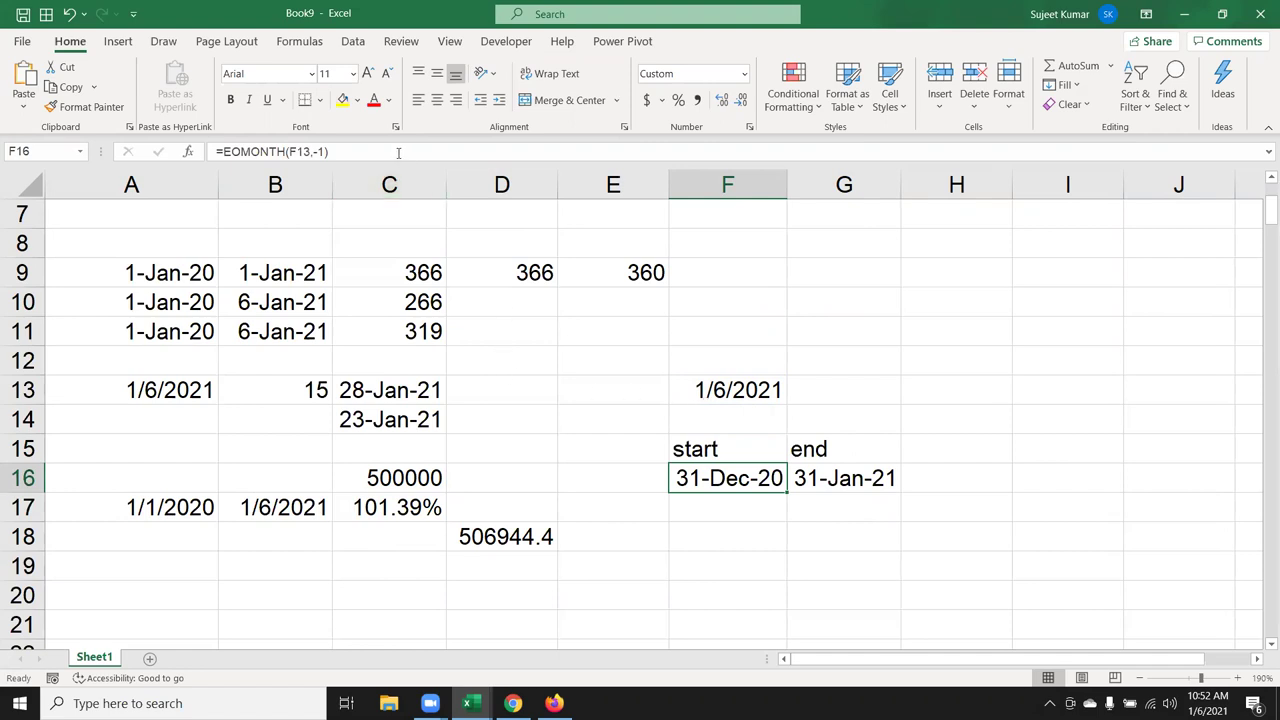
# Extend F16's formula to =EOMONTH(F13,-1)+1 so it shows 1-Jan-21
pyautogui.click(398, 151)
pyautogui.write('+1')
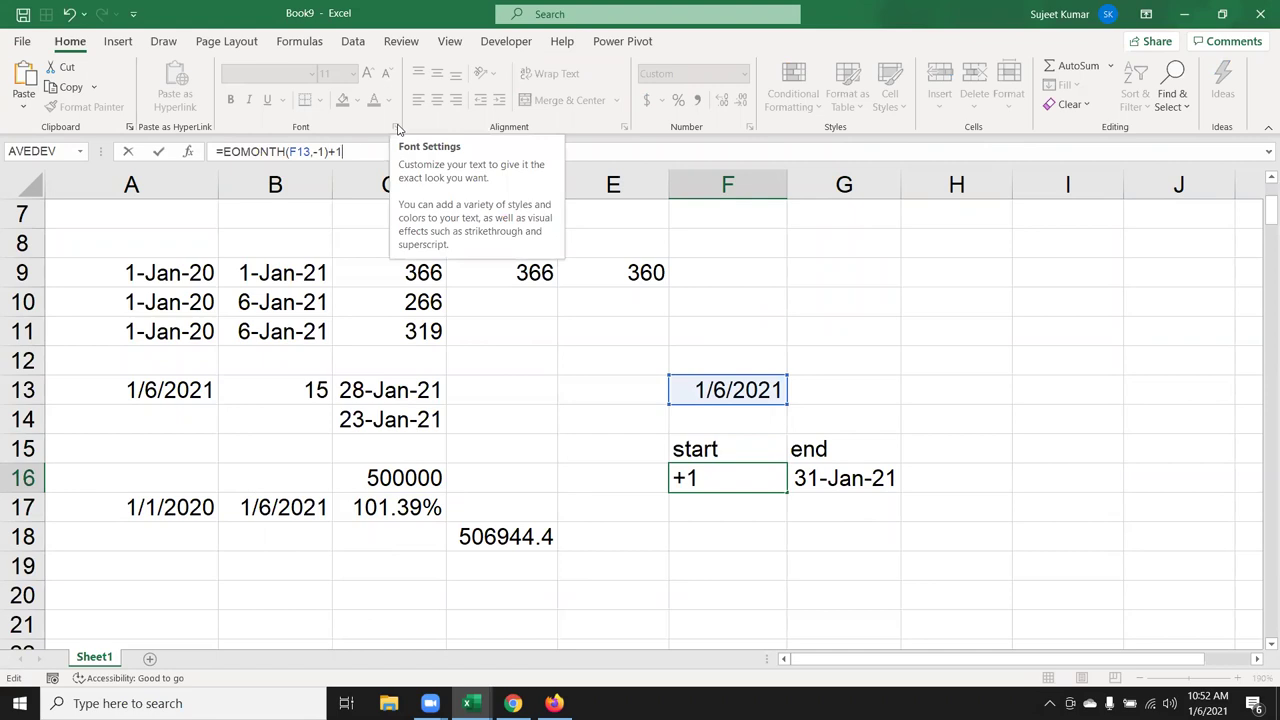
pyautogui.press('Return')
pyautogui.press('Up')
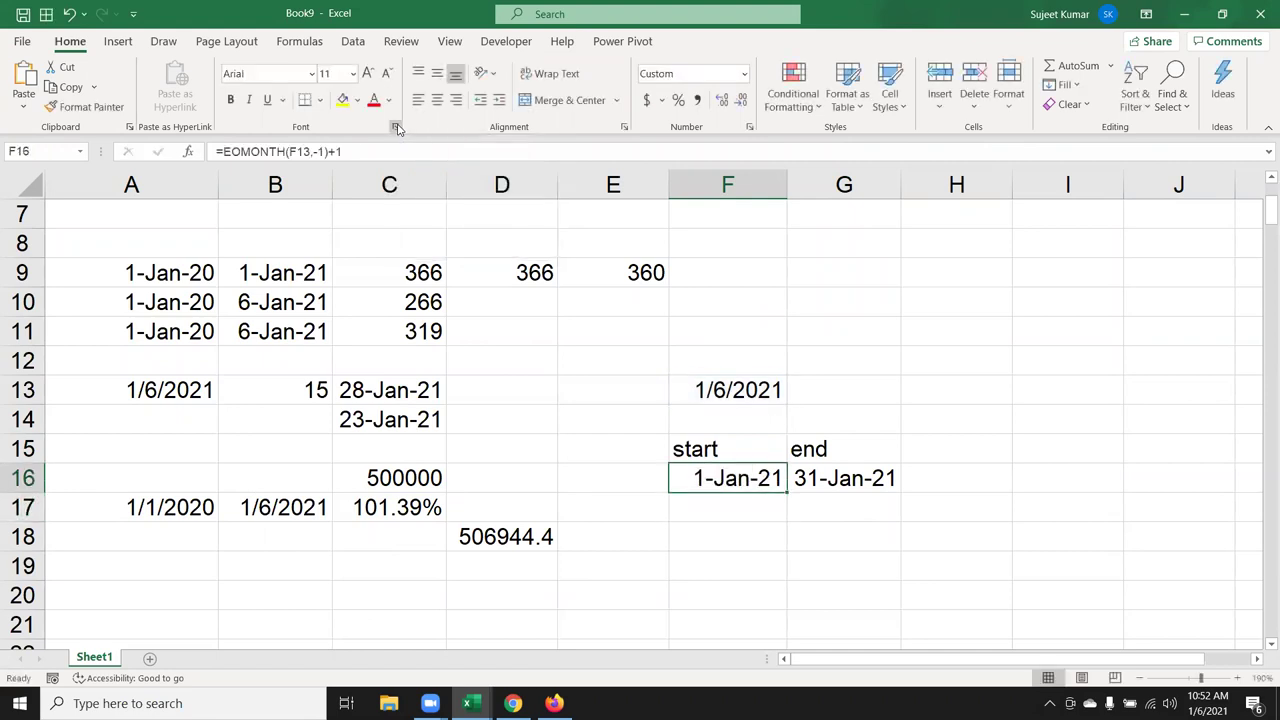
# Review F13, F16 and G16, then begin typing the text date '1-jan in A20
pyautogui.click(700, 389)
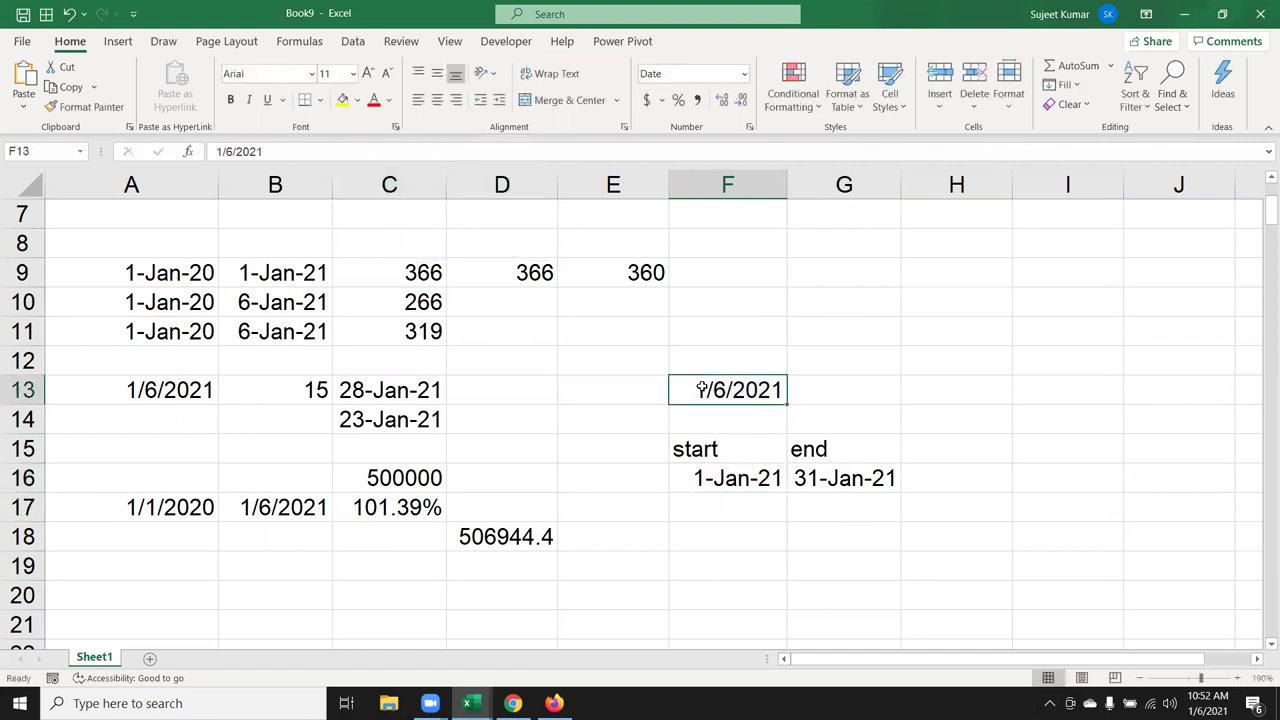
pyautogui.click(738, 487)
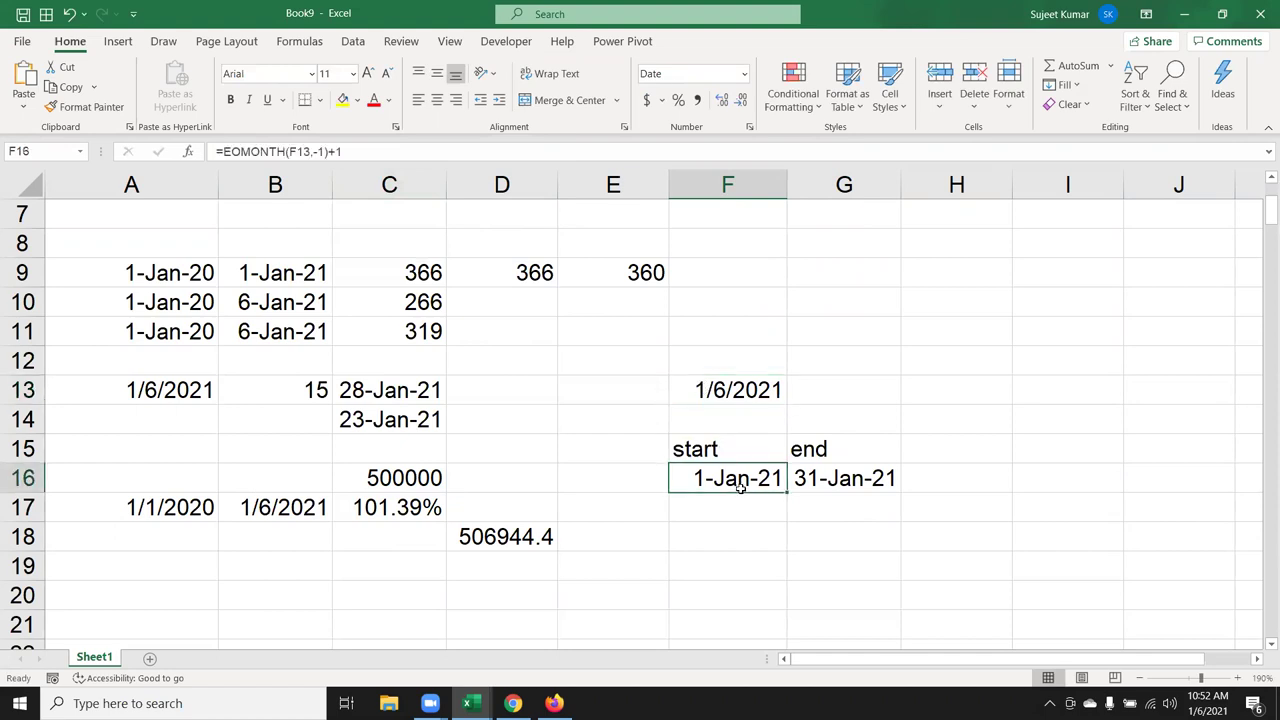
pyautogui.click(800, 484)
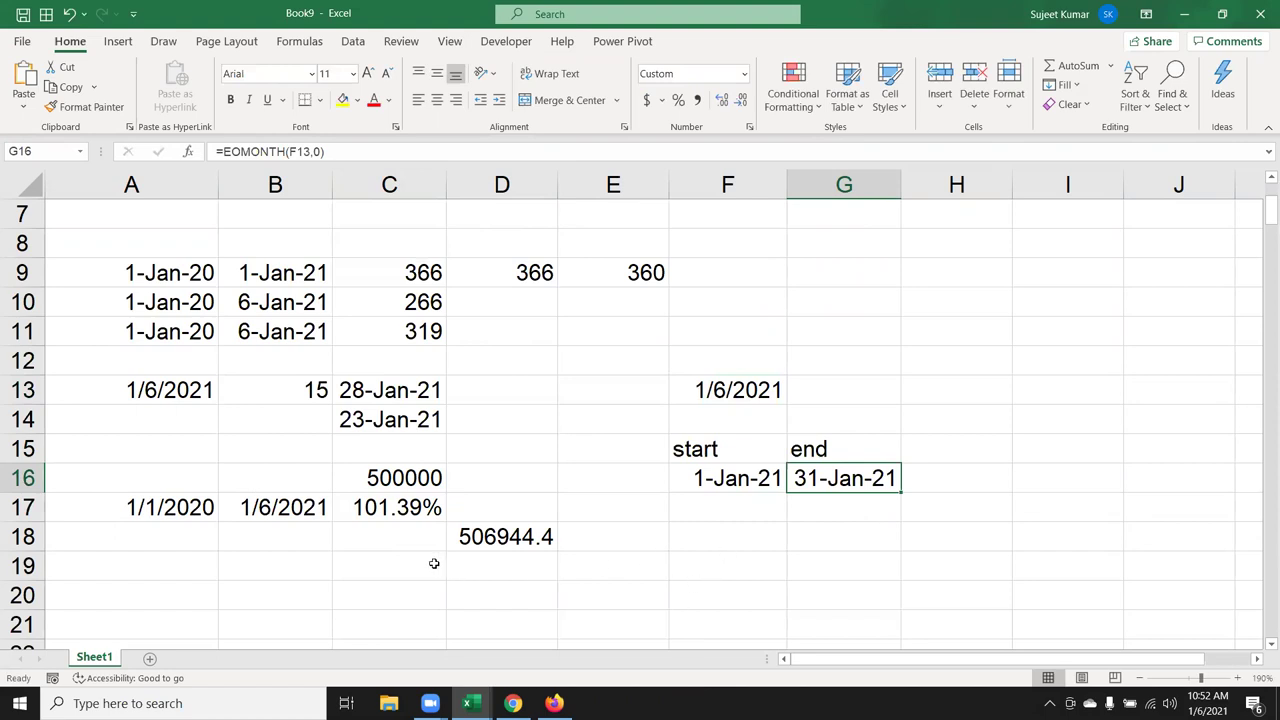
pyautogui.click(197, 582)
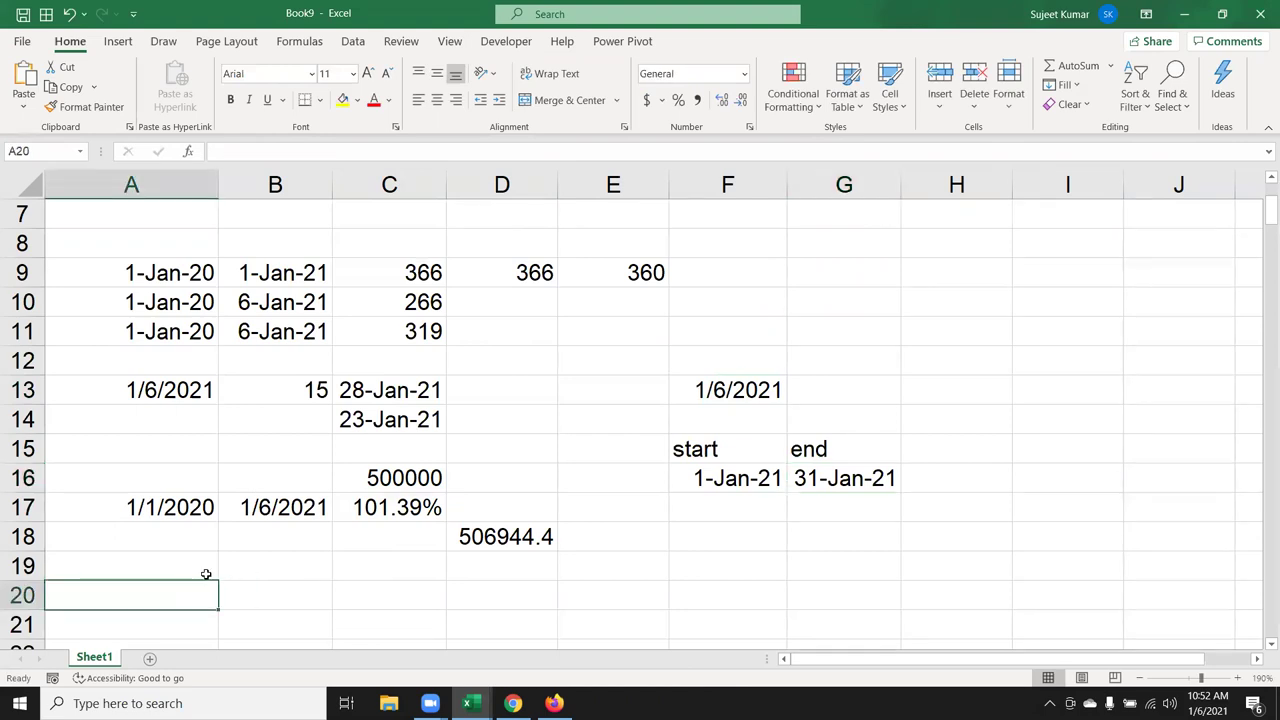
pyautogui.write("'1-")
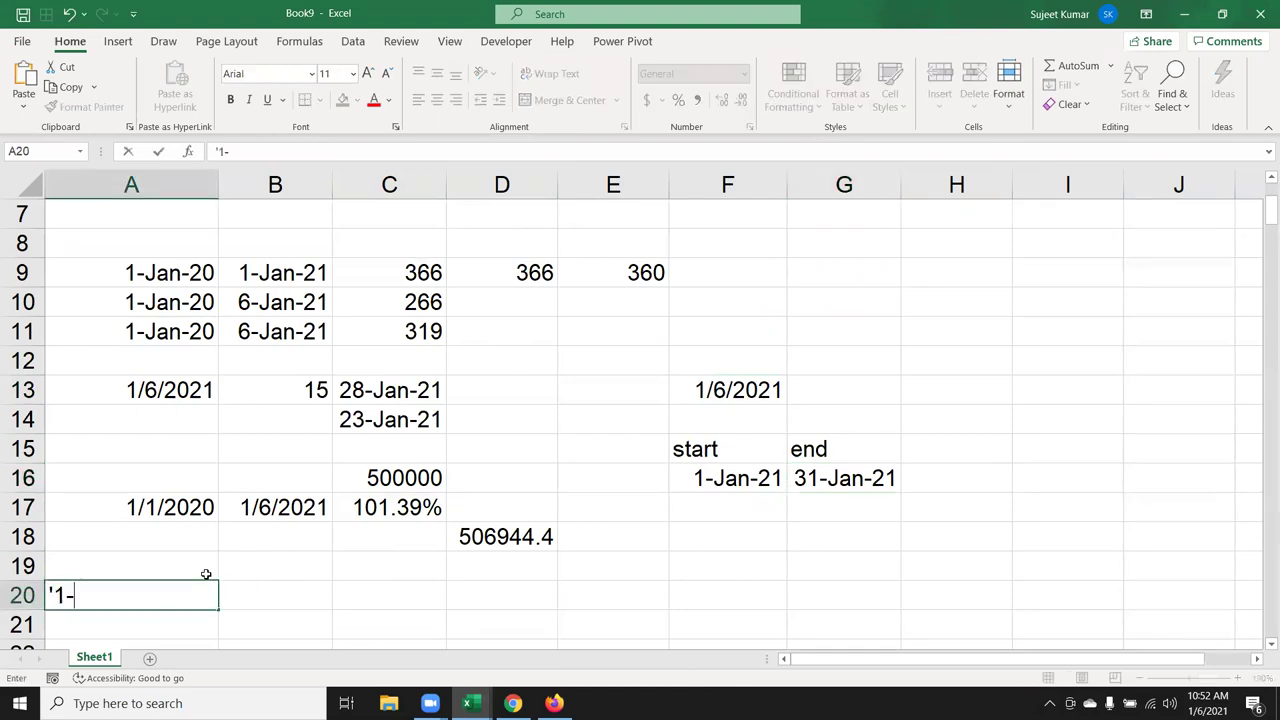
pyautogui.write('ja')
# Convert A20's text '1-jan' in B20 with =DATEVALUE(A20), formatted as the date 1-Jan-21
pyautogui.press('Tab')
pyautogui.write('=dat')
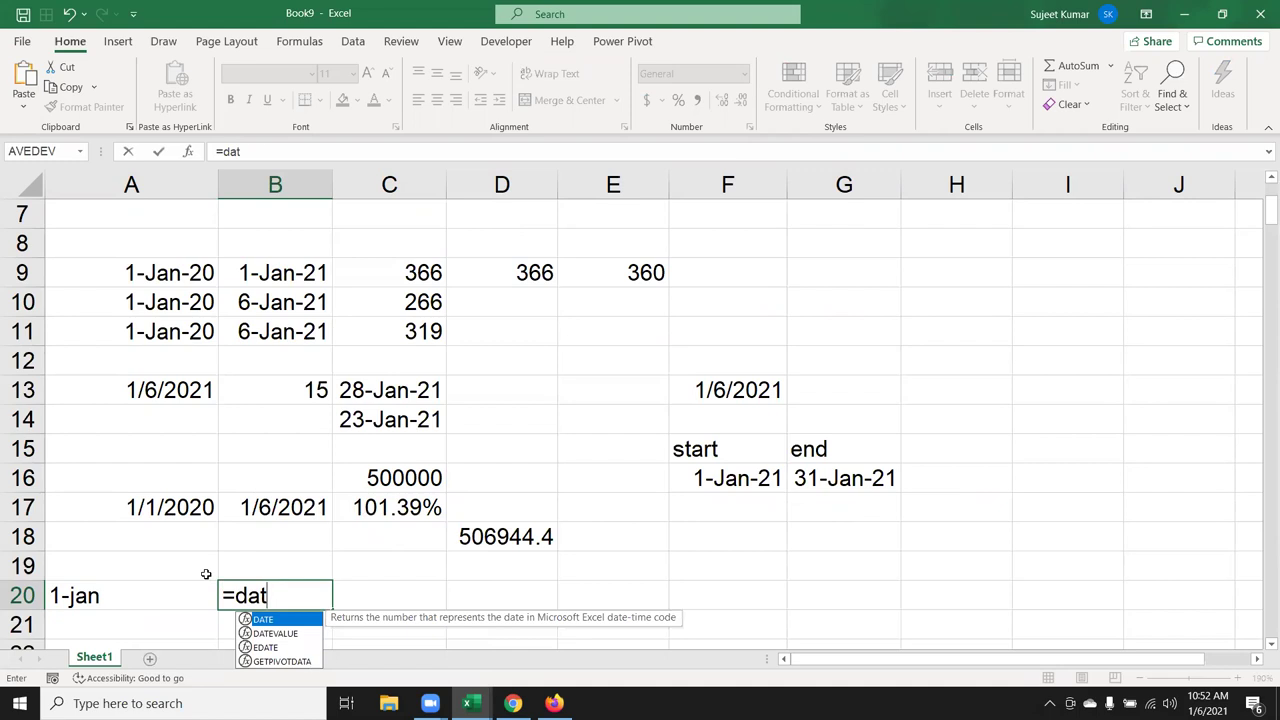
pyautogui.press('Down')
pyautogui.press('Tab')
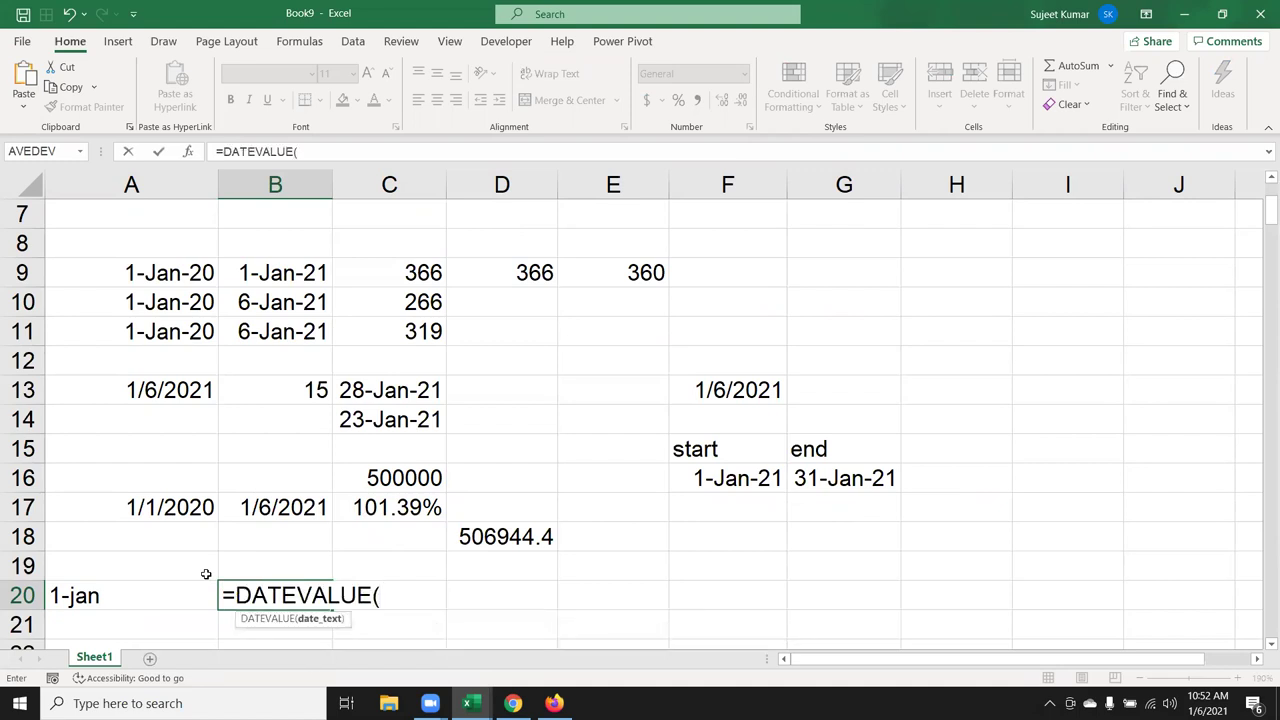
pyautogui.press('Left')
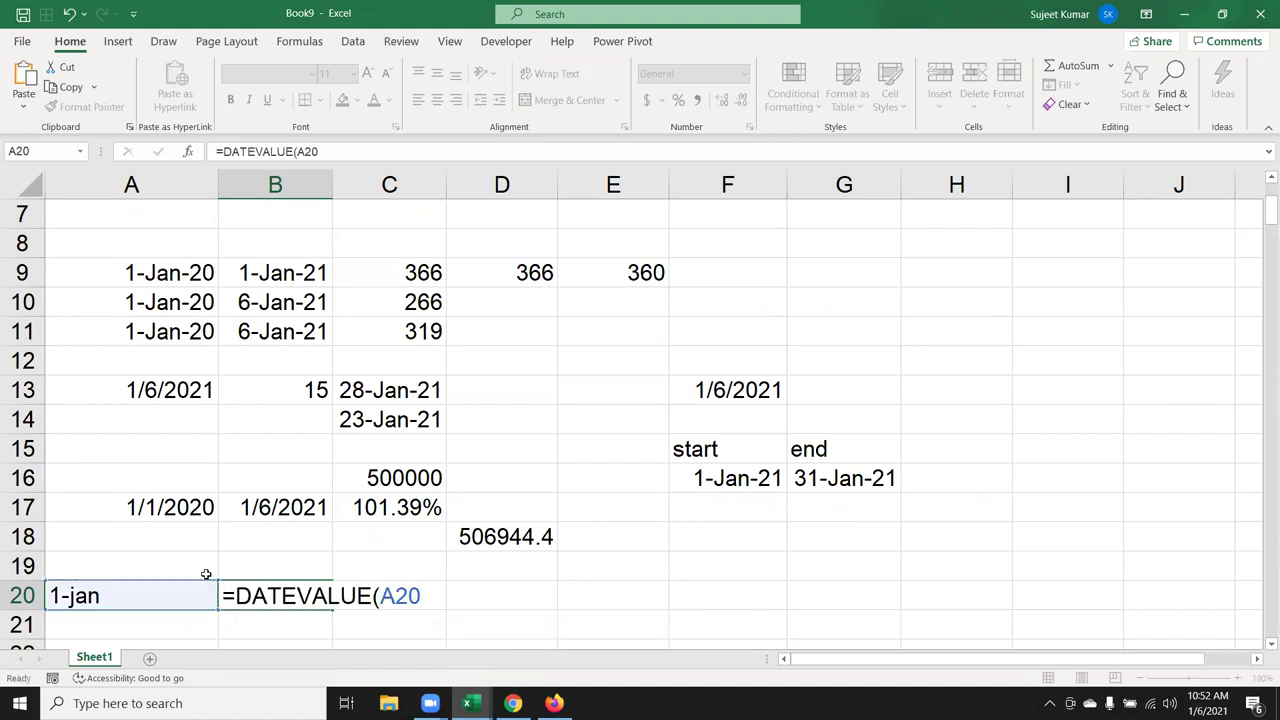
pyautogui.press('Return')
pyautogui.press('Up')
pyautogui.press('Right')
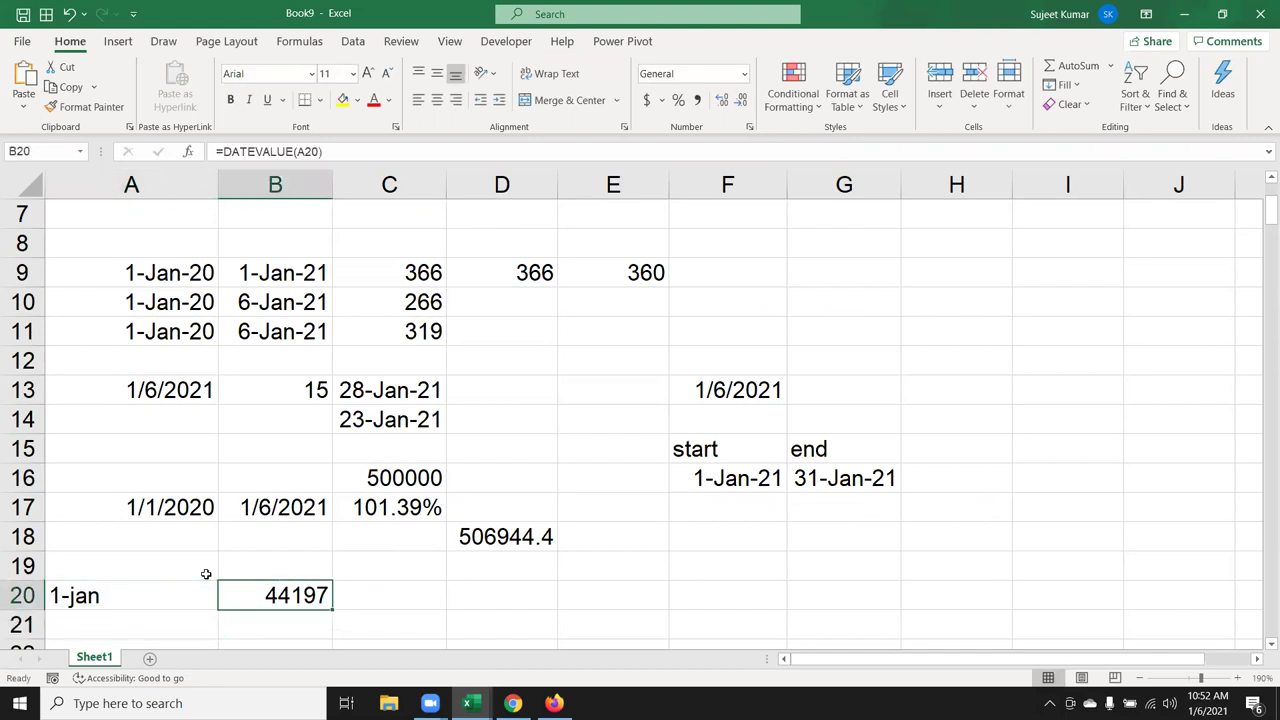
pyautogui.hotkey('ctrl', 'shift', '3')
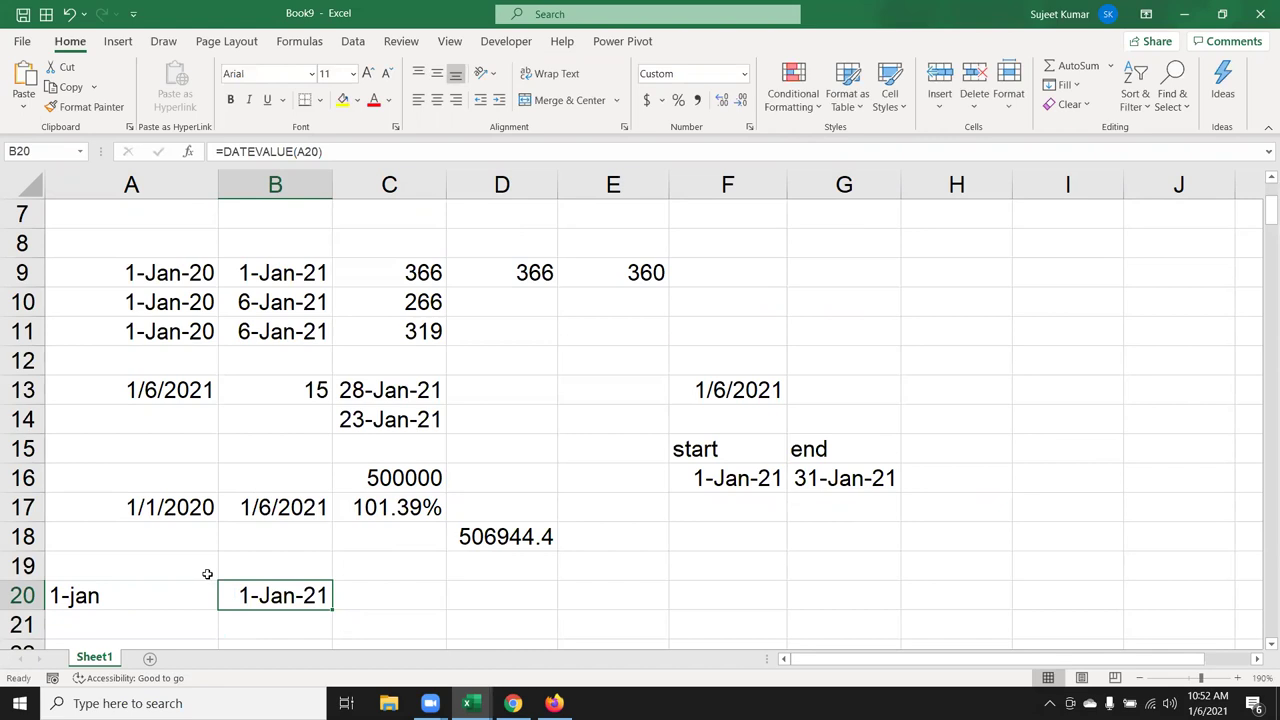
# Browse the Date & Time function list on the Formulas ribbon
pyautogui.click(291, 45)
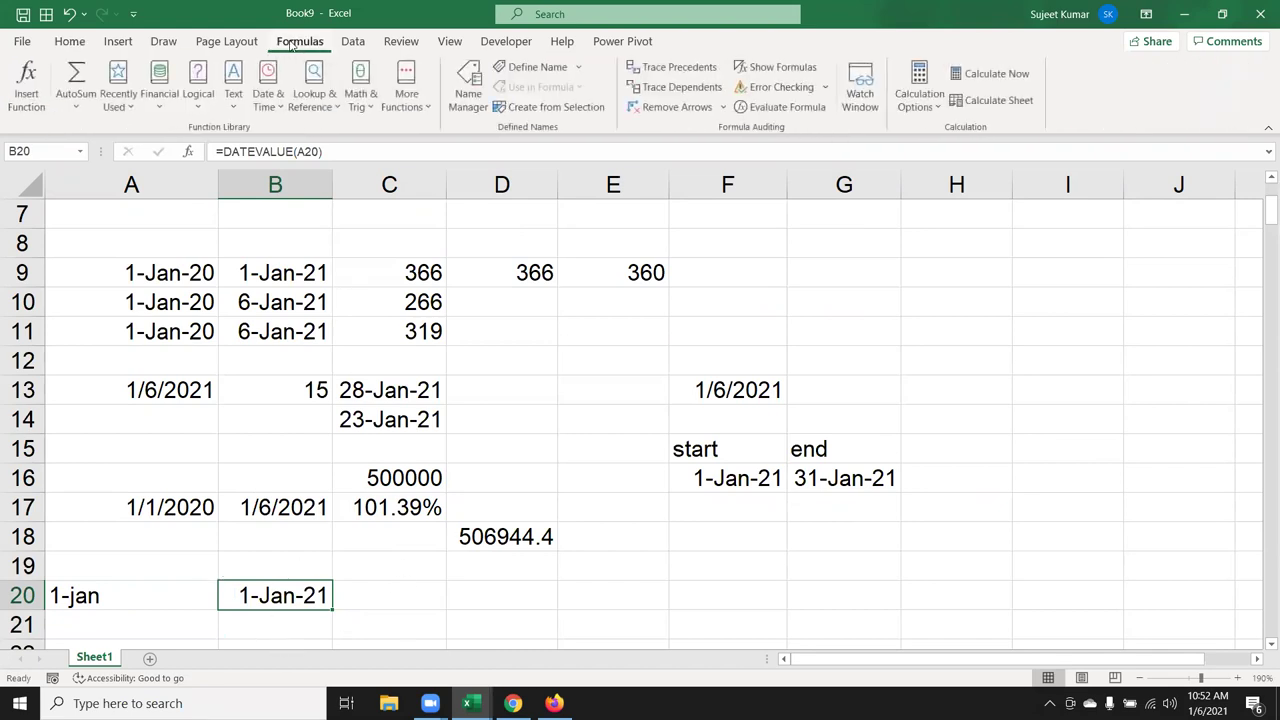
pyautogui.click(268, 98)
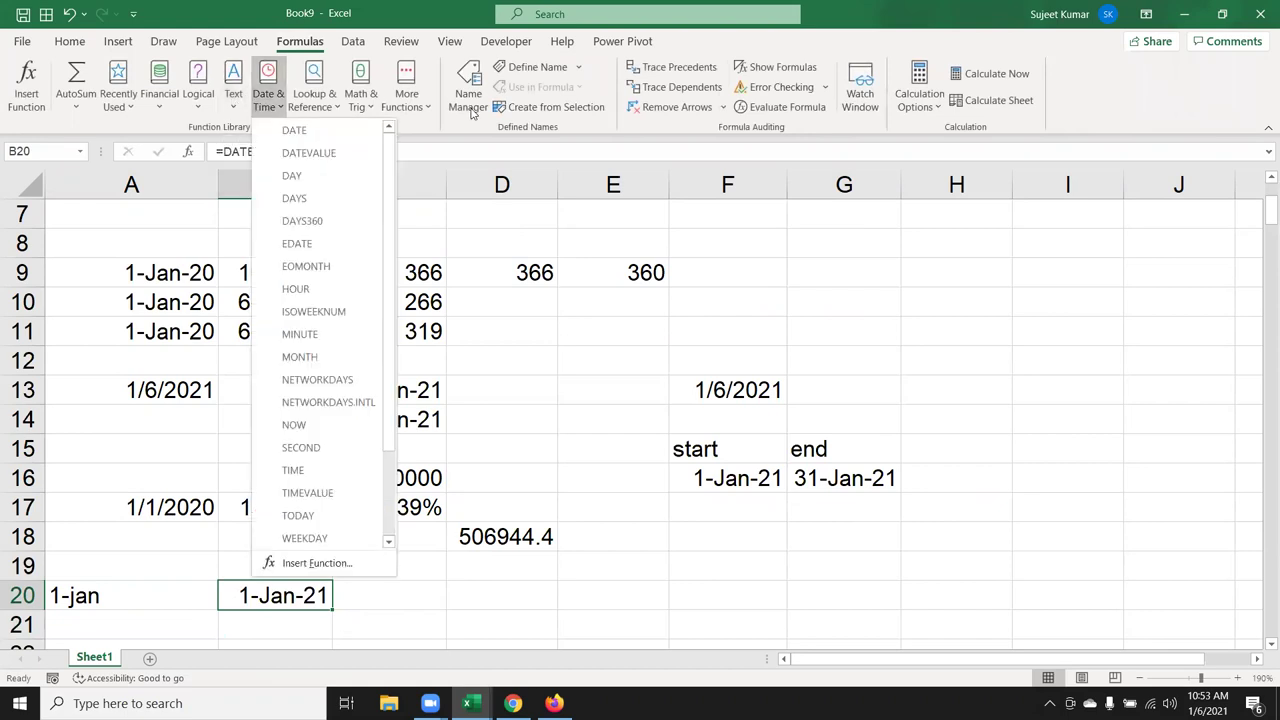
pyautogui.click(662, 545)
pyautogui.scroll(-3, 658, 555)
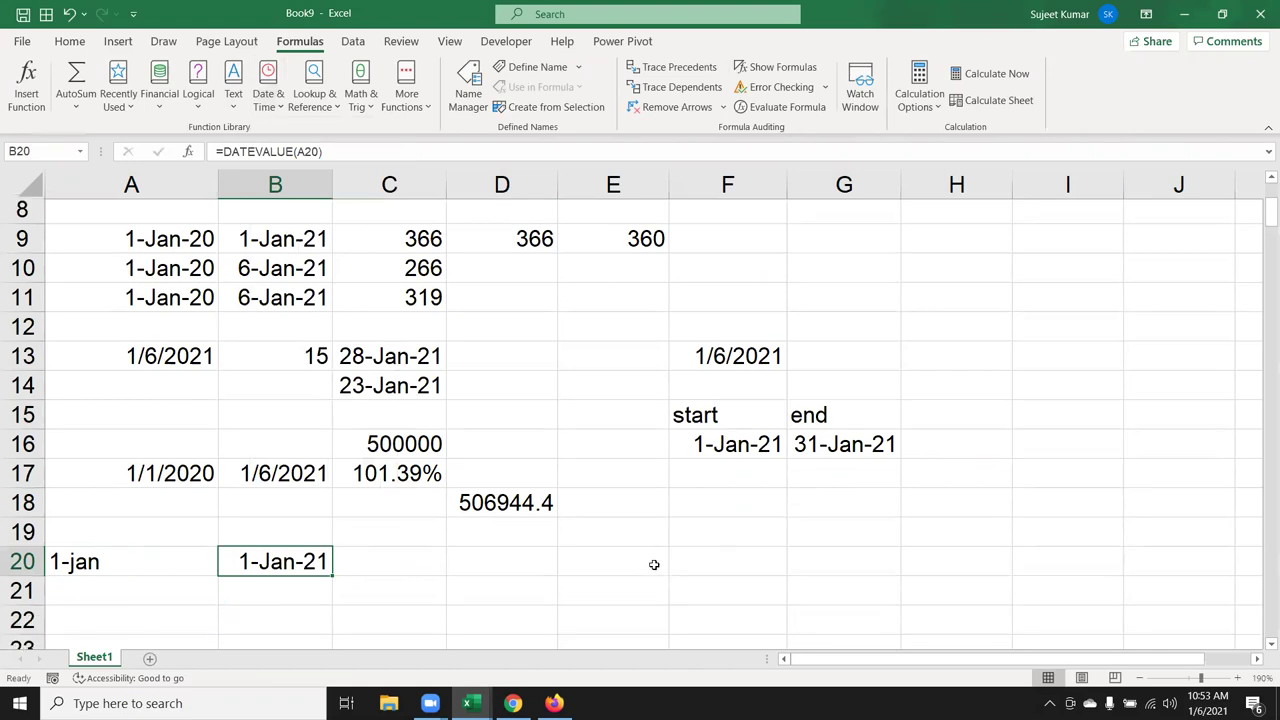
pyautogui.click(170, 398)
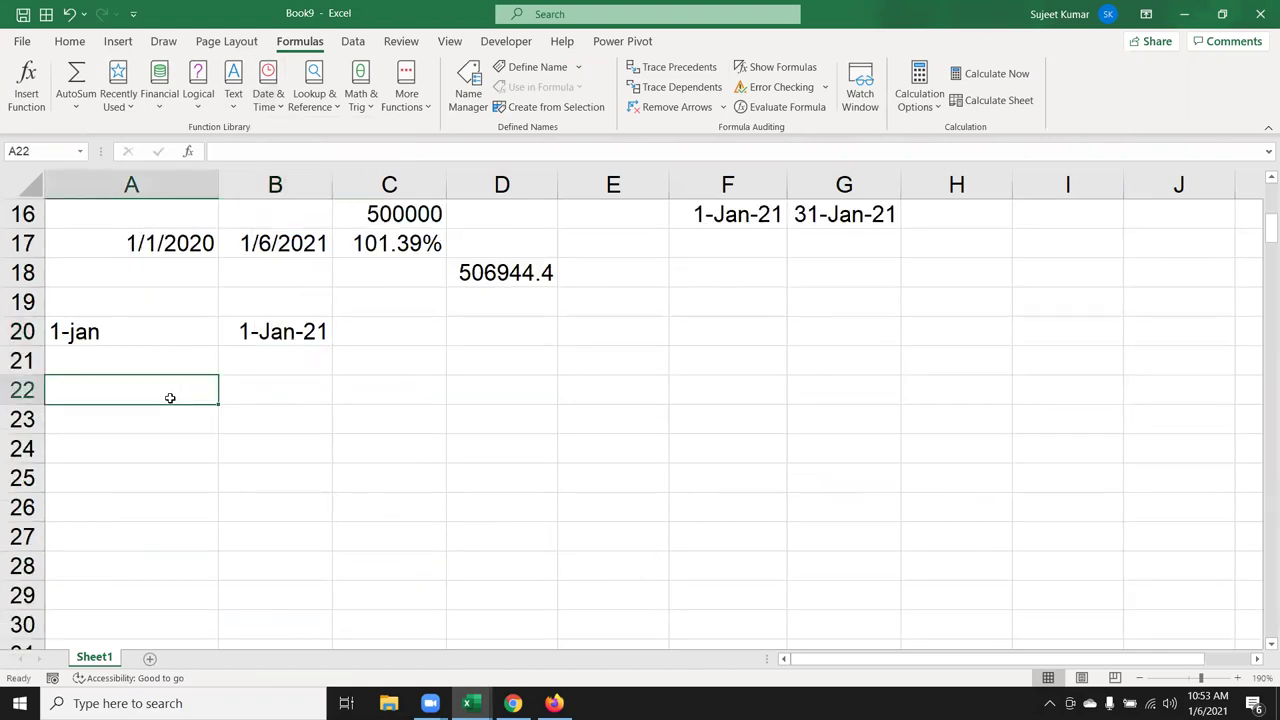
# Enter 1/1 in A22 and fill the date series down to 13-Jan
pyautogui.write('1/1')
pyautogui.press('Return')
pyautogui.click(187, 392)
pyautogui.moveTo(218, 403); pyautogui.dragTo(205, 600)
pyautogui.scroll(-2, 194, 456)
pyautogui.click(185, 425)
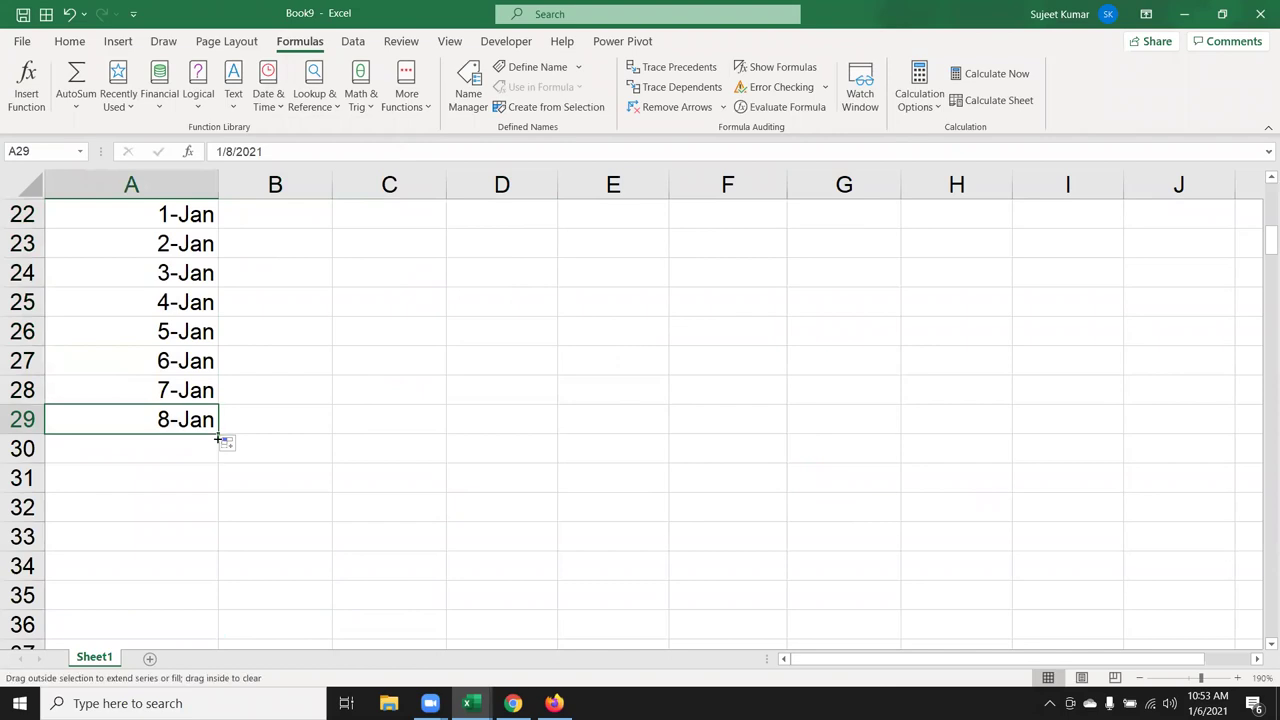
pyautogui.moveTo(218, 438); pyautogui.dragTo(224, 532)
pyautogui.scroll(4, 266, 494)
pyautogui.scroll(-3, 272, 425)
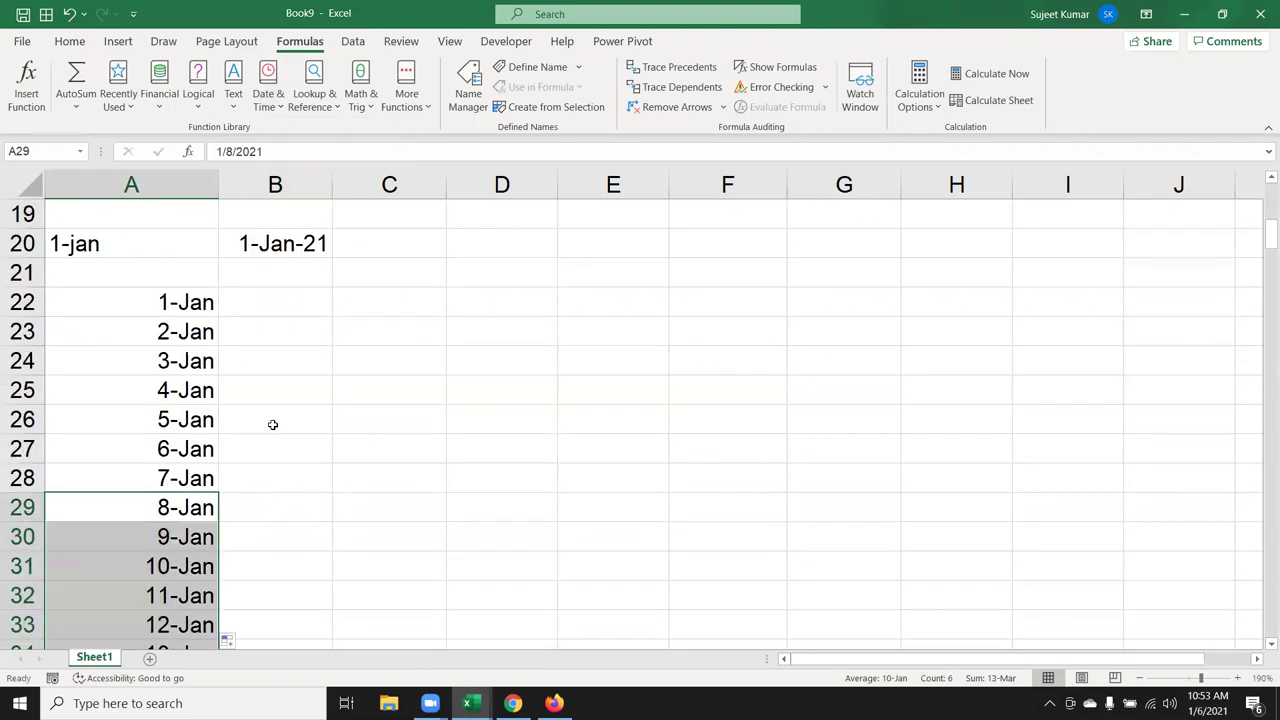
# Enter =TEXT(A22,"ddd") in B22 and fill it down beside every date
pyautogui.click(278, 309)
pyautogui.write('\\')
pyautogui.press('BackSpace')
pyautogui.write('=tw')
pyautogui.press('BackSpace')
pyautogui.write('e')
pyautogui.press('Tab')
pyautogui.press('Left')
pyautogui.write(',"ddd")')
pyautogui.hotkey('ctrl', 'Return')
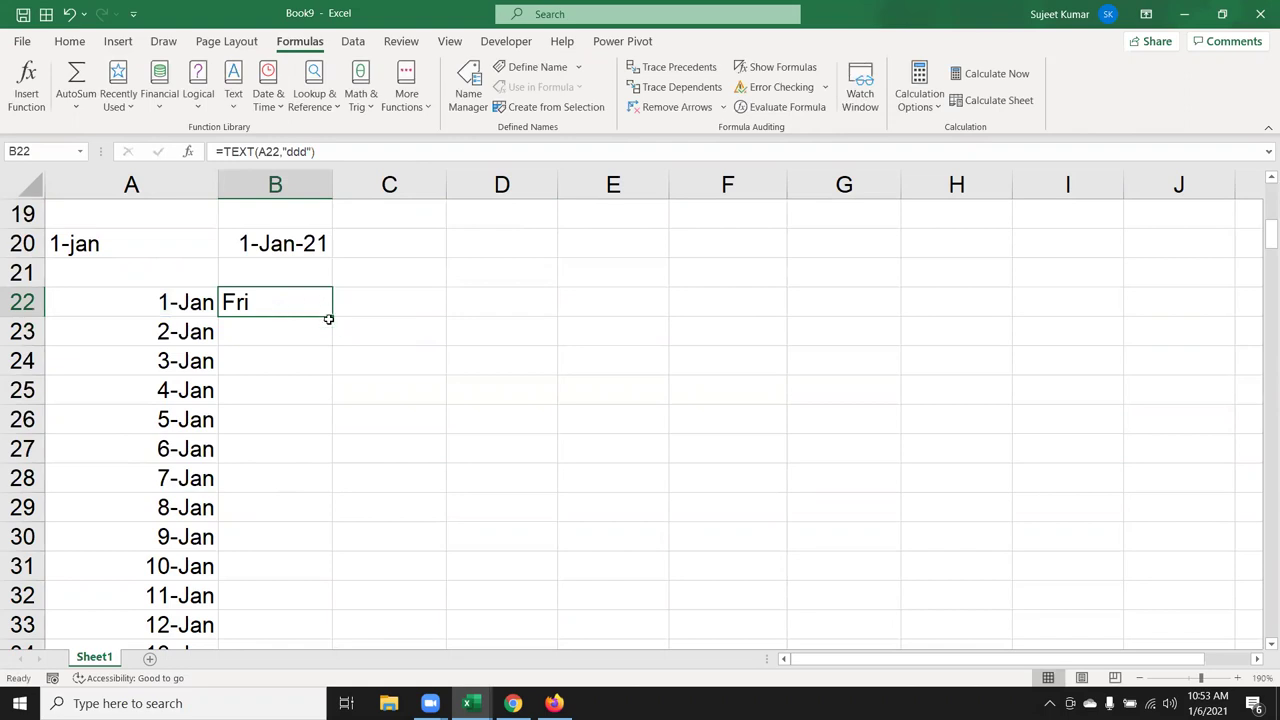
pyautogui.doubleClick(329, 316)
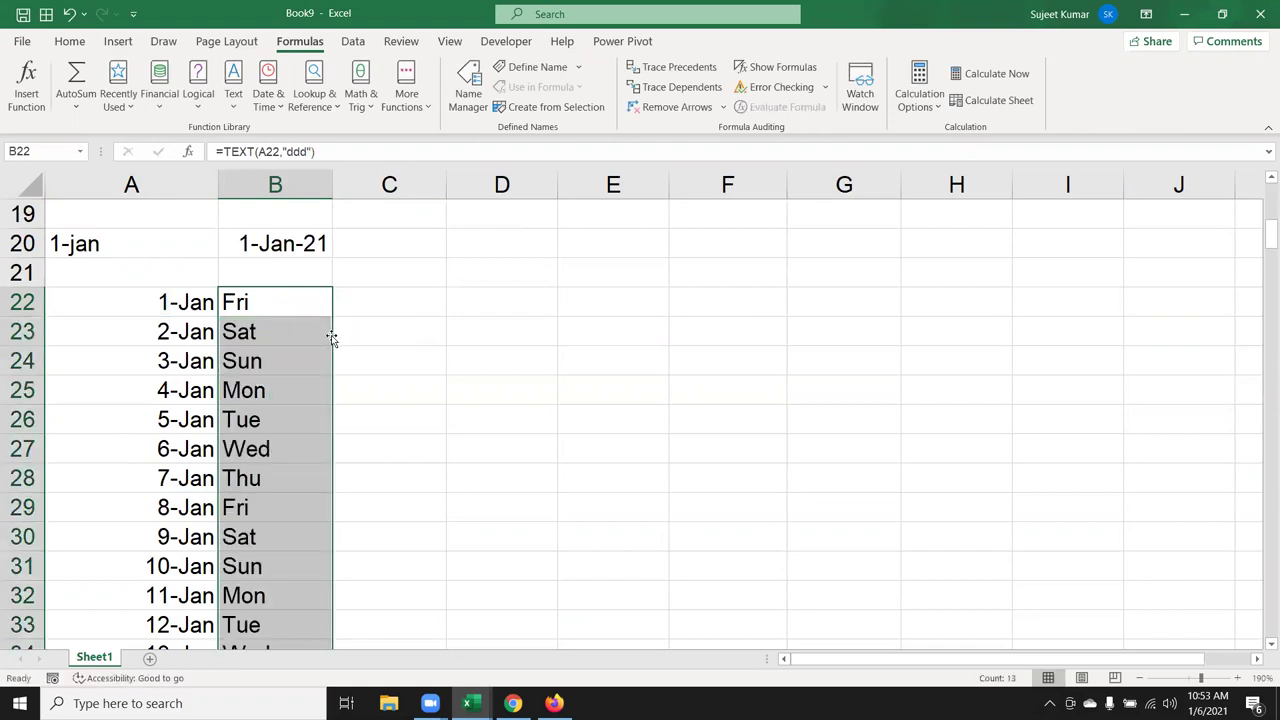
pyautogui.scroll(-3, 334, 403)
pyautogui.scroll(3, 334, 403)
# Check the weekday names Fri to Wed in B22:B34, ending in C22
pyautogui.press('Down')
pyautogui.press('Down')
pyautogui.press('Down')
pyautogui.press('Down')
pyautogui.press('Down')
pyautogui.press('Down')
pyautogui.press('Down')
pyautogui.press('Down')
pyautogui.press('Down')
pyautogui.press('Down')
pyautogui.press('Down')
pyautogui.press('Down')
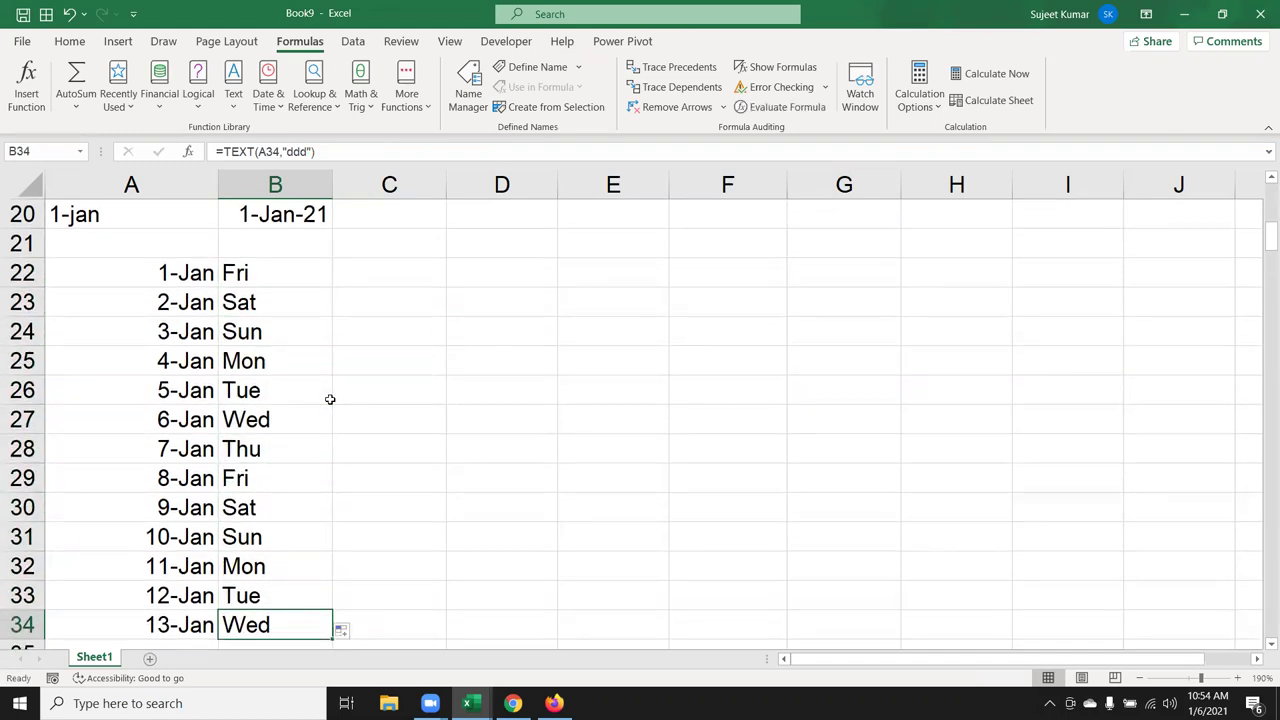
pyautogui.hotkey('ctrl', 'Up')
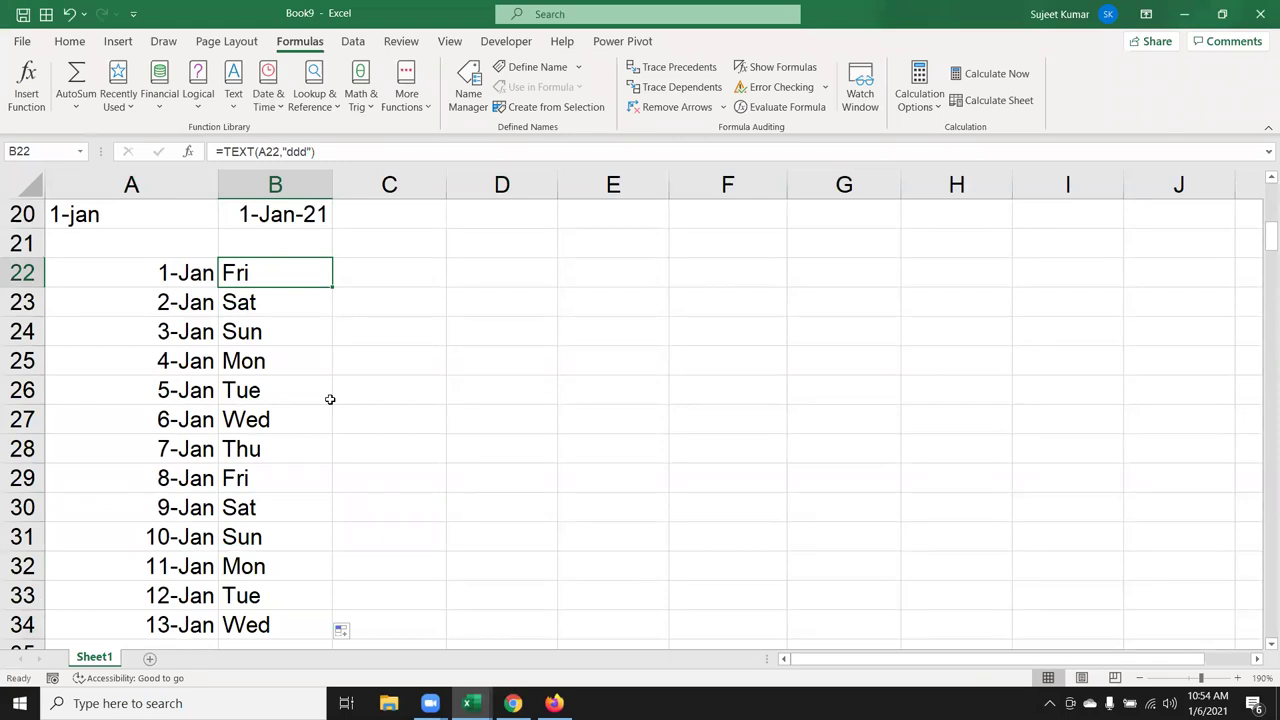
pyautogui.press('Right')
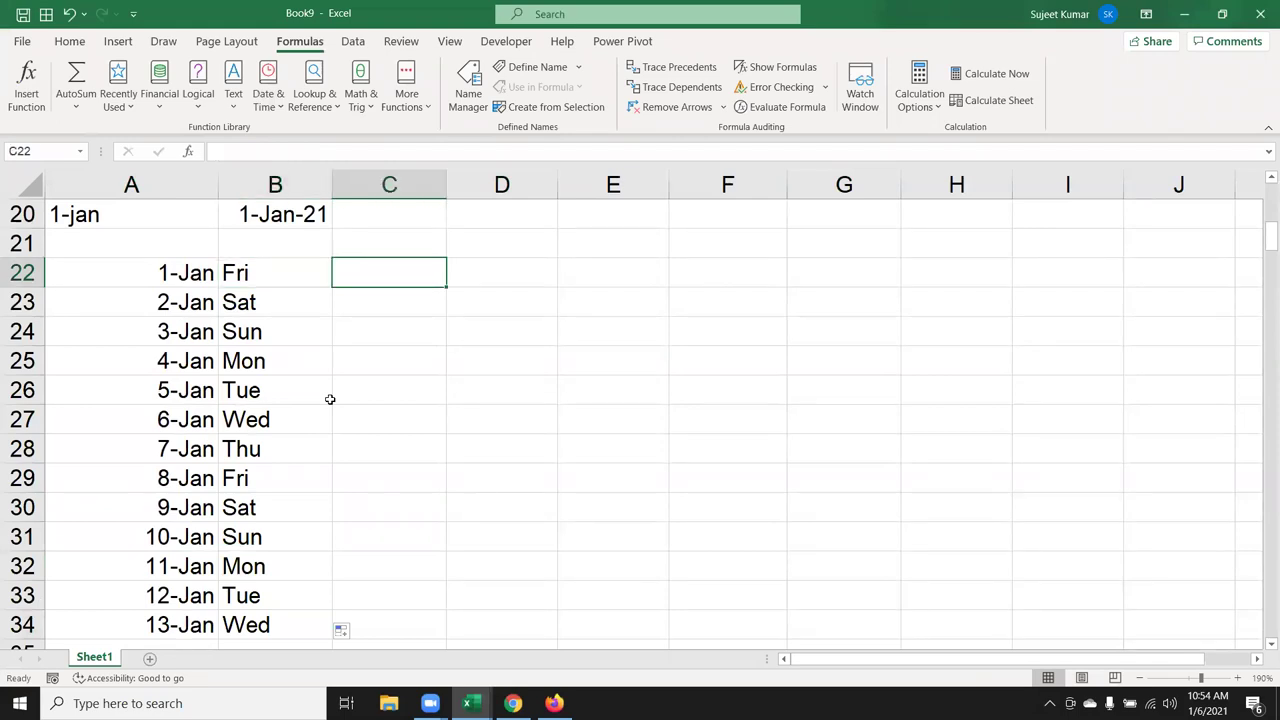
# Enter =WEEKDAY(A22,2) in C22 and fill it down to C34, counting Monday as 1
pyautogui.write('=w')
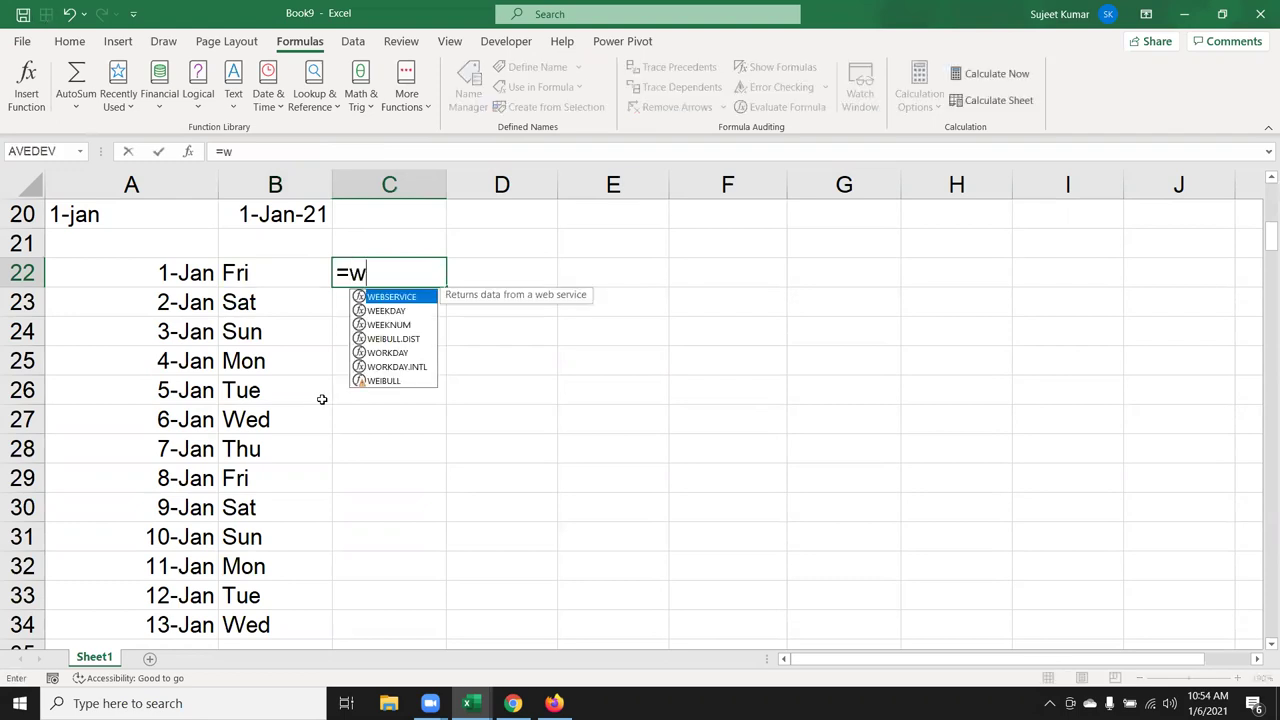
pyautogui.write('ee')
pyautogui.press('Tab')
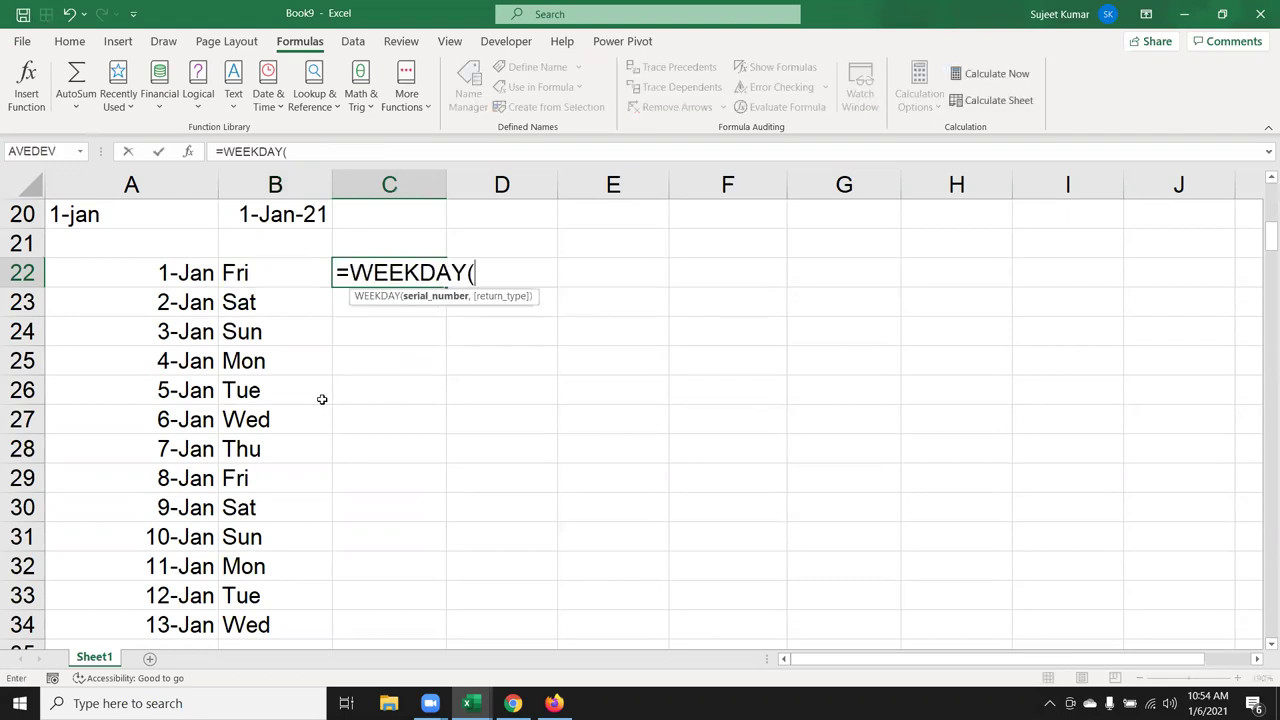
pyautogui.press('Left')
pyautogui.press('Left')
pyautogui.write(',')
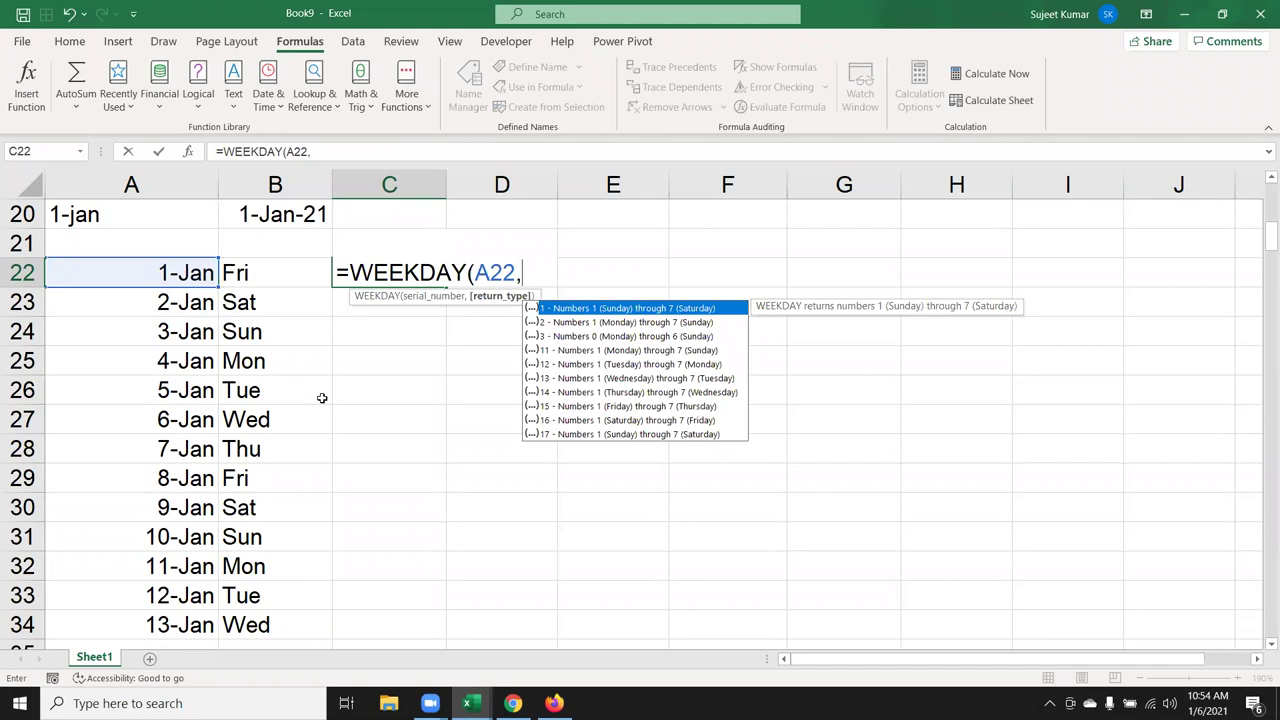
pyautogui.press('Down')
pyautogui.press('Tab')
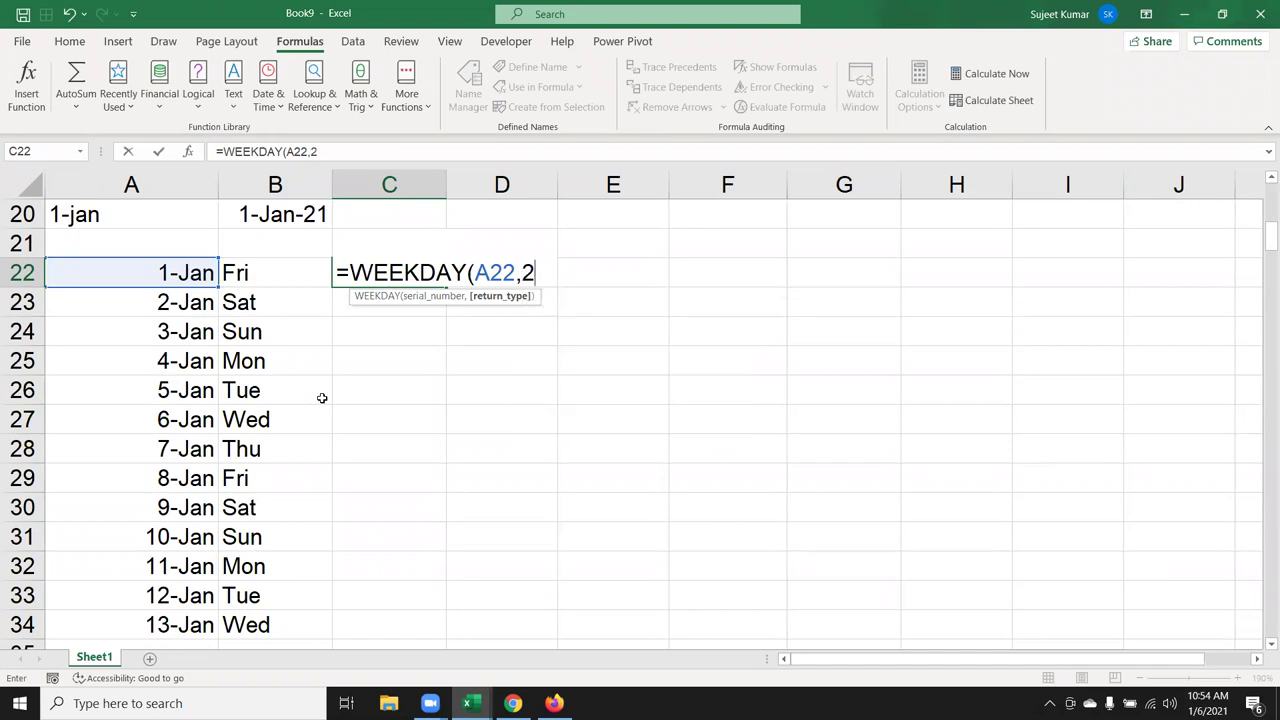
pyautogui.write(')')
pyautogui.press('Return')
pyautogui.press('Up')
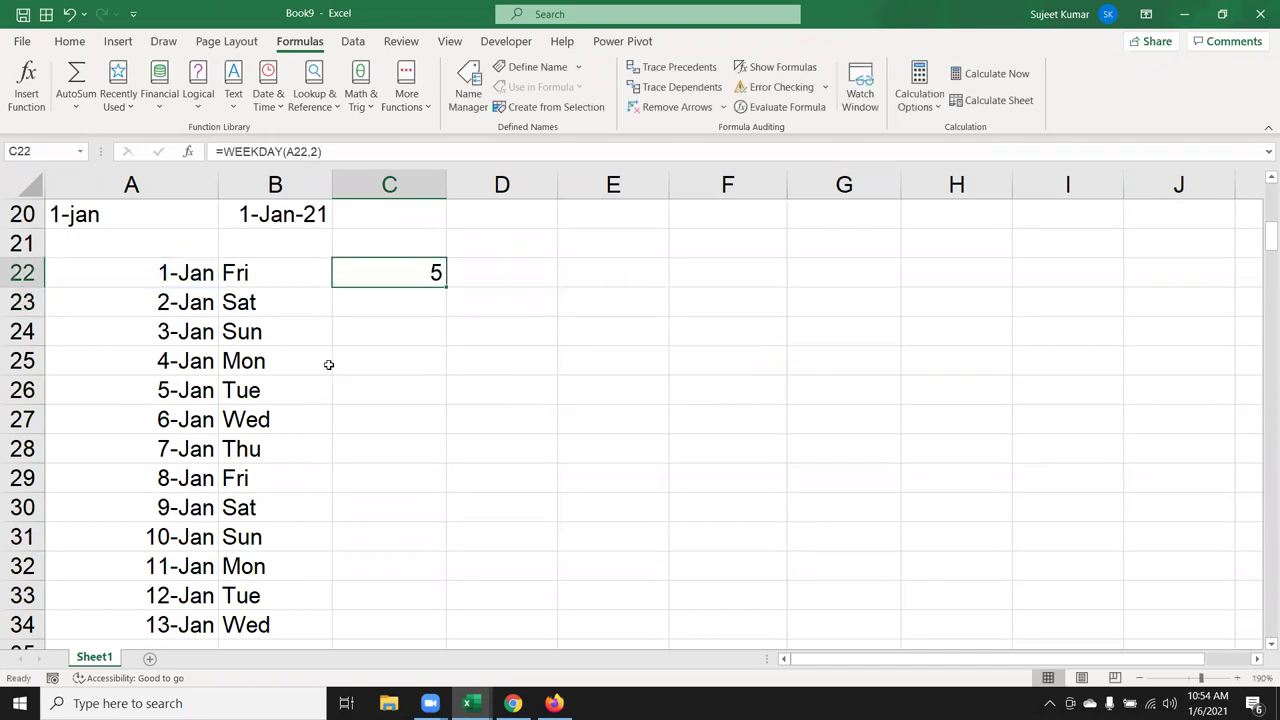
pyautogui.doubleClick(446, 288)
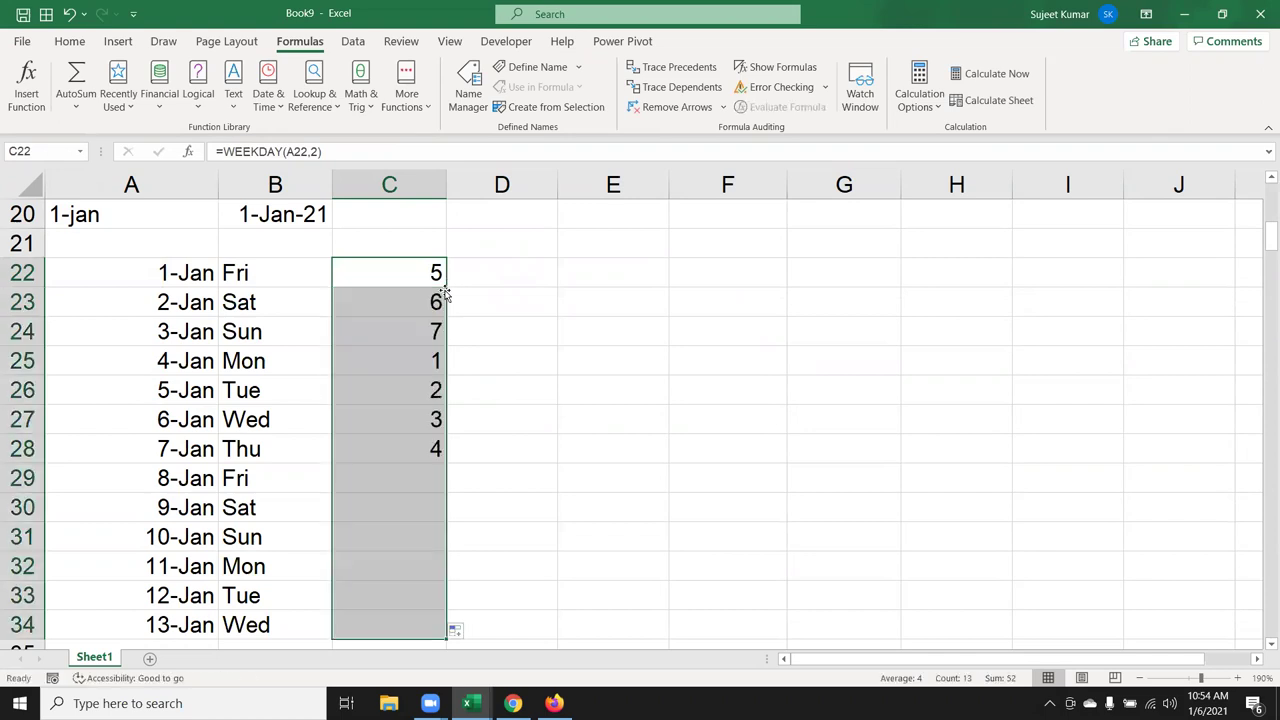
pyautogui.scroll(-1, 516, 279)
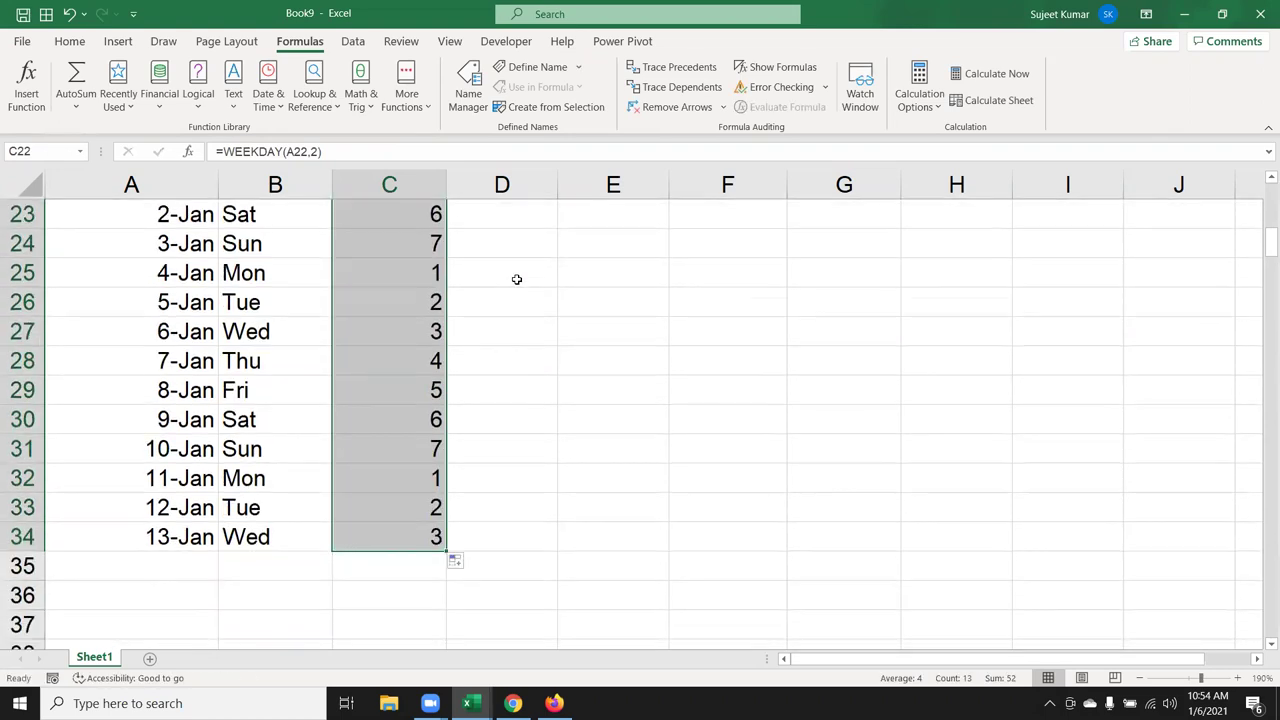
pyautogui.scroll(2, 516, 279)
# Enter =WEEKNUM(A22) in D22 to get the week number of the first date
pyautogui.click(512, 364)
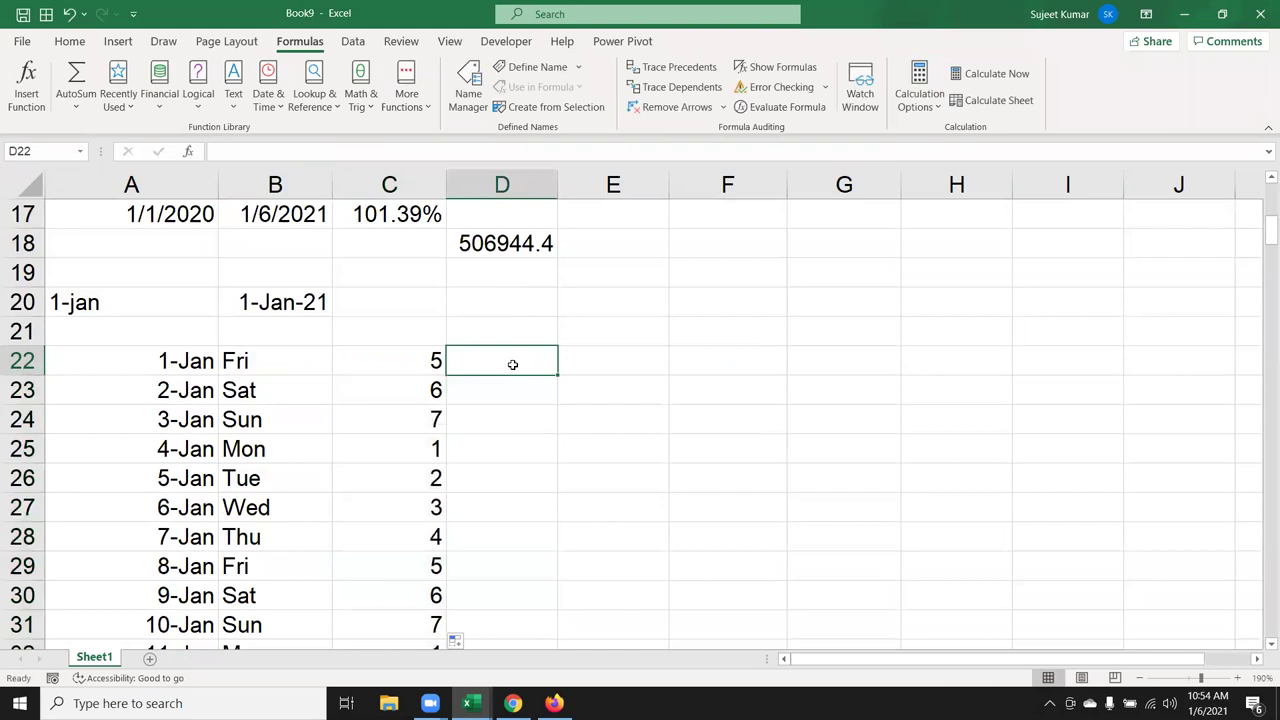
pyautogui.write('=we')
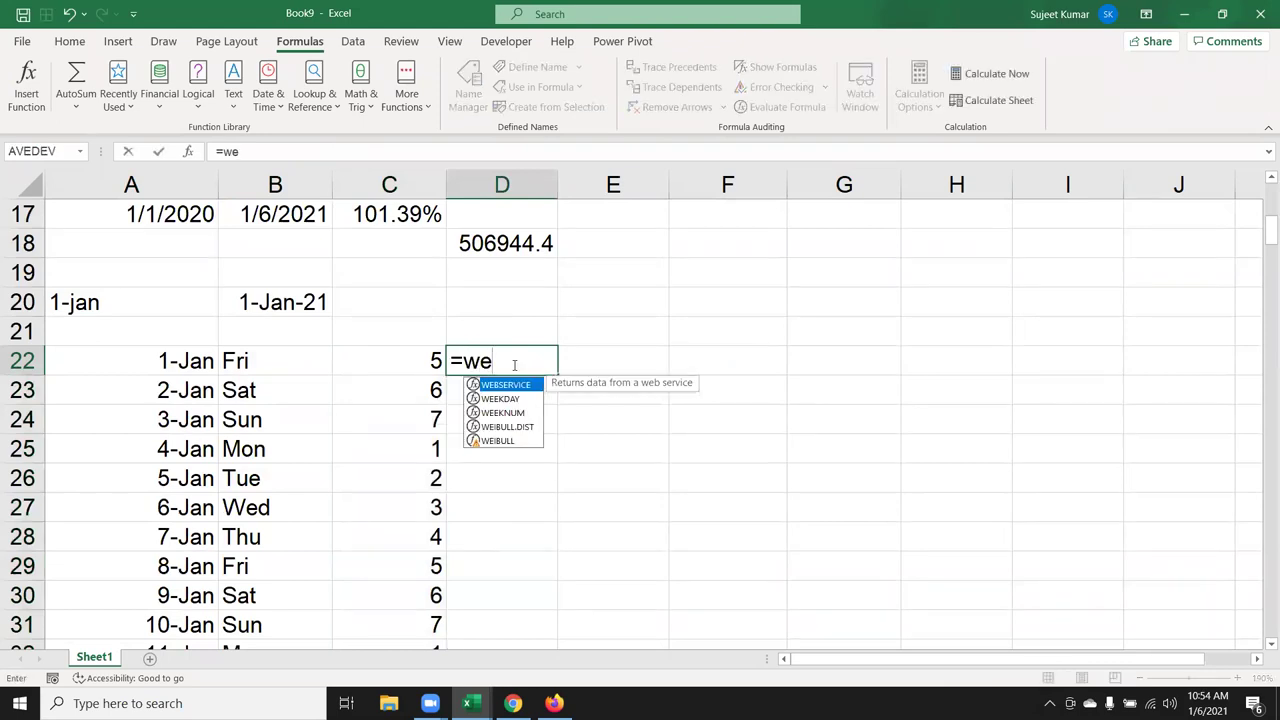
pyautogui.press('Down')
pyautogui.press('Tab')
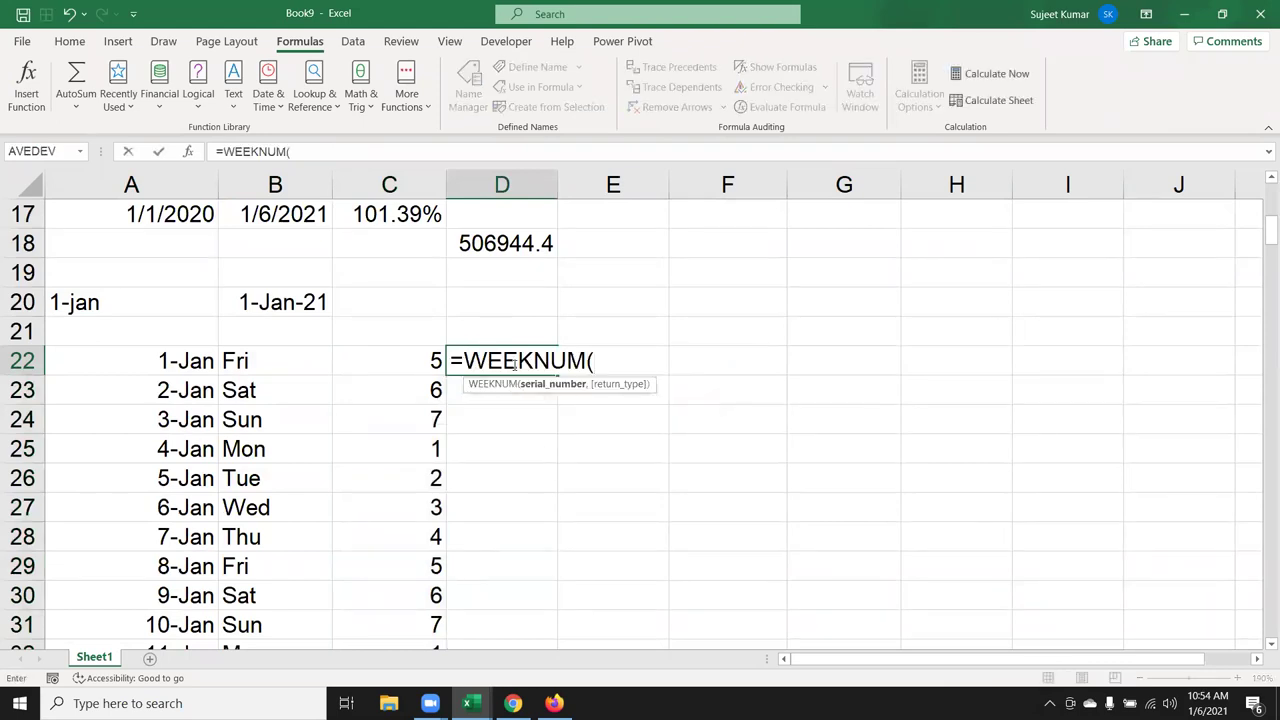
pyautogui.press('Left')
pyautogui.press('Left')
pyautogui.press('Left')
pyautogui.hotkey('ctrl', 'Return')
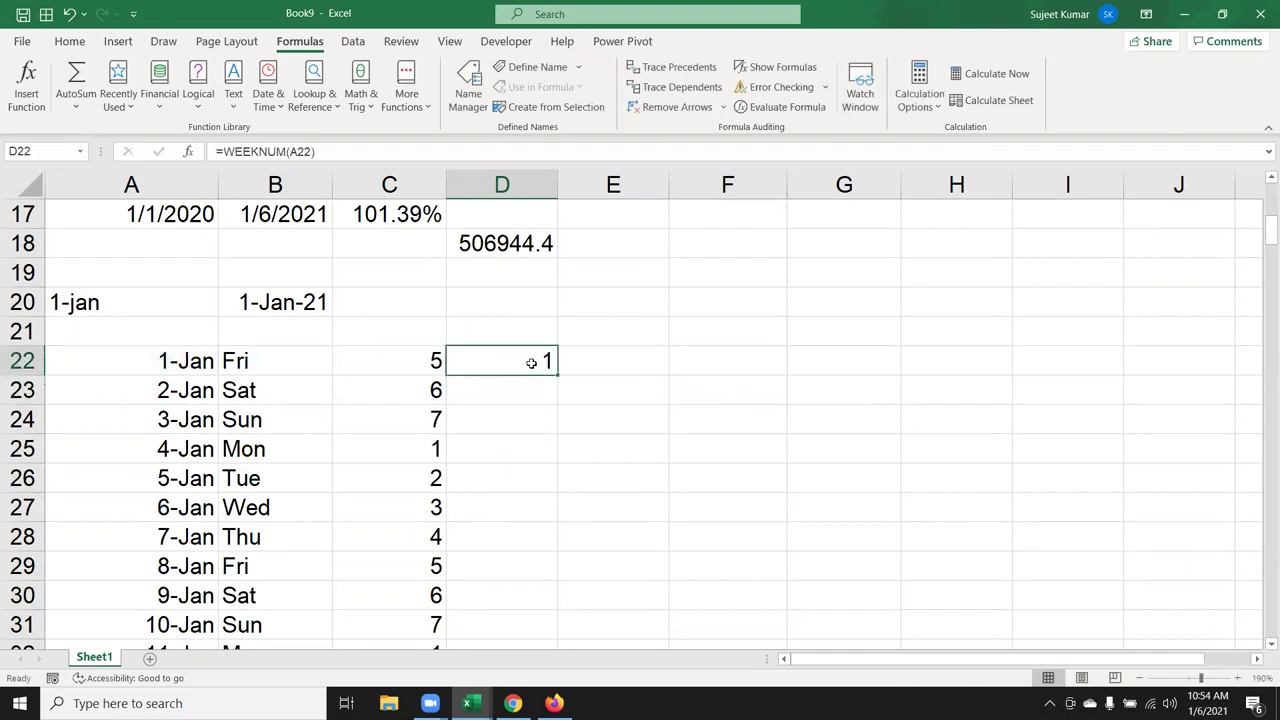
# Fill the WEEKNUM formula down to D34 and review the week numbers 1, 2 and 3
pyautogui.doubleClick(550, 380)
pyautogui.scroll(-1, 558, 383)
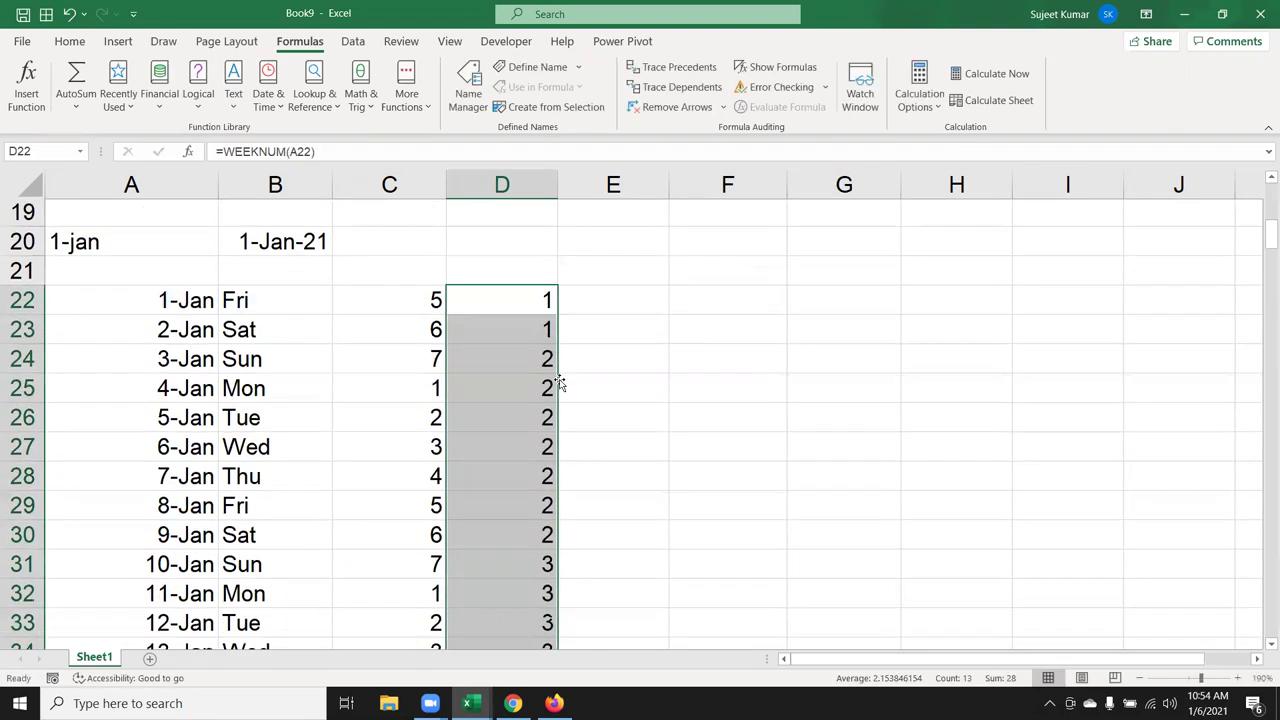
pyautogui.scroll(-1, 558, 383)
pyautogui.scroll(1, 560, 383)
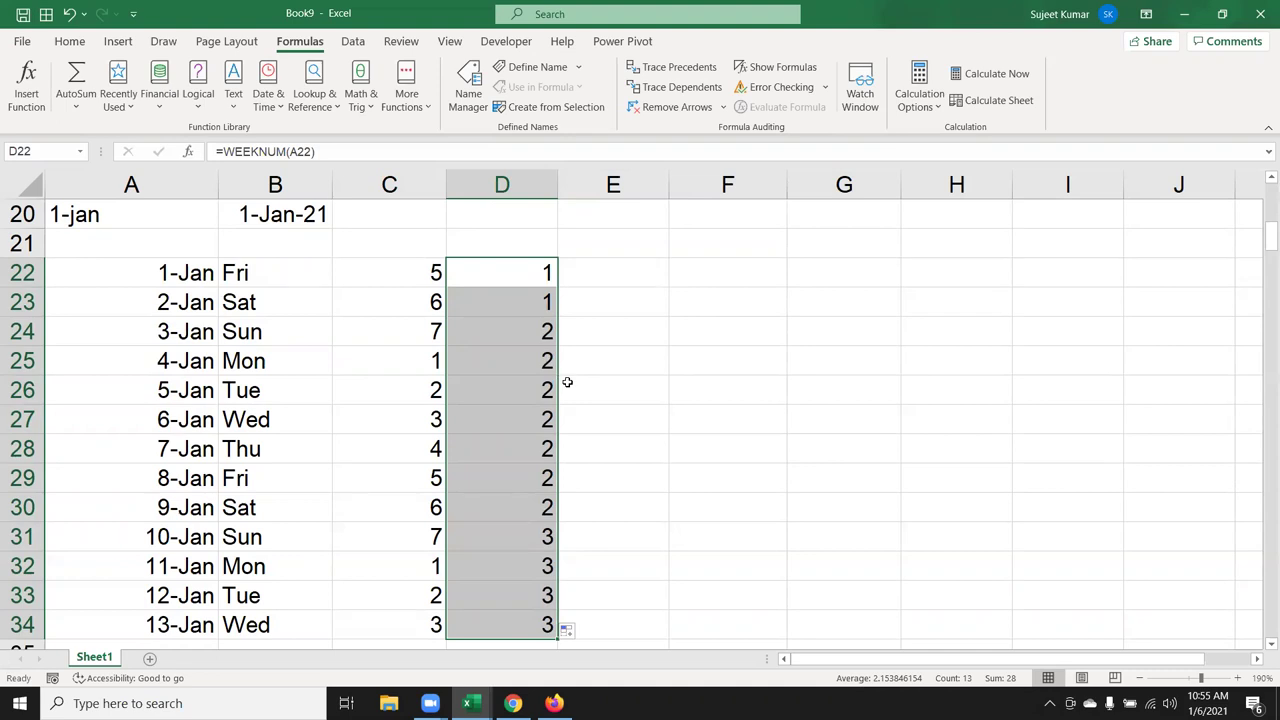
pyautogui.scroll(-1, 567, 382)
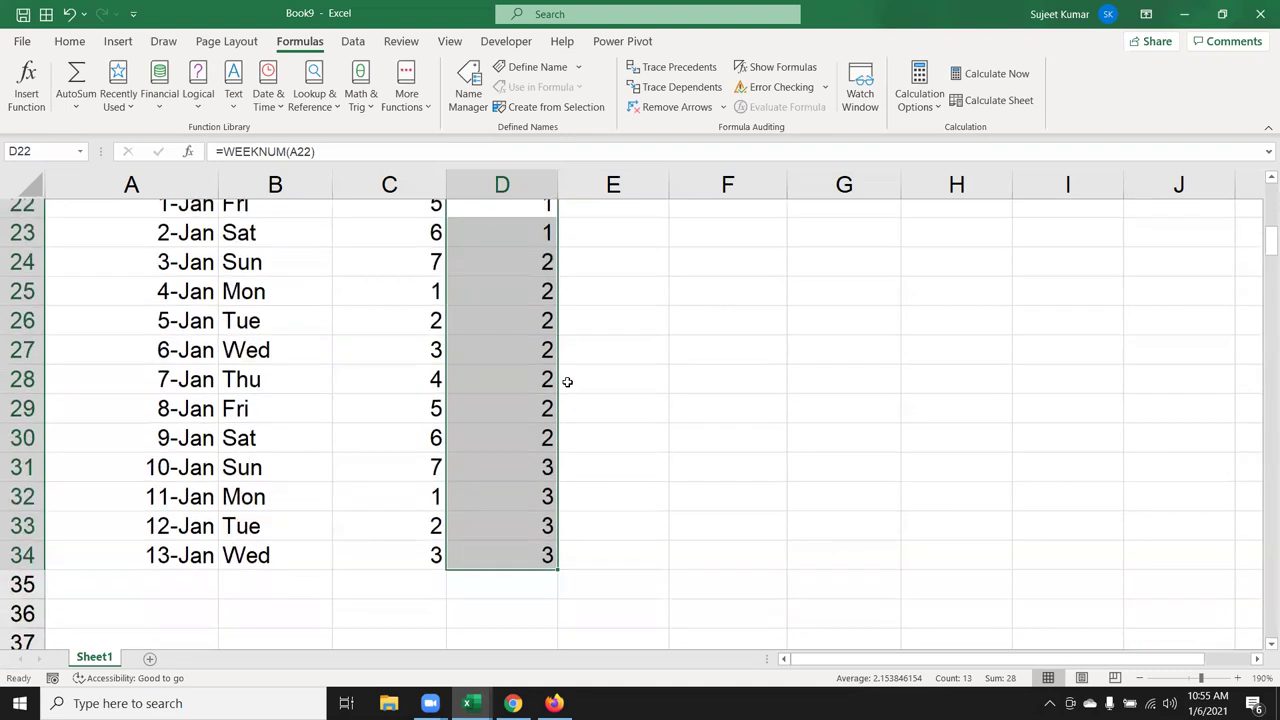
pyautogui.scroll(-1, 568, 382)
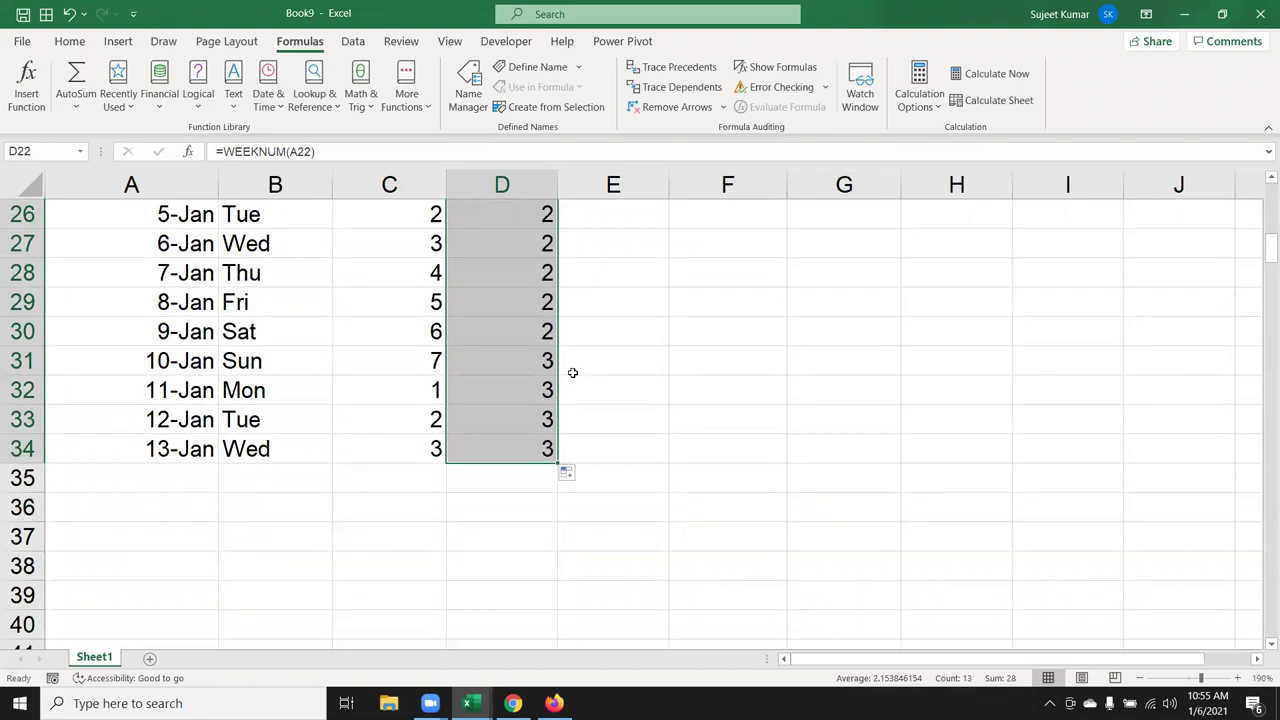
pyautogui.scroll(3, 574, 371)
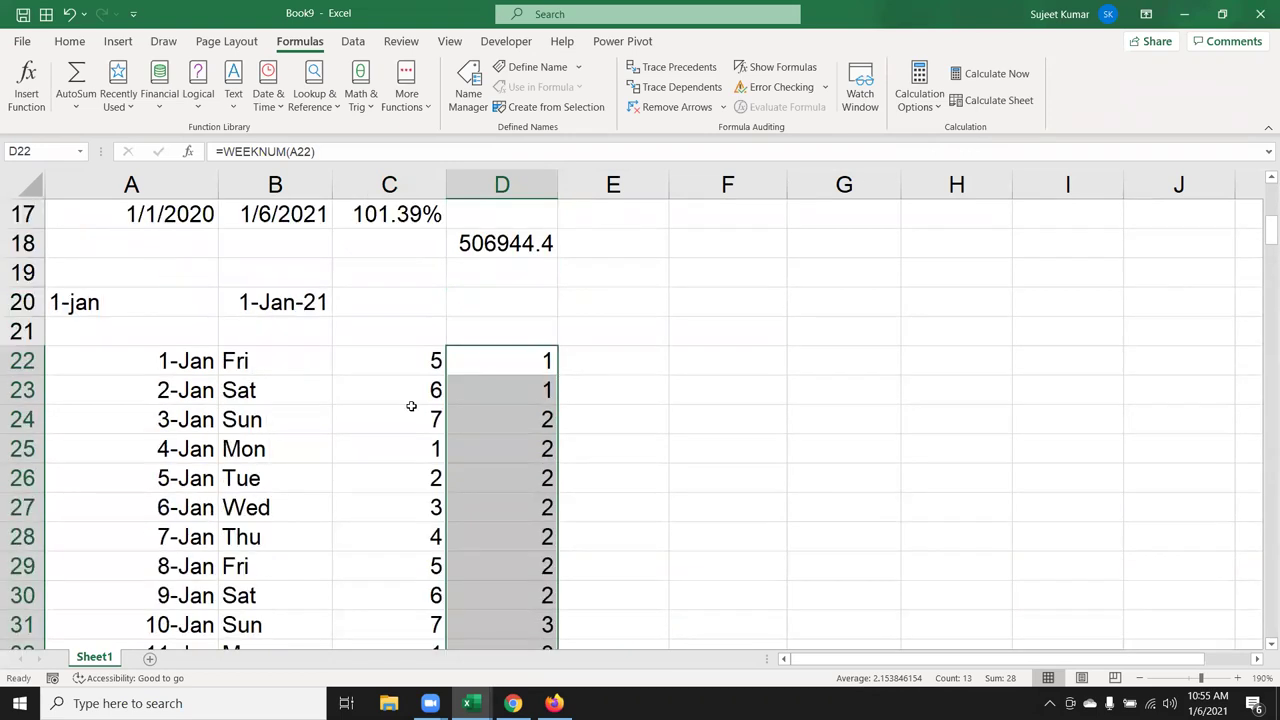
# Highlight the 1–2 Jan rows and the 3-Jan row to compare their week numbers
pyautogui.click(183, 390)
pyautogui.moveTo(183, 390); pyautogui.dragTo(517, 360)
pyautogui.moveTo(180, 421); pyautogui.dragTo(300, 418)
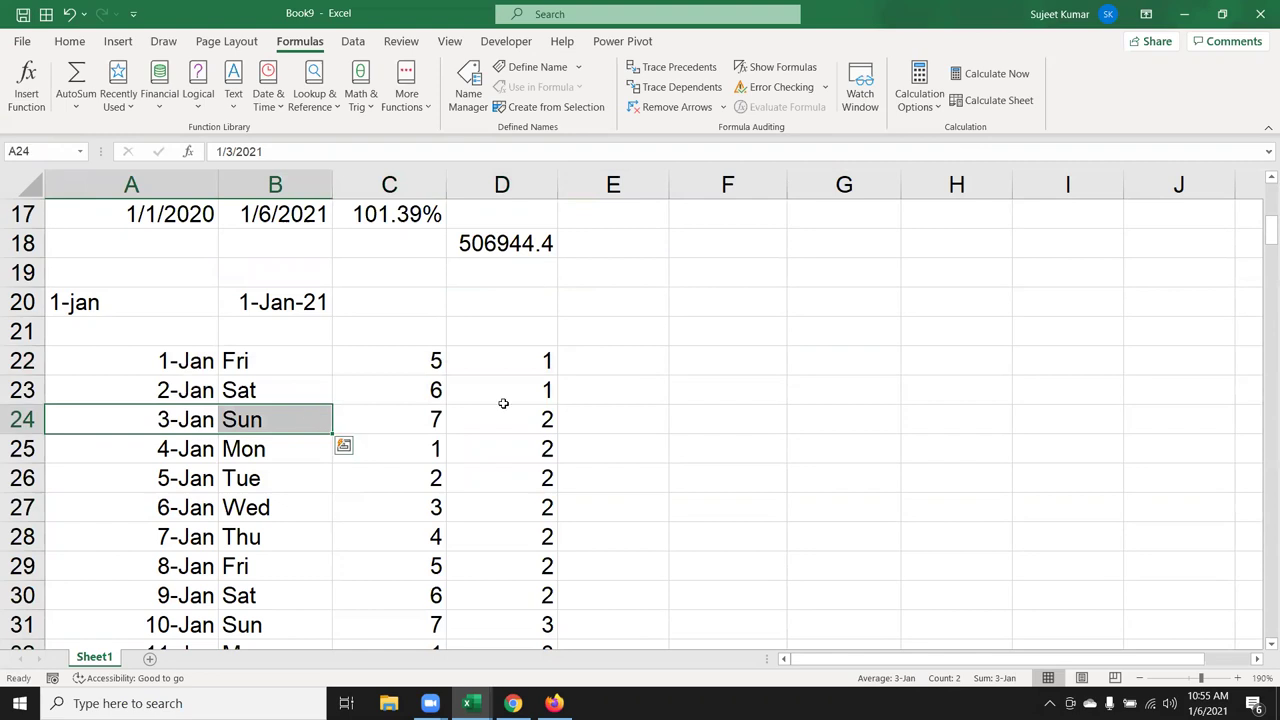
pyautogui.click(451, 418)
pyautogui.moveTo(451, 418); pyautogui.dragTo(222, 420)
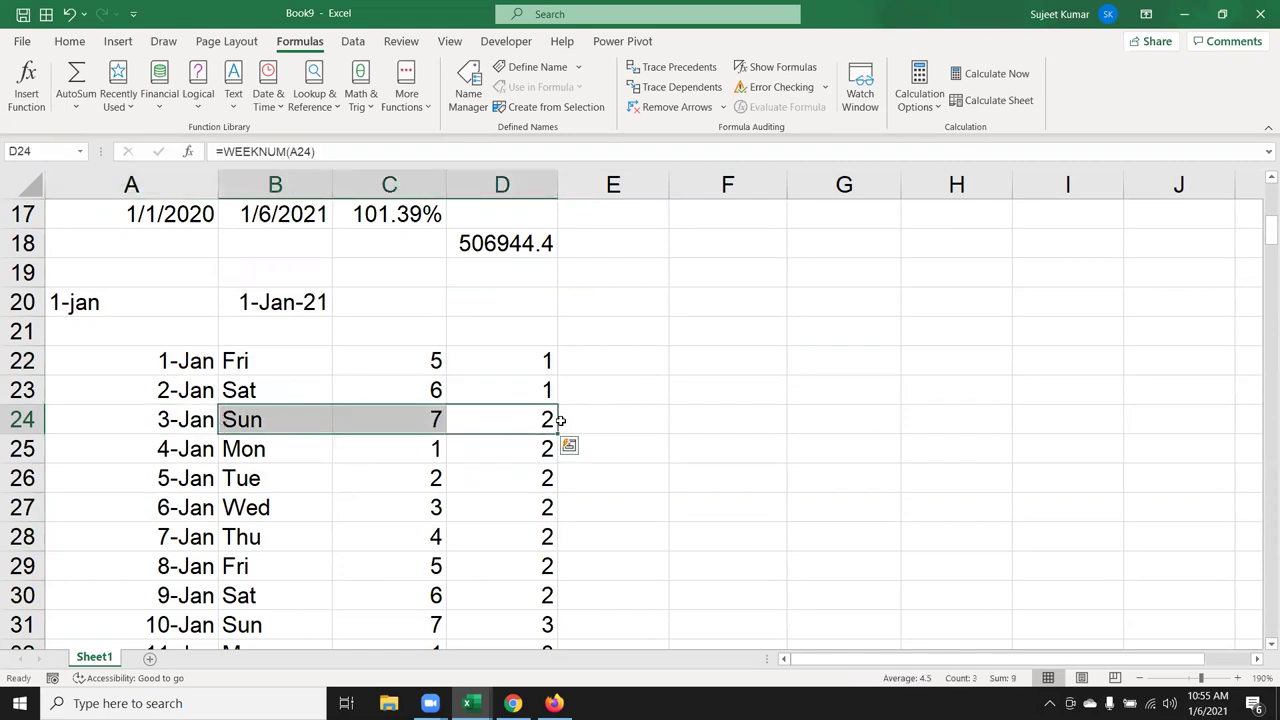
# Add an empty return-type argument to D24's formula, making it =WEEKNUM(A24,)
pyautogui.doubleClick(546, 420)
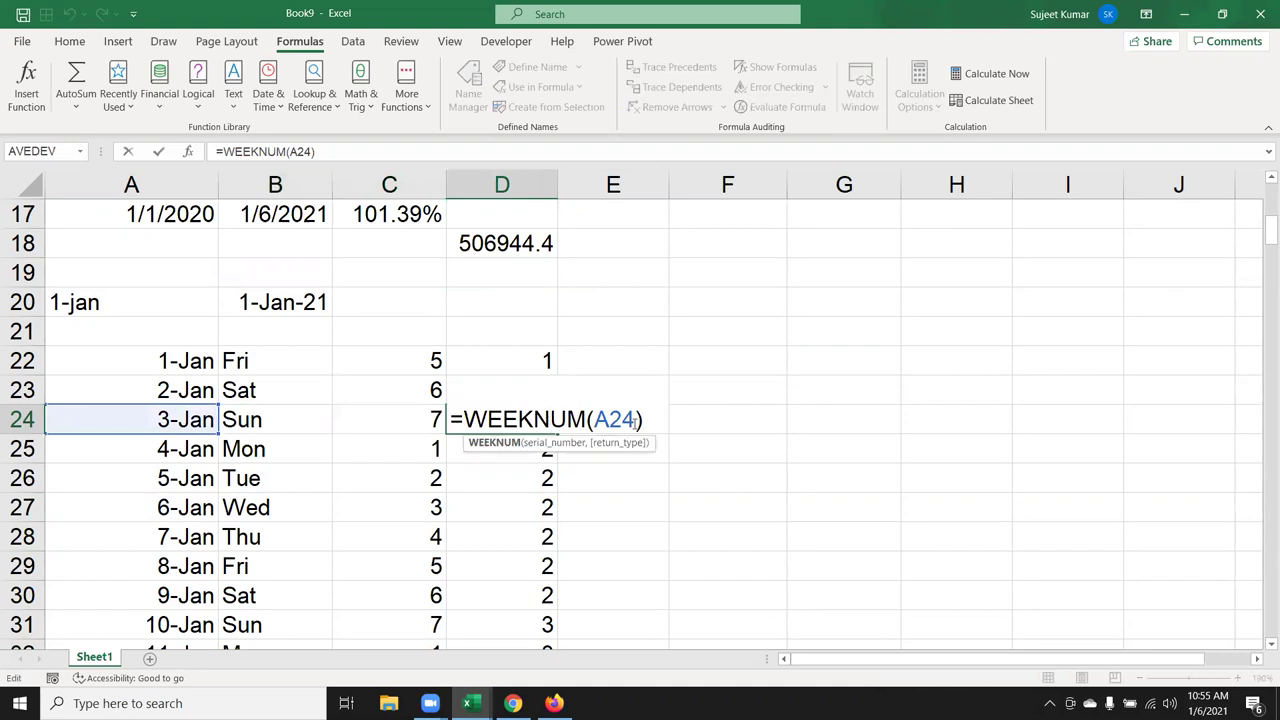
pyautogui.write(',')
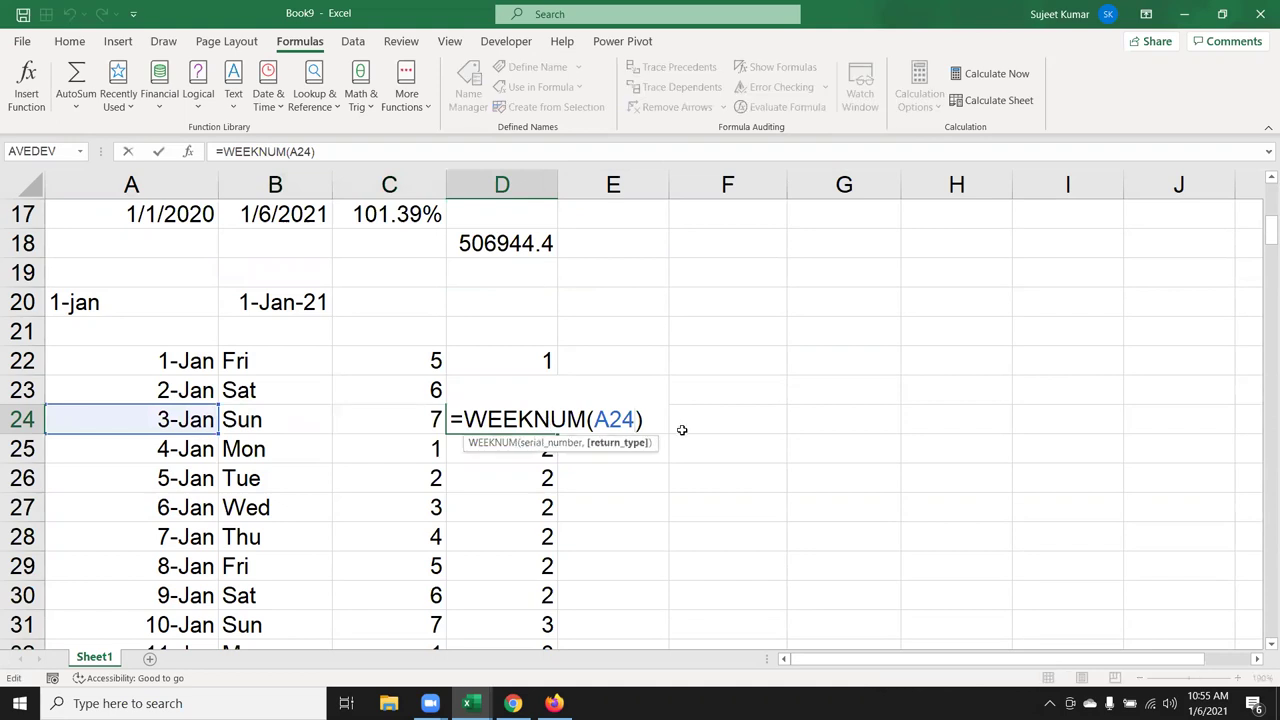
pyautogui.press('Down')
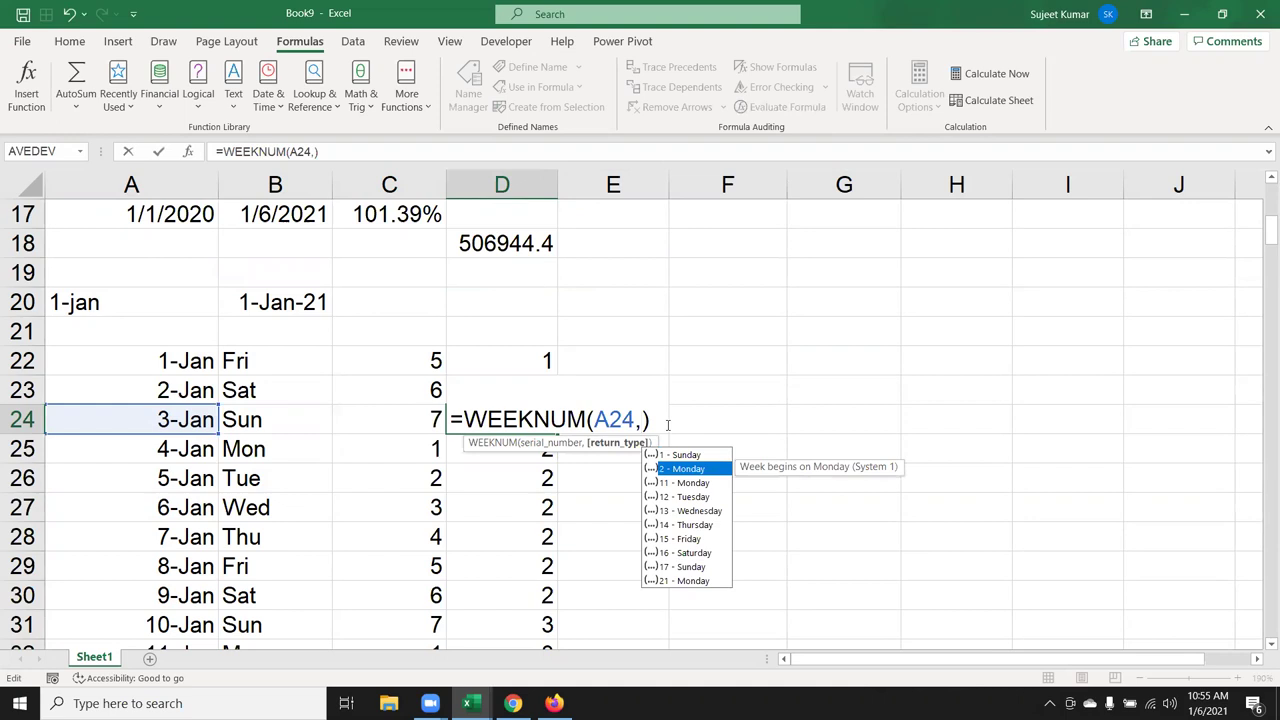
pyautogui.press('Return')
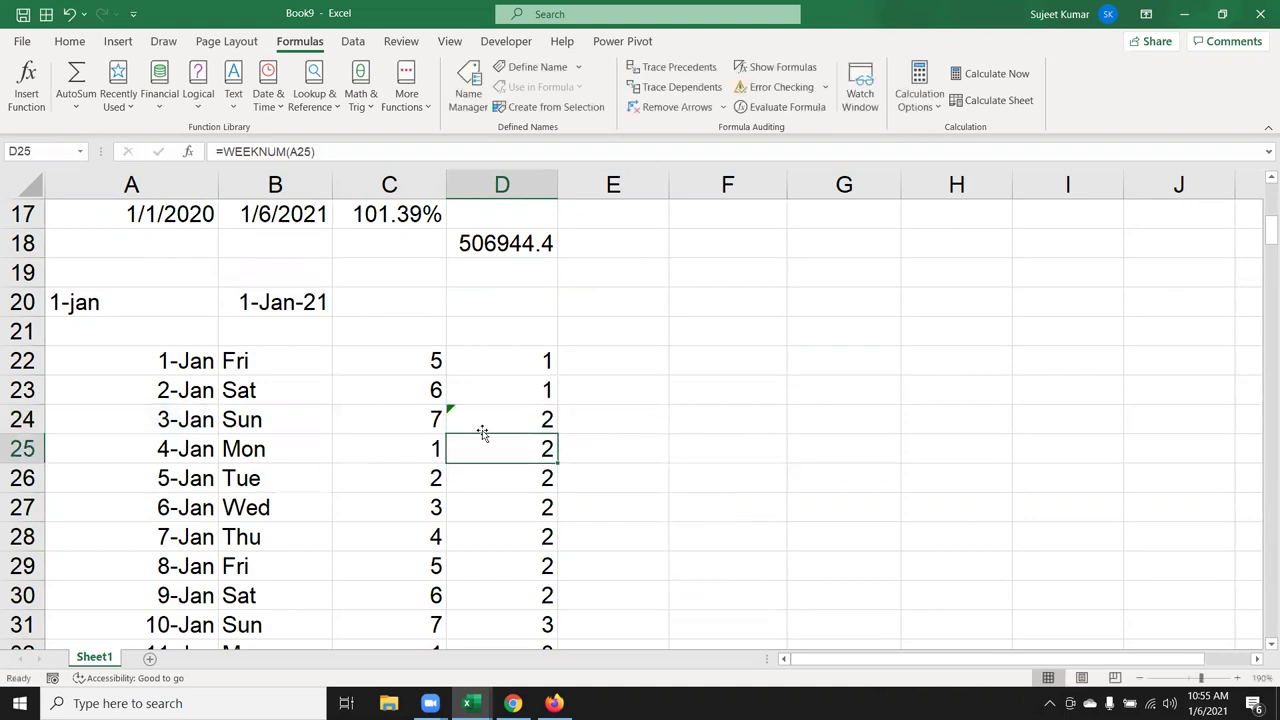
# Fill the edited formula down column D and compare the 2-Jan and 3-Jan week numbers
pyautogui.click(547, 420)
pyautogui.moveTo(558, 434); pyautogui.dragTo(552, 365)
pyautogui.doubleClick(558, 434)
pyautogui.click(556, 432)
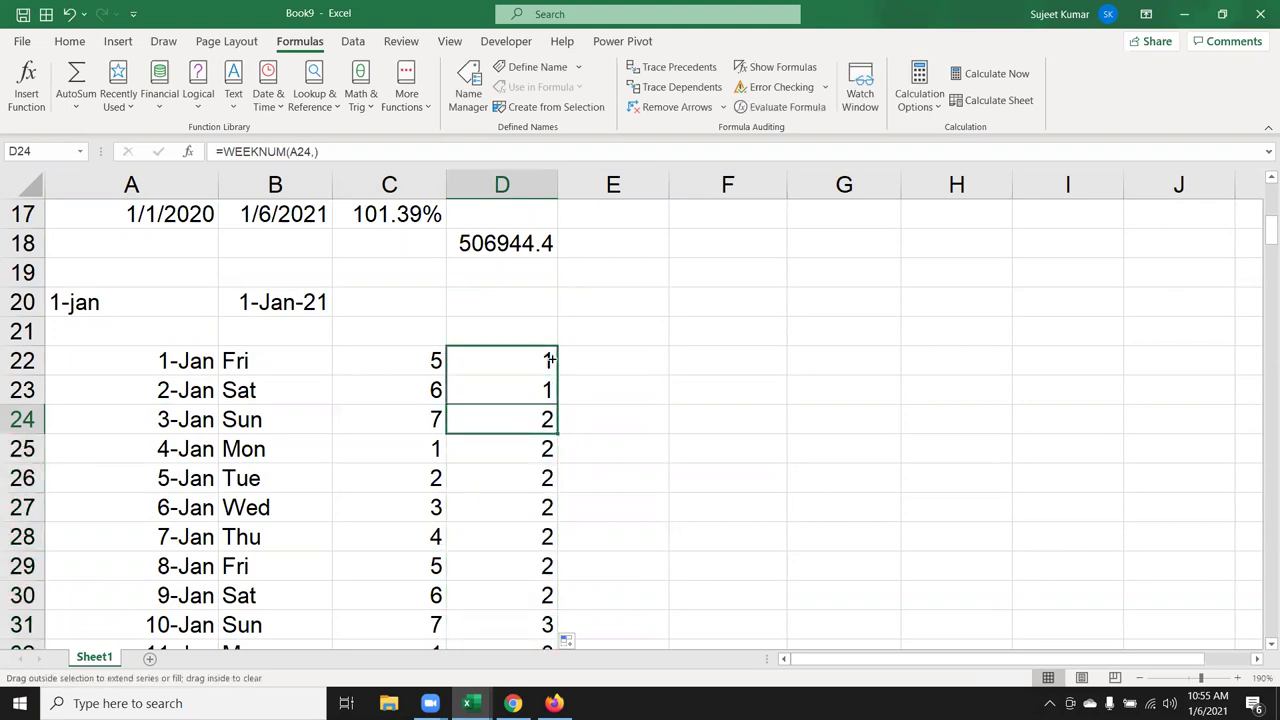
pyautogui.click(550, 390)
pyautogui.click(540, 417)
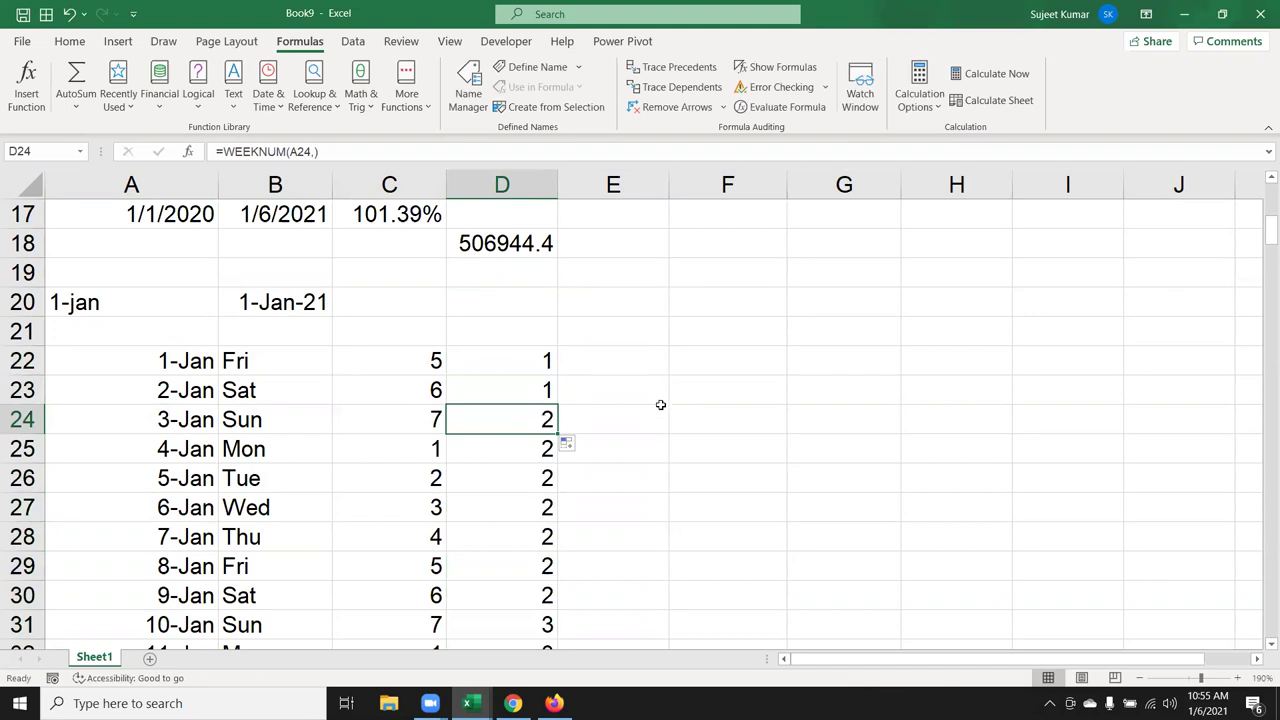
pyautogui.scroll(-2, 660, 404)
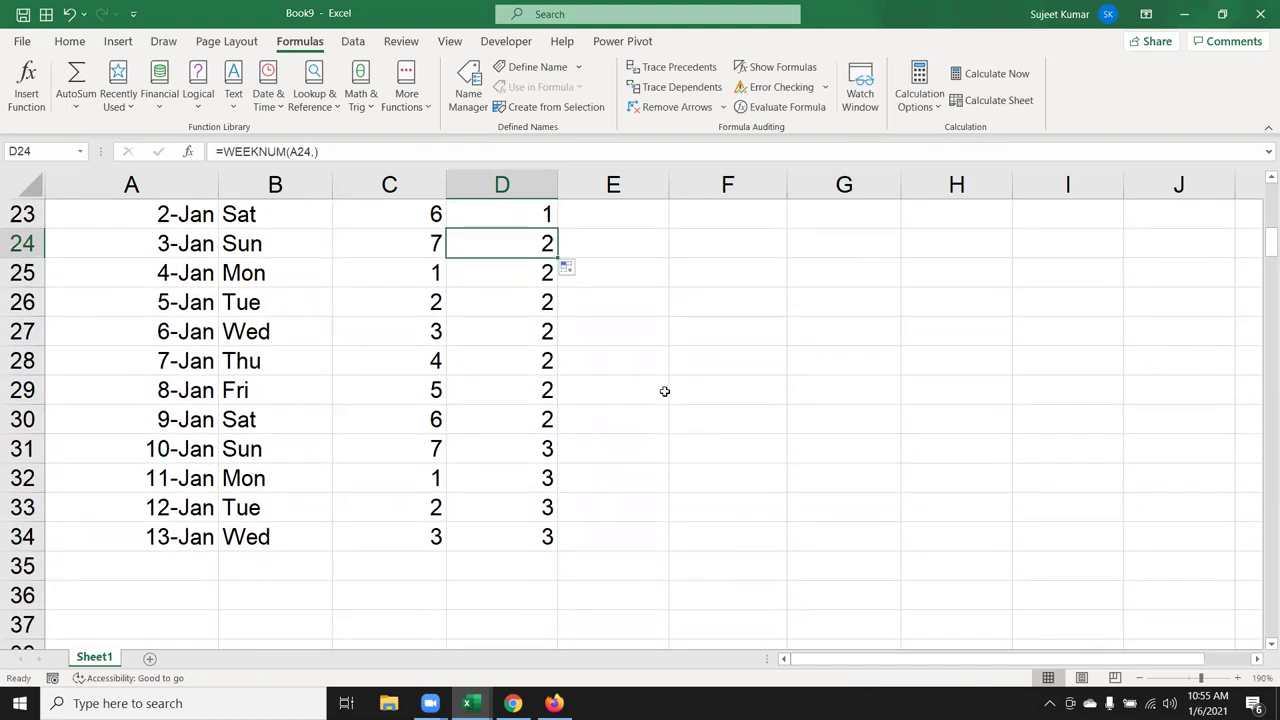
pyautogui.scroll(5, 664, 391)
pyautogui.scroll(3, 664, 391)
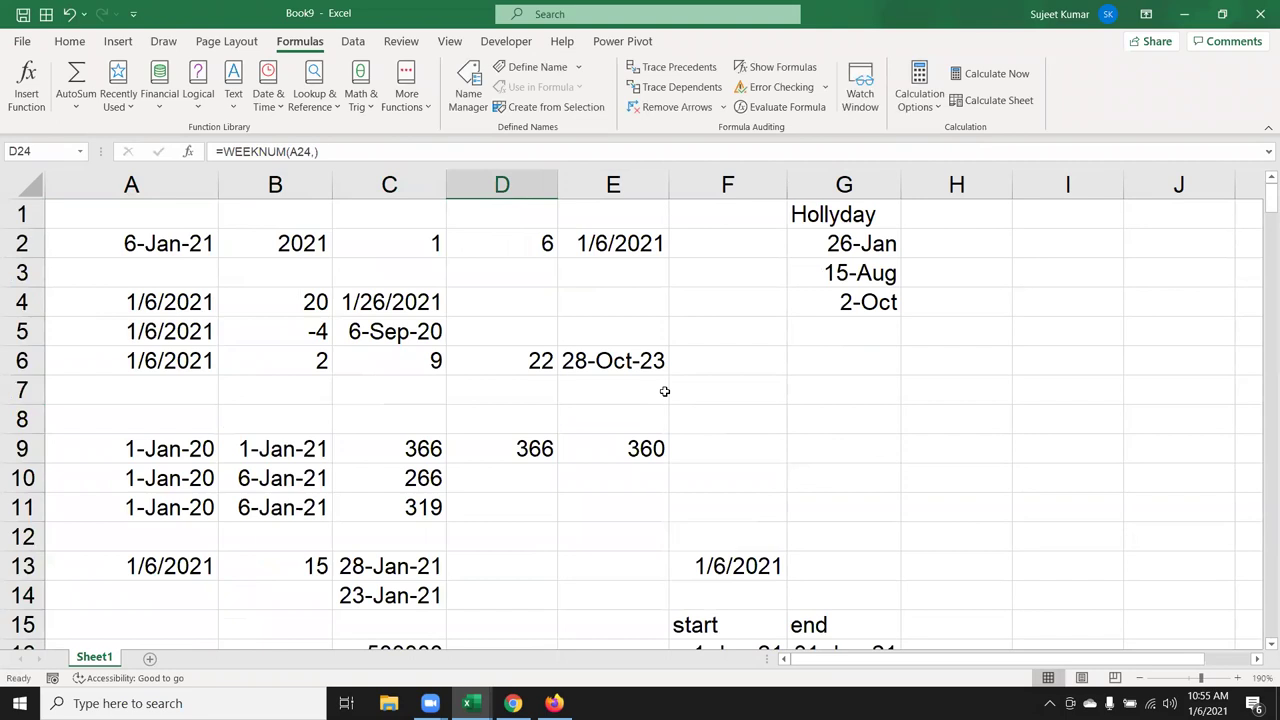